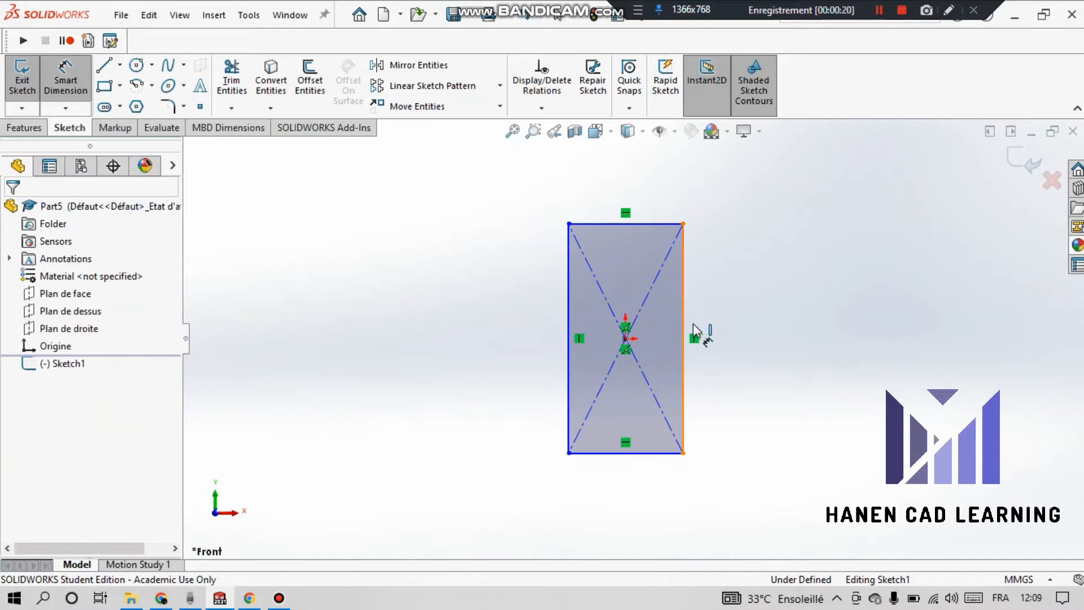
# Dimension the center rectangle with a height of 160.70 mm and a width of 77.58 mm
pyautogui.click(745, 353)
pyautogui.write('160.7')
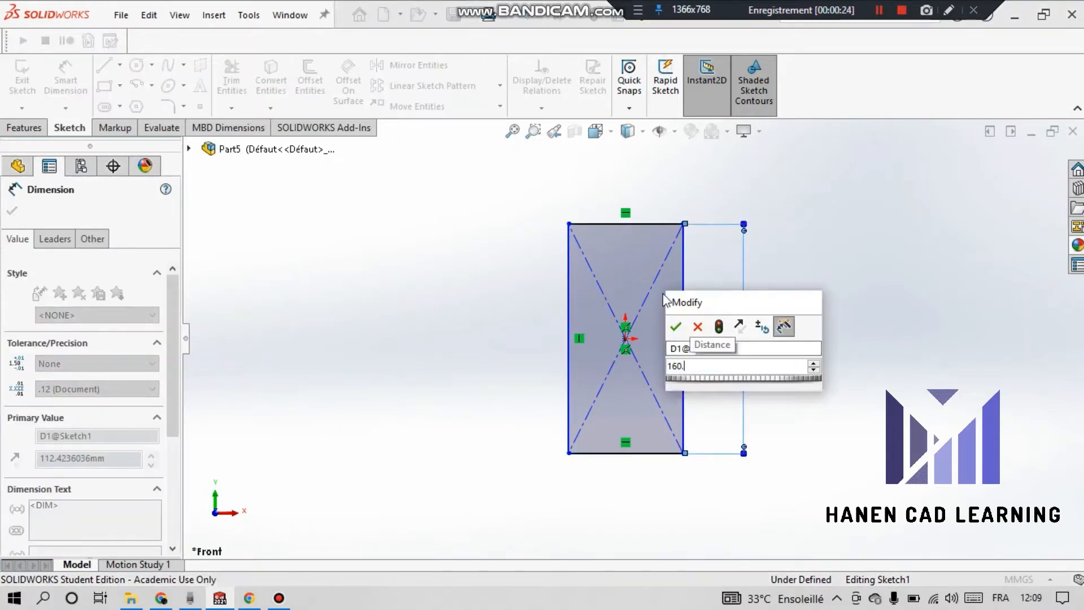
pyautogui.press('Return')
pyautogui.click(654, 224)
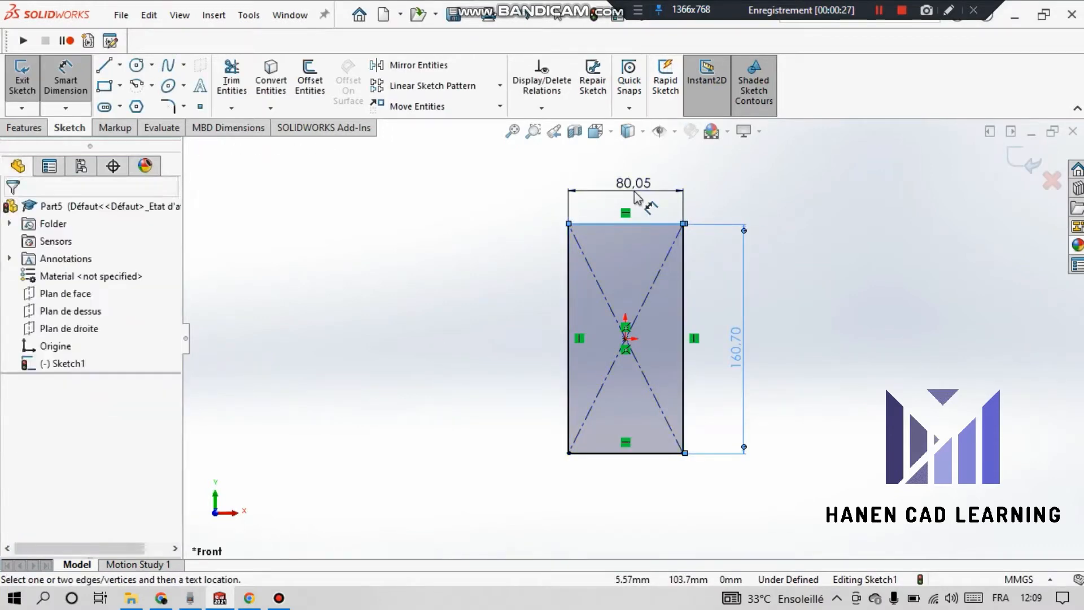
pyautogui.click(635, 186)
pyautogui.write('77.58')
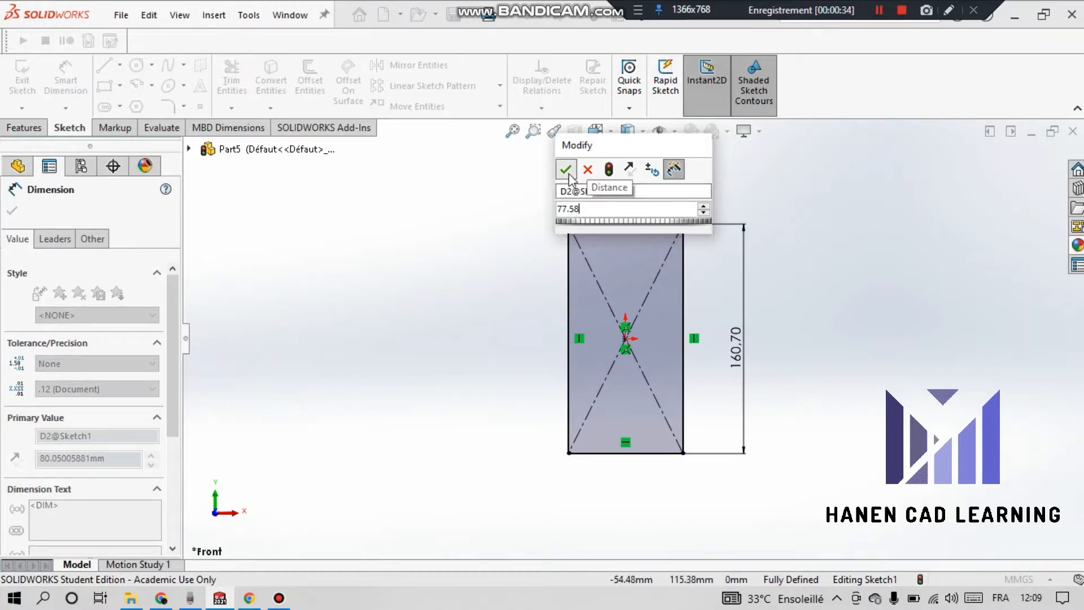
pyautogui.press('Return')
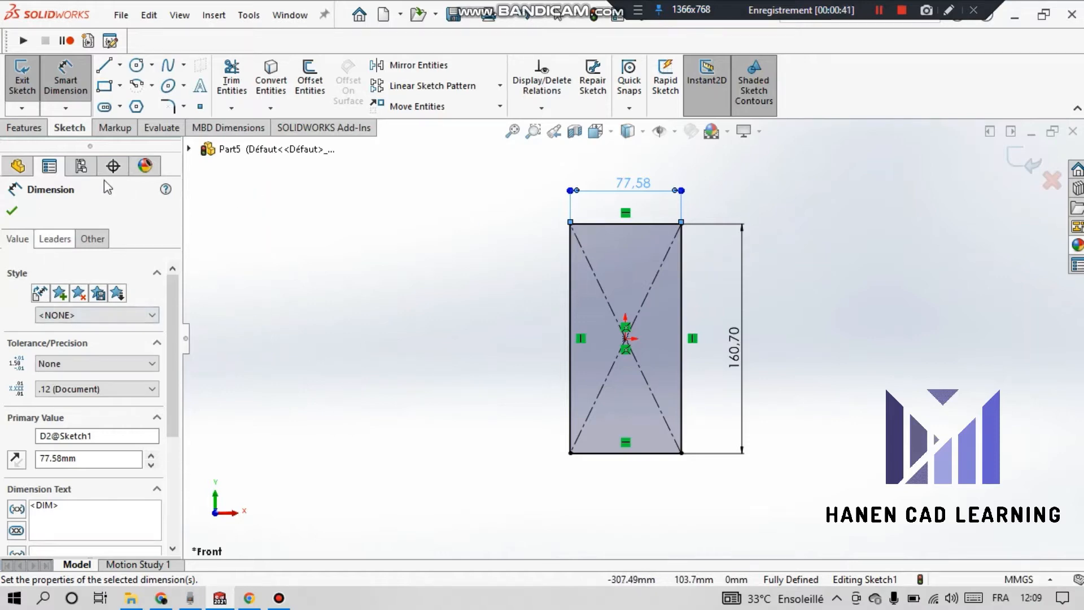
pyautogui.press('Escape')
# Fillet all four corners of the rectangle with a 12 mm radius
pyautogui.click(570, 225)
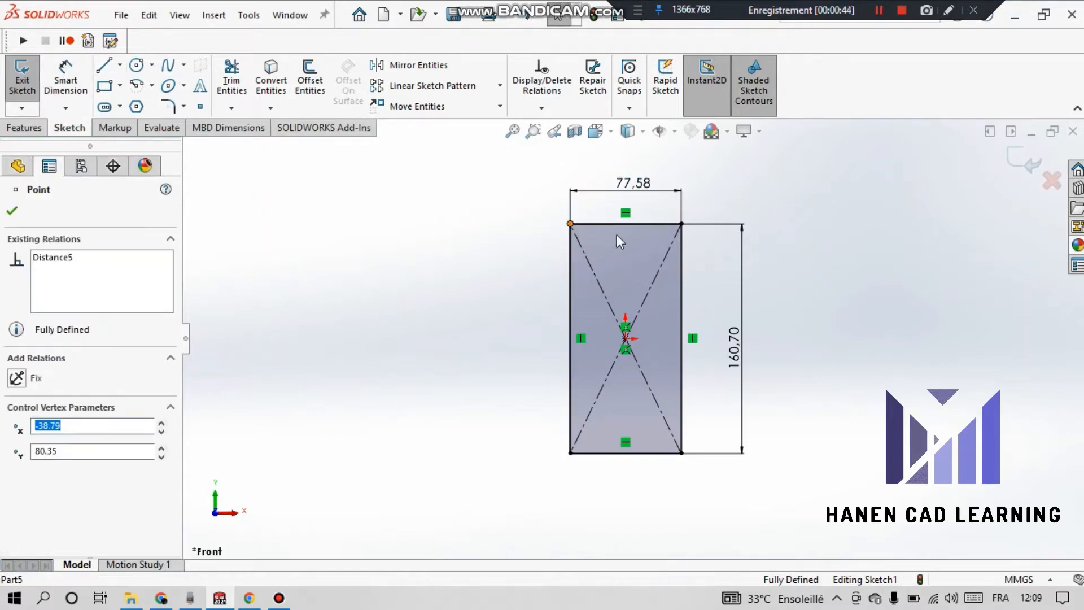
pyautogui.click(167, 106)
pyautogui.click(681, 224)
pyautogui.click(682, 453)
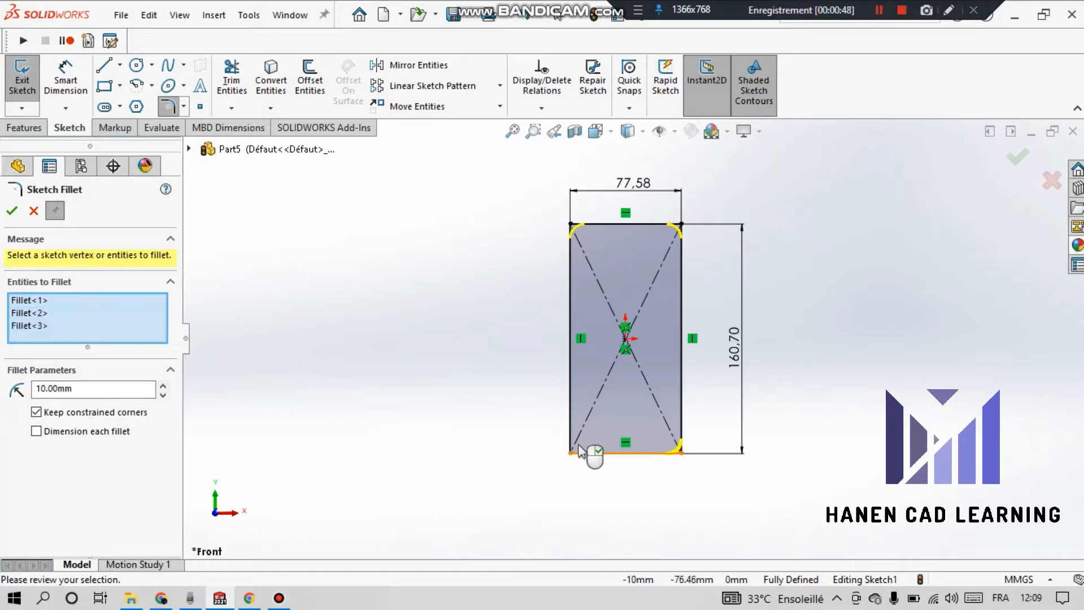
pyautogui.click(570, 453)
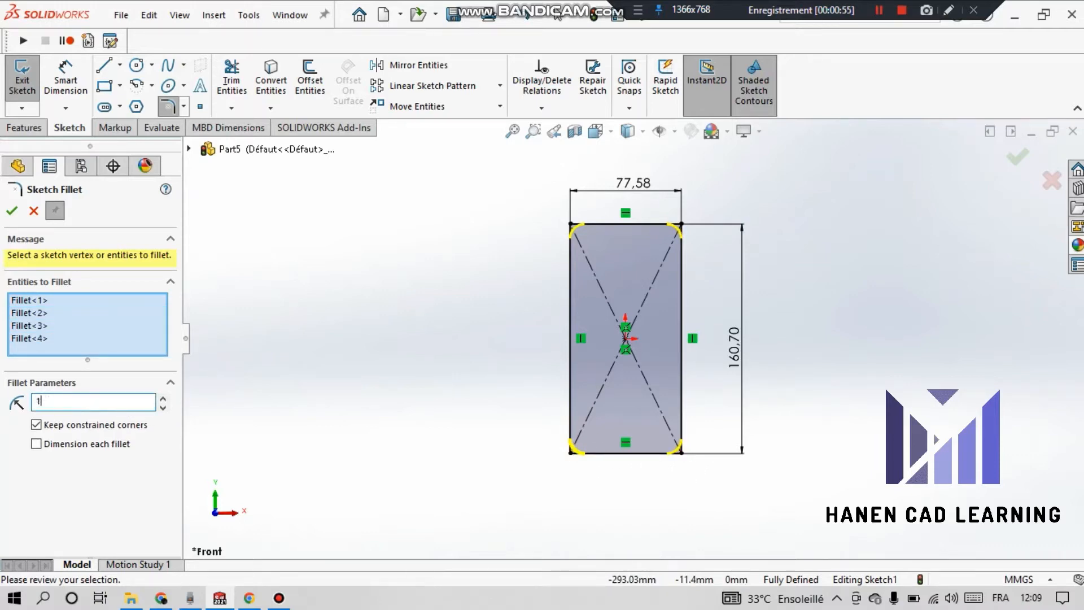
pyautogui.click(11, 211)
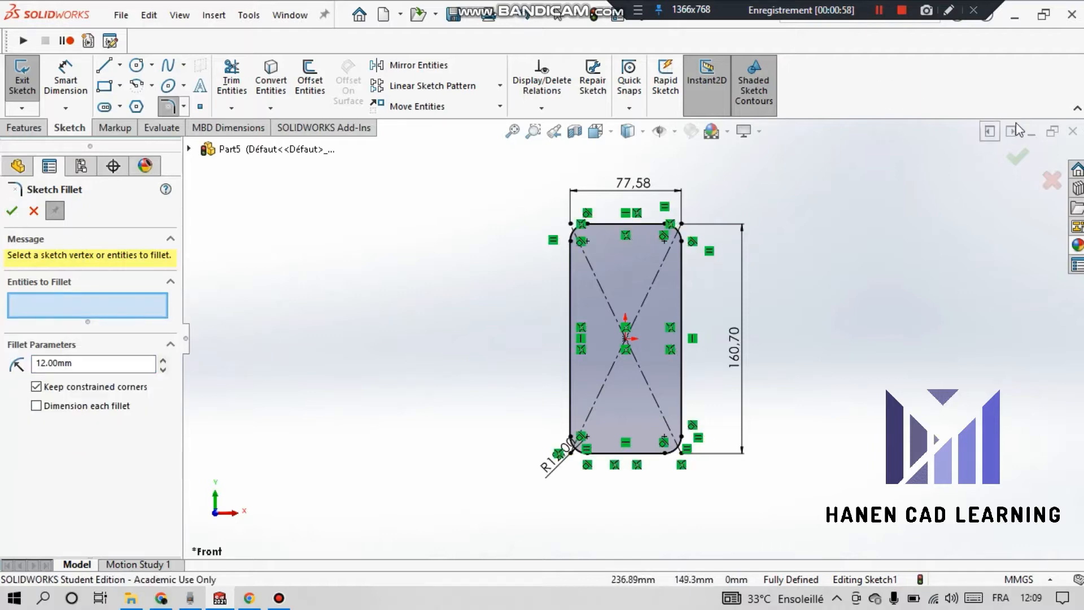
pyautogui.click(1017, 156)
# Extrude the rounded rectangle as a blind boss with a depth of 7.85 mm
pyautogui.scroll(-3, 770, 274)
pyautogui.scroll(3, 771, 274)
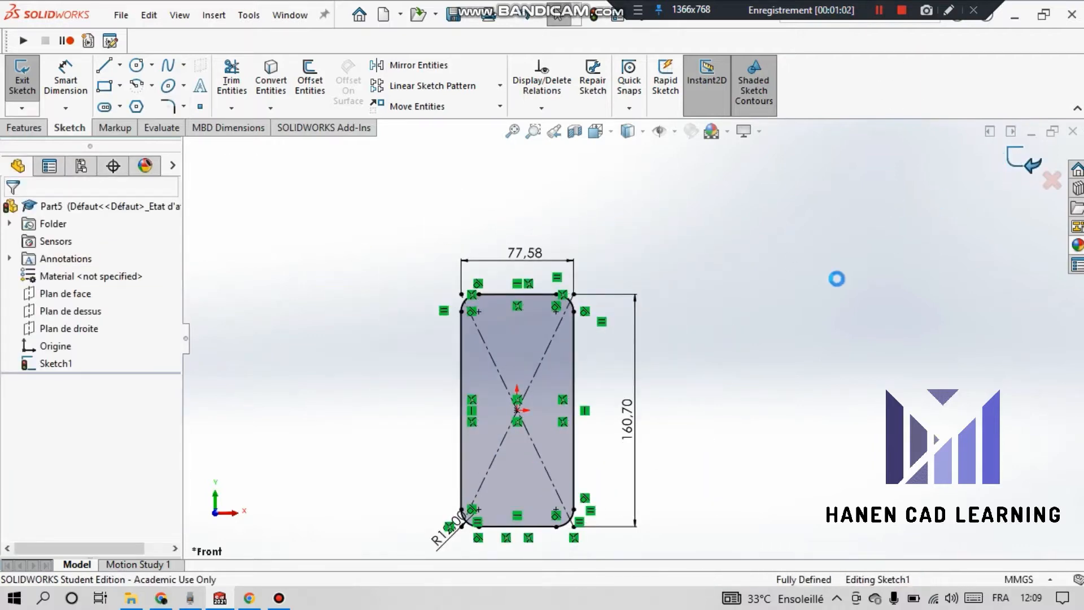
pyautogui.moveTo(720, 340); pyautogui.dragTo(676, 272, button='middle')
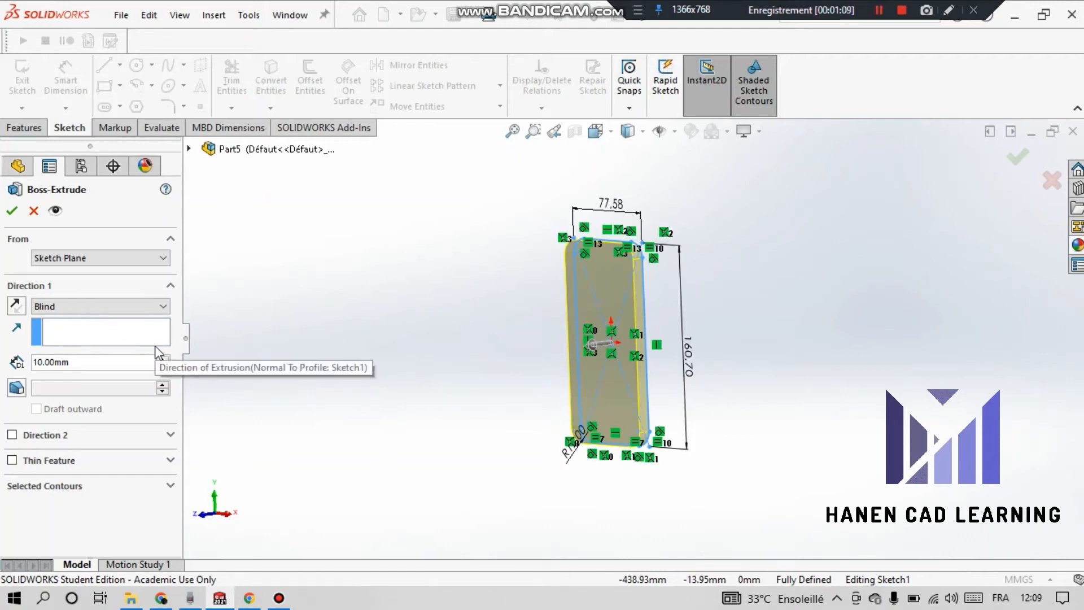
pyautogui.click(56, 361)
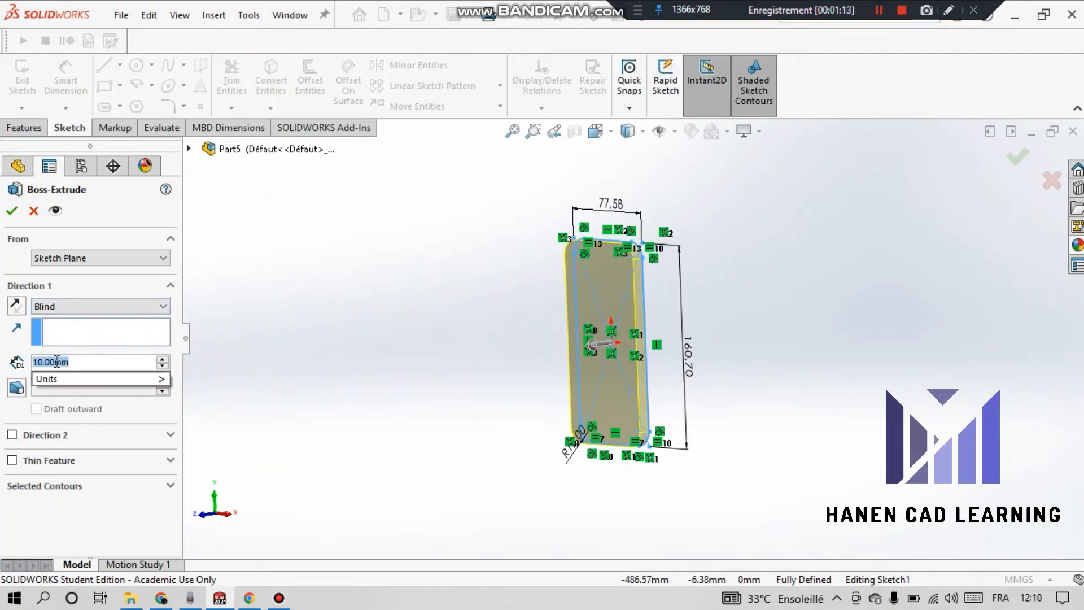
pyautogui.write('7')
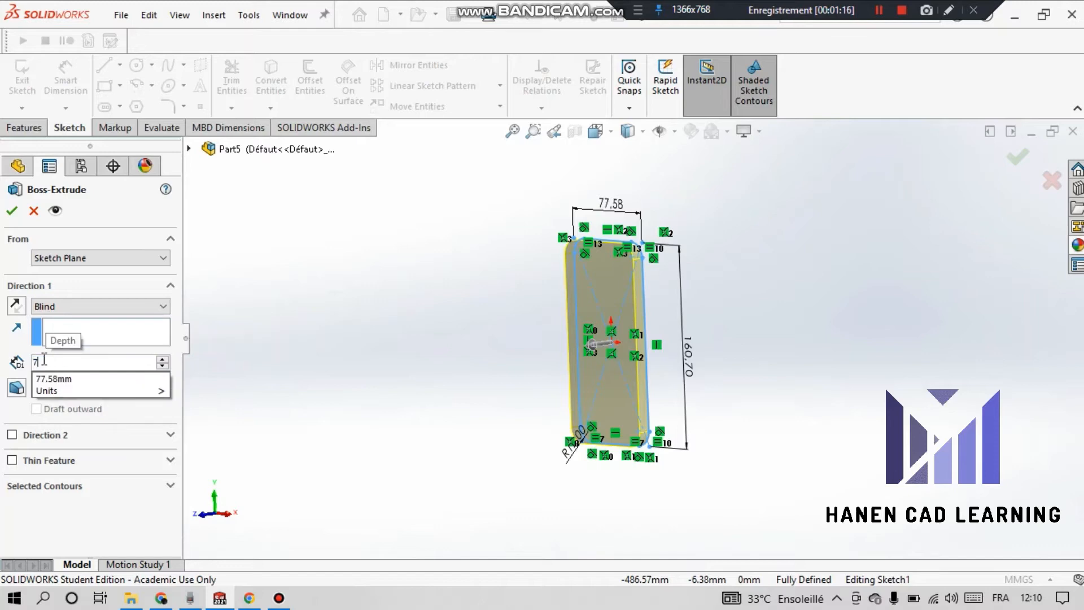
pyautogui.press('Return')
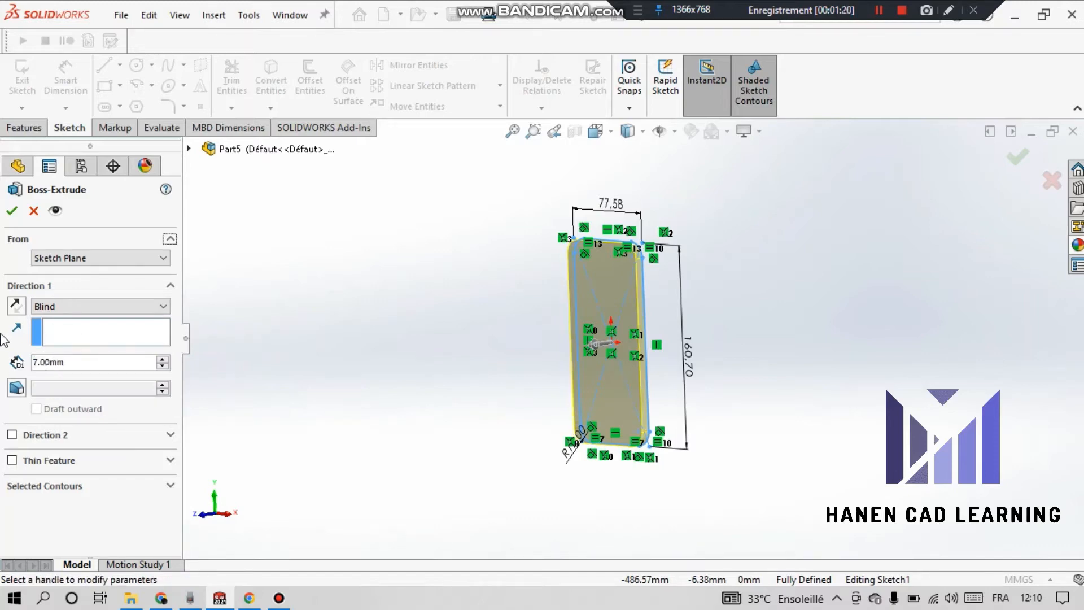
pyautogui.click(66, 362)
pyautogui.click(66, 362)
pyautogui.write('7.85')
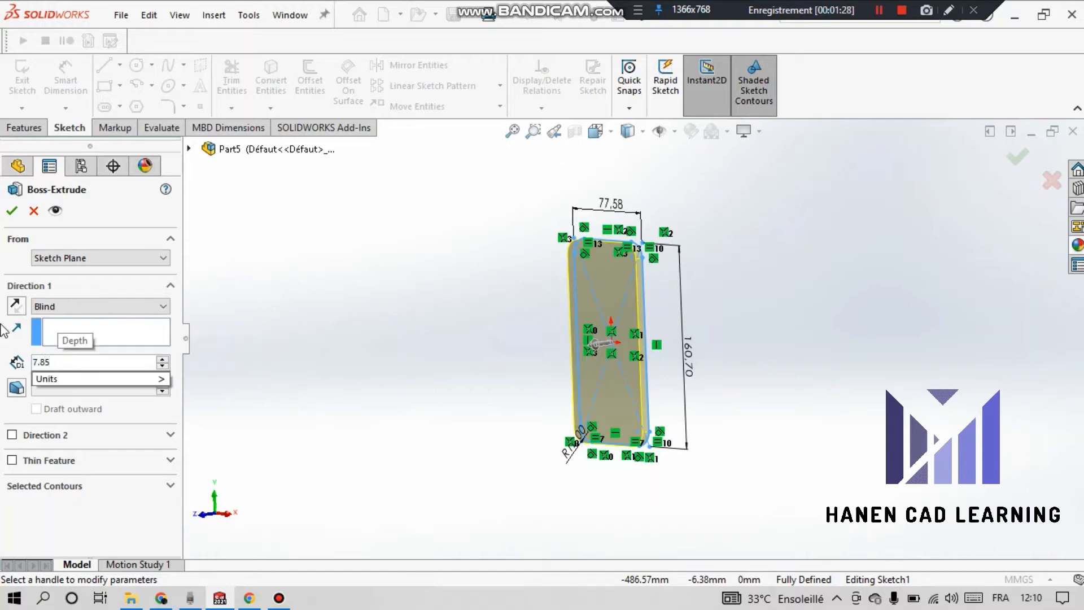
pyautogui.press('Return')
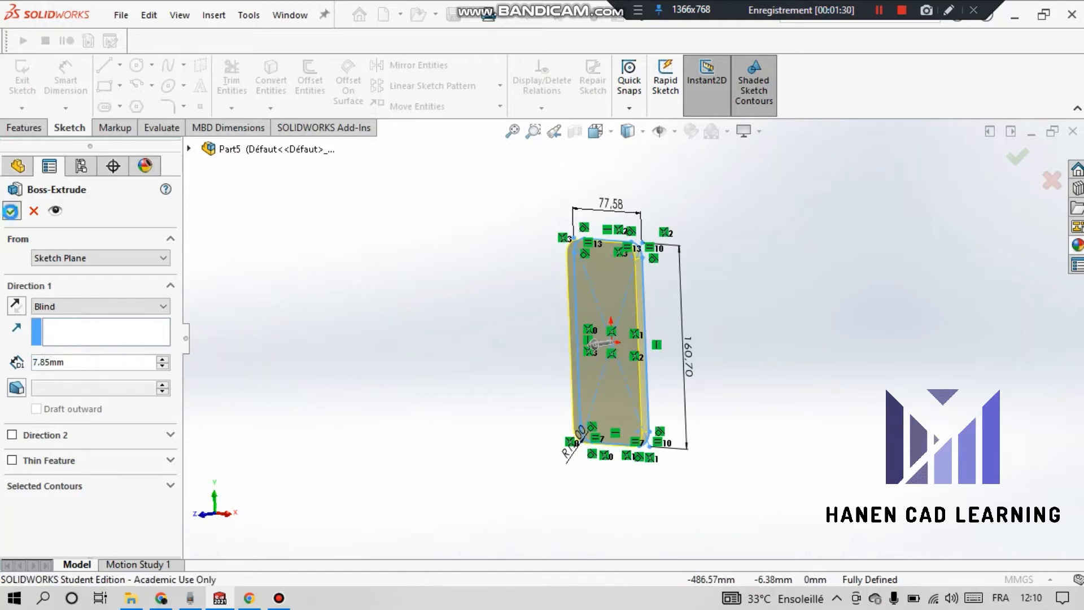
pyautogui.click(11, 210)
# Start a sketch on the plate's front face and draw a corner rectangle about 41 by 38 mm near its upper-left corner
pyautogui.moveTo(524, 351)
pyautogui.mouseDown(button='middle')
pyautogui.moveTo(559, 332)
pyautogui.moveTo(385, 315)
pyautogui.moveTo(571, 365)
pyautogui.moveTo(591, 342)
pyautogui.moveTo(593, 356)
pyautogui.mouseUp(button='middle')
pyautogui.click(593, 355)
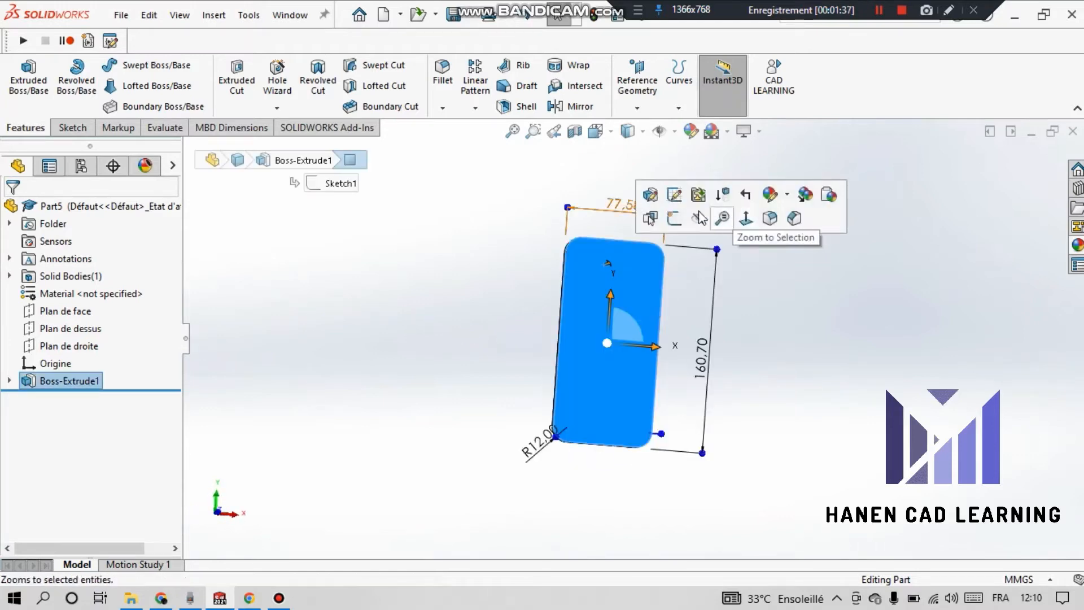
pyautogui.click(670, 191)
pyautogui.click(577, 337)
pyautogui.scroll(1, 659, 212)
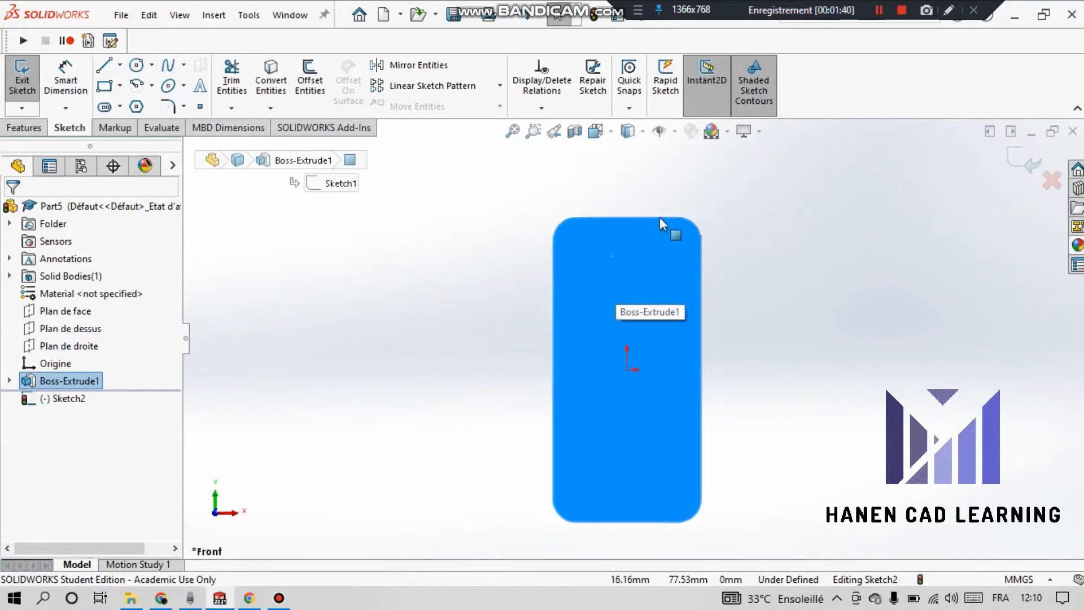
pyautogui.scroll(-2, 665, 197)
pyautogui.click(671, 212)
pyautogui.click(120, 85)
pyautogui.click(159, 104)
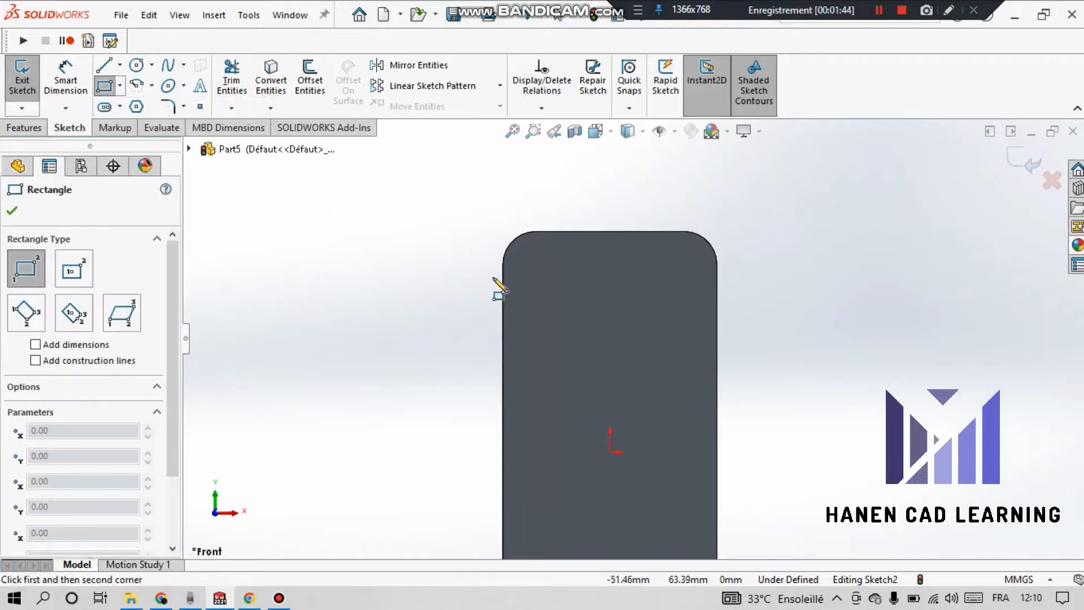
pyautogui.click(525, 264)
pyautogui.click(638, 369)
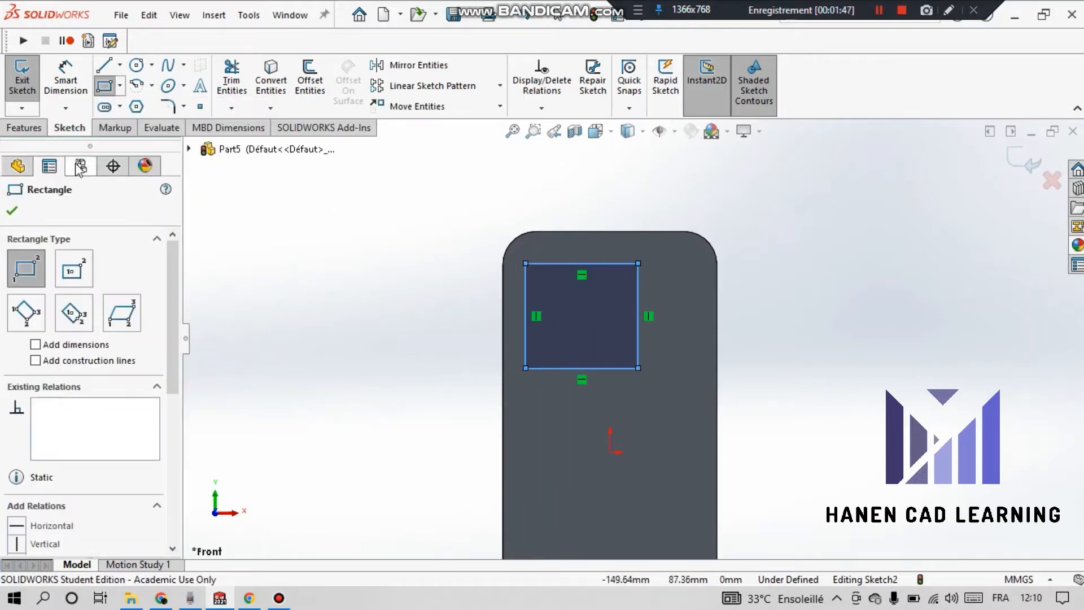
# Position the small rectangle 2.5 mm from the plate's top edge and 2.5 mm from its left edge
pyautogui.click(66, 83)
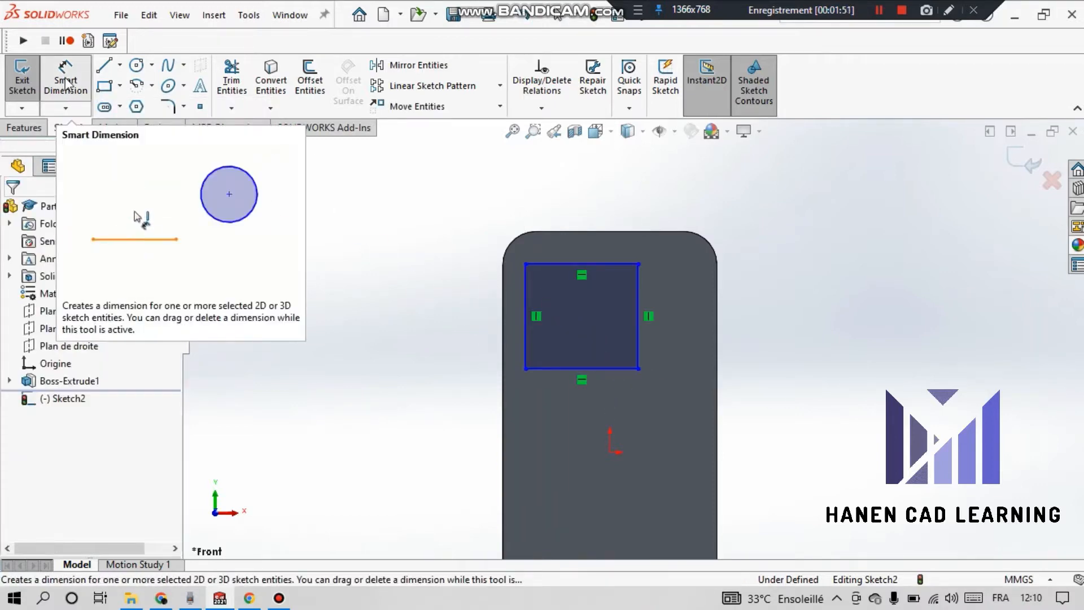
pyautogui.click(601, 262)
pyautogui.click(564, 232)
pyautogui.click(414, 244)
pyautogui.write('2.5')
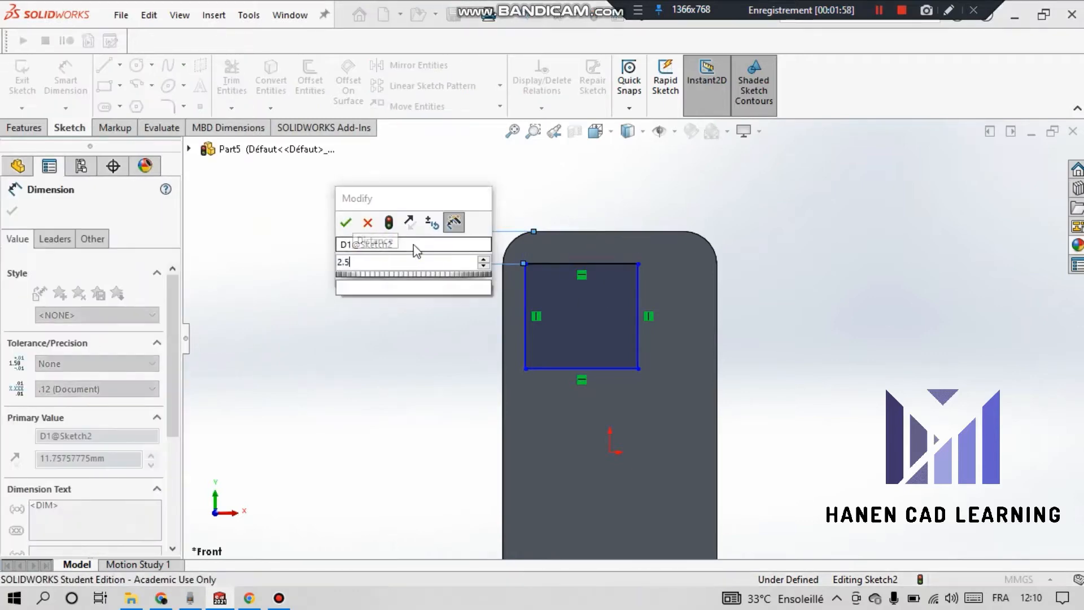
pyautogui.press('Return')
pyautogui.click(526, 280)
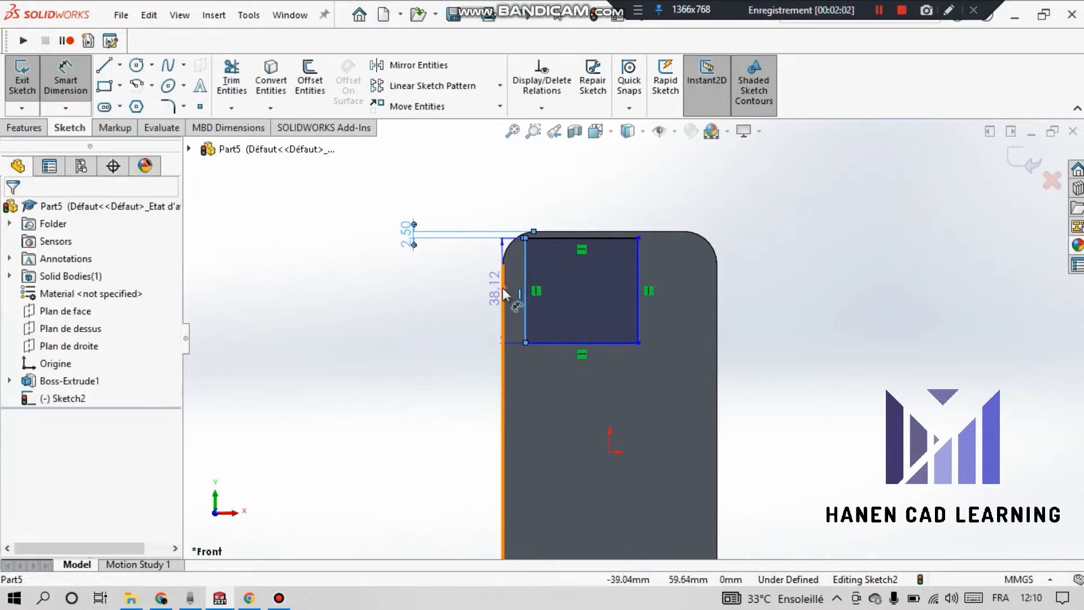
pyautogui.click(503, 287)
pyautogui.click(515, 169)
pyautogui.write('2.5')
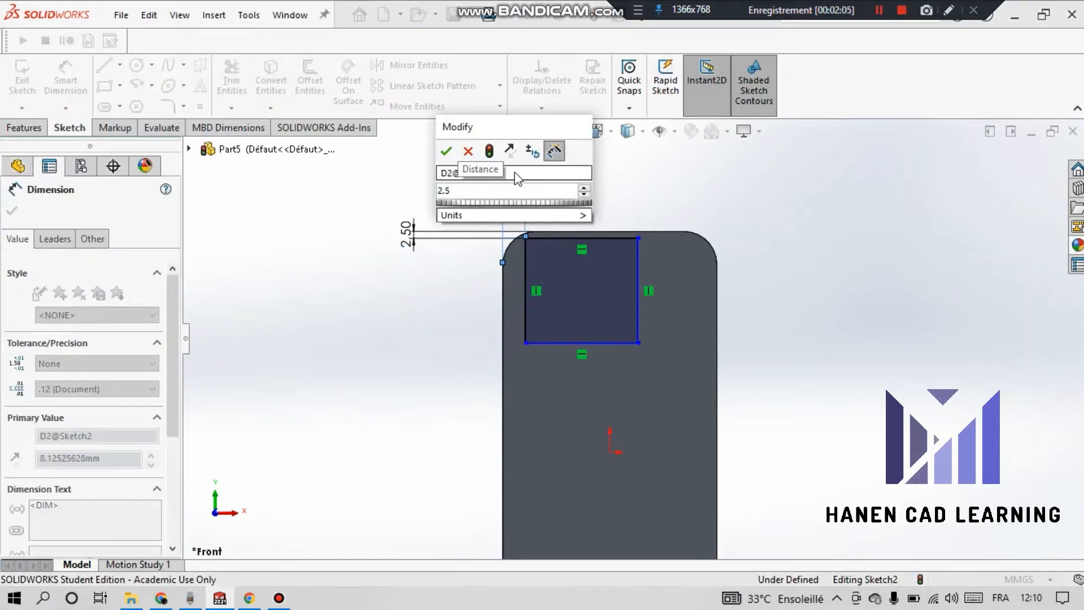
pyautogui.press('Return')
# Dimension the small rectangle with a height of 38.21 mm and a width of 36.73 mm
pyautogui.click(622, 263)
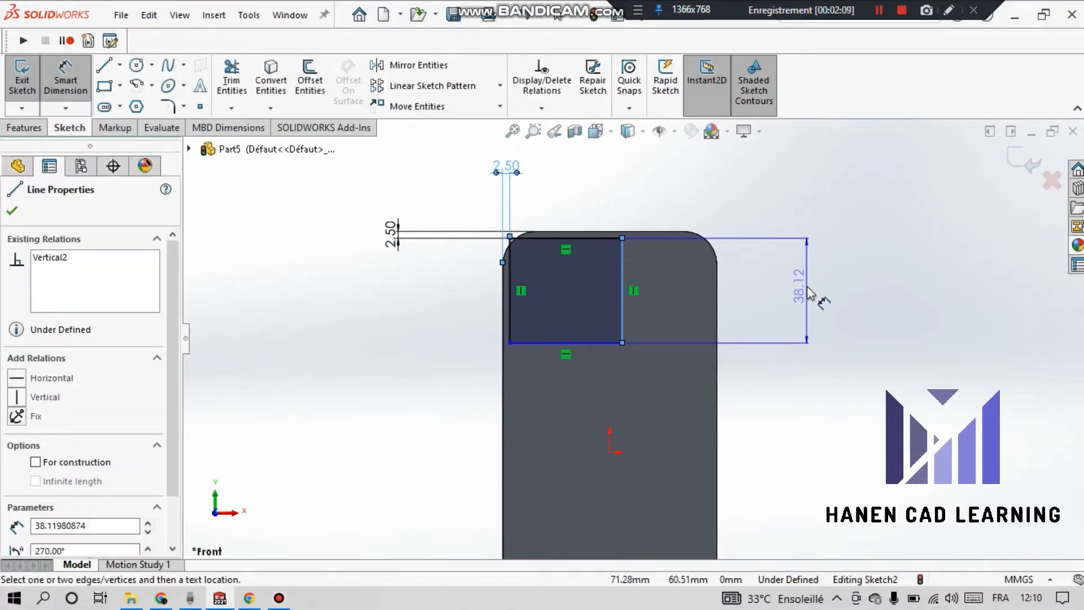
pyautogui.click(807, 292)
pyautogui.write('38.21')
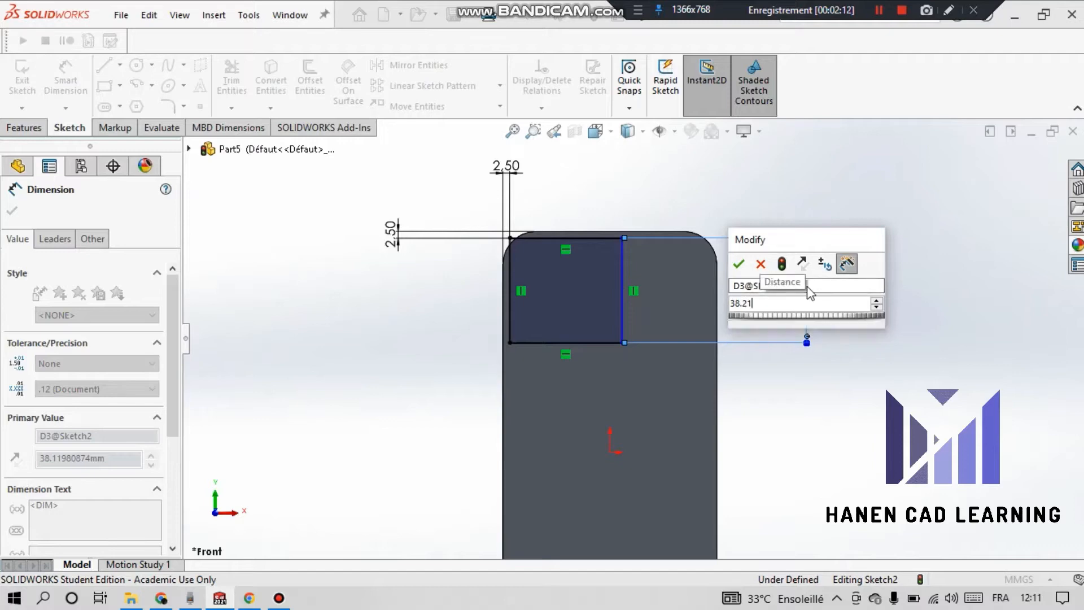
pyautogui.press('Return')
pyautogui.click(609, 344)
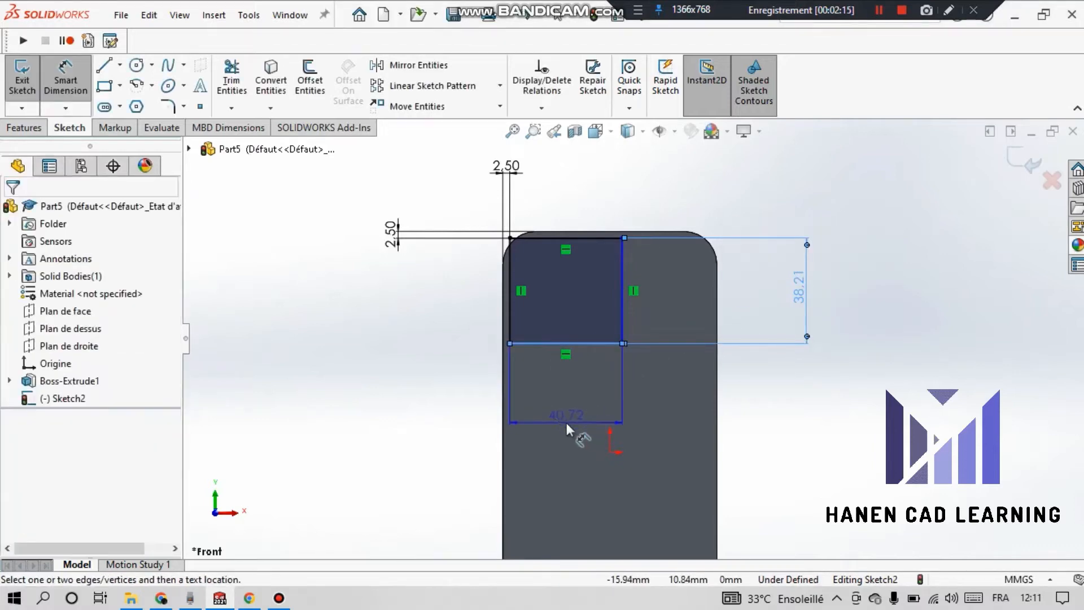
pyautogui.click(567, 422)
pyautogui.write('36')
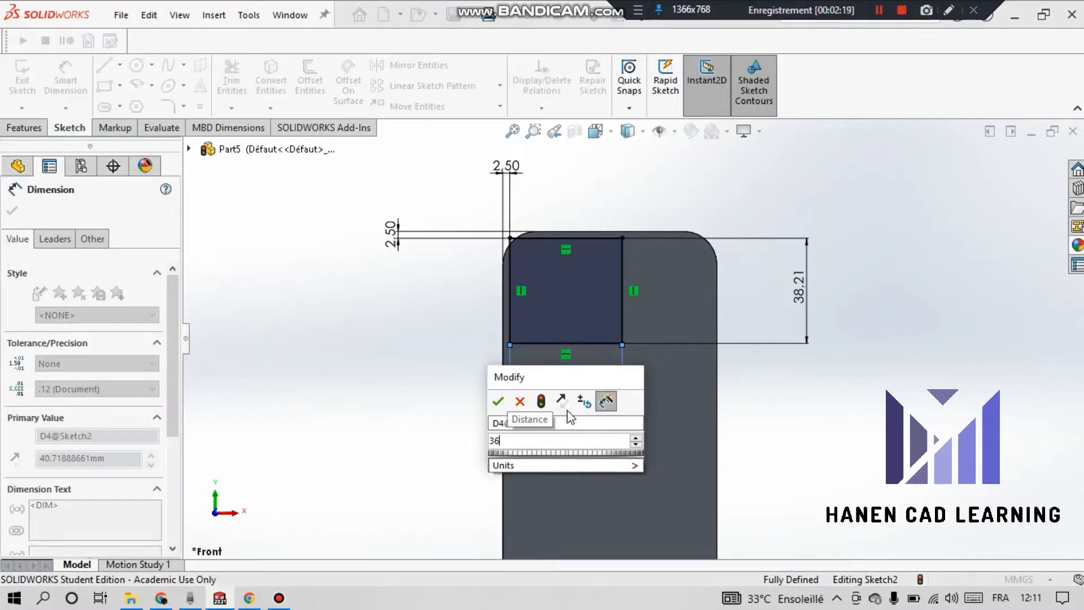
pyautogui.write('.73')
pyautogui.press('Return')
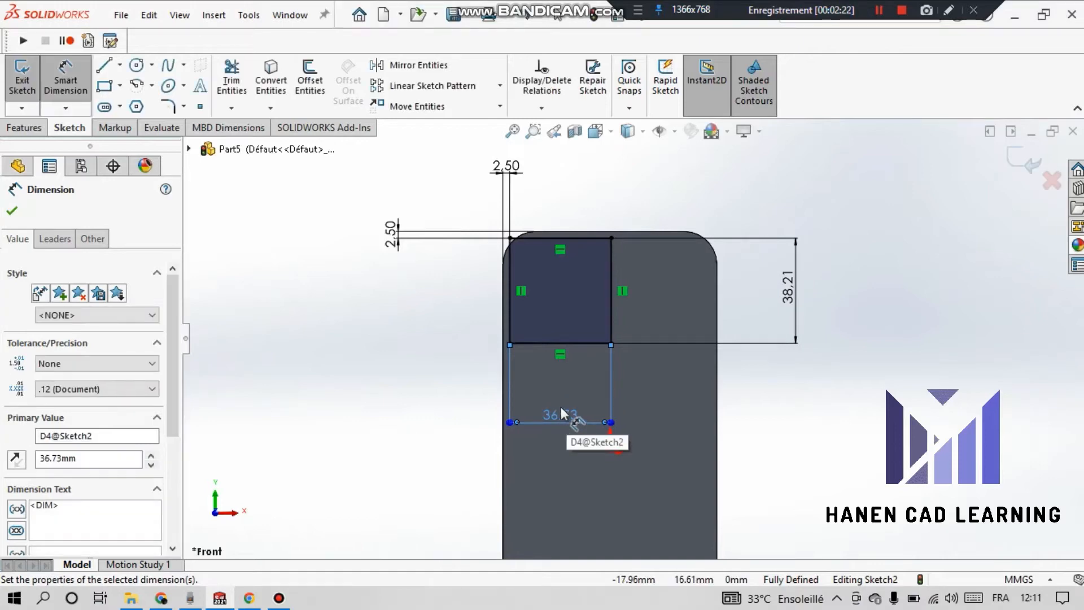
pyautogui.click(11, 210)
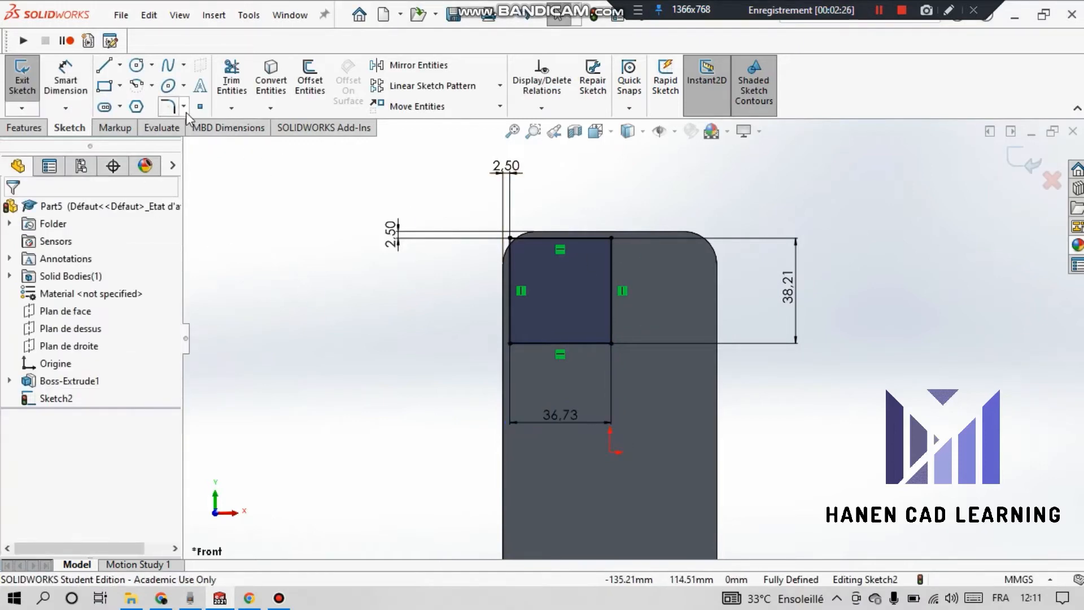
# Fillet all four corners of the small rectangle with a 9 mm radius
pyautogui.click(175, 109)
pyautogui.click(611, 238)
pyautogui.click(611, 342)
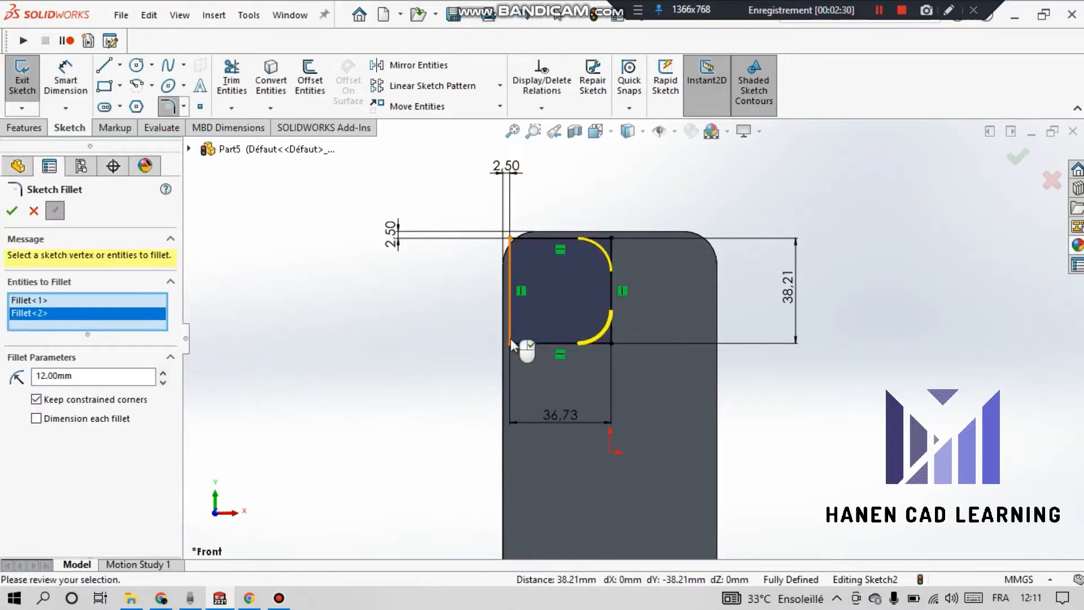
pyautogui.click(511, 342)
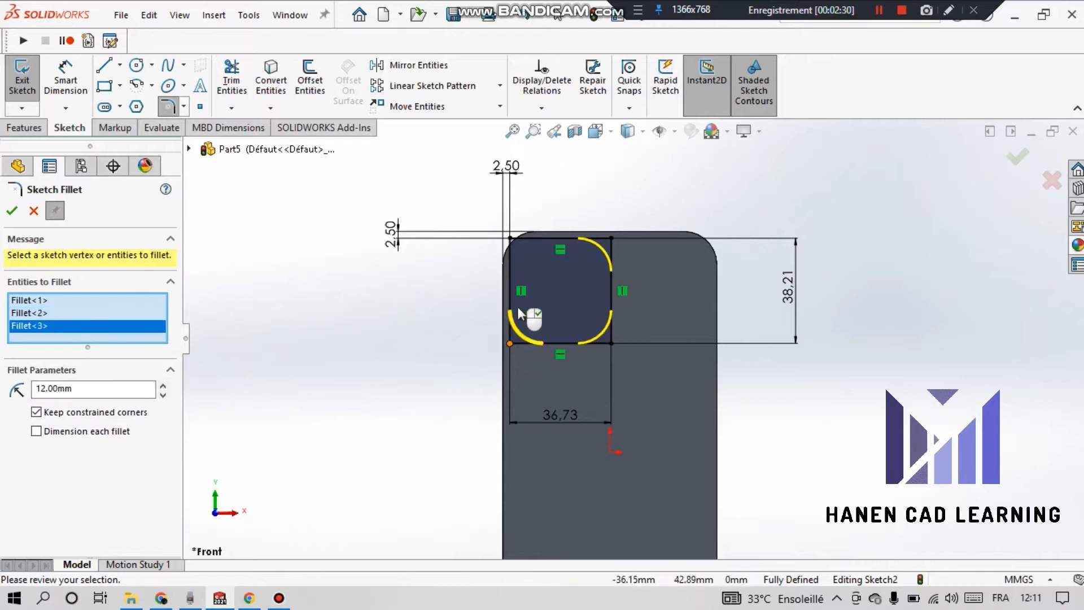
pyautogui.click(510, 237)
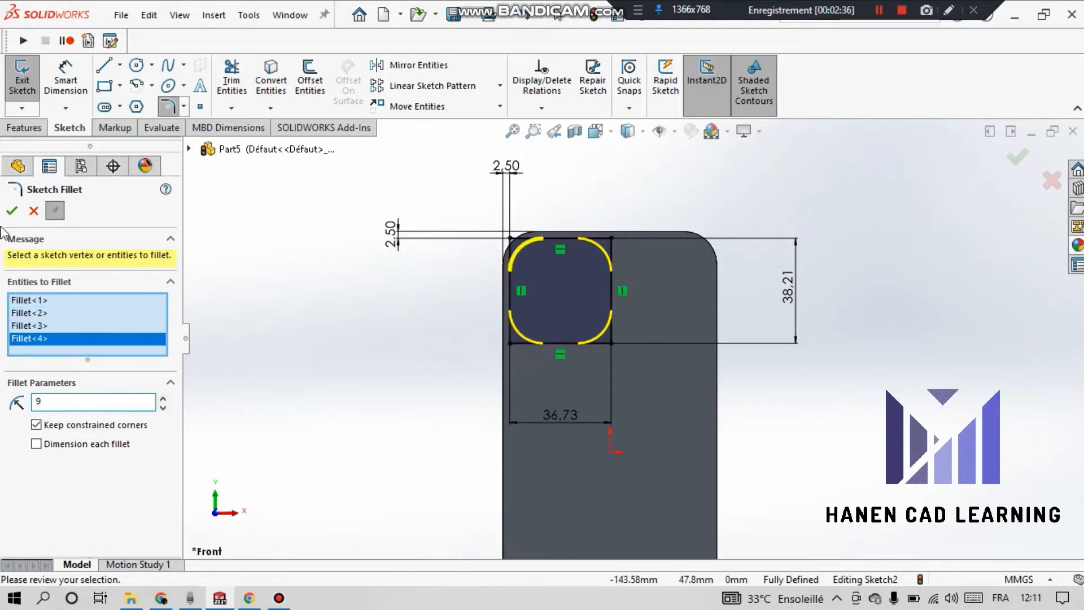
pyautogui.click(12, 210)
pyautogui.scroll(-3, 714, 194)
pyautogui.click(1010, 158)
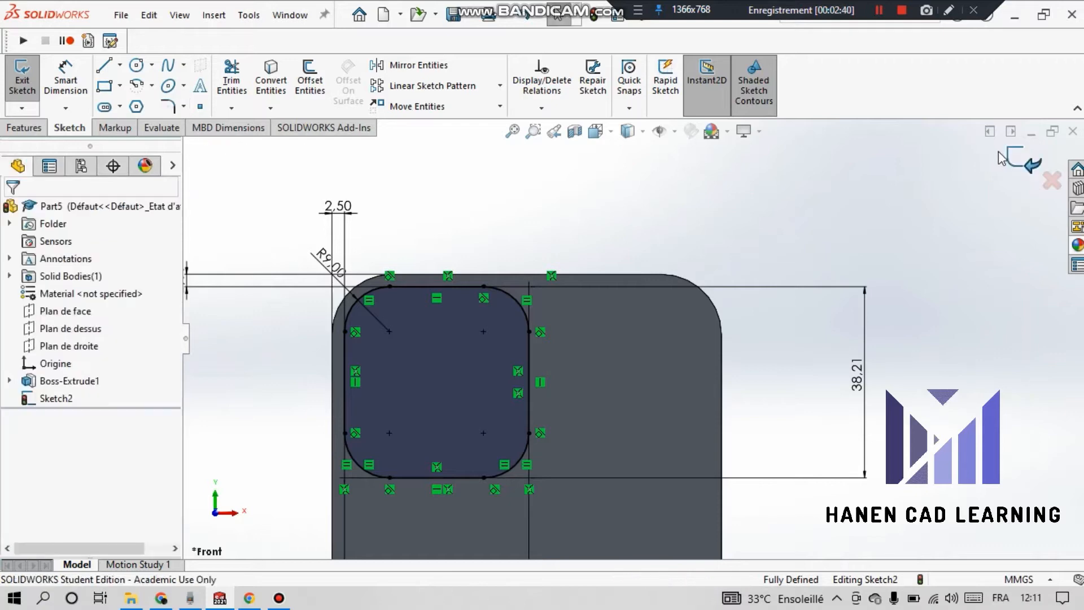
# Exit the sketch and extrude the rounded rectangle outward from the plate as a blind boss 1.17 mm deep
pyautogui.scroll(-1, 483, 242)
pyautogui.moveTo(483, 243); pyautogui.dragTo(511, 291, button='middle')
pyautogui.click(1010, 162)
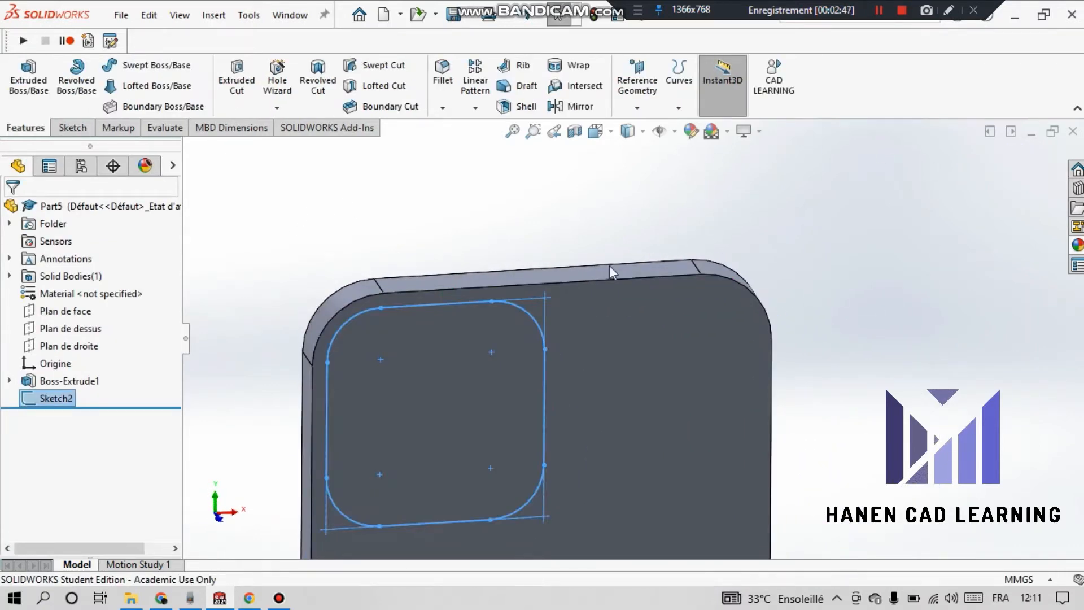
pyautogui.click(41, 114)
pyautogui.moveTo(340, 418); pyautogui.dragTo(426, 337, button='middle')
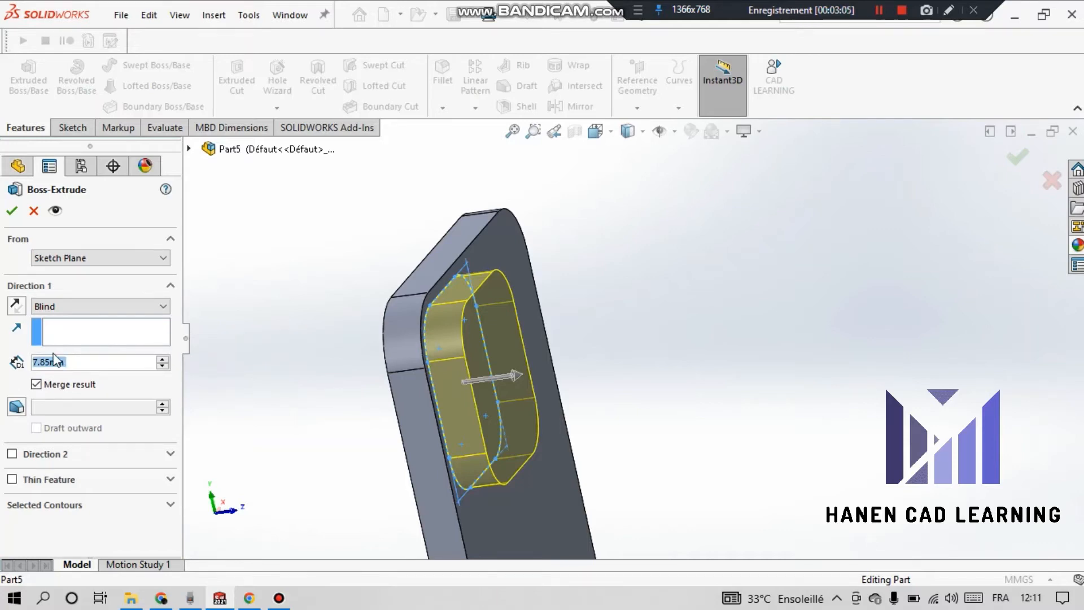
pyautogui.write('.17')
pyautogui.press('Return')
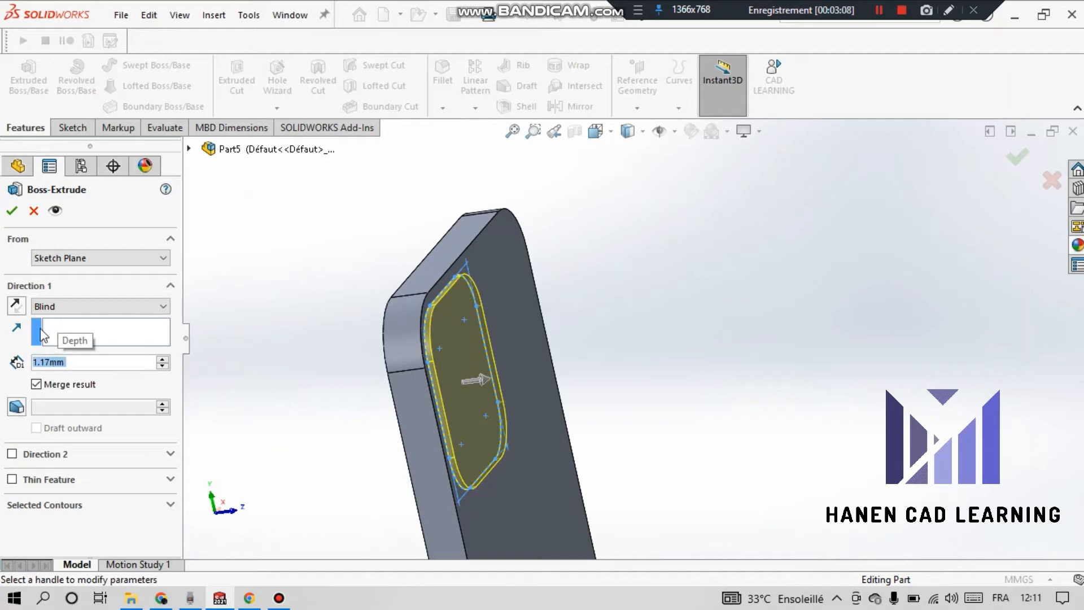
pyautogui.click(14, 213)
# Start a sketch on the raised camera block's front face and orient the model to the front view
pyautogui.scroll(-1, 446, 299)
pyautogui.moveTo(445, 299); pyautogui.dragTo(429, 313, button='middle')
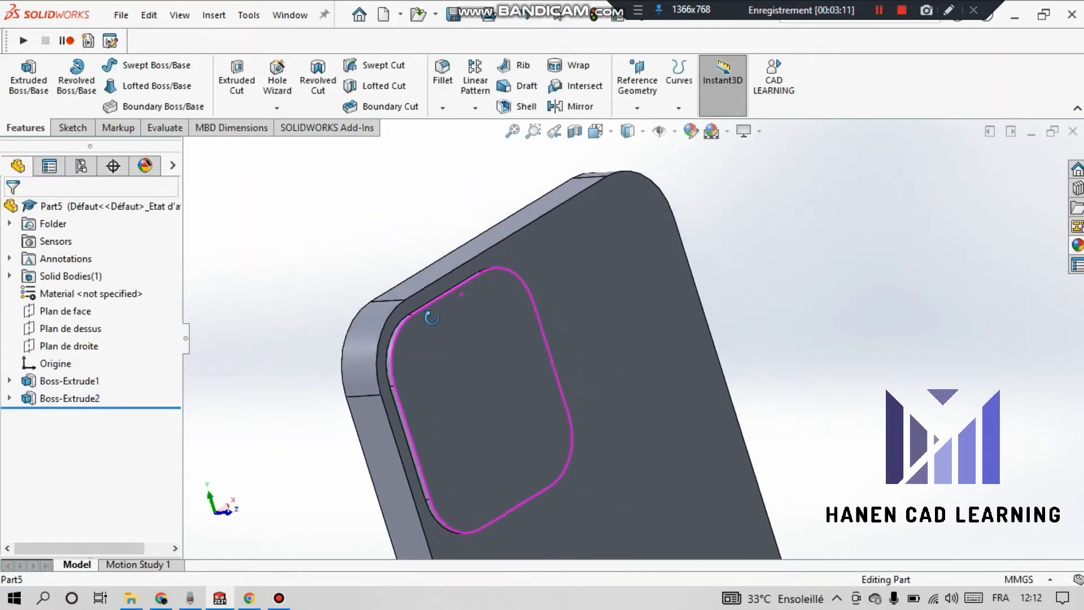
pyautogui.click(467, 402)
pyautogui.click(548, 349)
pyautogui.click(597, 132)
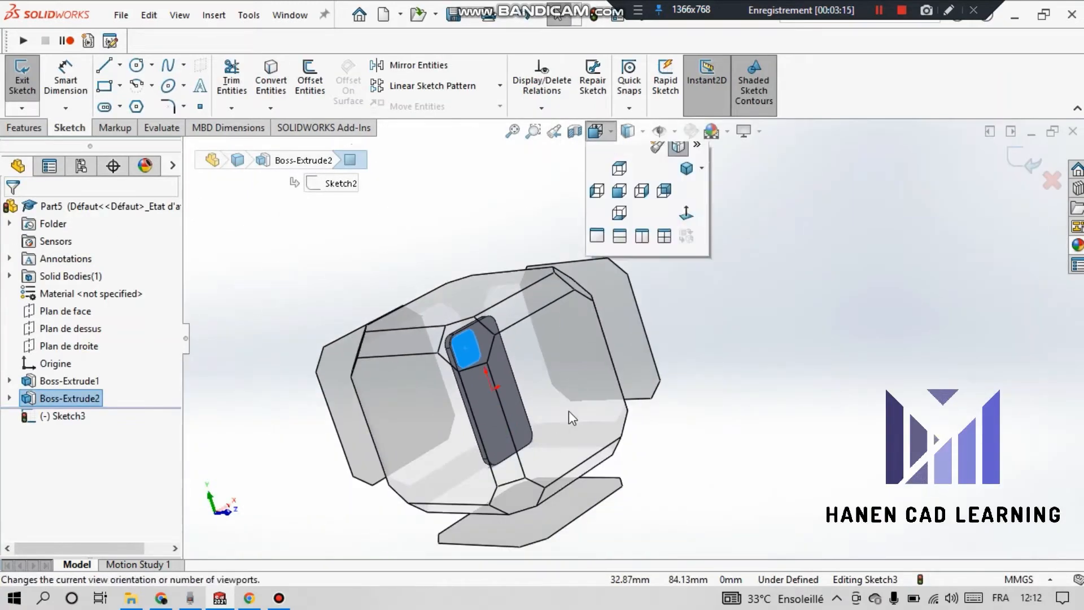
pyautogui.click(568, 413)
pyautogui.scroll(-6, 587, 151)
# Draw two vertically aligned circles near the block's left edge and one midway near its right edge, each about 9 to 10 mm in diameter
pyautogui.click(137, 66)
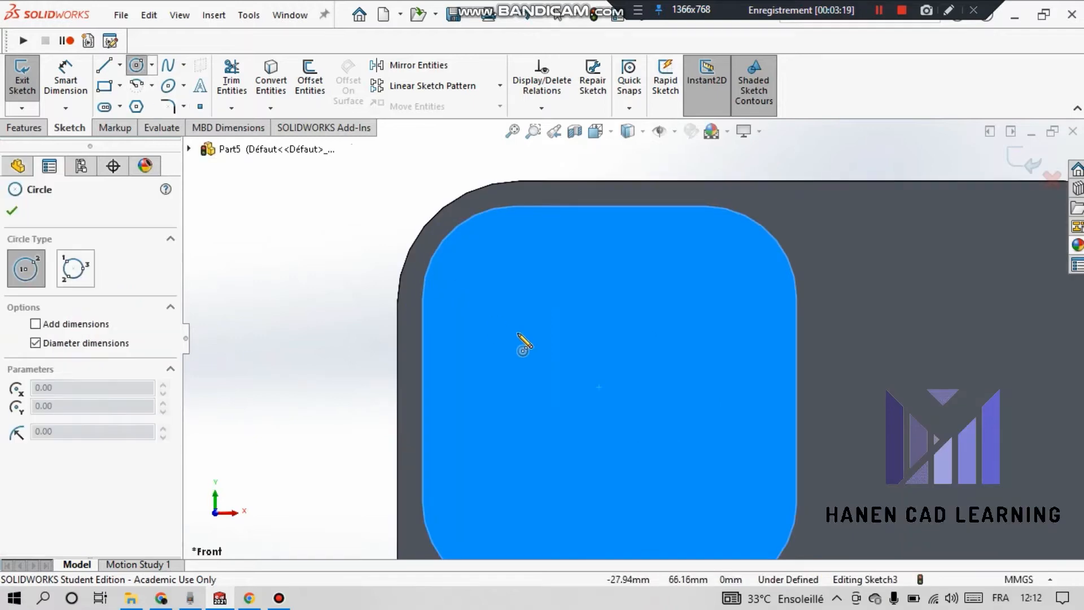
pyautogui.click(507, 302)
pyautogui.click(498, 344)
pyautogui.click(507, 457)
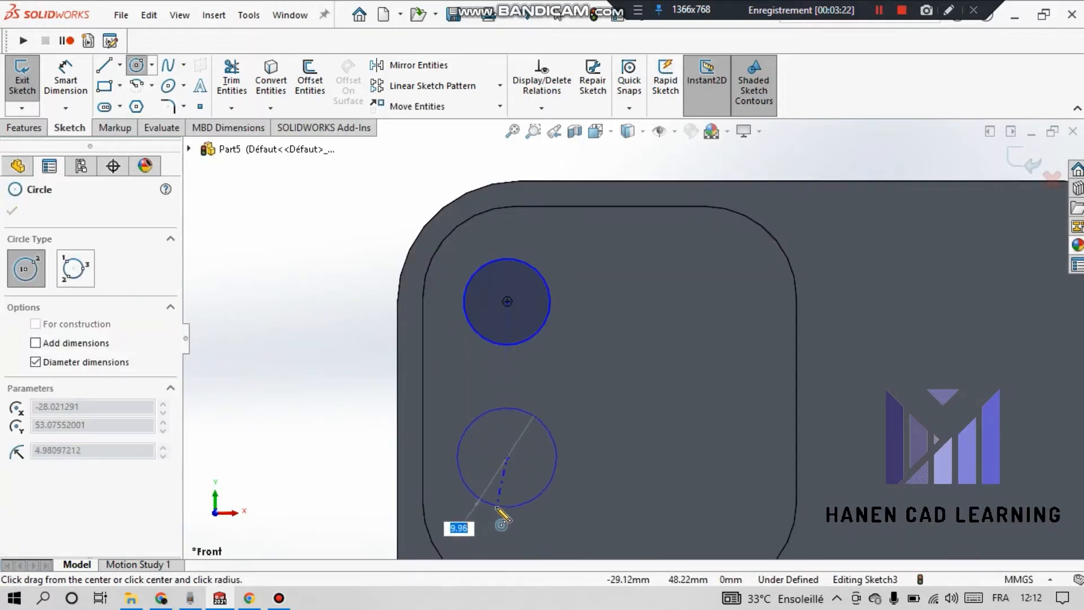
pyautogui.click(498, 507)
pyautogui.click(744, 384)
pyautogui.click(711, 414)
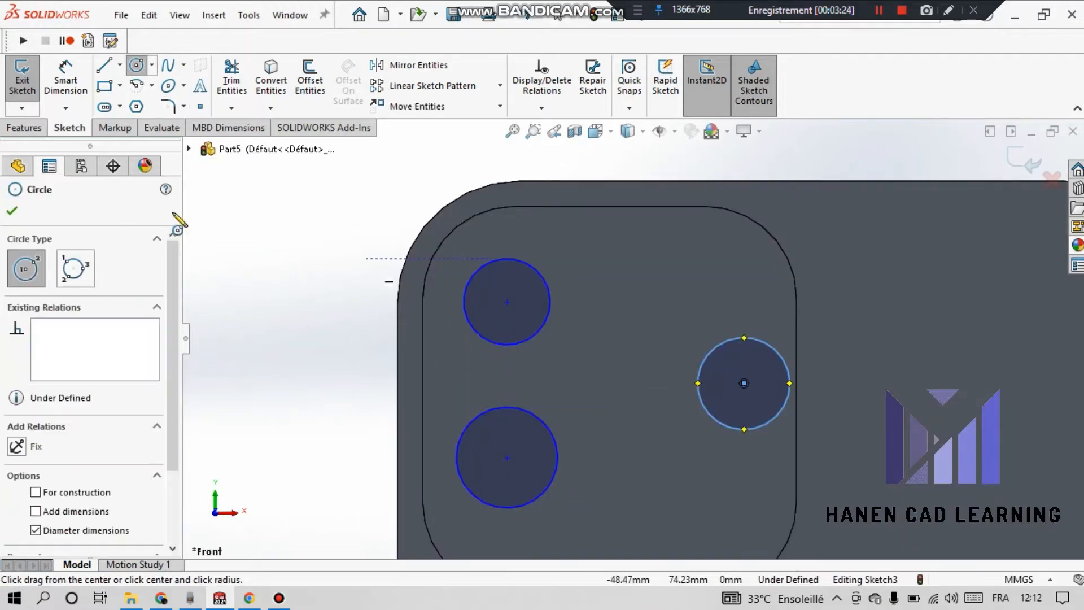
# Draw a horizontal centerline from the block's right edge through the right circle's centre and extend it close to the left edge
pyautogui.click(120, 65)
pyautogui.click(142, 105)
pyautogui.click(591, 383)
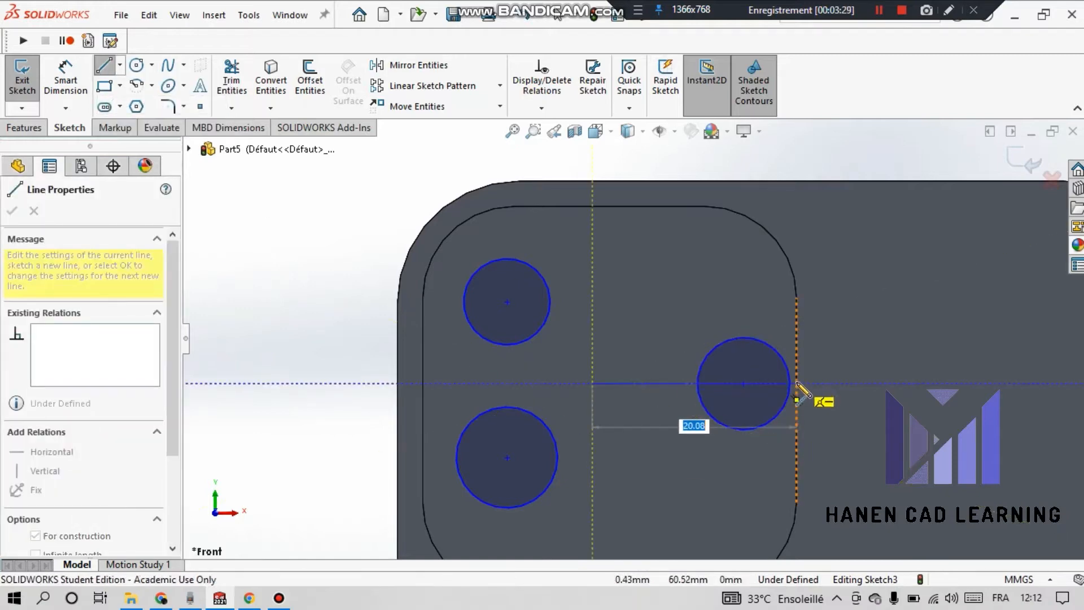
pyautogui.rightClick(797, 386)
pyautogui.click(880, 407)
pyautogui.moveTo(591, 384); pyautogui.dragTo(430, 382)
# Make the two left circles symmetric about the horizontal centerline
pyautogui.click(512, 409)
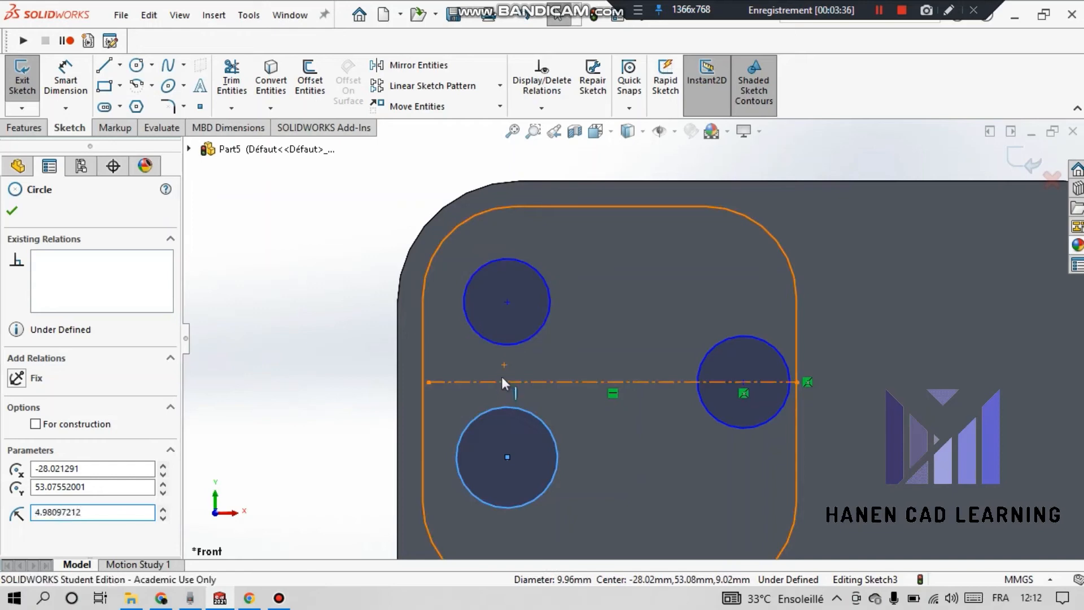
pyautogui.keyDown('ctrl'); pyautogui.click(499, 382); pyautogui.keyUp('ctrl')
pyautogui.keyDown('ctrl'); pyautogui.click(495, 343); pyautogui.keyUp('ctrl')
pyautogui.click(16, 467)
pyautogui.click(11, 210)
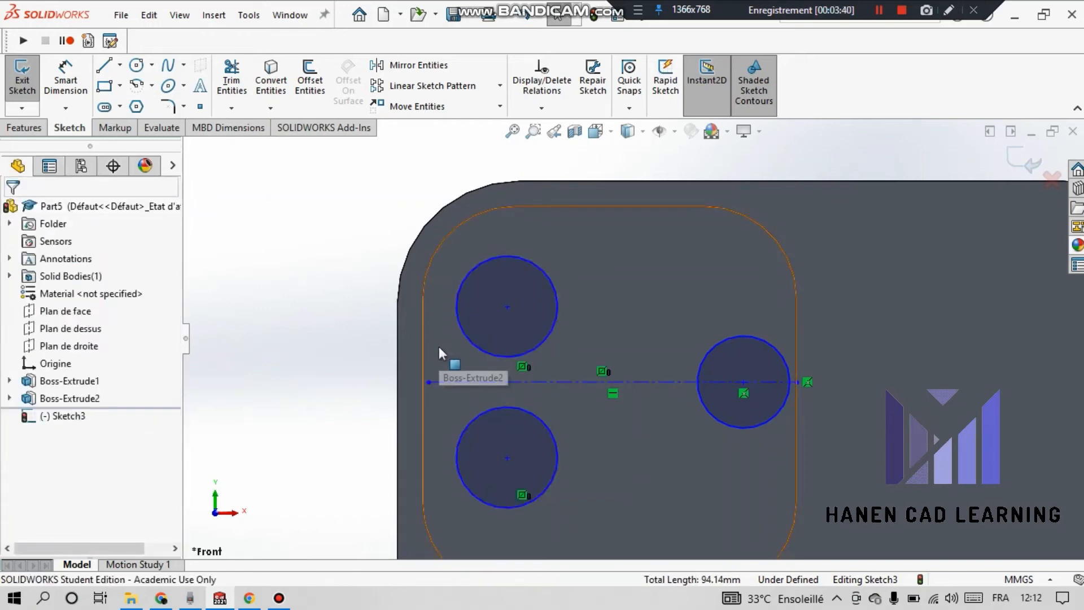
# Add an Equal relation to all three circles
pyautogui.click(531, 409)
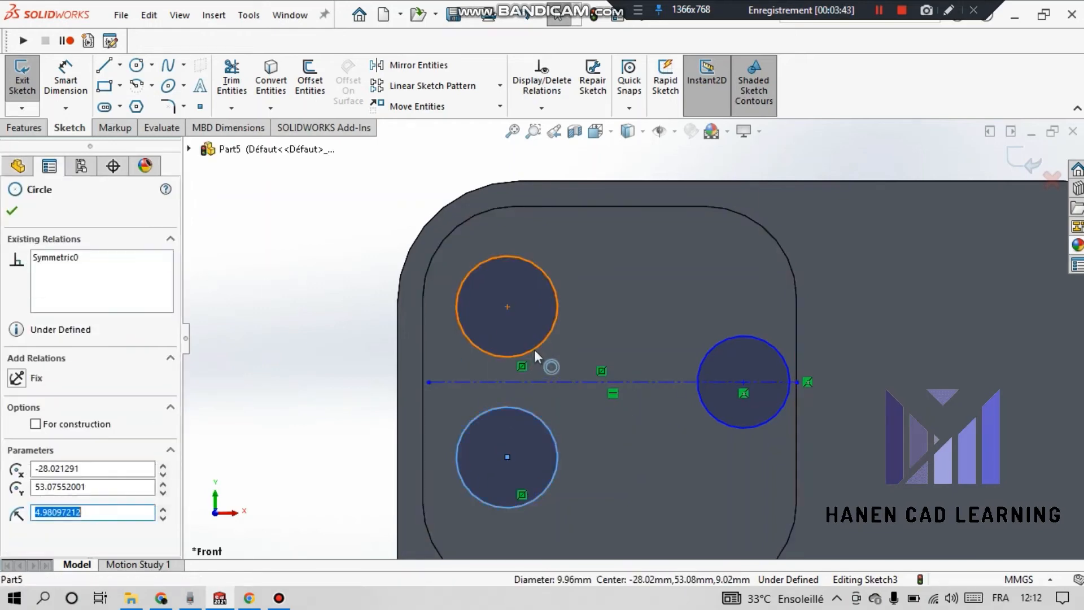
pyautogui.keyDown('ctrl'); pyautogui.click(534, 350); pyautogui.keyUp('ctrl')
pyautogui.keyDown('ctrl'); pyautogui.click(699, 373); pyautogui.keyUp('ctrl')
pyautogui.click(789, 307)
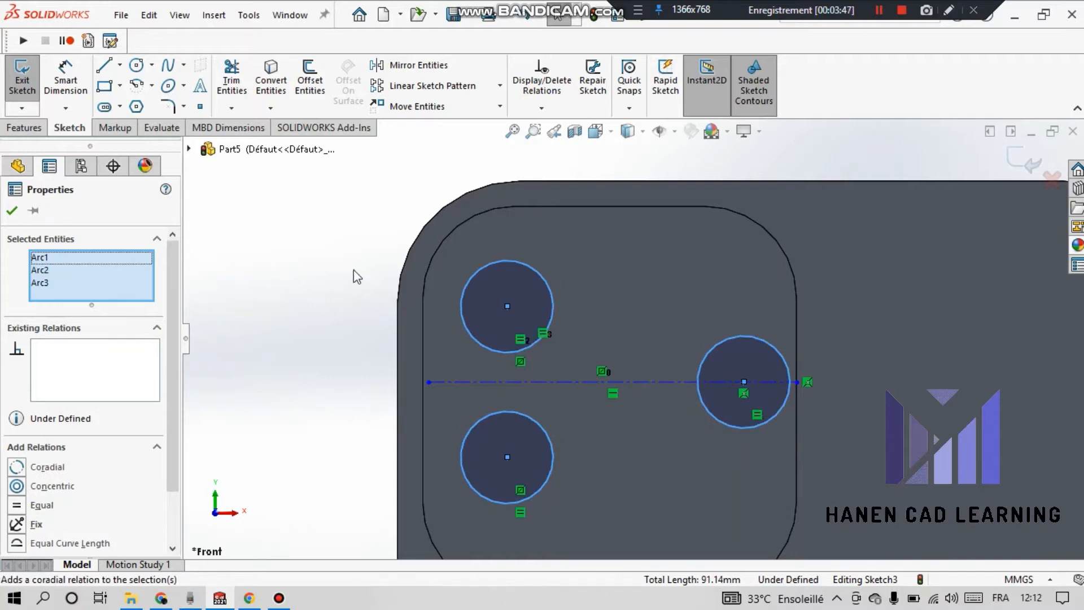
pyautogui.click(12, 211)
# Dimension the upper-left circle with a diameter of 14 mm
pyautogui.click(66, 80)
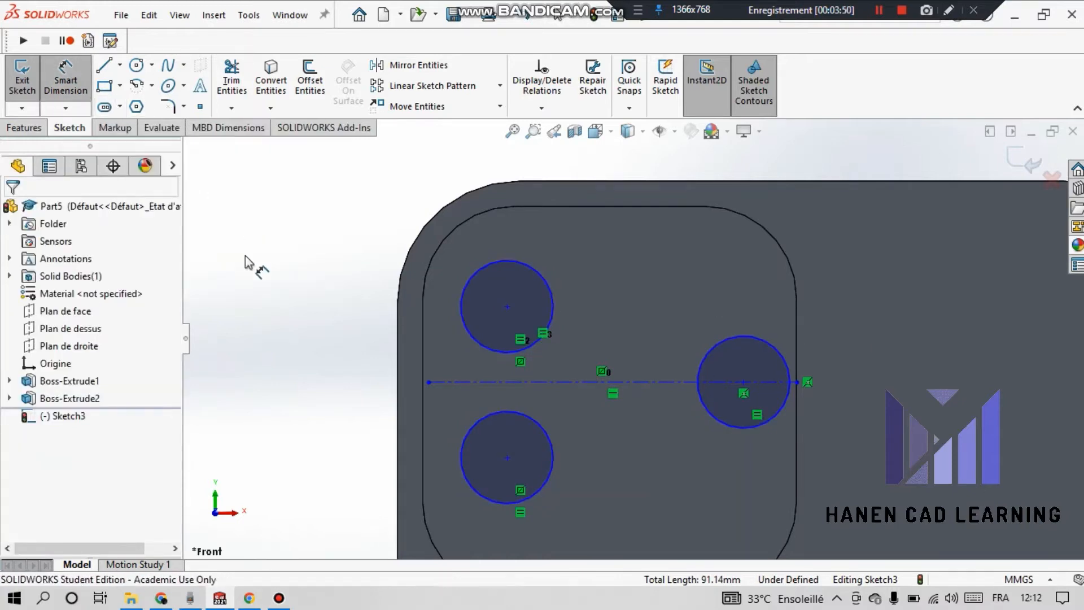
pyautogui.click(497, 270)
pyautogui.click(223, 302)
pyautogui.write('14')
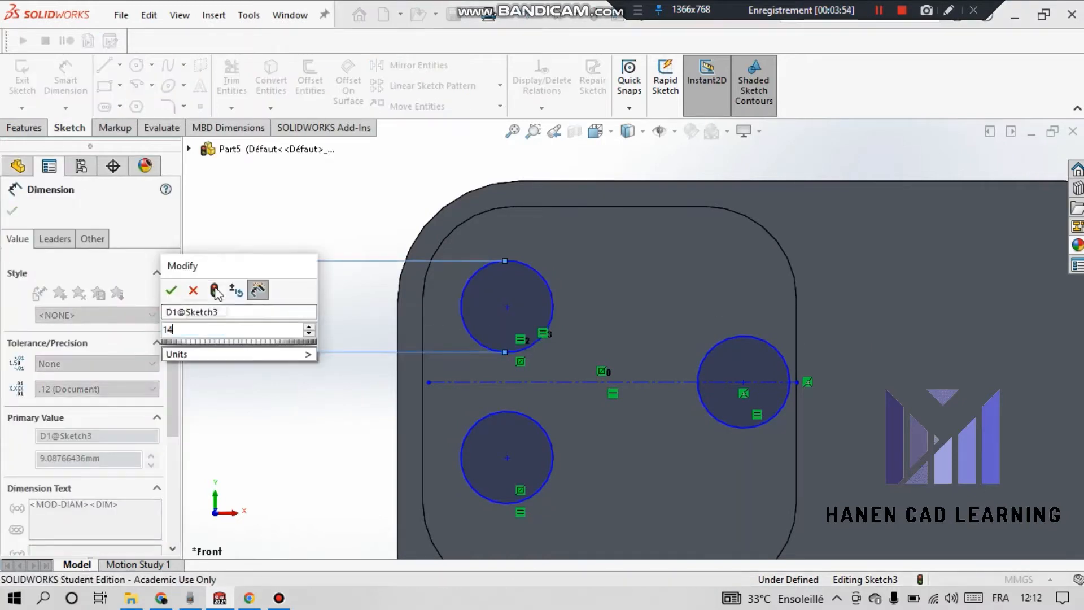
pyautogui.press('Return')
pyautogui.click(324, 205)
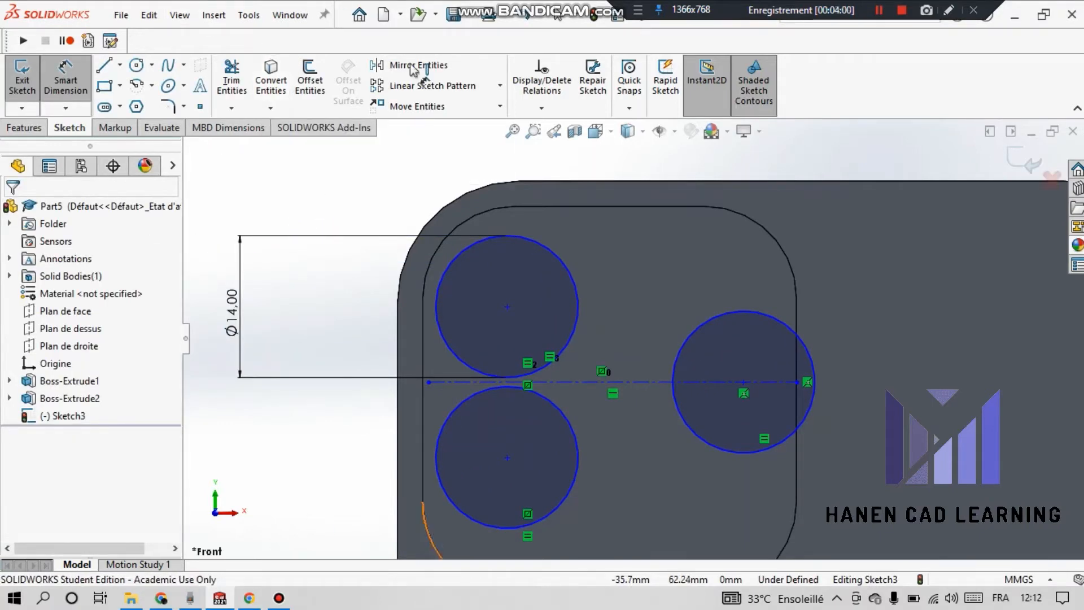
# Set the upper-left circle's diameter to 14.30 mm
pyautogui.doubleClick(231, 312)
pyautogui.write('14.3')
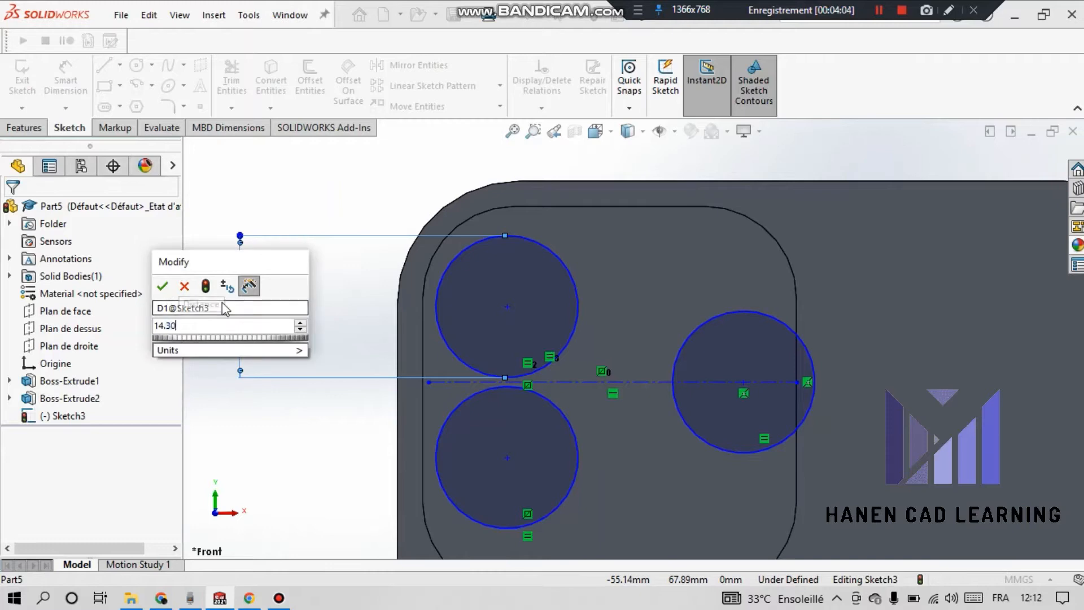
pyautogui.press('Return')
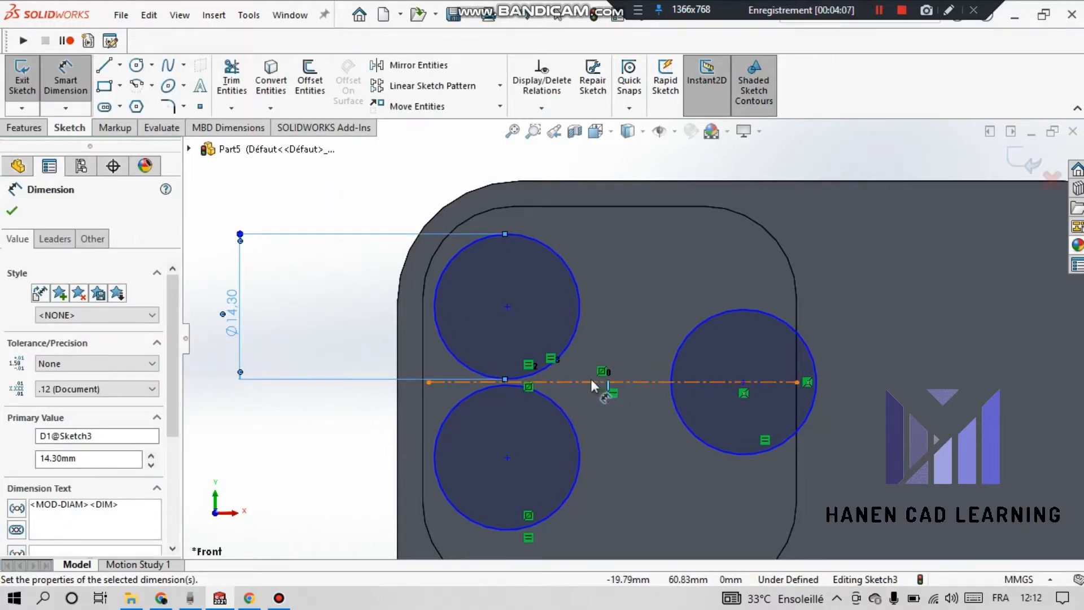
# Dimension the right circle's centre 28.26 mm horizontally from the block's left edge
pyautogui.click(744, 383)
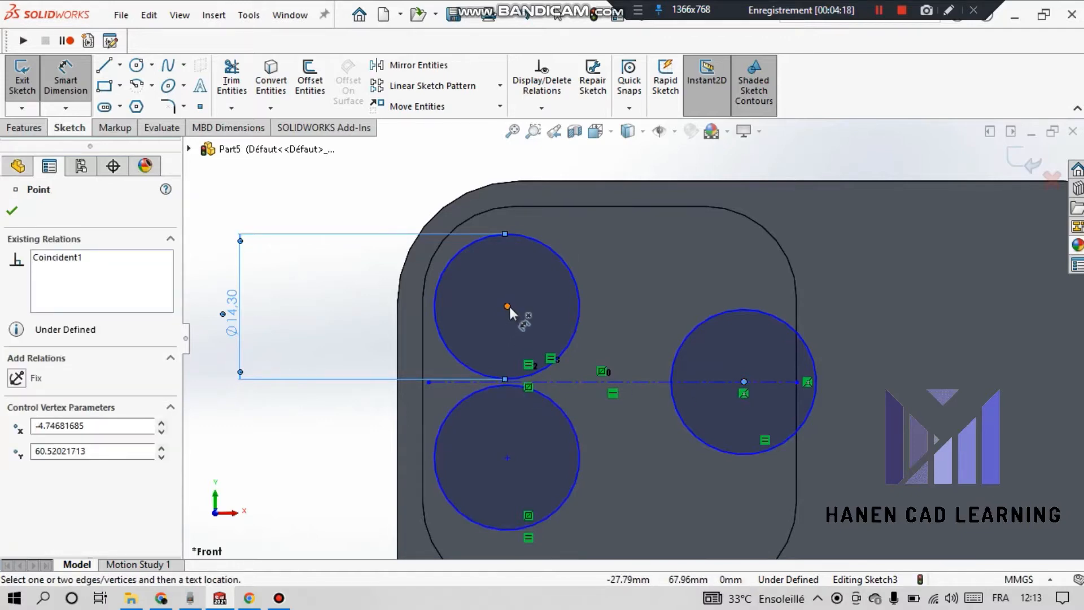
pyautogui.click(424, 345)
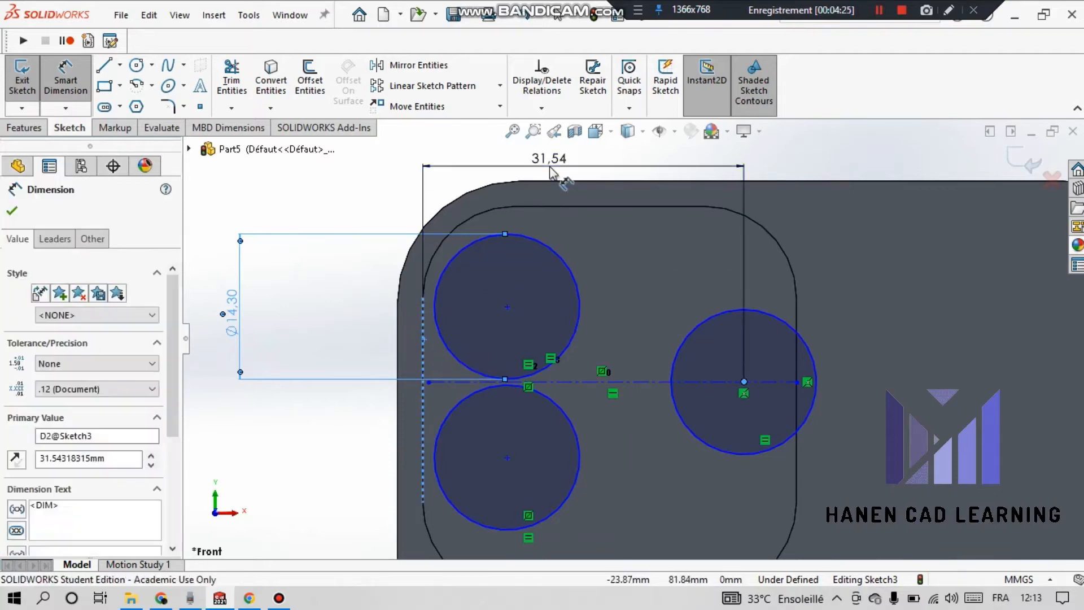
pyautogui.click(497, 159)
pyautogui.write('28.26')
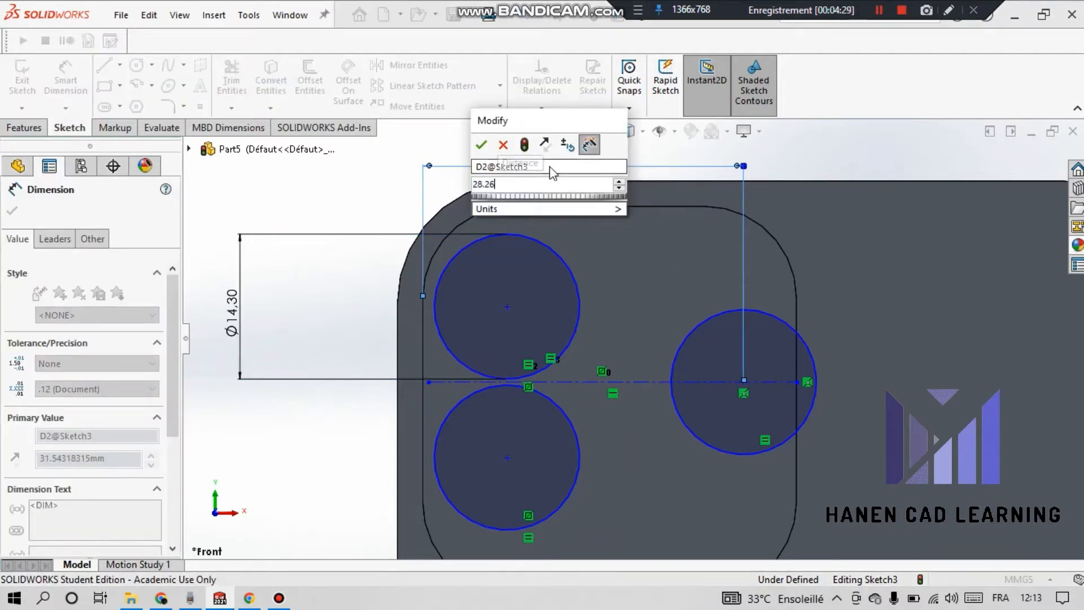
pyautogui.press('Return')
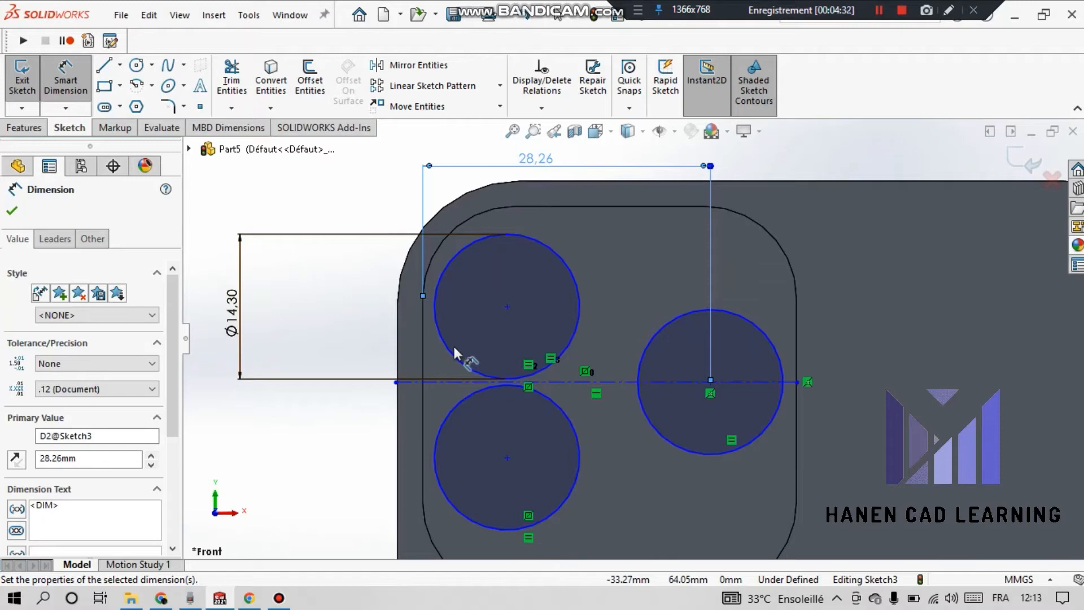
pyautogui.press('z')
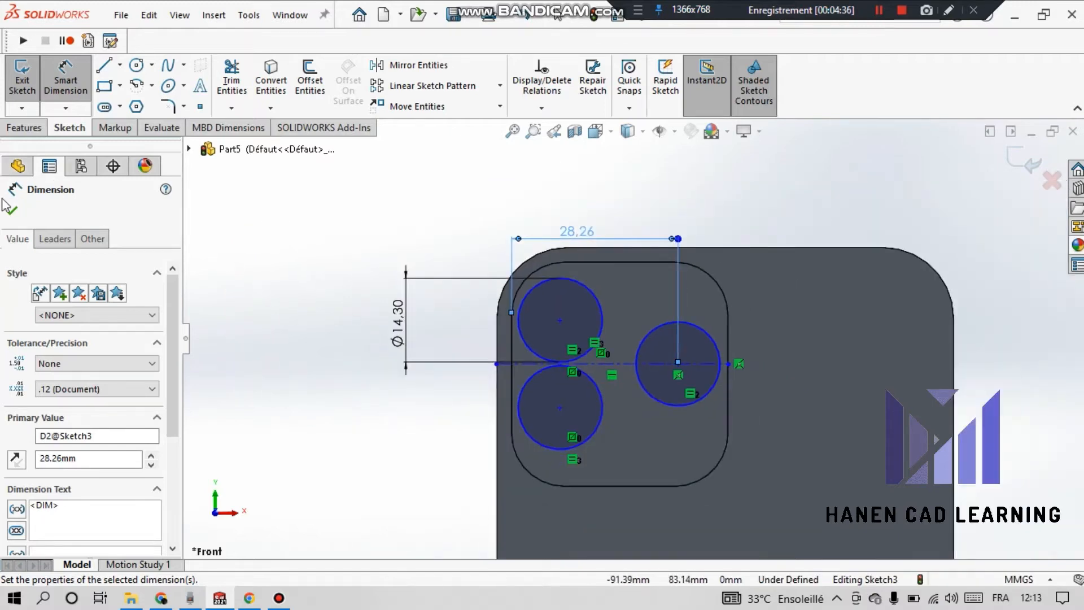
pyautogui.click(10, 209)
# Shift the left circles slightly toward the right and dimension the upper one's centre 9.5 mm below the block's top edge
pyautogui.click(595, 399)
pyautogui.moveTo(563, 408)
pyautogui.mouseDown()
pyautogui.moveTo(615, 427)
pyautogui.moveTo(577, 428)
pyautogui.moveTo(571, 415)
pyautogui.mouseUp()
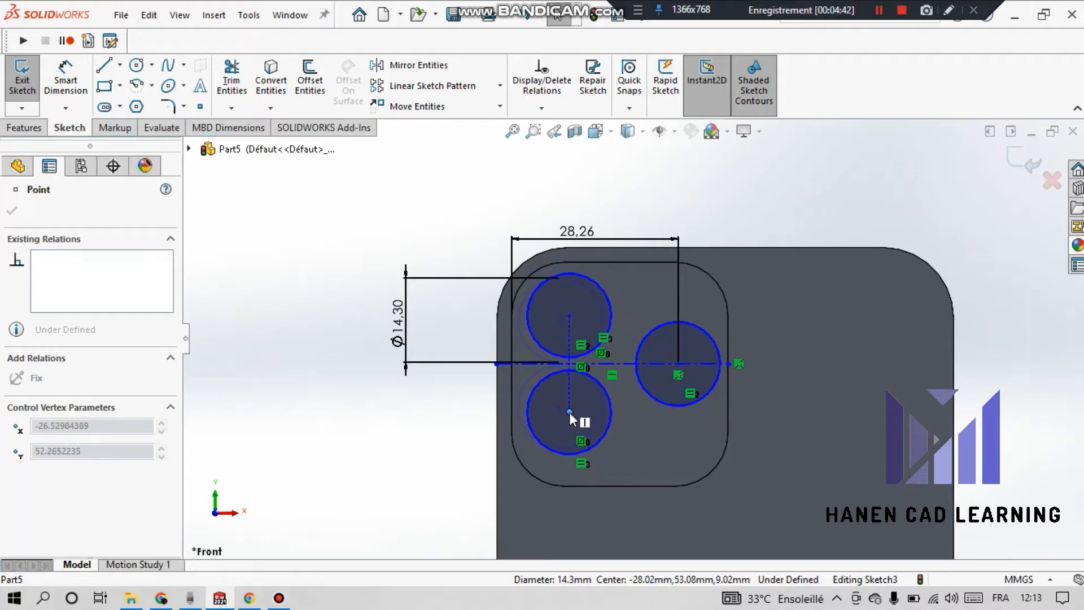
pyautogui.click(66, 80)
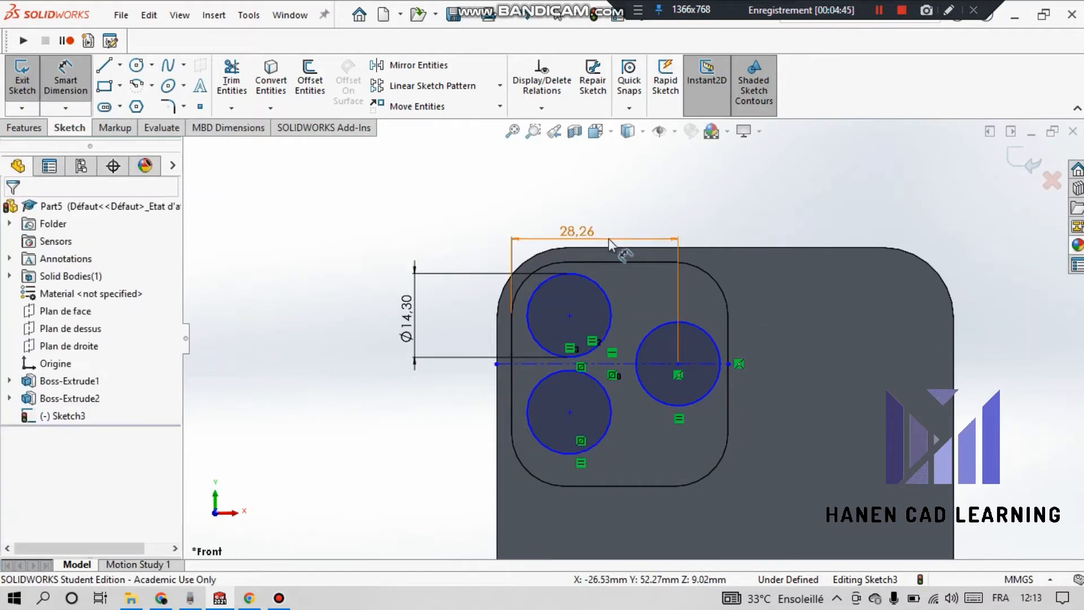
pyautogui.click(573, 273)
pyautogui.click(572, 263)
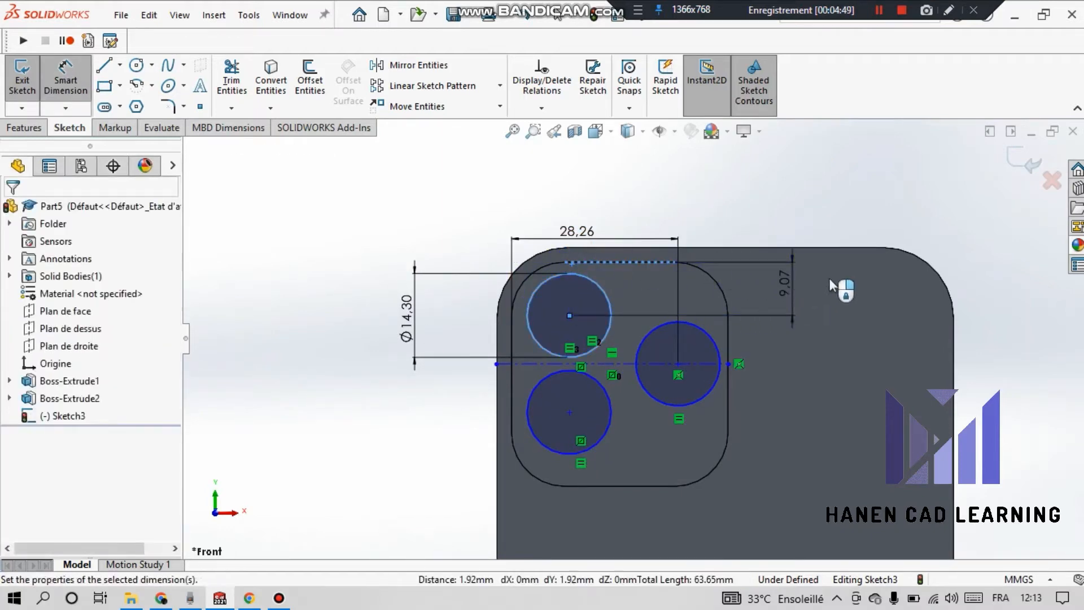
pyautogui.click(830, 279)
pyautogui.write('9.5')
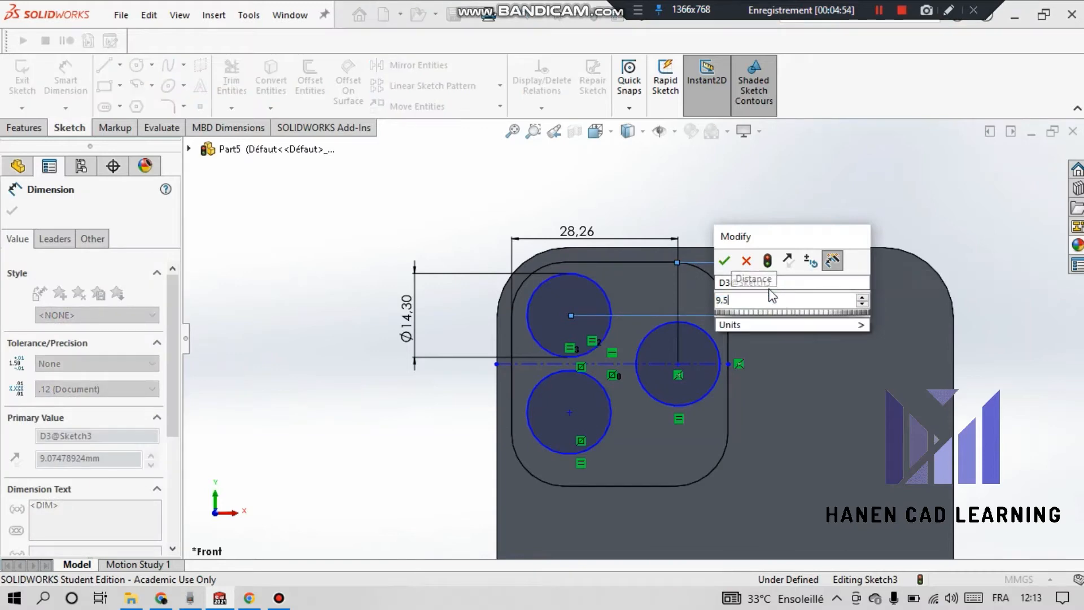
pyautogui.press('Return')
pyautogui.click(698, 223)
pyautogui.scroll(2, 594, 353)
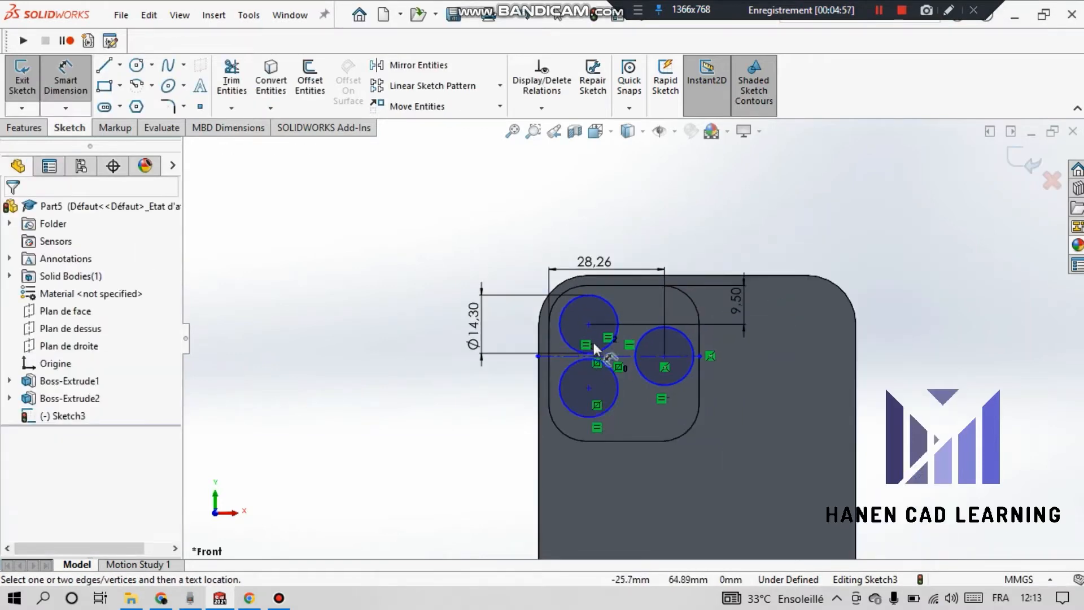
pyautogui.rightClick(312, 320)
pyautogui.click(351, 370)
# Dimension the horizontal distance between the centres of the lower-left and right circles as 19 mm
pyautogui.moveTo(589, 388)
pyautogui.mouseDown()
pyautogui.moveTo(603, 391)
pyautogui.moveTo(517, 419)
pyautogui.moveTo(593, 407)
pyautogui.moveTo(588, 394)
pyautogui.mouseUp()
pyautogui.click(75, 80)
pyautogui.click(665, 359)
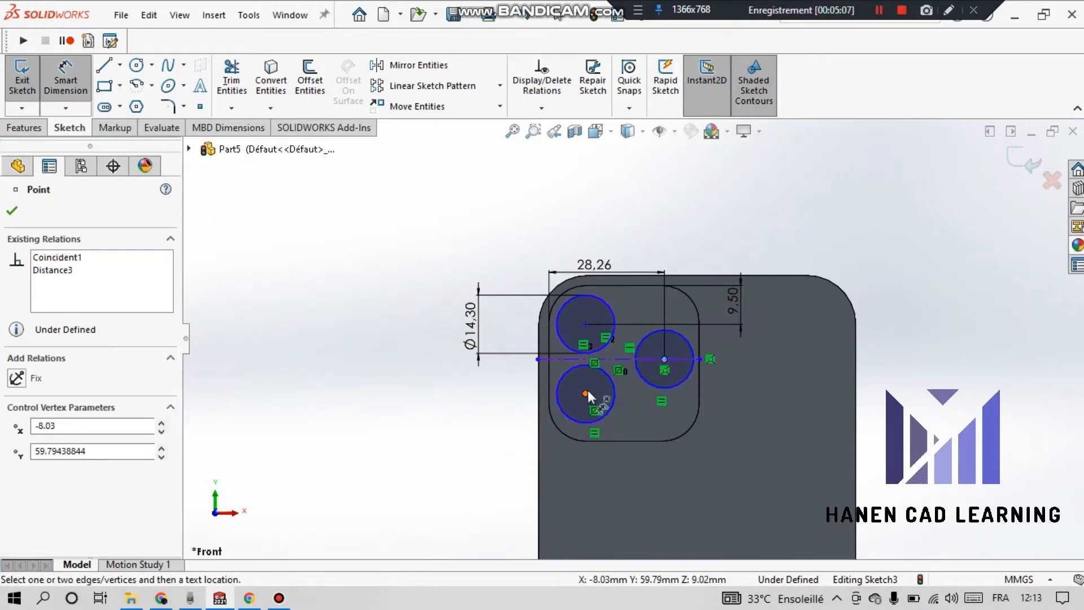
pyautogui.click(588, 391)
pyautogui.click(622, 503)
pyautogui.write('1')
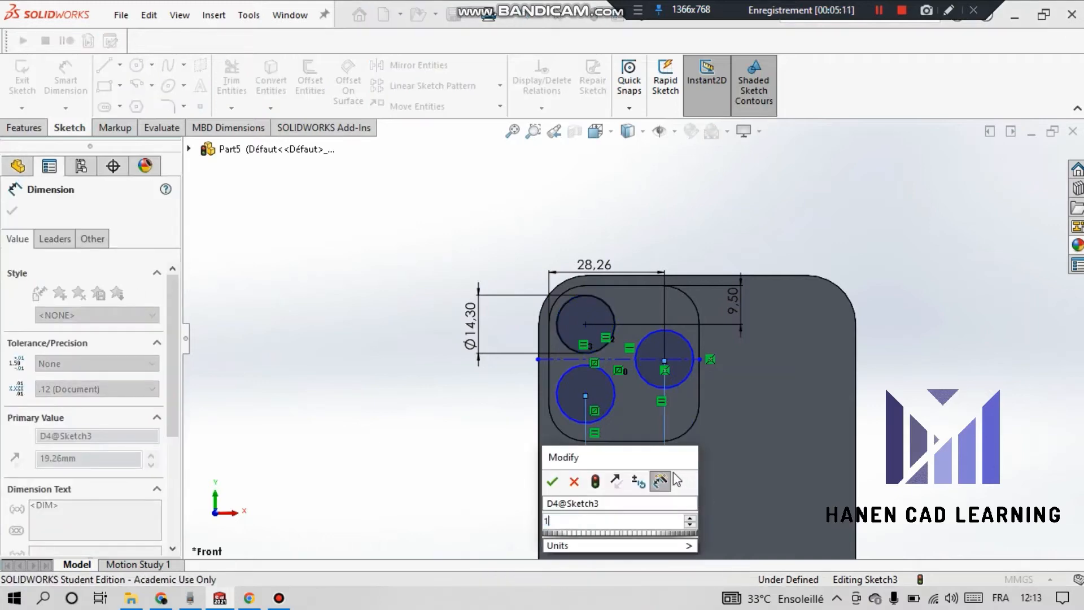
pyautogui.write('9')
pyautogui.press('Return')
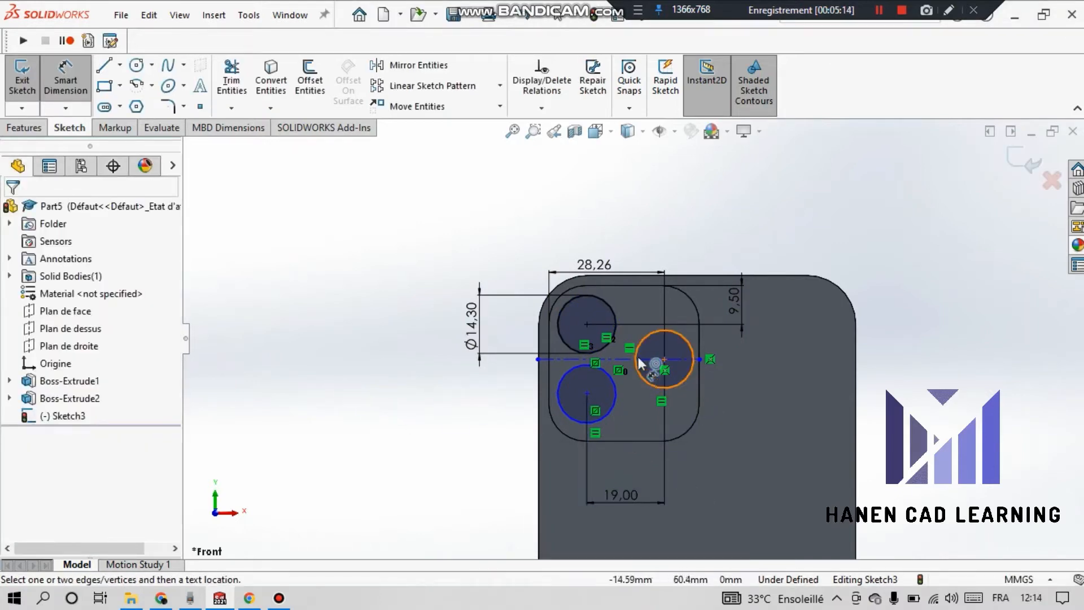
pyautogui.rightClick(351, 327)
pyautogui.click(366, 380)
# Dimension the vertical distance from the right circle's centre to the block's bottom edge, keeping its current value, and exit the sketch
pyautogui.scroll(-4, 690, 383)
pyautogui.moveTo(629, 331)
pyautogui.mouseDown()
pyautogui.moveTo(617, 379)
pyautogui.moveTo(631, 443)
pyautogui.moveTo(641, 335)
pyautogui.mouseUp()
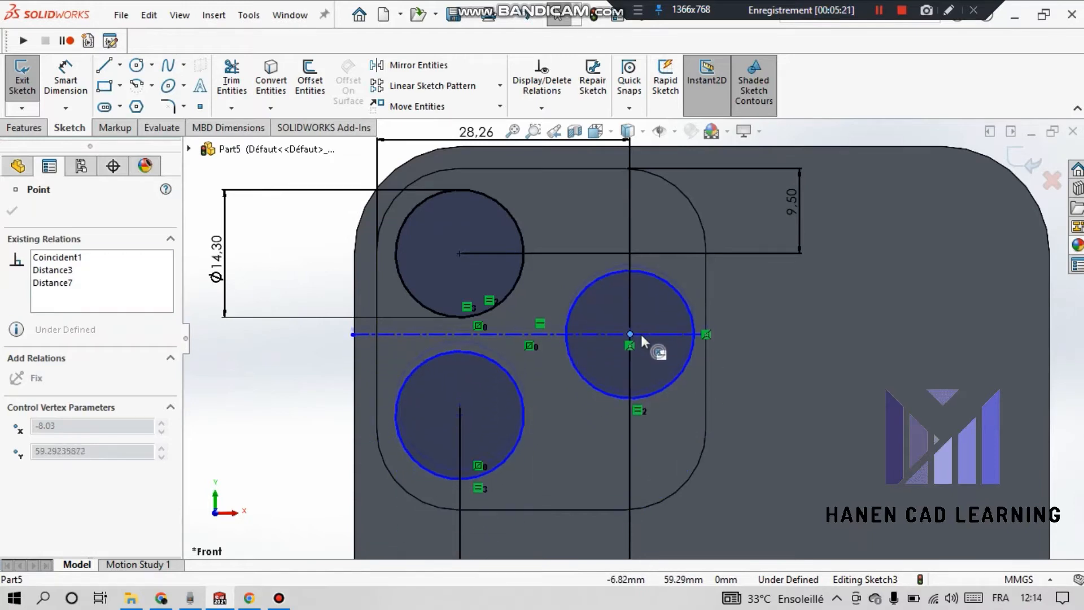
pyautogui.click(66, 79)
pyautogui.click(630, 334)
pyautogui.click(618, 511)
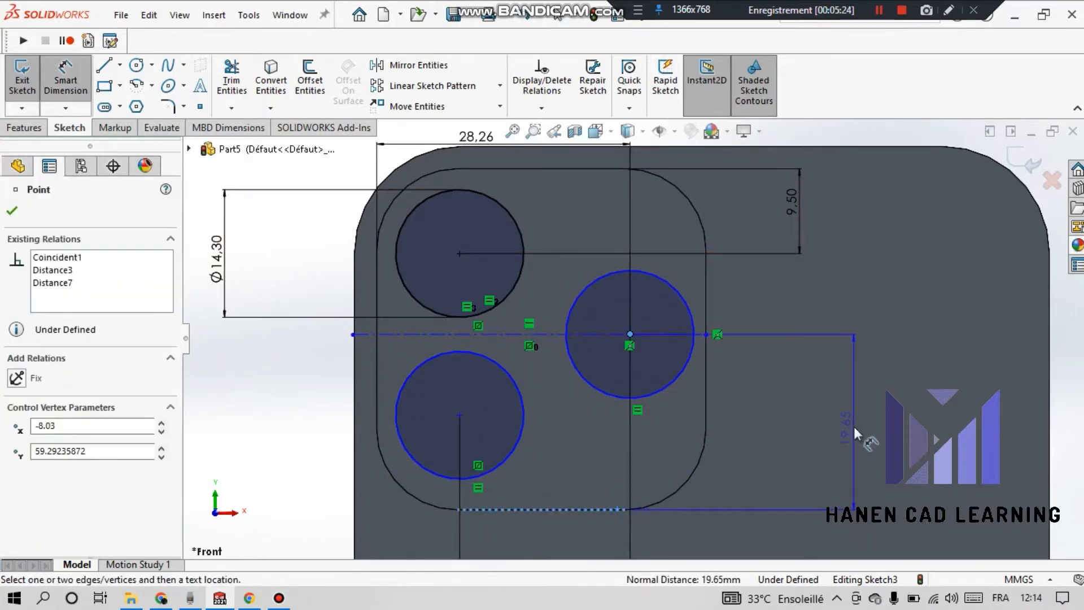
pyautogui.click(855, 432)
pyautogui.click(791, 407)
pyautogui.scroll(6, 407, 450)
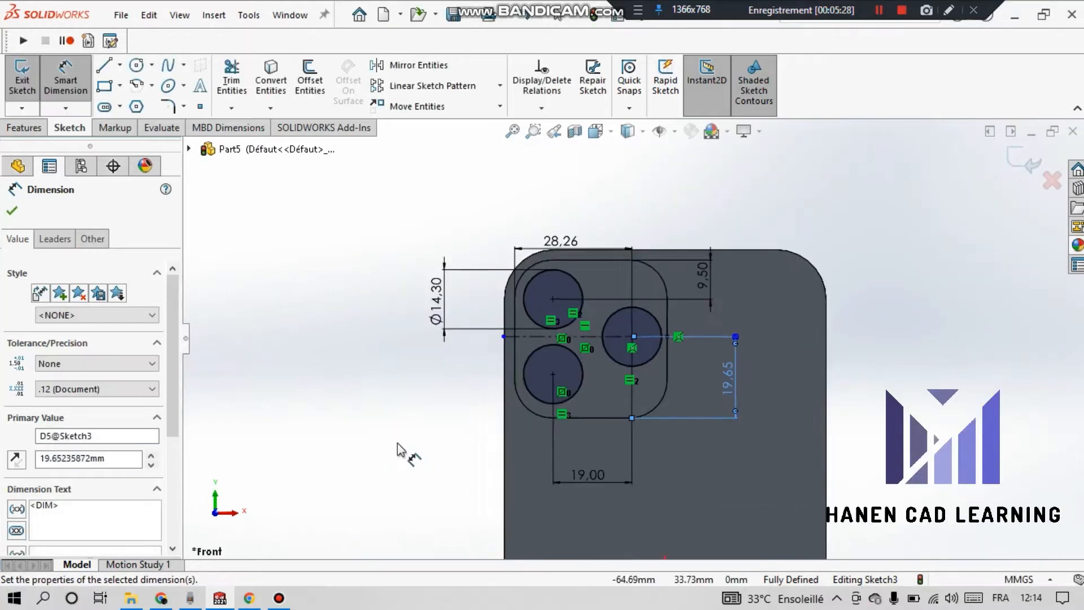
pyautogui.click(1000, 169)
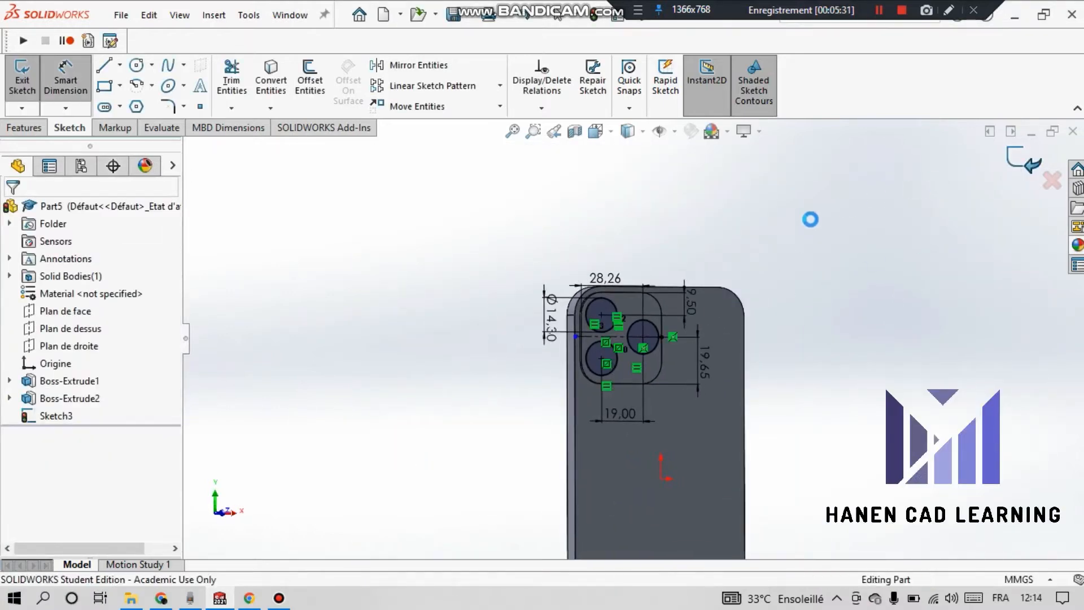
# Extrude the three lens circles 2.5 mm outward from the camera block
pyautogui.click(28, 79)
pyautogui.moveTo(584, 392); pyautogui.dragTo(632, 250, button='middle')
pyautogui.scroll(-6, 667, 351)
pyautogui.moveTo(690, 360); pyautogui.dragTo(684, 366, button='middle')
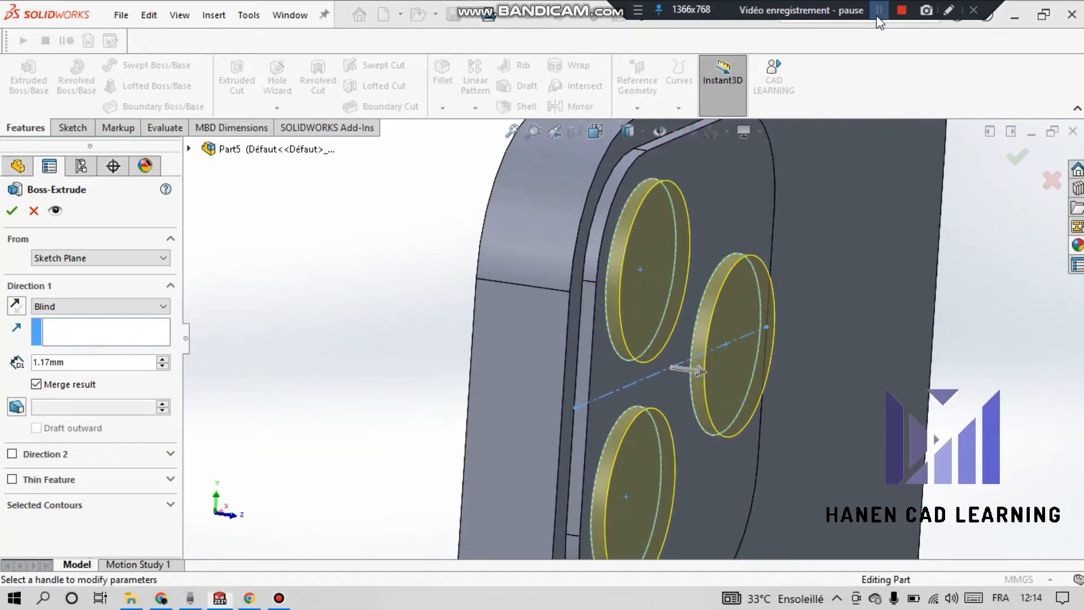
pyautogui.click(42, 362)
pyautogui.write('2.5')
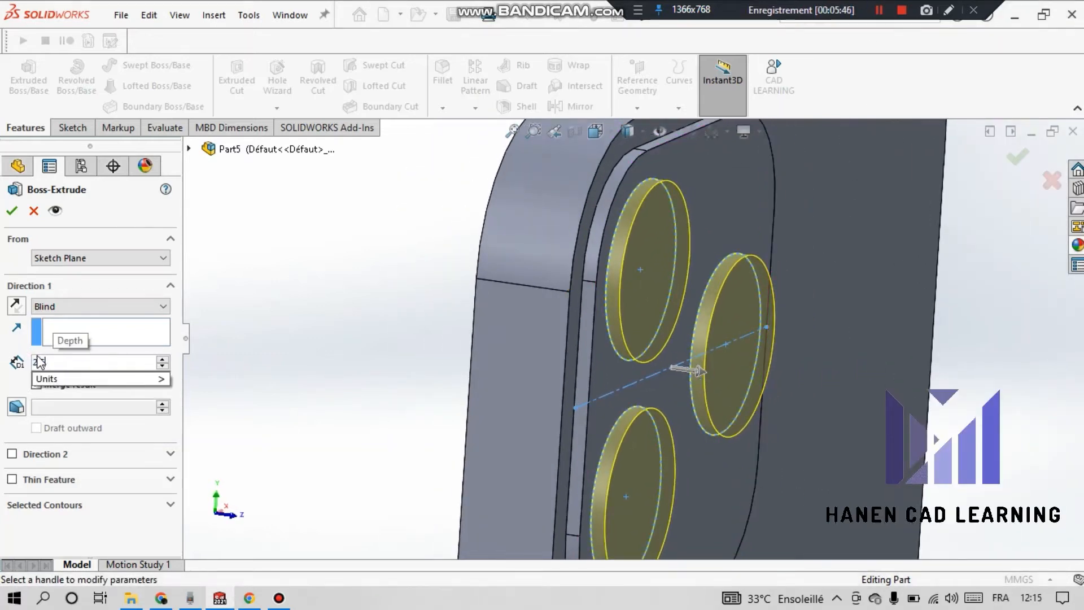
pyautogui.press('Return')
pyautogui.moveTo(364, 327); pyautogui.dragTo(406, 327, button='middle')
pyautogui.click(11, 213)
pyautogui.scroll(6, 743, 381)
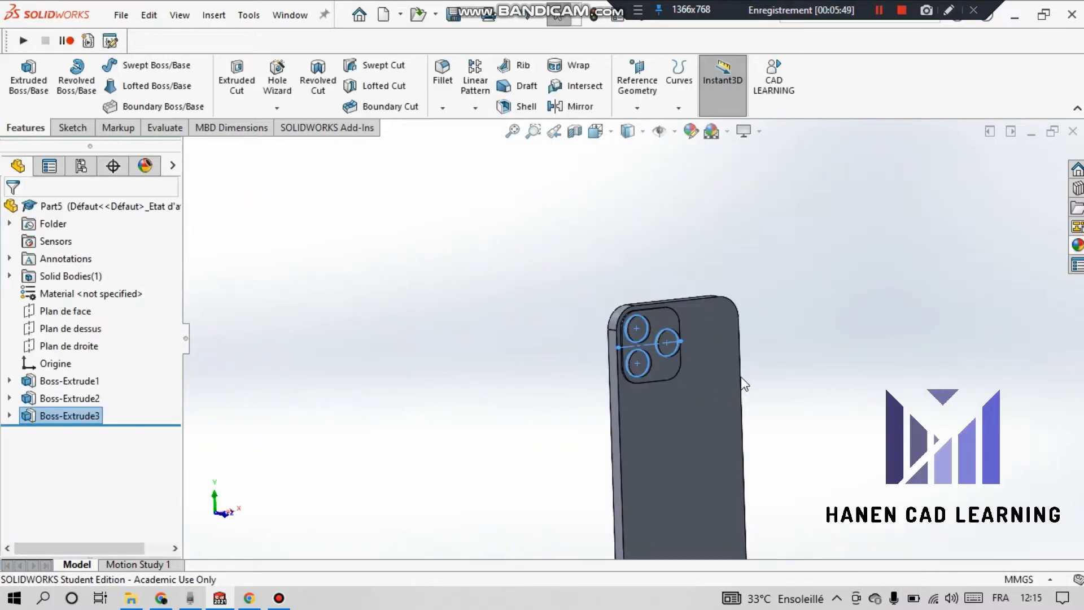
# Start a new sketch on the outer face of the right lens and orient the model to the front view
pyautogui.moveTo(743, 382); pyautogui.dragTo(706, 338, button='middle')
pyautogui.scroll(-8, 686, 337)
pyautogui.click(546, 357)
pyautogui.click(610, 287)
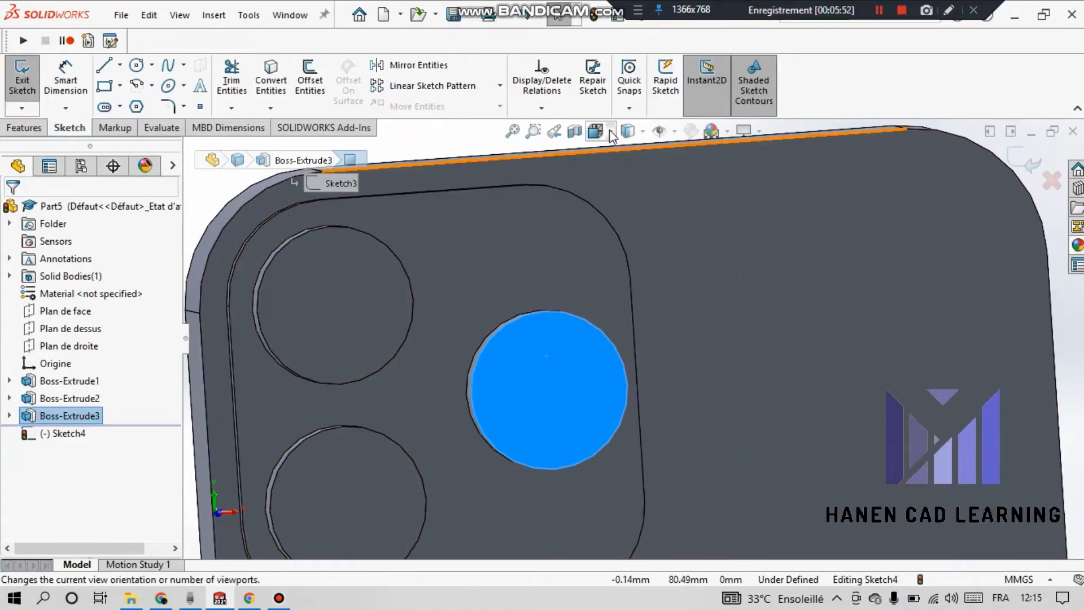
pyautogui.scroll(4, 736, 234)
pyautogui.click(735, 234)
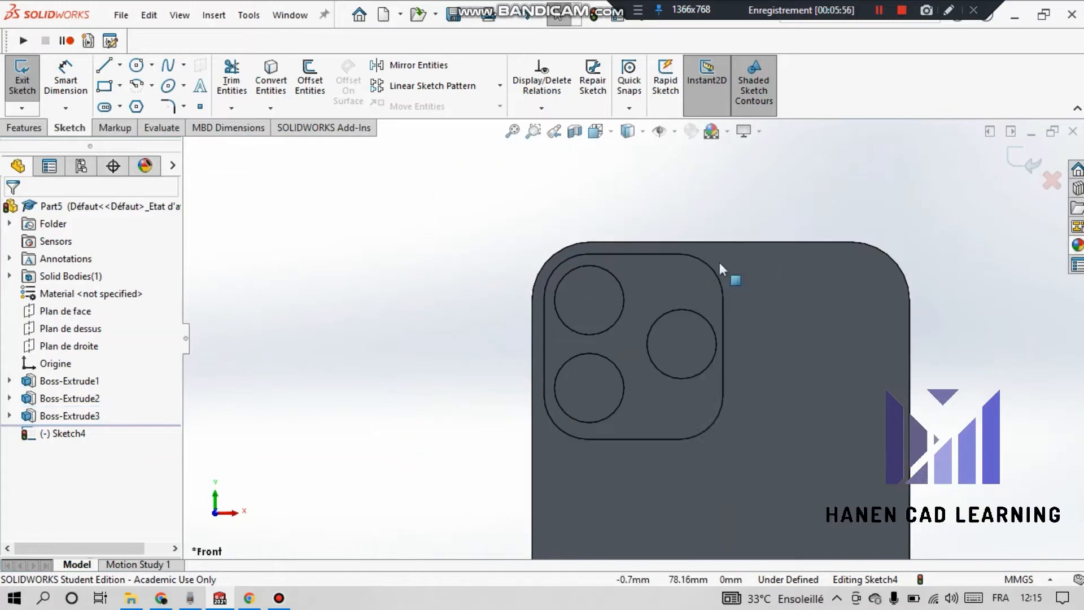
pyautogui.scroll(-2, 729, 249)
# Sketch a smaller concentric circle on each lens, about 7.5 mm across on the upper-left and about 9.8 mm on the lower-left
pyautogui.click(144, 69)
pyautogui.click(521, 325)
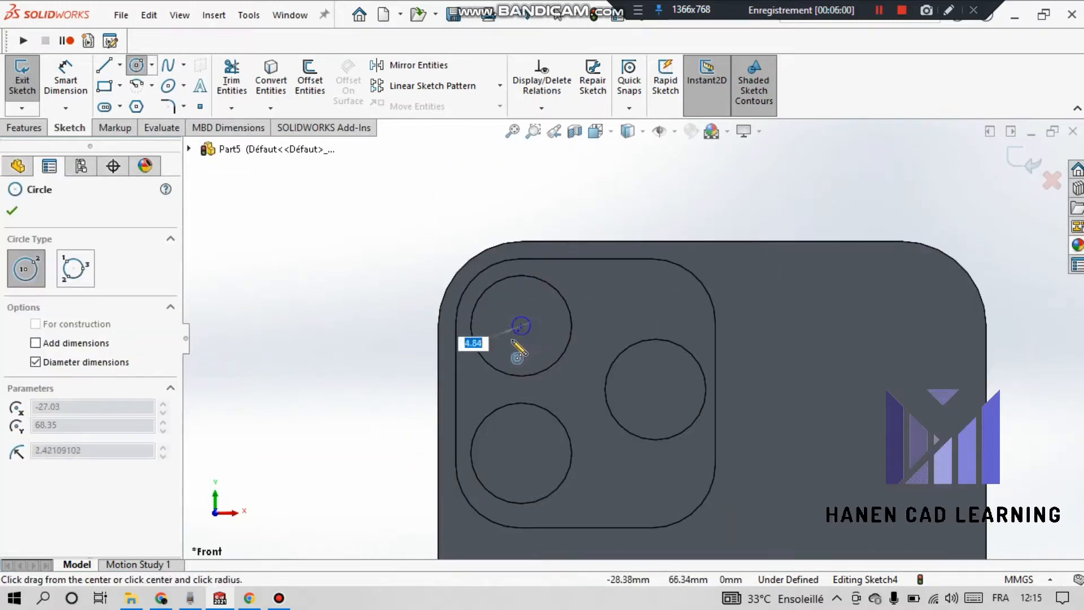
pyautogui.click(513, 351)
pyautogui.click(521, 452)
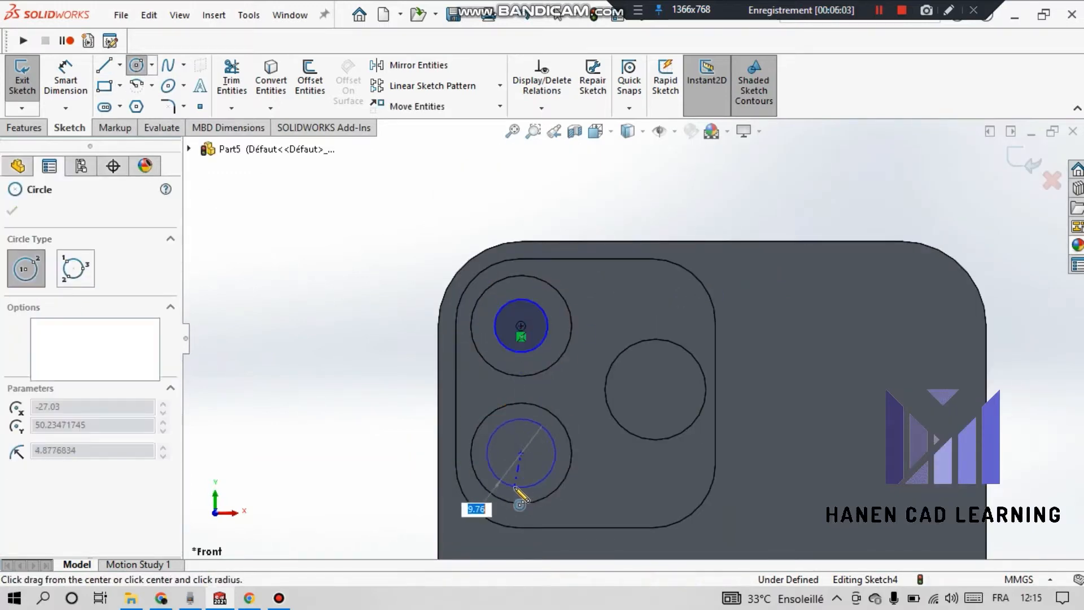
pyautogui.click(545, 478)
pyautogui.click(655, 389)
pyautogui.click(637, 414)
pyautogui.rightClick(433, 150)
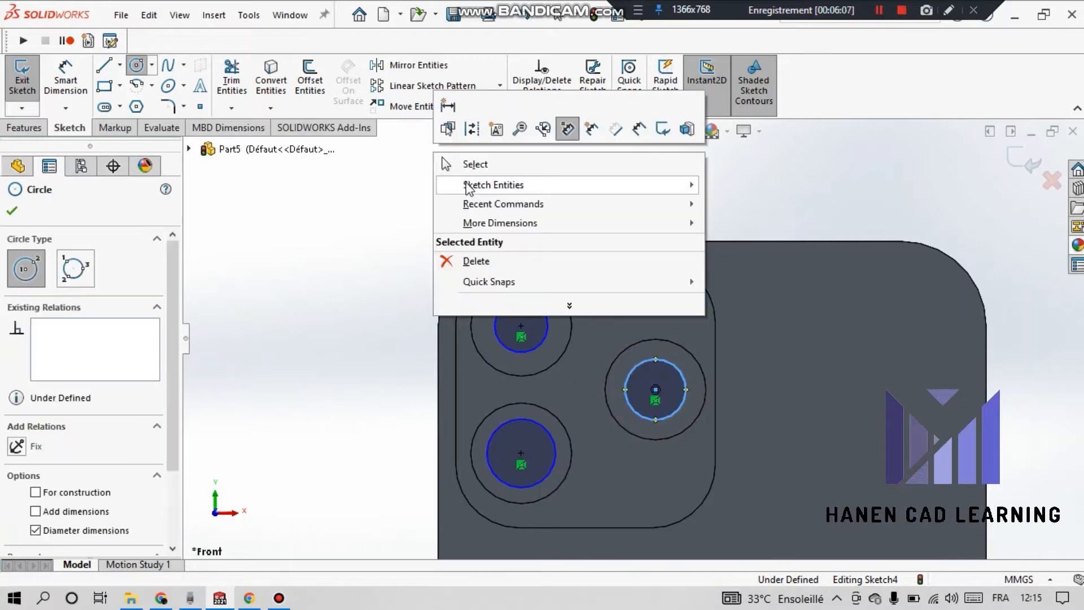
pyautogui.click(470, 165)
# Apply an Equal relation to the three inner lens circles
pyautogui.click(525, 307)
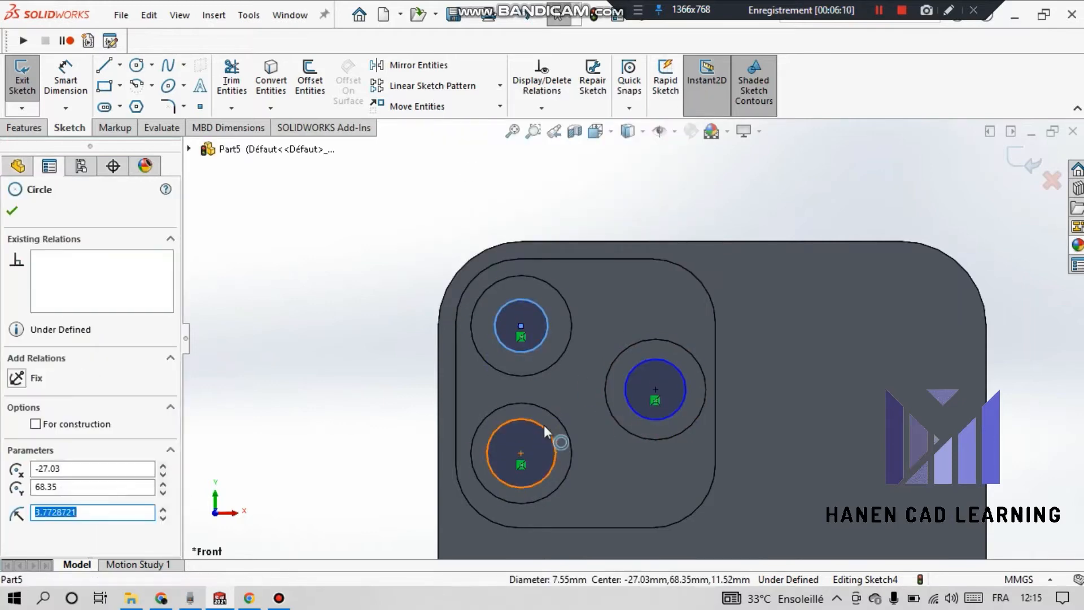
pyautogui.keyDown('ctrl'); pyautogui.click(544, 425); pyautogui.keyUp('ctrl')
pyautogui.keyDown('ctrl'); pyautogui.click(631, 409); pyautogui.keyUp('ctrl')
pyautogui.click(734, 340)
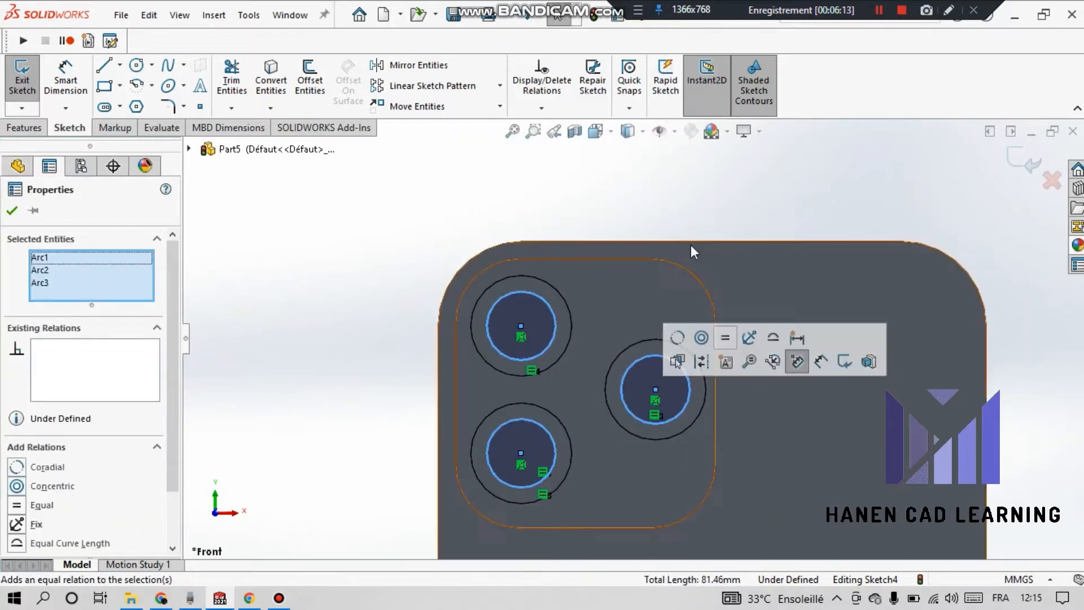
# Dimension the upper-left inner circle's diameter as 12 mm
pyautogui.click(83, 99)
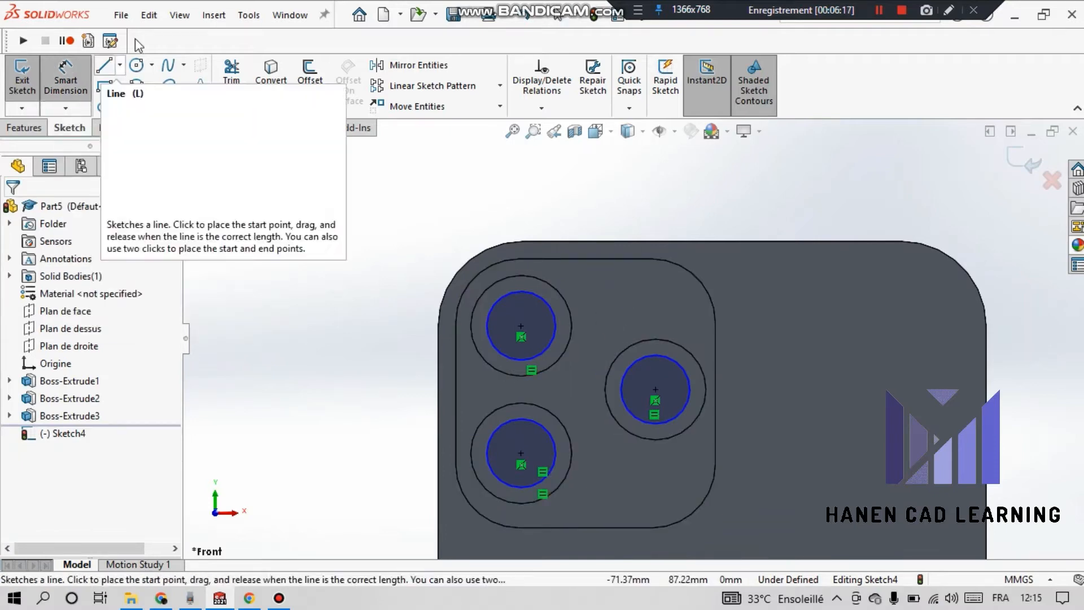
pyautogui.click(505, 357)
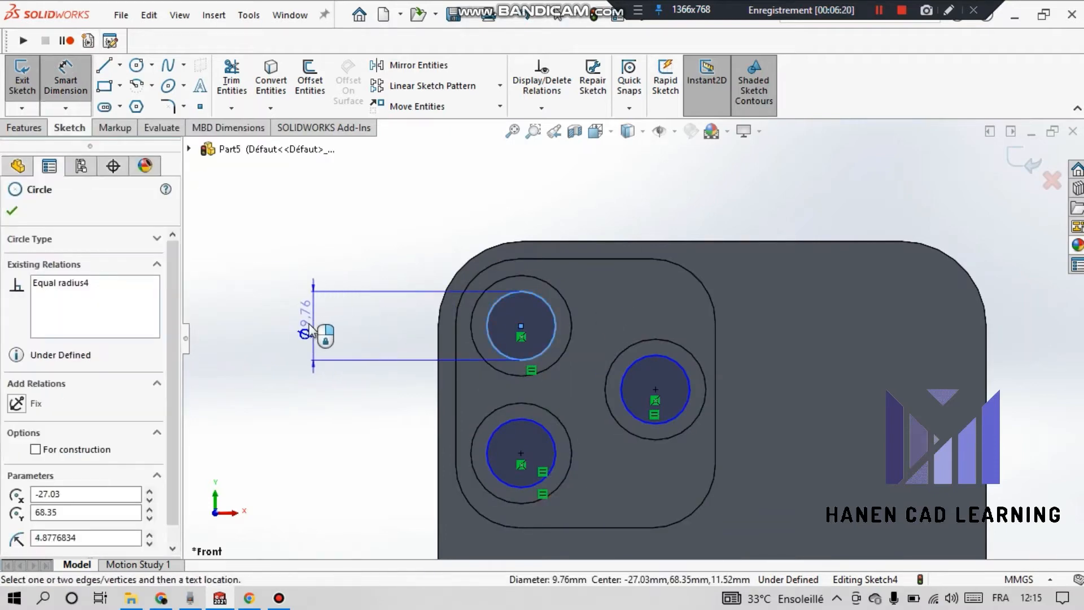
pyautogui.click(310, 329)
pyautogui.write('12')
pyautogui.press('Return')
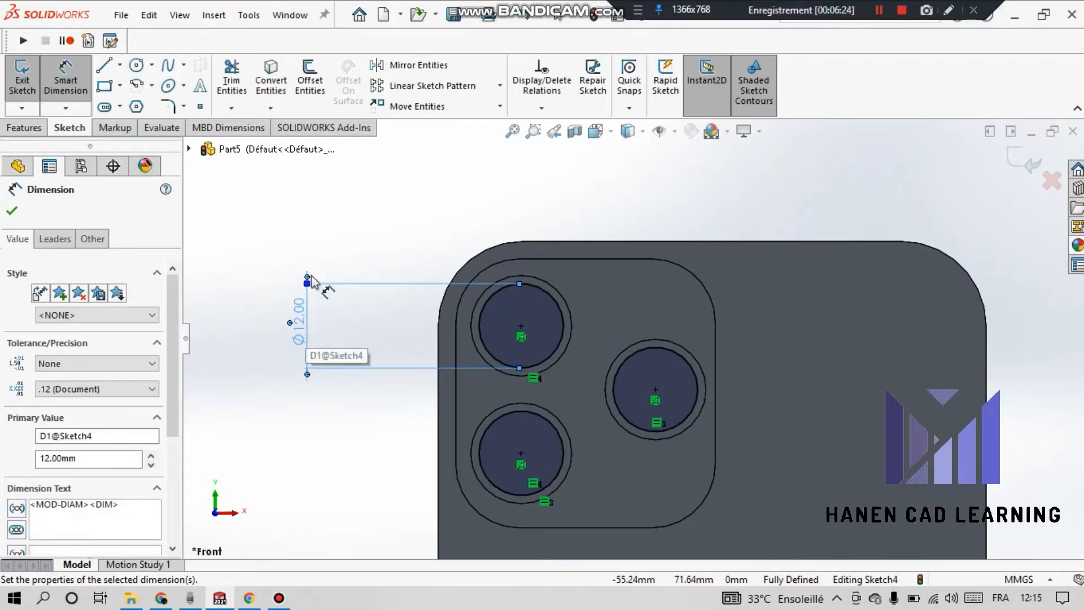
# Set the upper-left inner circle's diameter to 12.5 mm and leave the dimension command
pyautogui.doubleClick(295, 322)
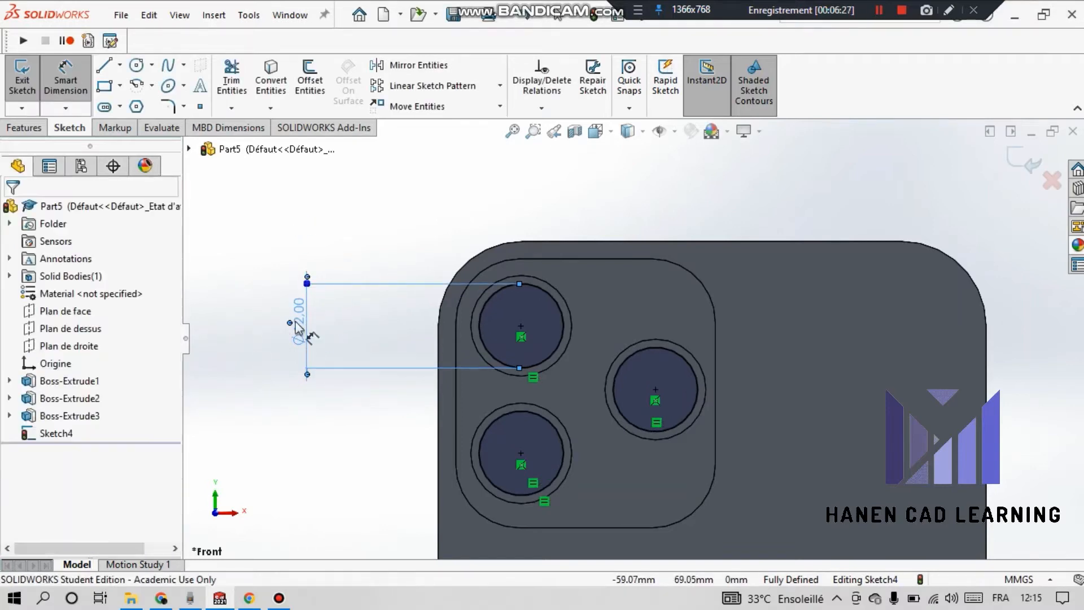
pyautogui.write('12')
pyautogui.press('Return')
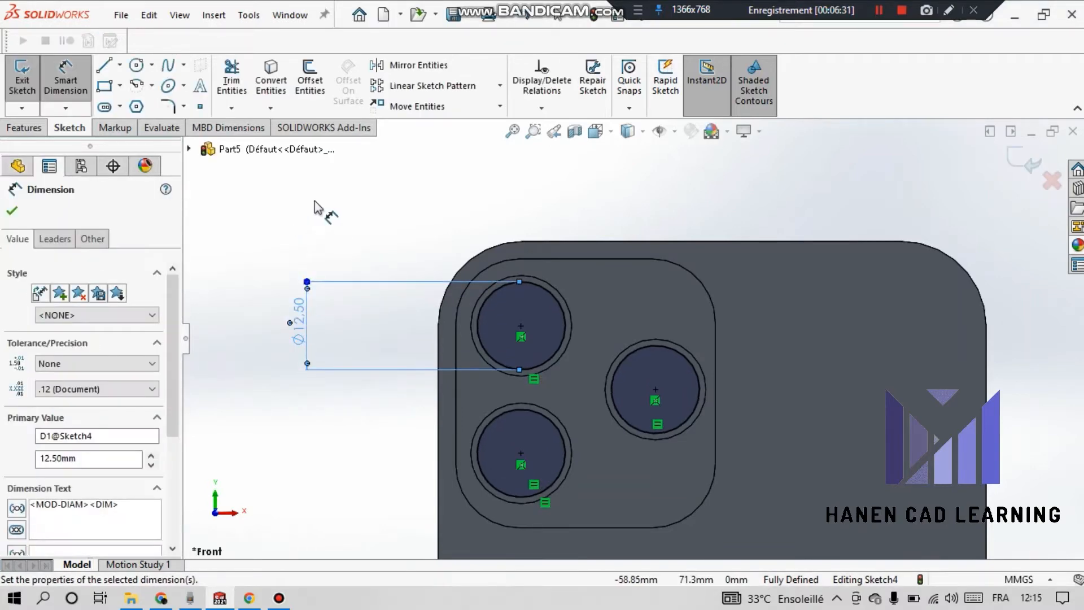
pyautogui.click(315, 204)
pyautogui.keyDown('ctrl'); pyautogui.moveTo(324, 287); pyautogui.dragTo(496, 318, button='middle'); pyautogui.keyUp('ctrl')
pyautogui.rightClick(485, 306)
pyautogui.click(522, 354)
# Exit the sketch and extrude the three inner circles 0.5 mm outward from the lenses
pyautogui.scroll(3, 653, 319)
pyautogui.scroll(-5, 714, 411)
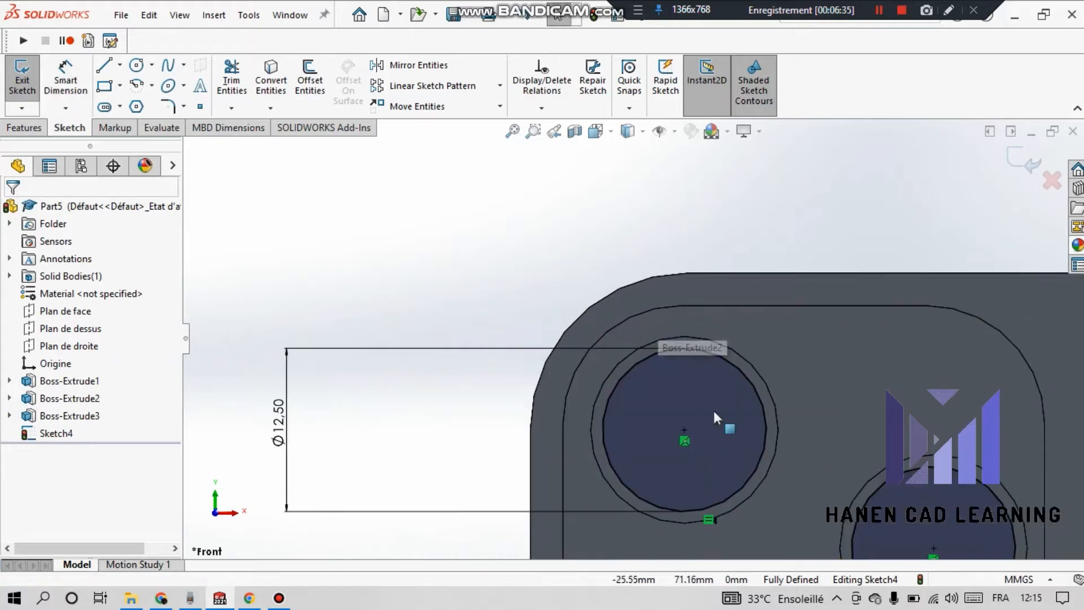
pyautogui.scroll(3, 714, 412)
pyautogui.moveTo(714, 411); pyautogui.dragTo(751, 395, button='middle')
pyautogui.click(1025, 161)
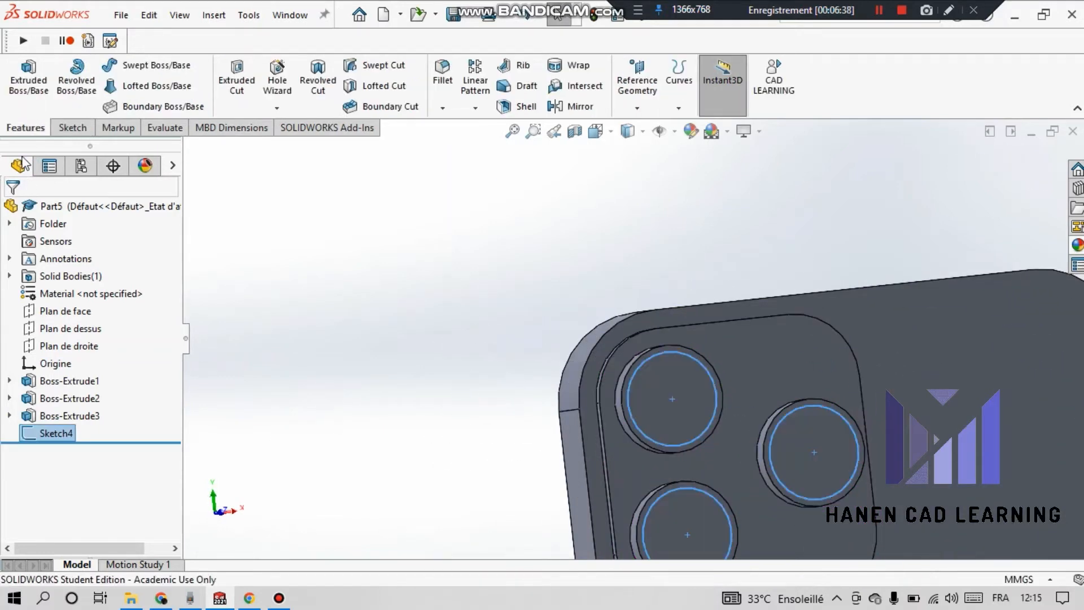
pyautogui.click(28, 78)
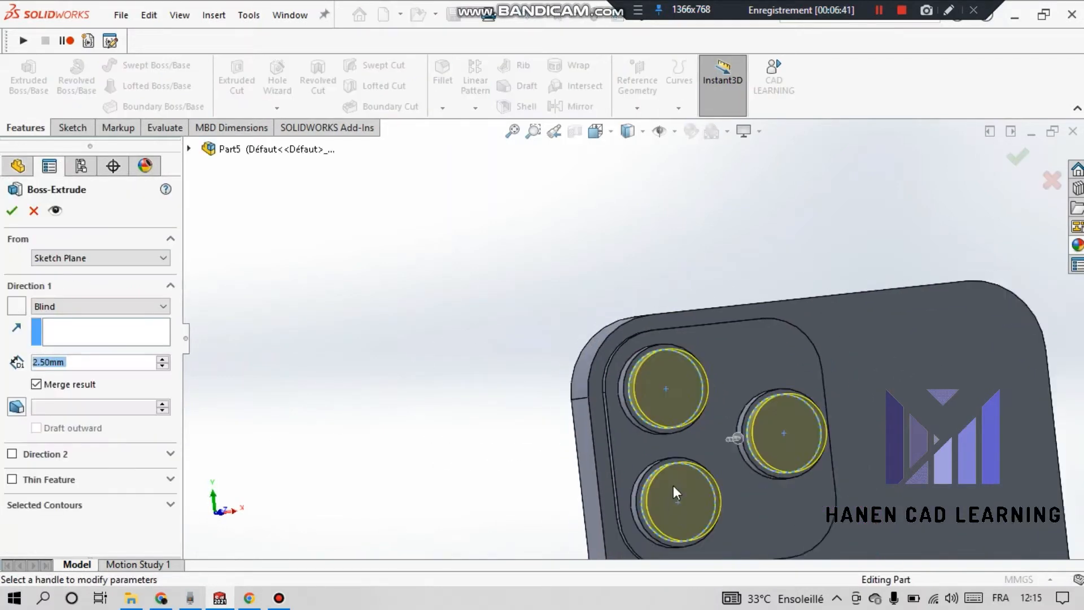
pyautogui.scroll(-6, 735, 395)
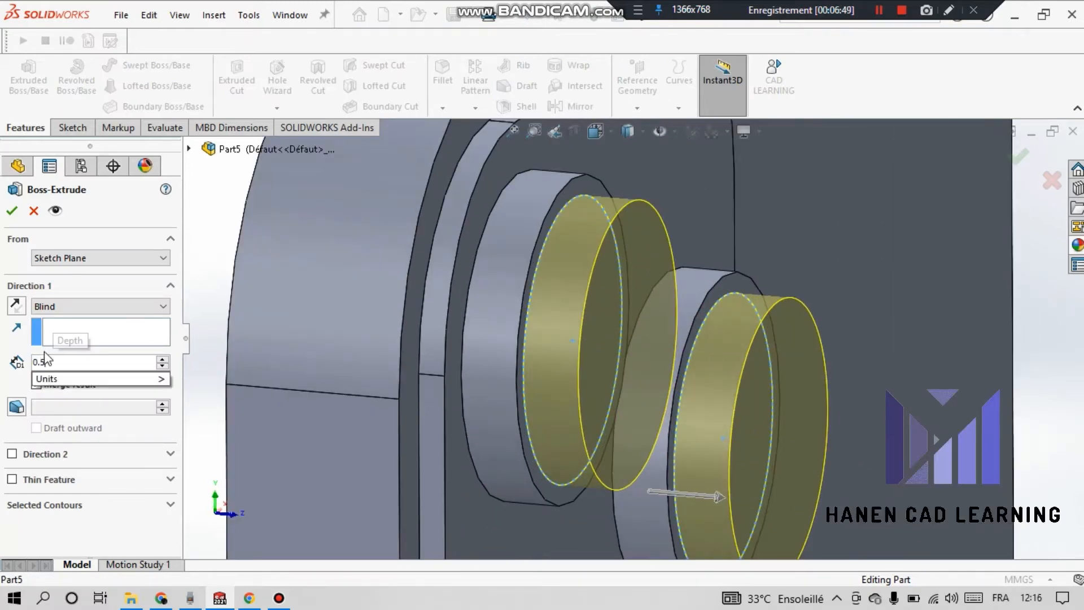
pyautogui.press('Return')
pyautogui.click(12, 210)
pyautogui.scroll(8, 368, 381)
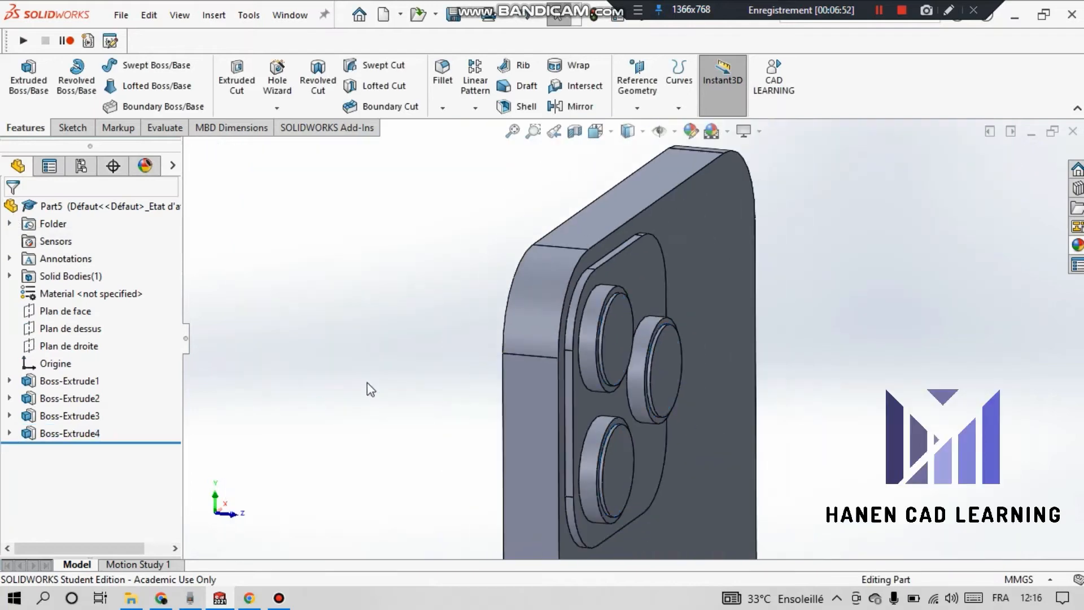
# Start a sketch on the camera block's face and draw a circle about 6 mm in diameter above the right lens
pyautogui.scroll(-5, 842, 375)
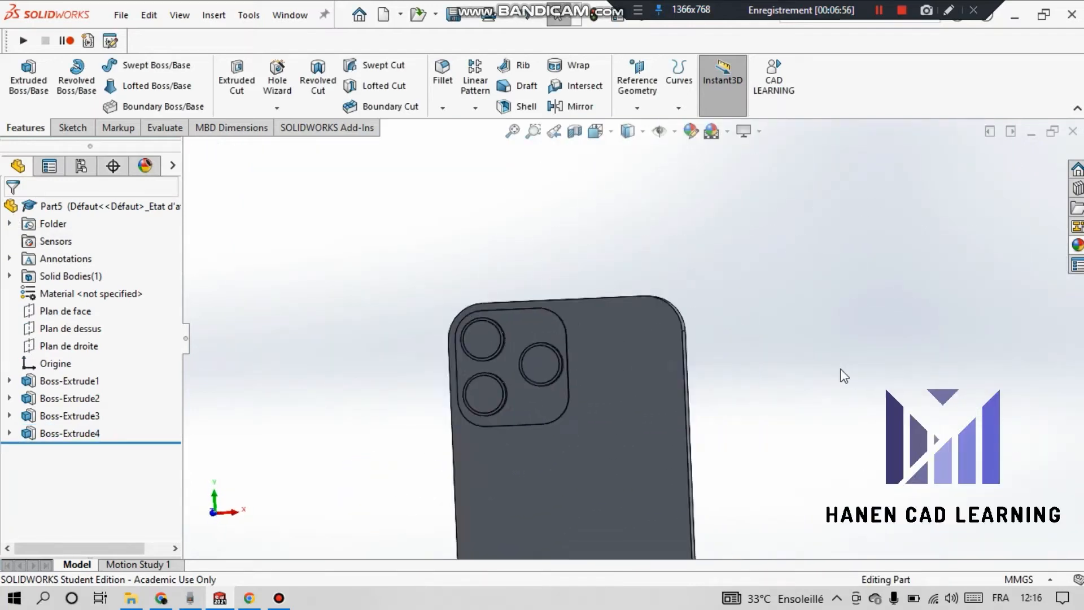
pyautogui.scroll(1, 452, 361)
pyautogui.scroll(-1, 455, 368)
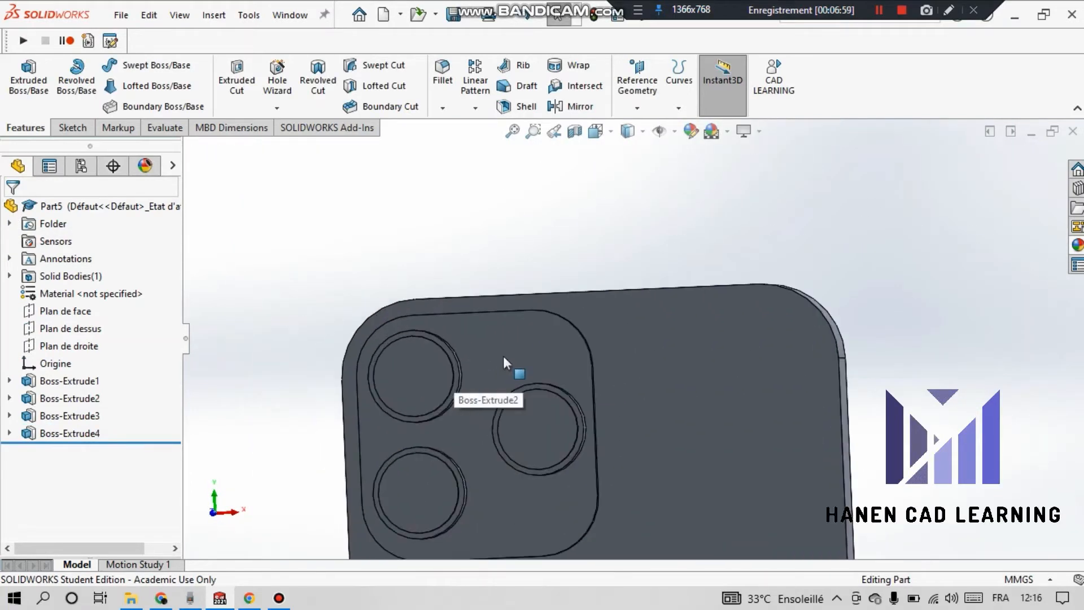
pyautogui.scroll(-2, 552, 350)
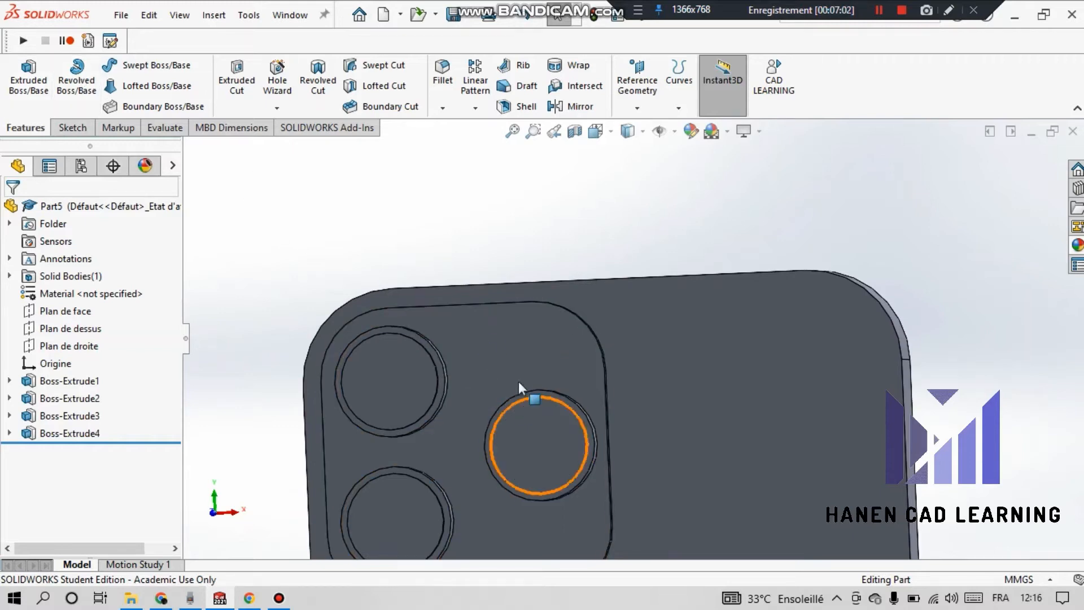
pyautogui.click(520, 345)
pyautogui.click(591, 298)
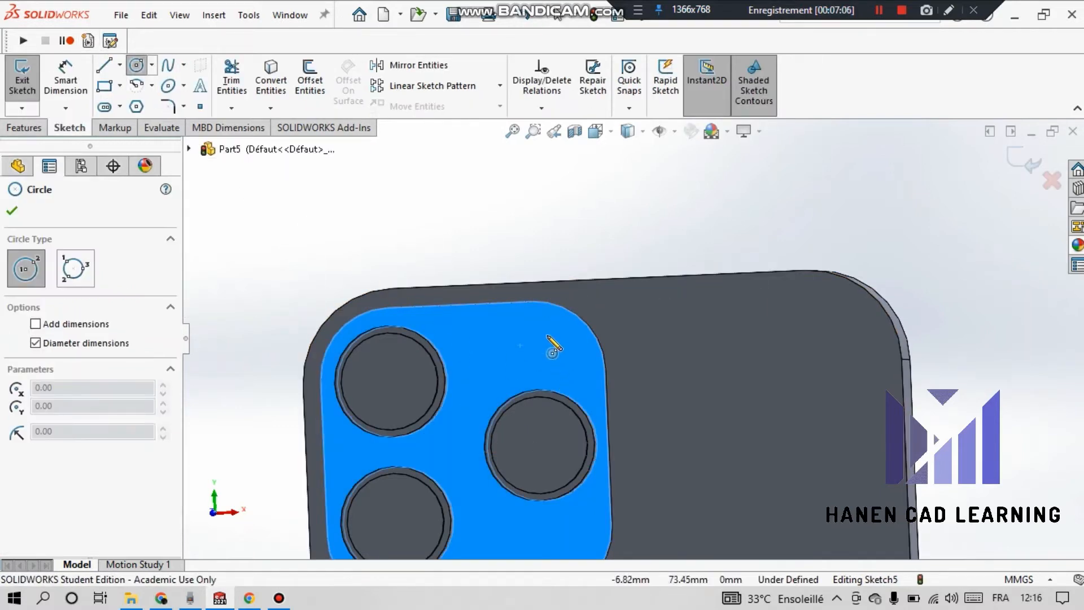
pyautogui.click(538, 346)
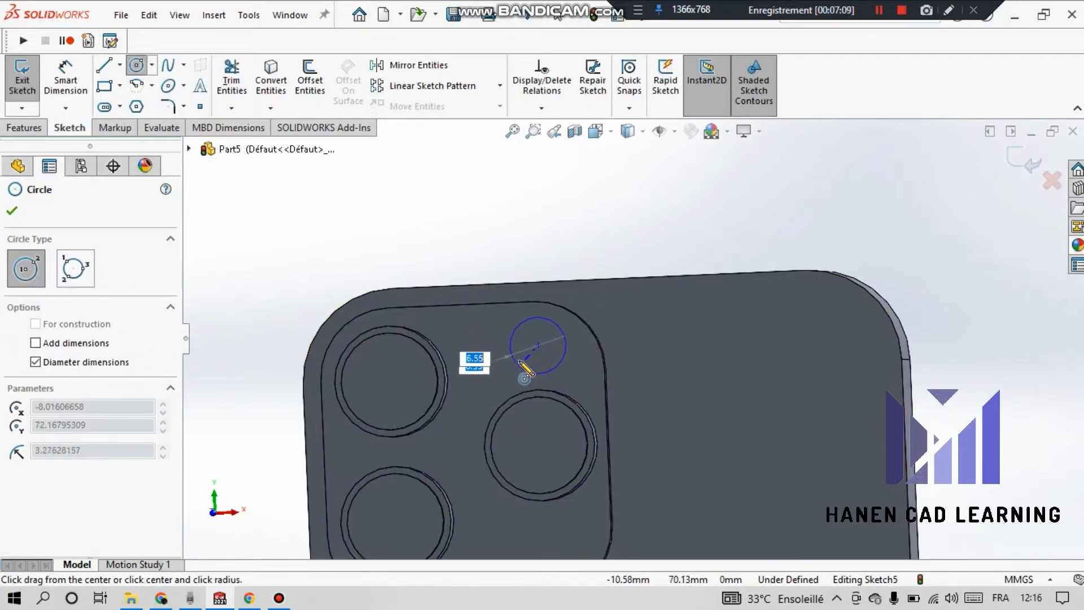
pyautogui.click(523, 364)
pyautogui.press('Escape')
# Draw a vertical construction line from the right lens's centre upward through the small circle and past the phone's top edge
pyautogui.scroll(-5, 571, 369)
pyautogui.scroll(5, 571, 370)
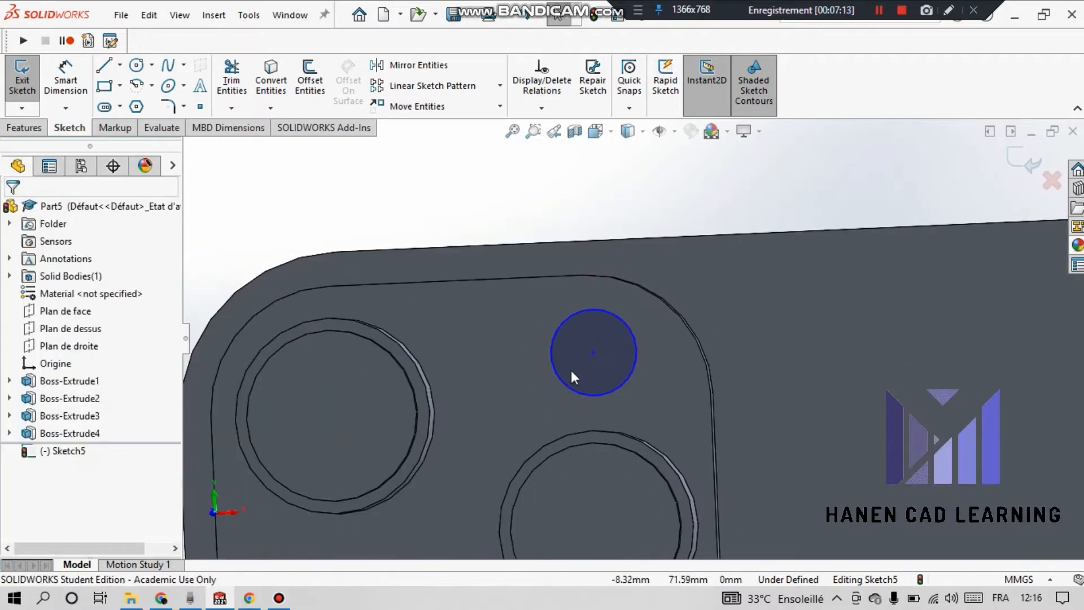
pyautogui.scroll(-2, 594, 460)
pyautogui.scroll(2, 594, 460)
pyautogui.click(120, 65)
pyautogui.click(147, 102)
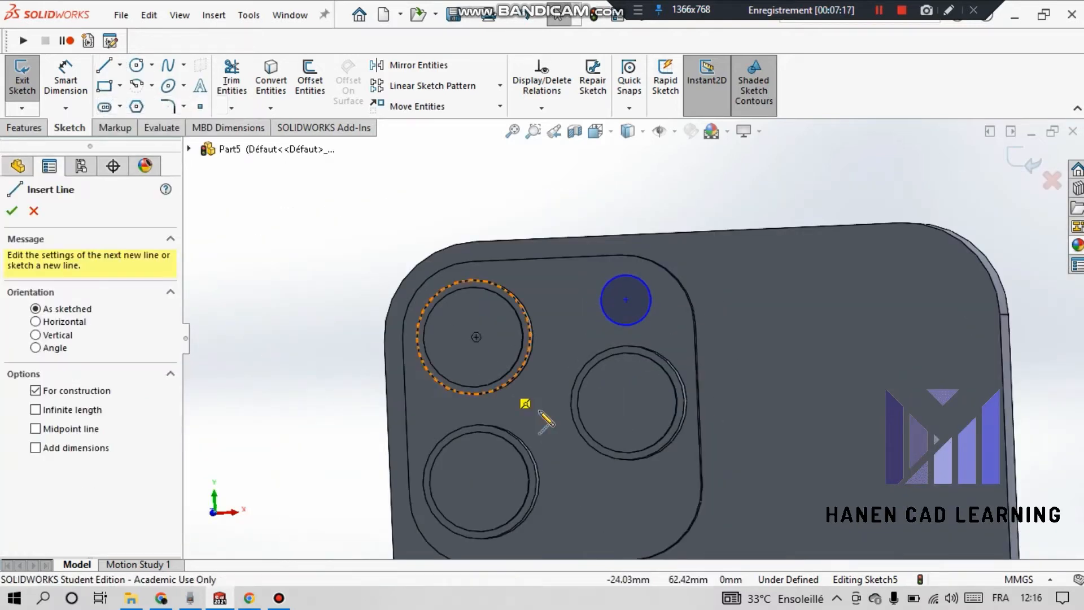
pyautogui.click(629, 402)
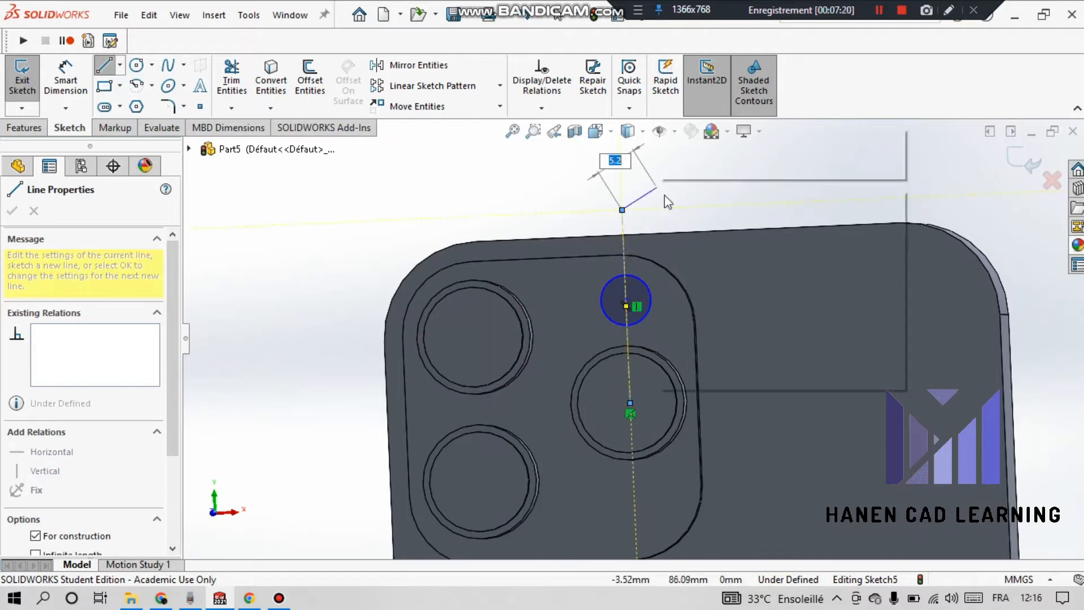
pyautogui.click(622, 210)
pyautogui.press('Escape')
# Shift the small circle slightly right of the construction line and make its centre coincident with that line
pyautogui.click(655, 285)
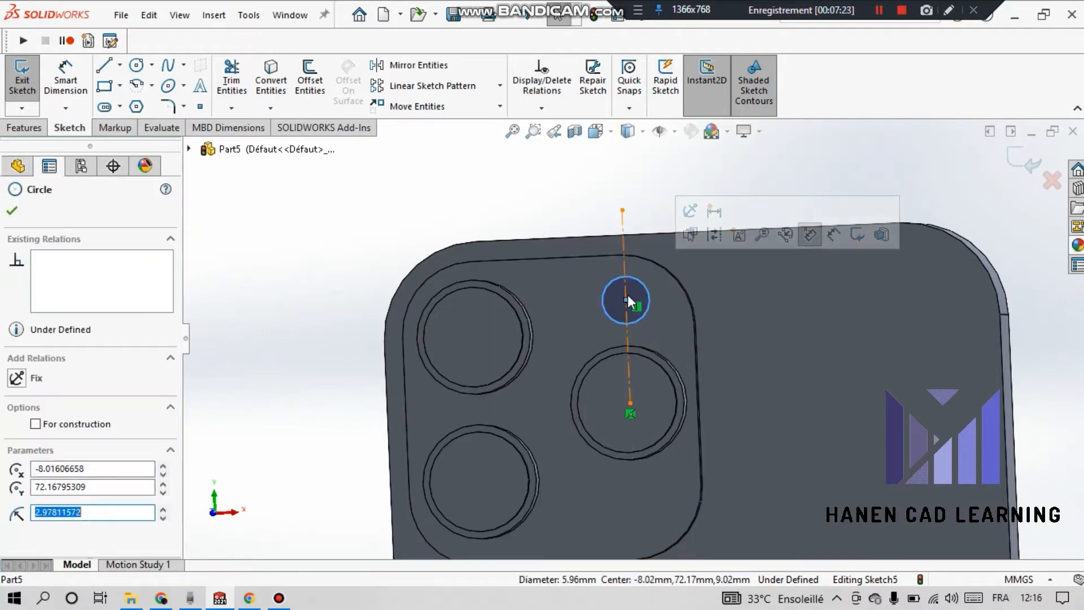
pyautogui.moveTo(627, 297); pyautogui.dragTo(648, 300)
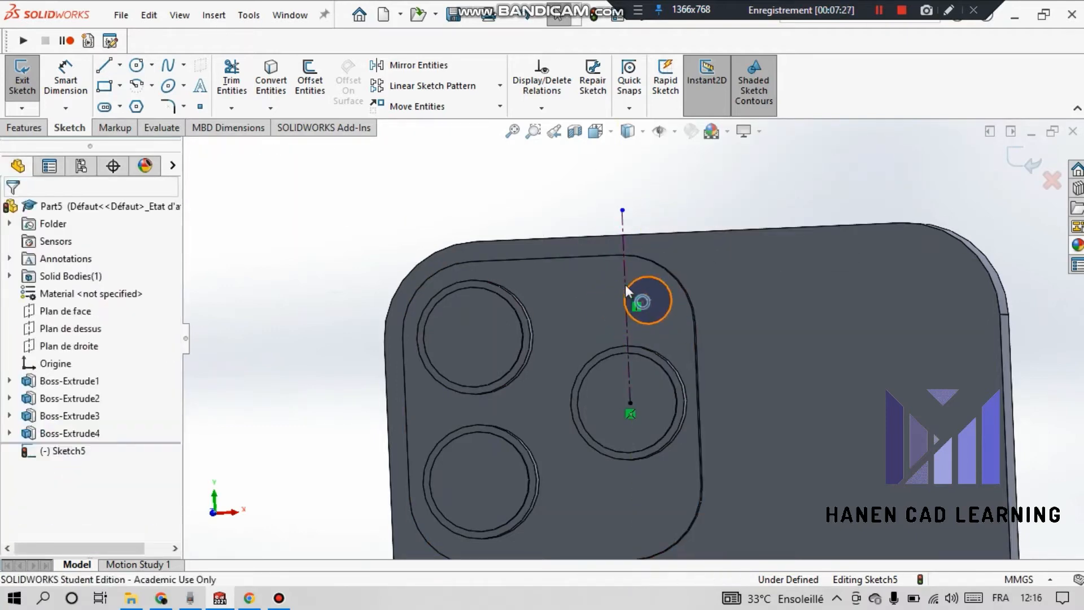
pyautogui.click(626, 287)
pyautogui.click(620, 192)
pyautogui.scroll(-5, 635, 246)
pyautogui.click(676, 413)
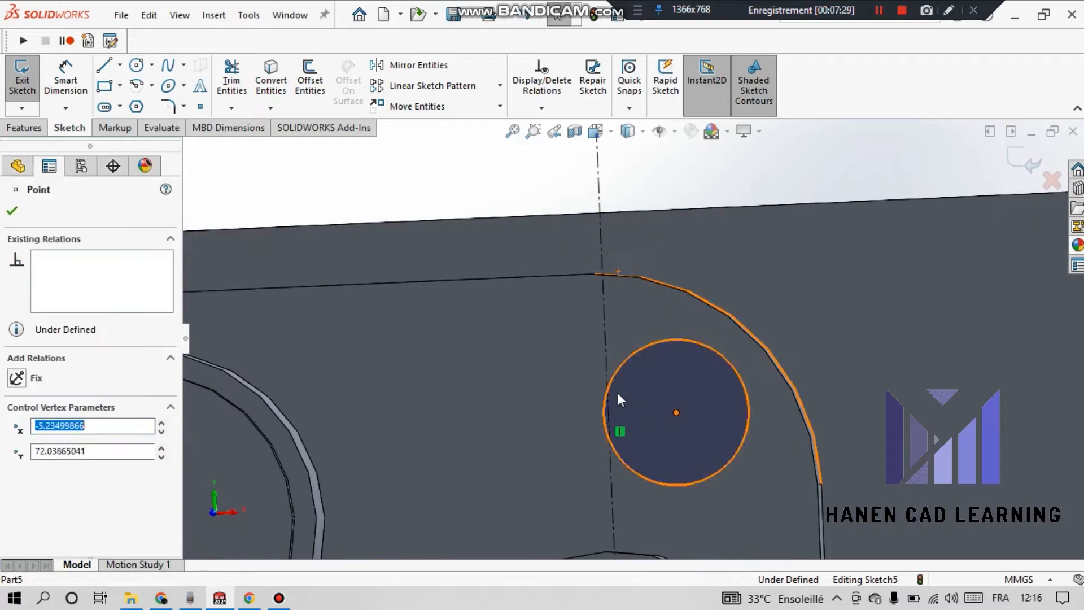
pyautogui.keyDown('ctrl'); pyautogui.click(602, 364); pyautogui.keyUp('ctrl')
pyautogui.click(672, 293)
pyautogui.click(604, 189)
pyautogui.scroll(3, 534, 289)
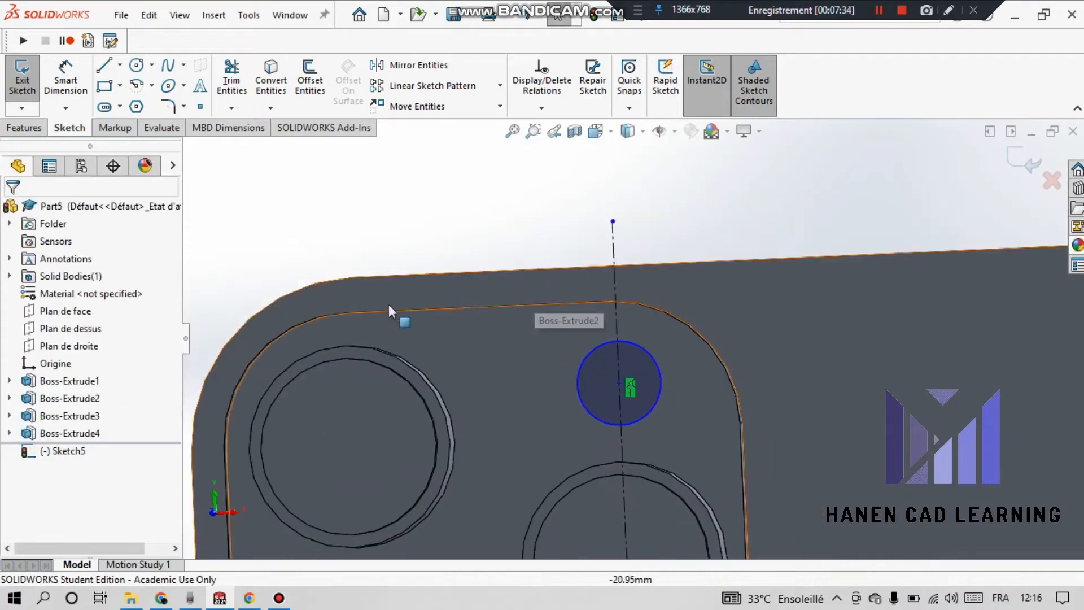
# Dimension the small circle's diameter as 6 mm
pyautogui.click(78, 91)
pyautogui.click(657, 386)
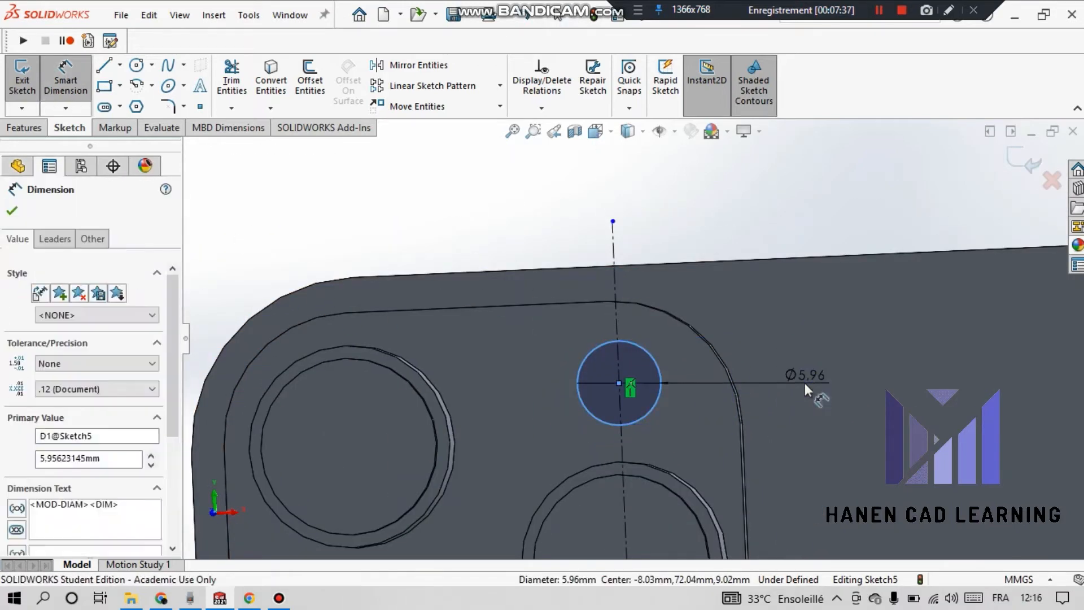
pyautogui.click(805, 383)
pyautogui.write('6')
pyautogui.press('Return')
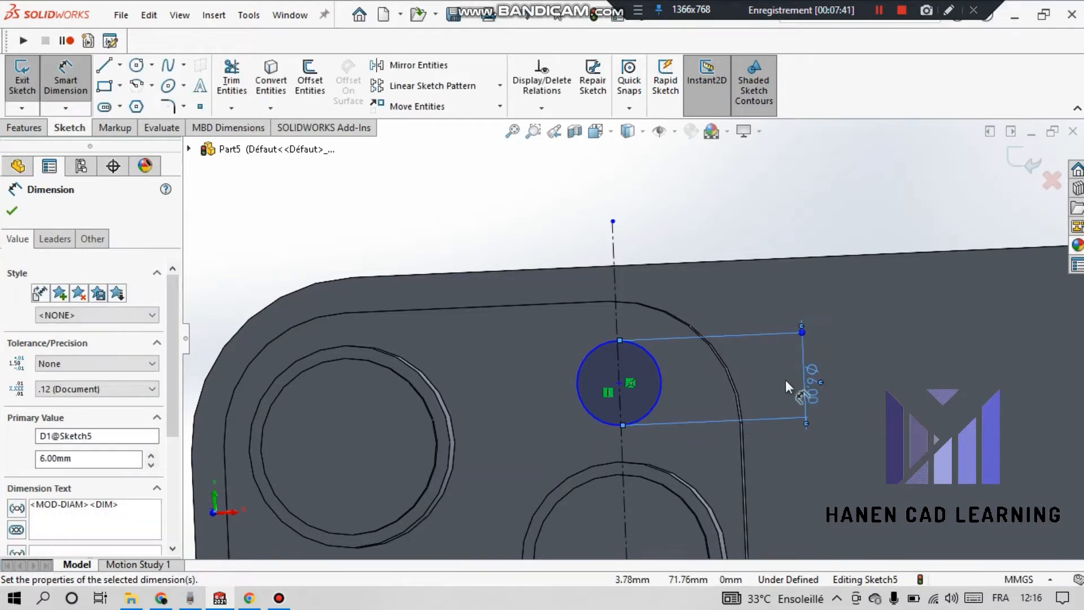
pyautogui.click(618, 292)
pyautogui.click(225, 466)
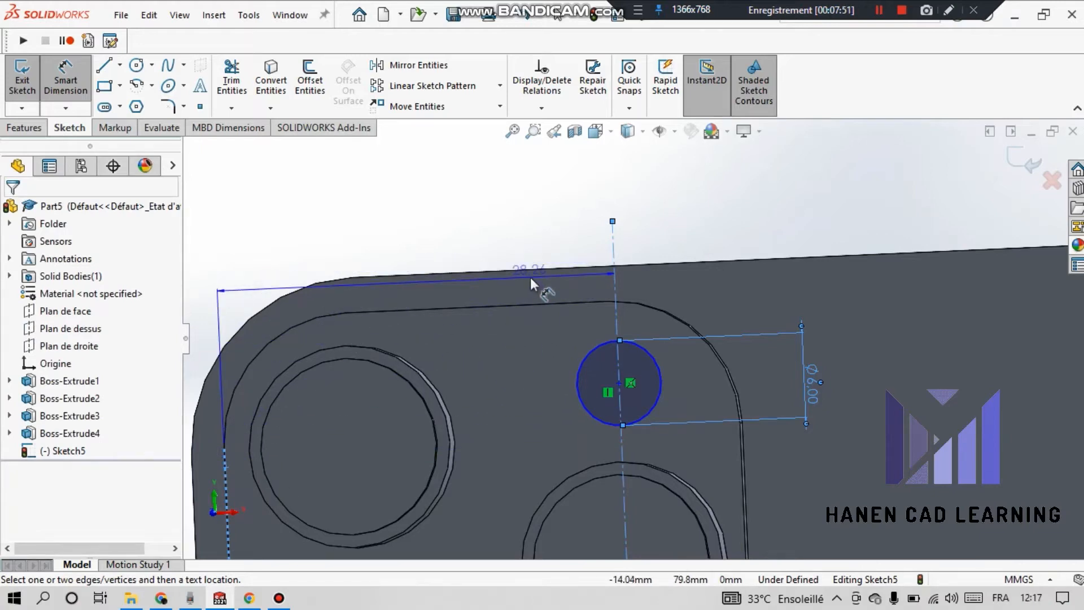
pyautogui.scroll(3, 534, 283)
pyautogui.scroll(-2, 537, 305)
pyautogui.press('Escape')
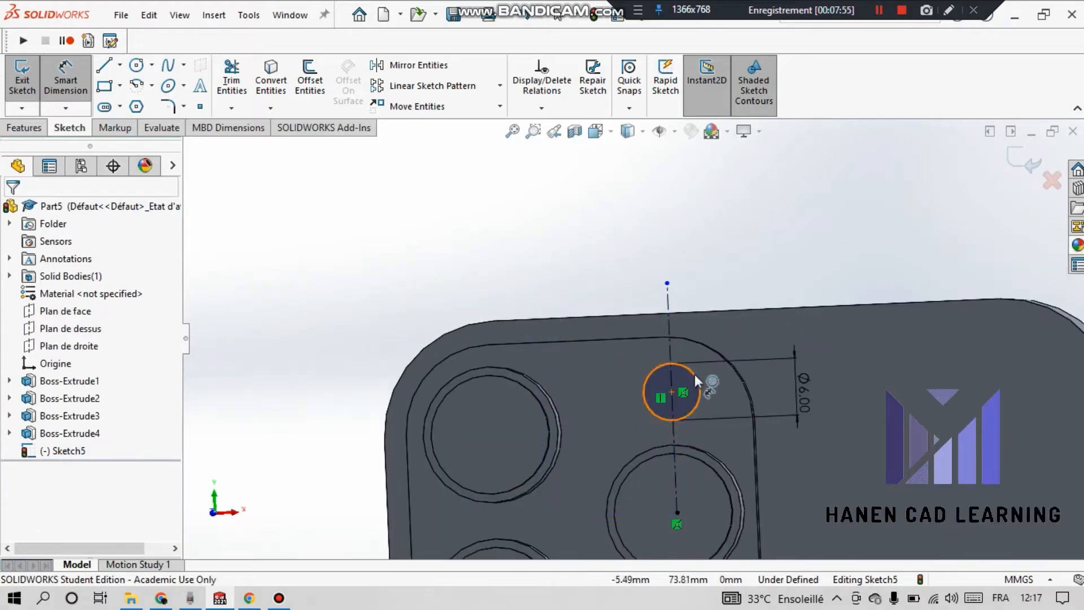
# Dimension the distance between the small circle's centre and the camera block's upper edge as 6 mm
pyautogui.click(671, 392)
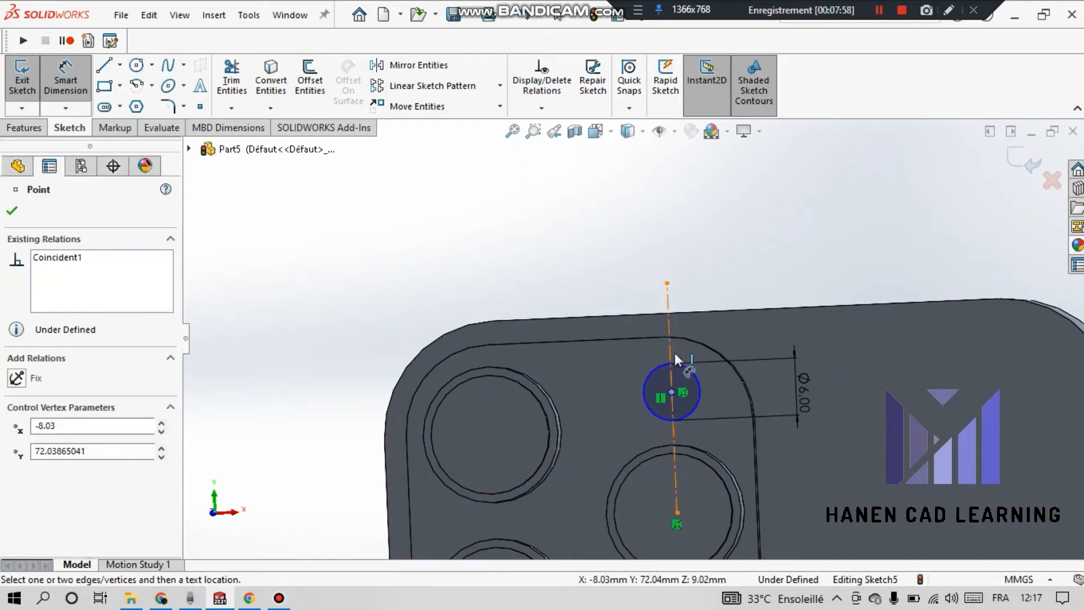
pyautogui.click(662, 338)
pyautogui.click(937, 346)
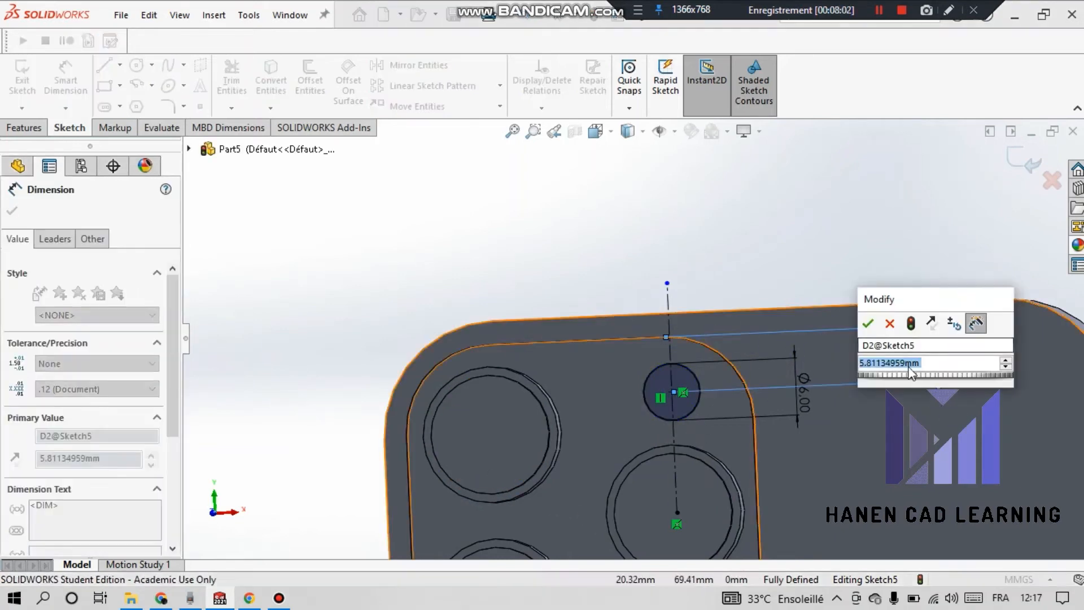
pyautogui.write('6')
pyautogui.press('Return')
pyautogui.rightClick(900, 194)
pyautogui.click(890, 244)
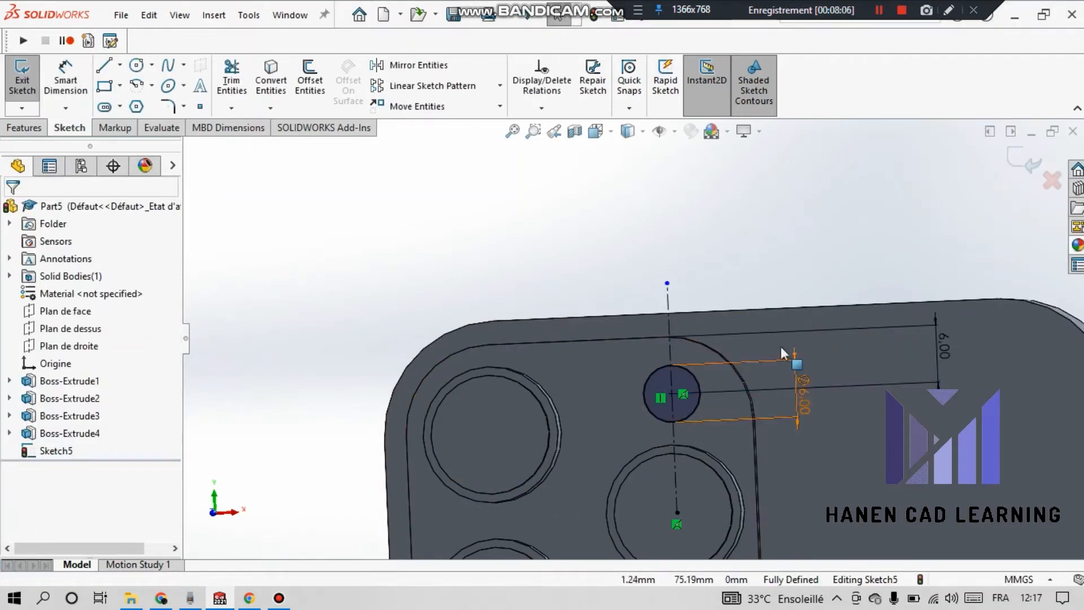
# Extrude the small circle above the right lens as a blind boss 0.7 mm deep, merged with the body
pyautogui.scroll(-3, 781, 355)
pyautogui.scroll(3, 713, 408)
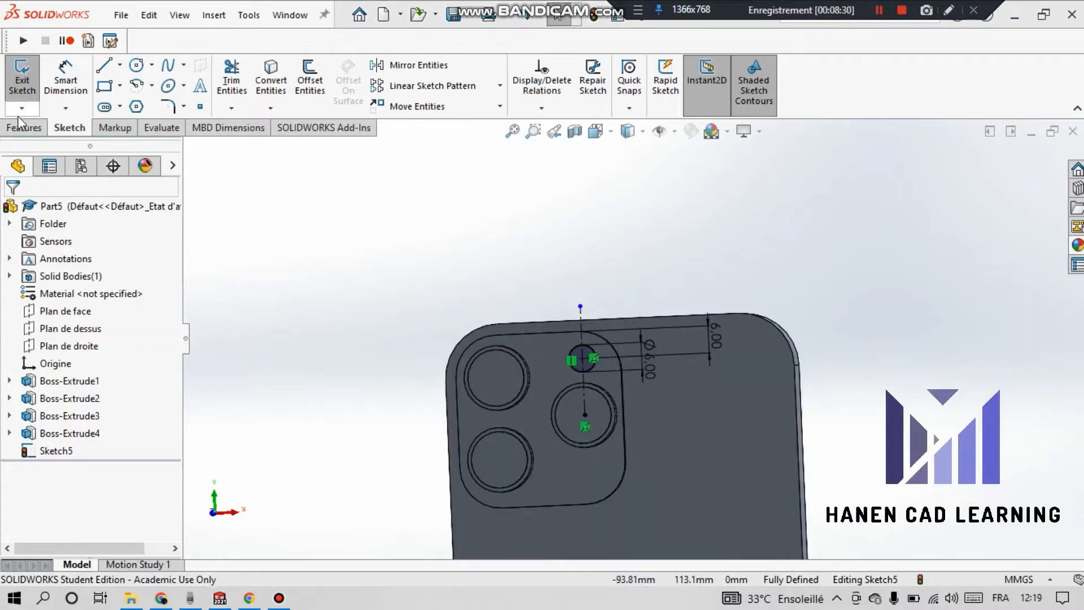
pyautogui.click(13, 108)
pyautogui.click(26, 128)
pyautogui.click(28, 79)
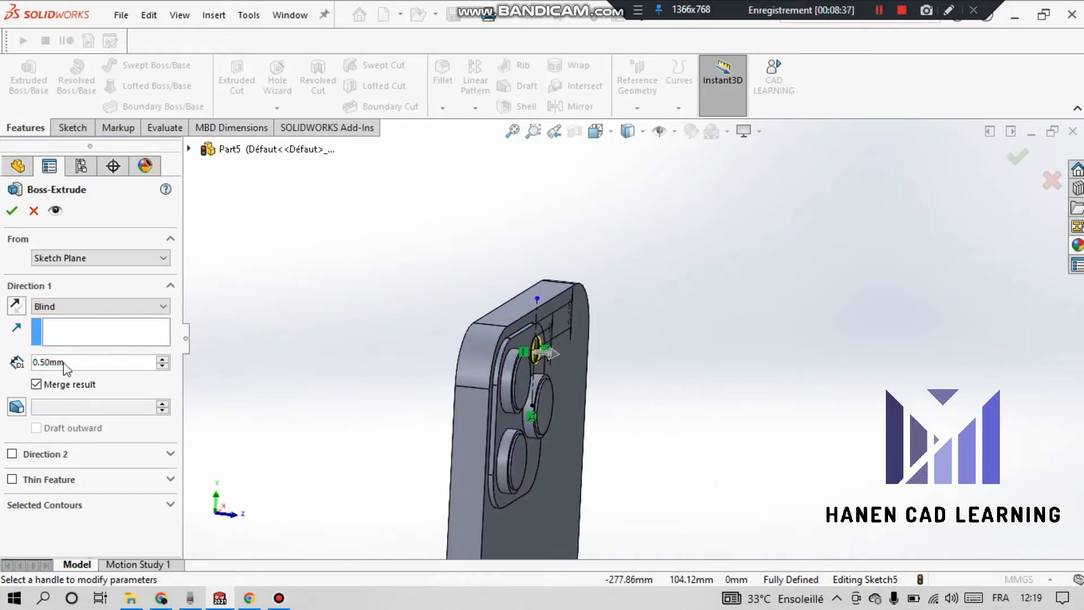
pyautogui.write('0.7')
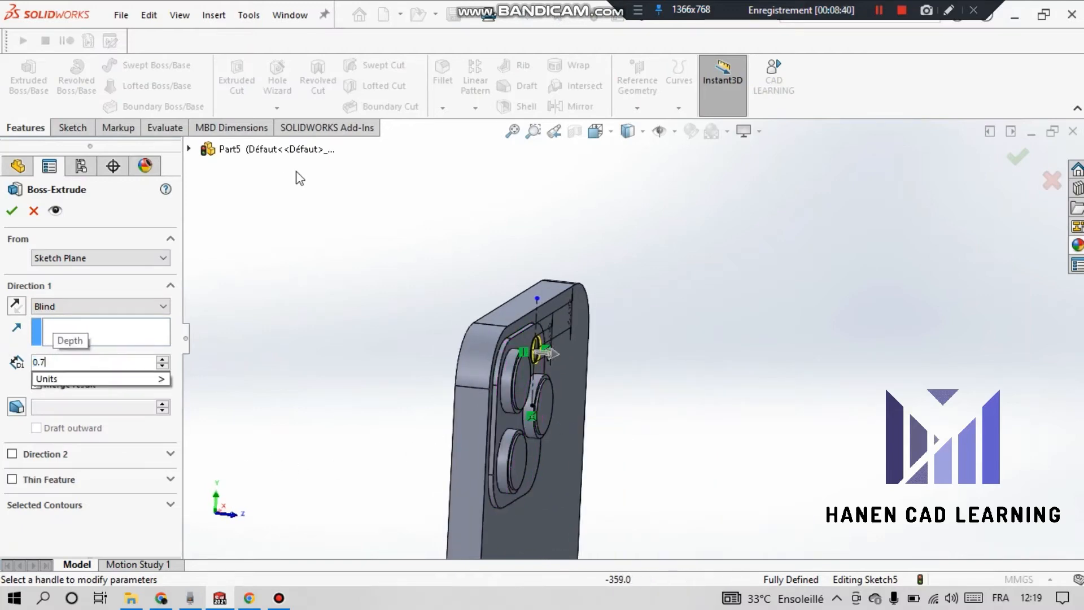
pyautogui.press('Return')
pyautogui.scroll(-5, 563, 313)
pyautogui.scroll(2, 449, 182)
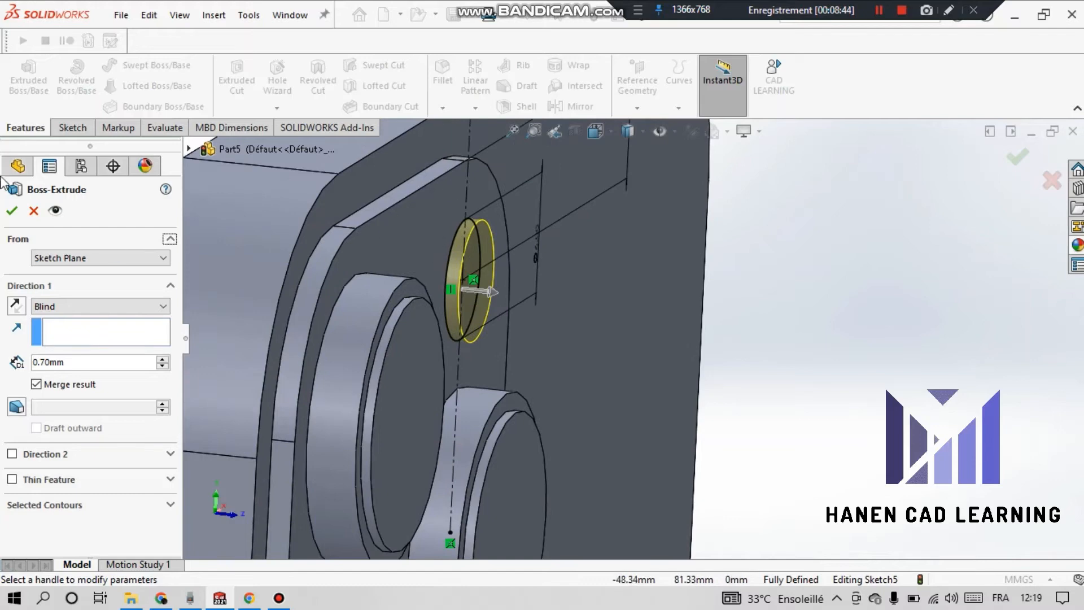
pyautogui.click(11, 210)
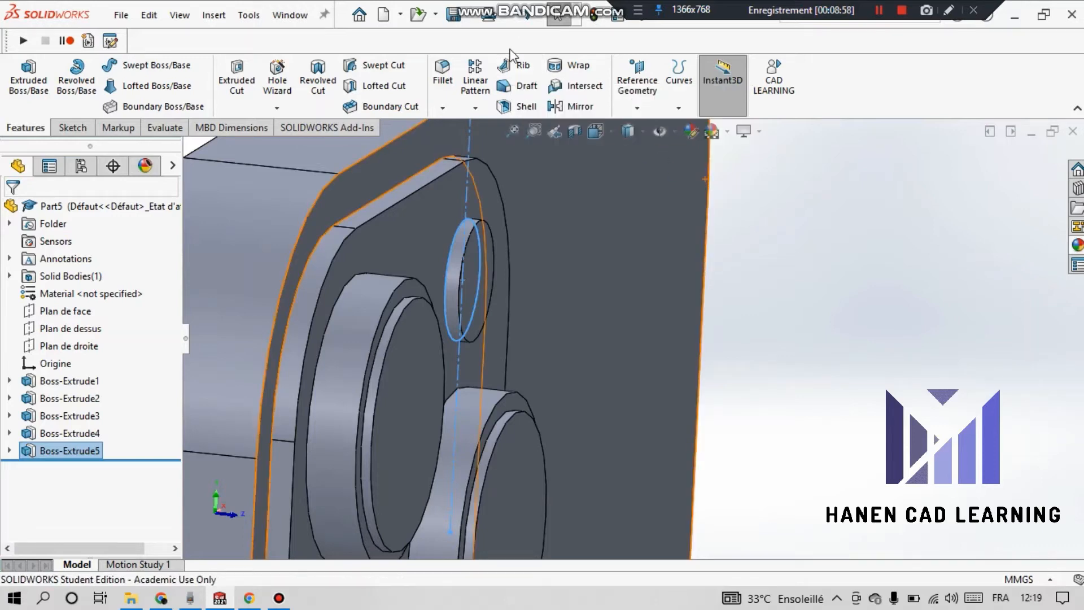
pyautogui.scroll(6, 548, 308)
pyautogui.scroll(-5, 549, 309)
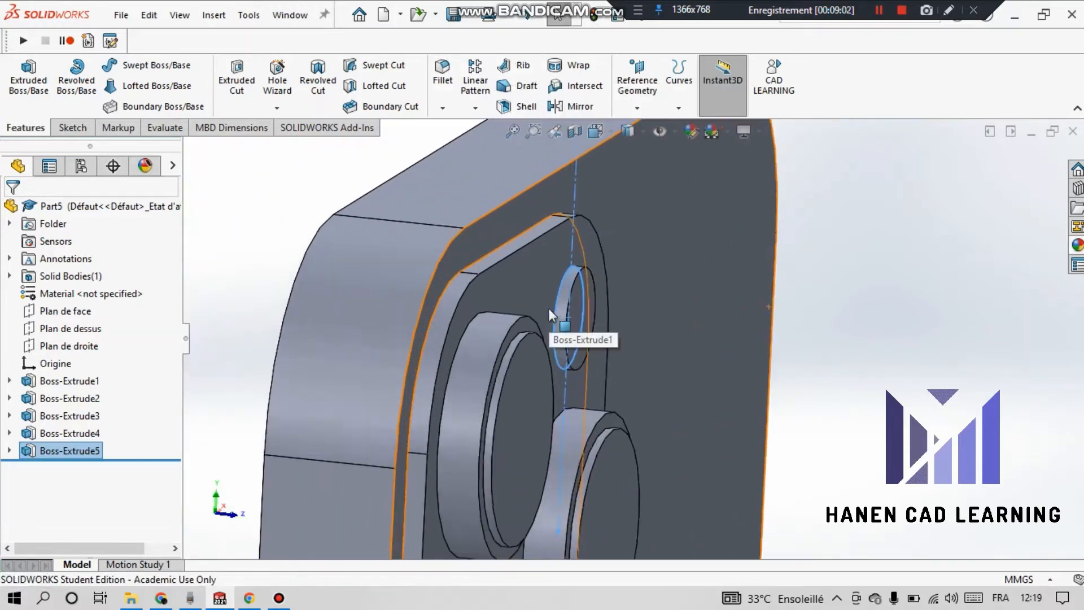
pyautogui.scroll(5, 548, 305)
pyautogui.scroll(-5, 547, 305)
pyautogui.scroll(3, 529, 285)
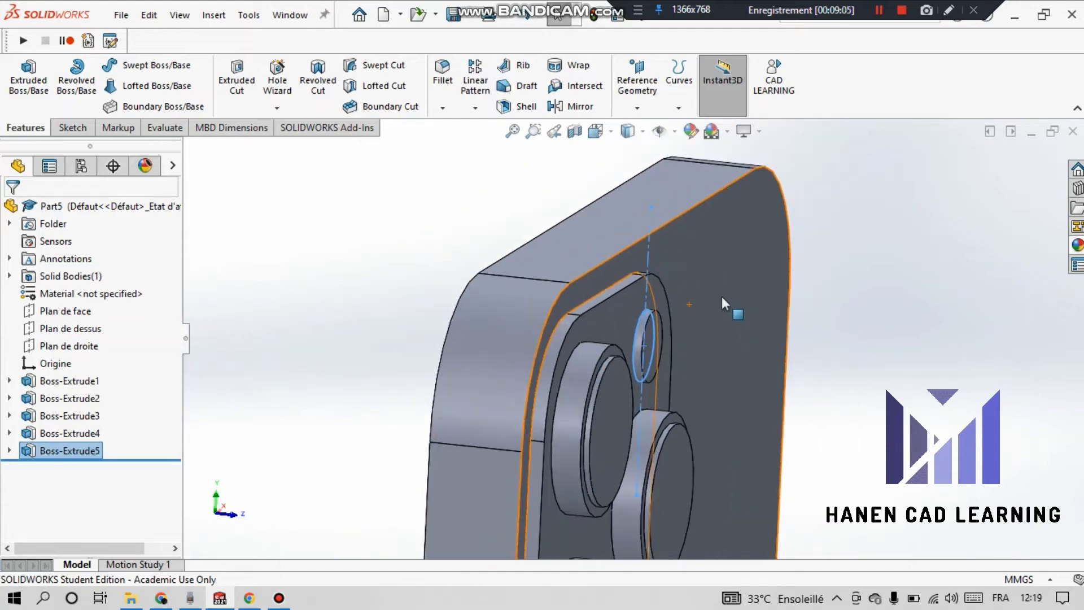
pyautogui.scroll(-3, 722, 297)
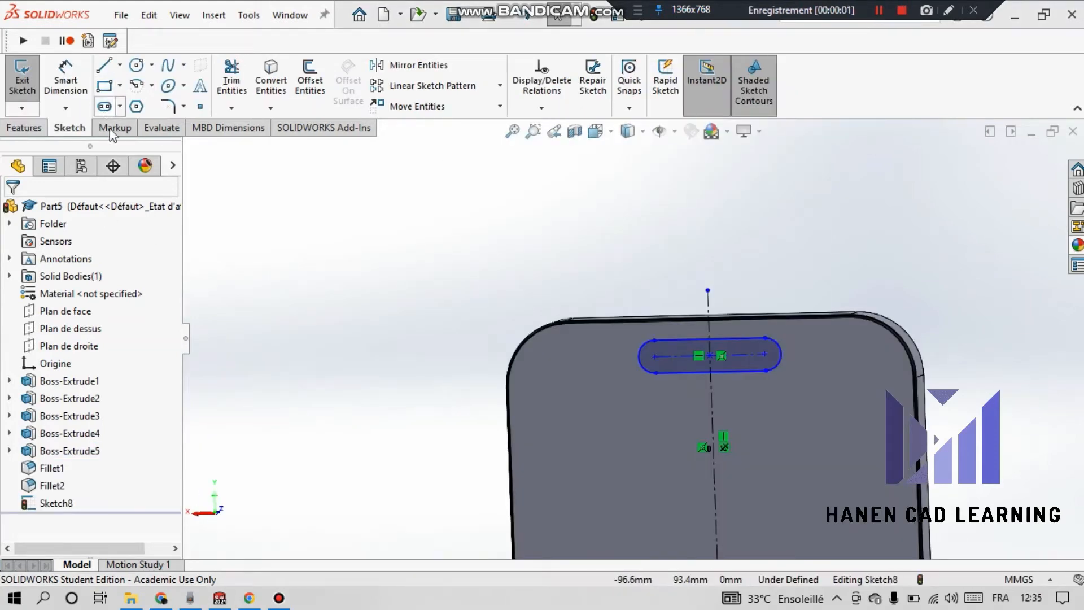
# Dimension the straight side of the slot near the phone's upper edge as 5 mm
pyautogui.click(66, 79)
pyautogui.click(703, 372)
pyautogui.click(703, 402)
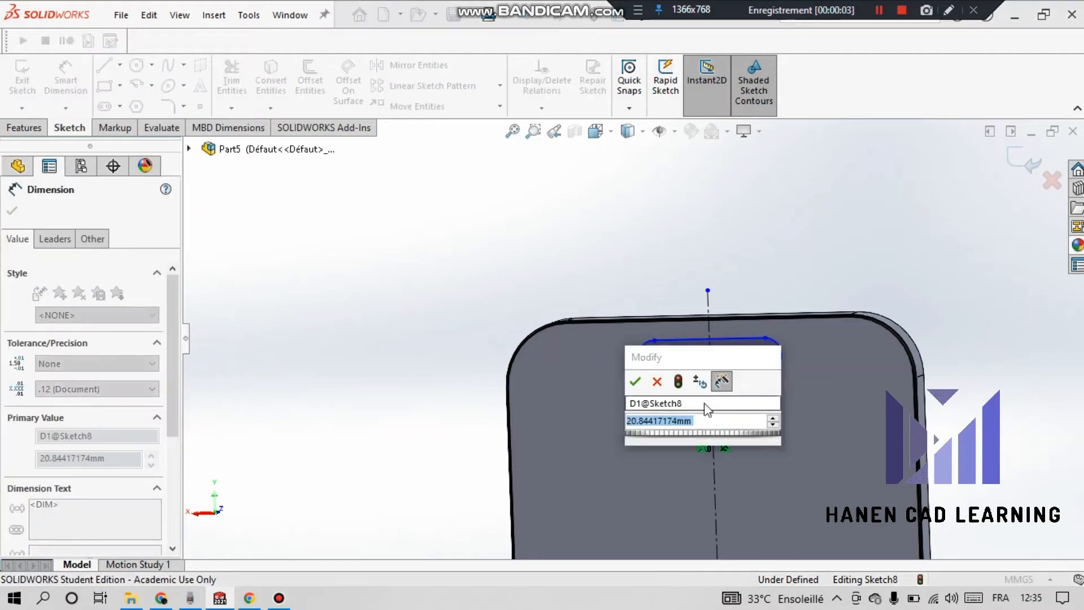
pyautogui.write('5')
pyautogui.press('Return')
# Dimension the slot's end arc with a radius of 2 mm
pyautogui.scroll(-5, 704, 402)
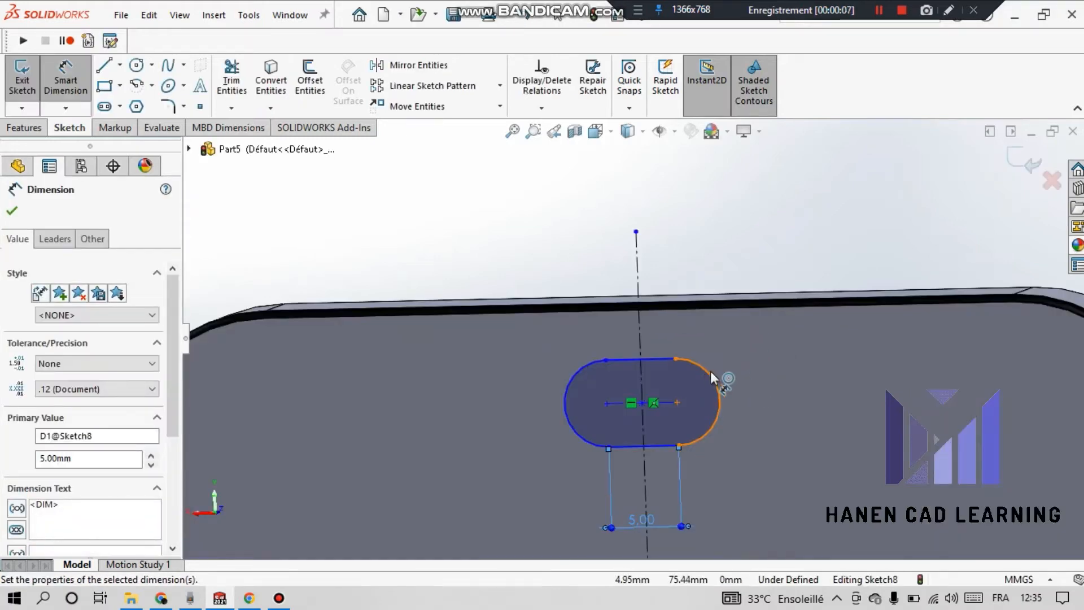
pyautogui.click(716, 390)
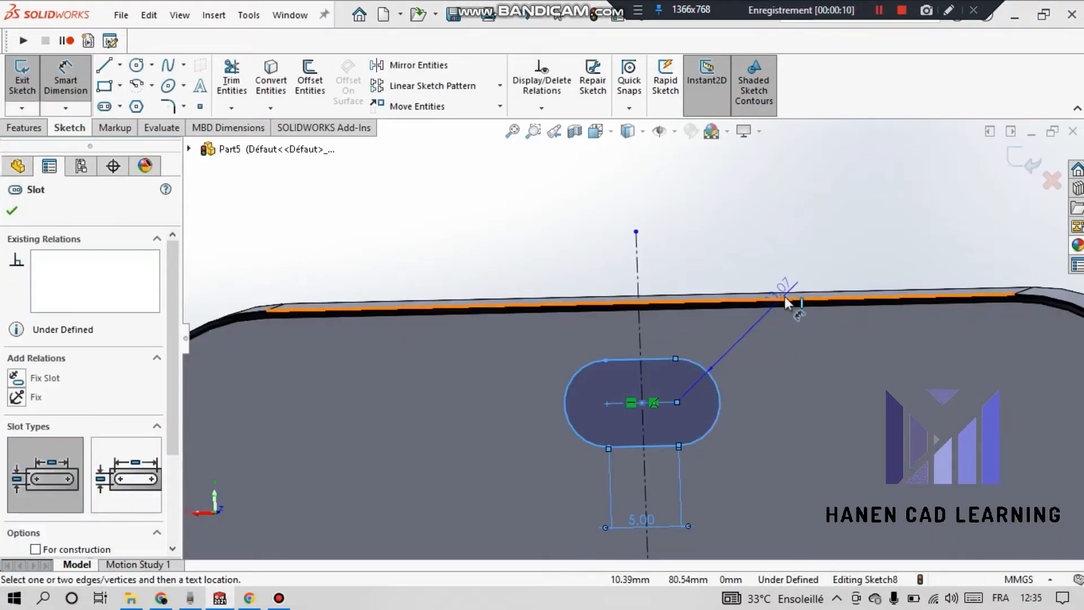
pyautogui.click(776, 263)
pyautogui.write('2')
pyautogui.click(722, 244)
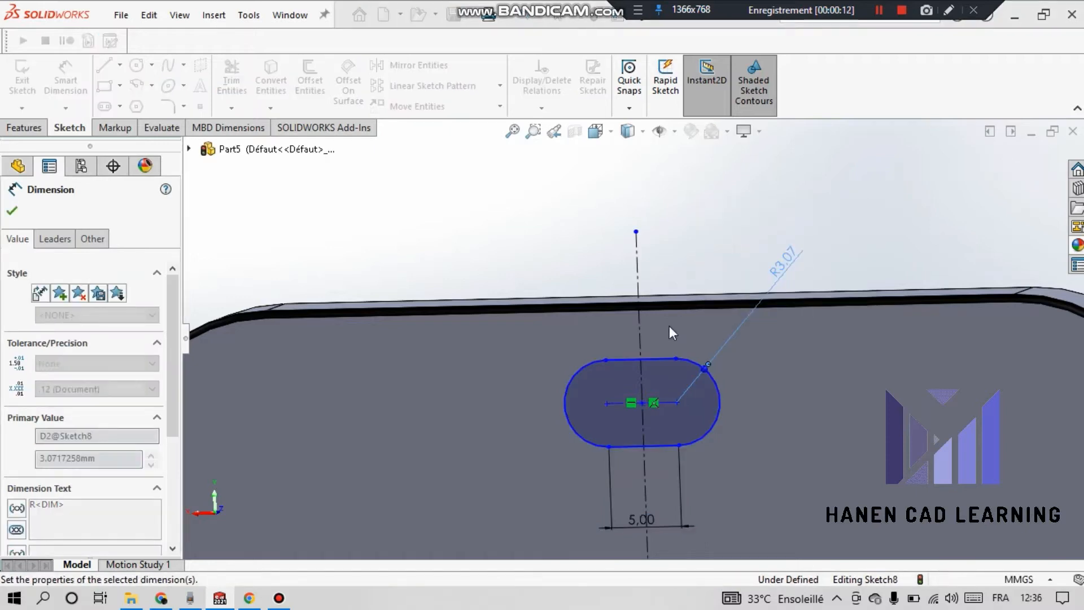
# Dimension the distance between the slot's upper line and the inner edge of the phone's top rim as 4 mm
pyautogui.click(670, 374)
pyautogui.moveTo(238, 367); pyautogui.dragTo(273, 426, button='middle')
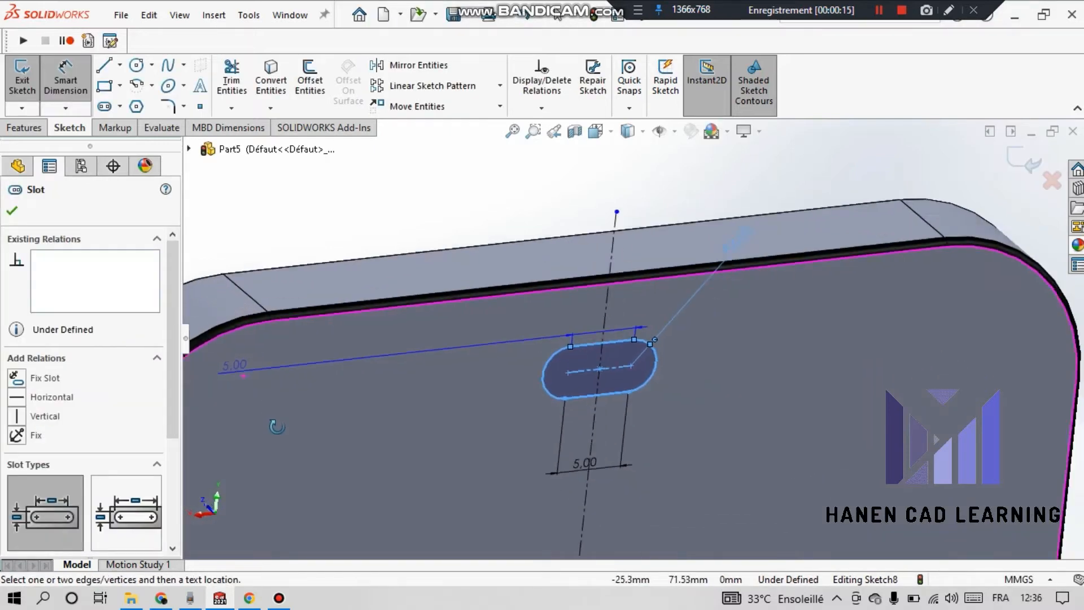
pyautogui.click(575, 289)
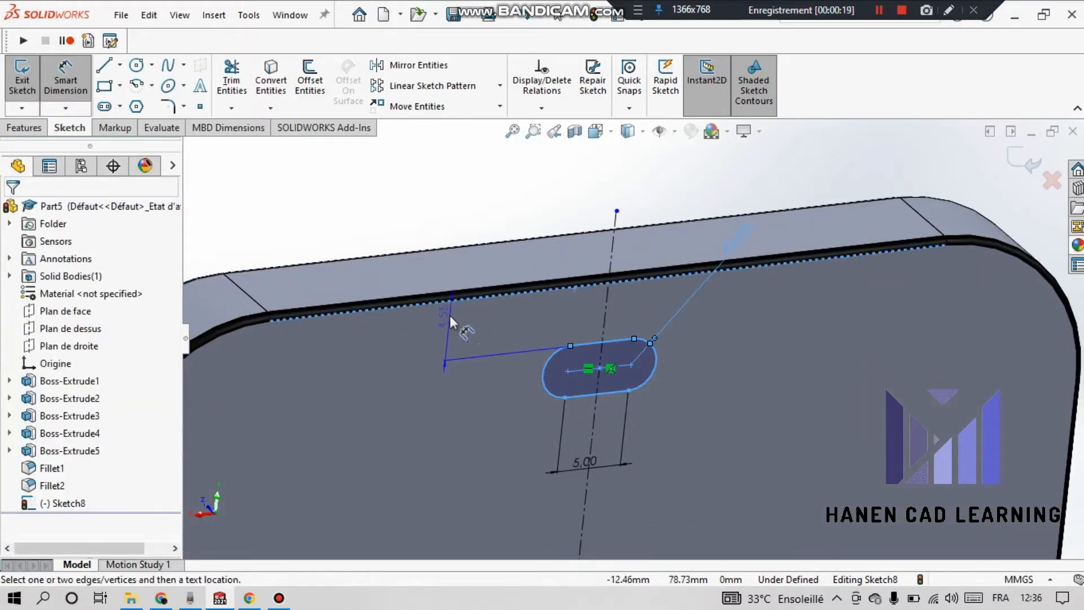
pyautogui.click(459, 315)
pyautogui.write('4')
pyautogui.press('Return')
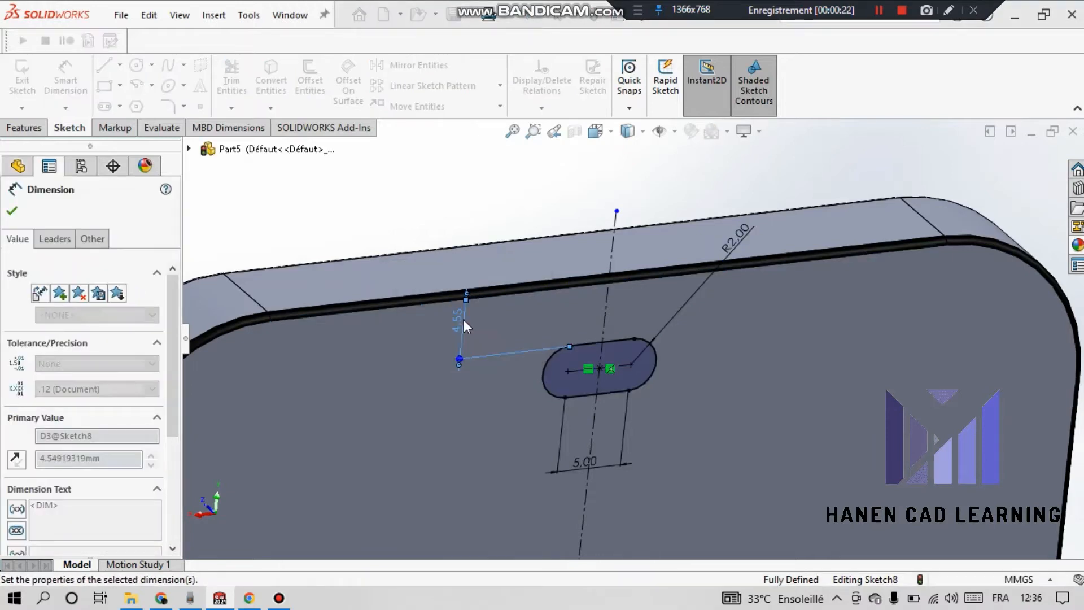
pyautogui.press('Escape')
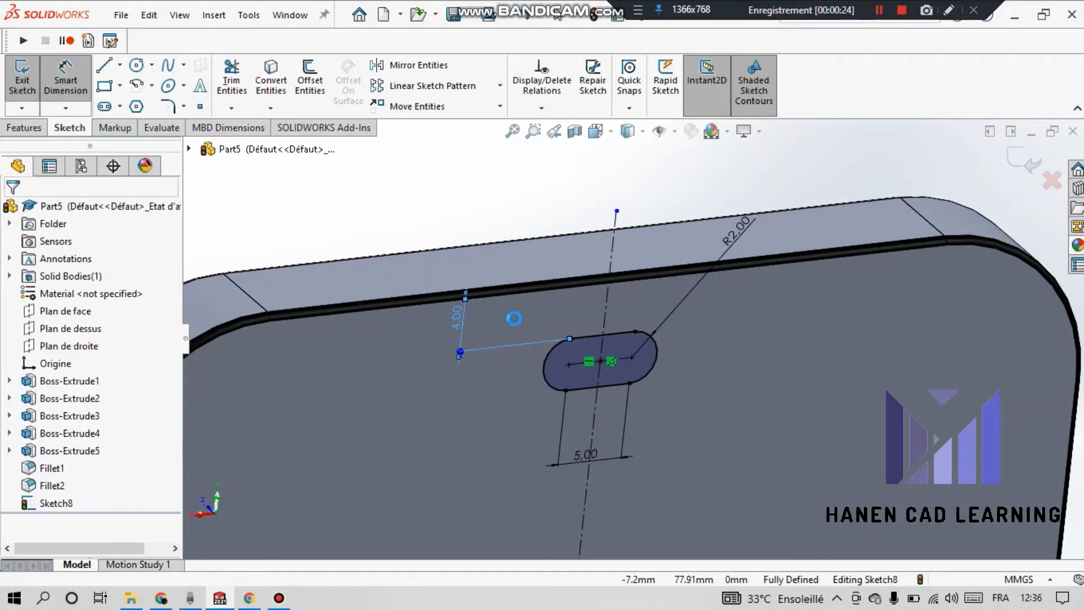
# Dimension the distance between the slot's upper line and the outer edge of the phone's top rim as 3 mm
pyautogui.scroll(-5, 632, 310)
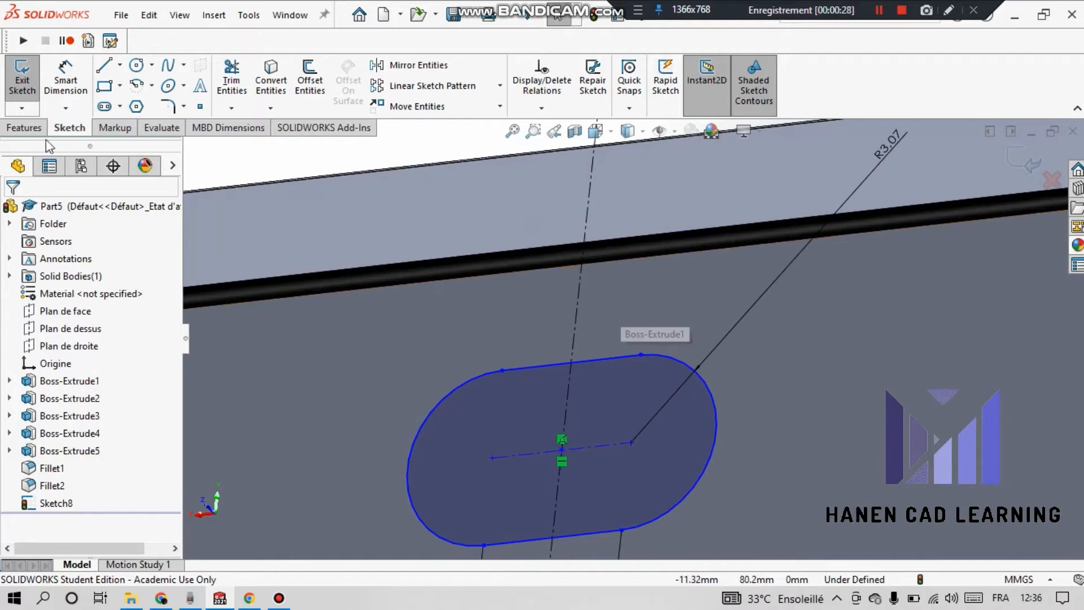
pyautogui.click(63, 86)
pyautogui.click(622, 366)
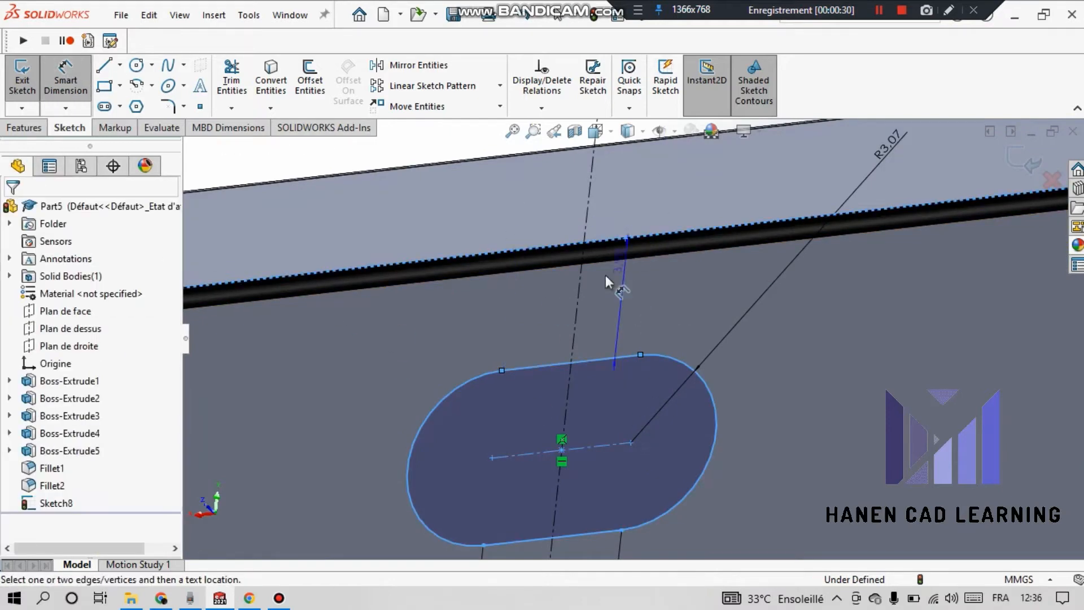
pyautogui.click(497, 314)
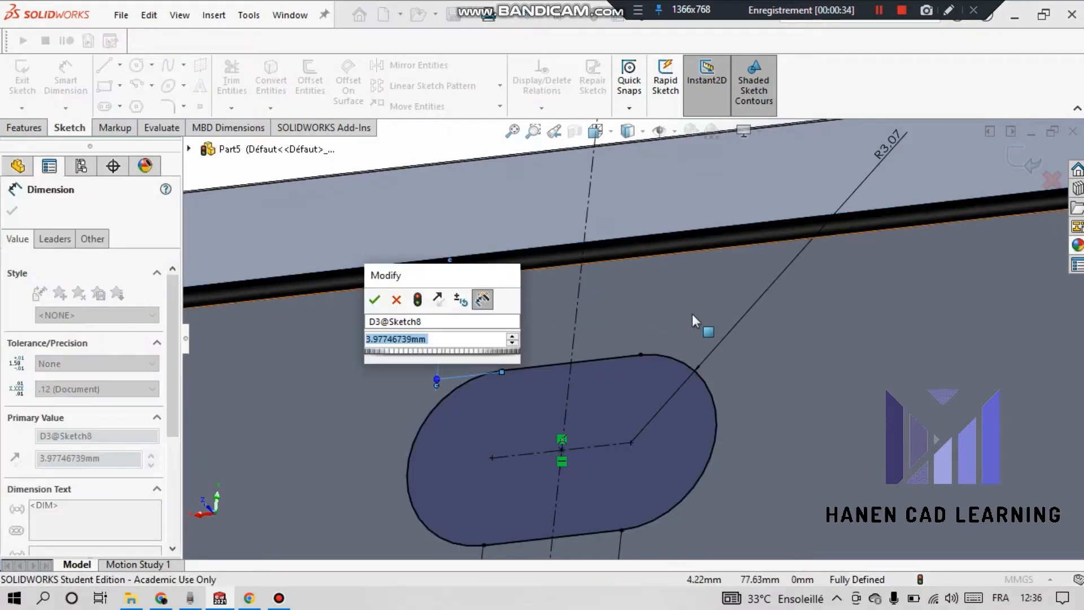
pyautogui.scroll(5, 678, 311)
pyautogui.scroll(2, 667, 320)
pyautogui.write('4')
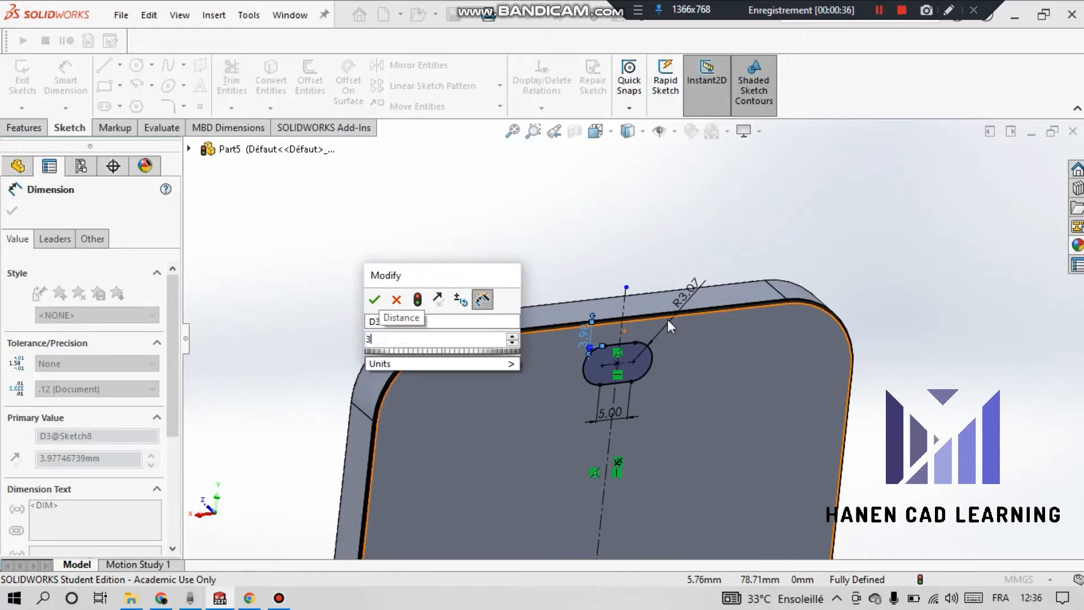
pyautogui.press('Return')
# Set the slot's straight length to 4 mm
pyautogui.scroll(-4, 667, 320)
pyautogui.scroll(10, 616, 479)
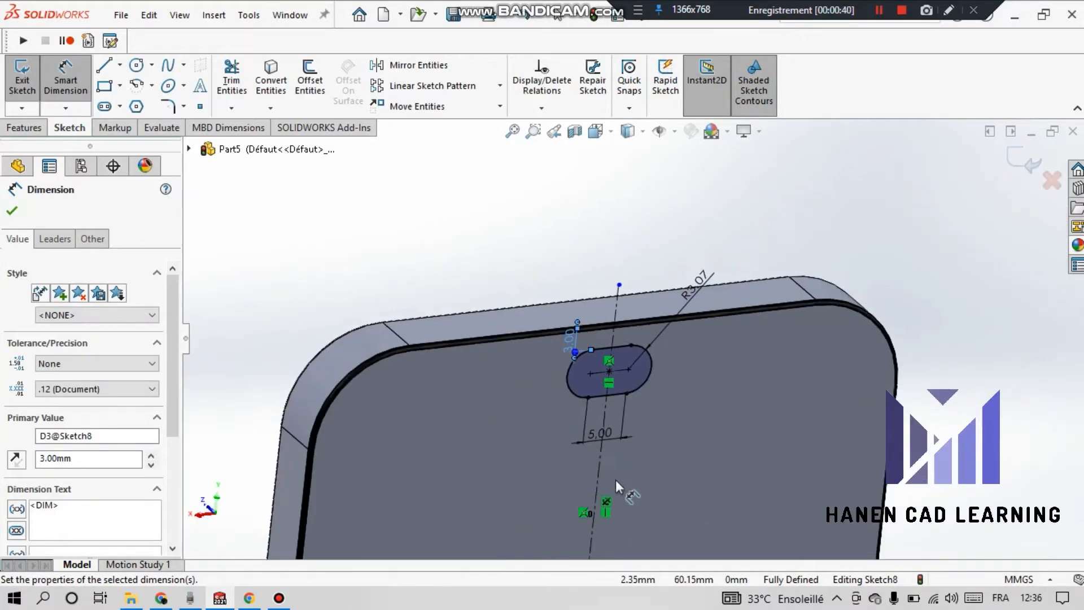
pyautogui.moveTo(611, 467)
pyautogui.mouseDown(button='middle')
pyautogui.moveTo(585, 447)
pyautogui.moveTo(572, 405)
pyautogui.mouseUp(button='middle')
pyautogui.scroll(-8, 645, 321)
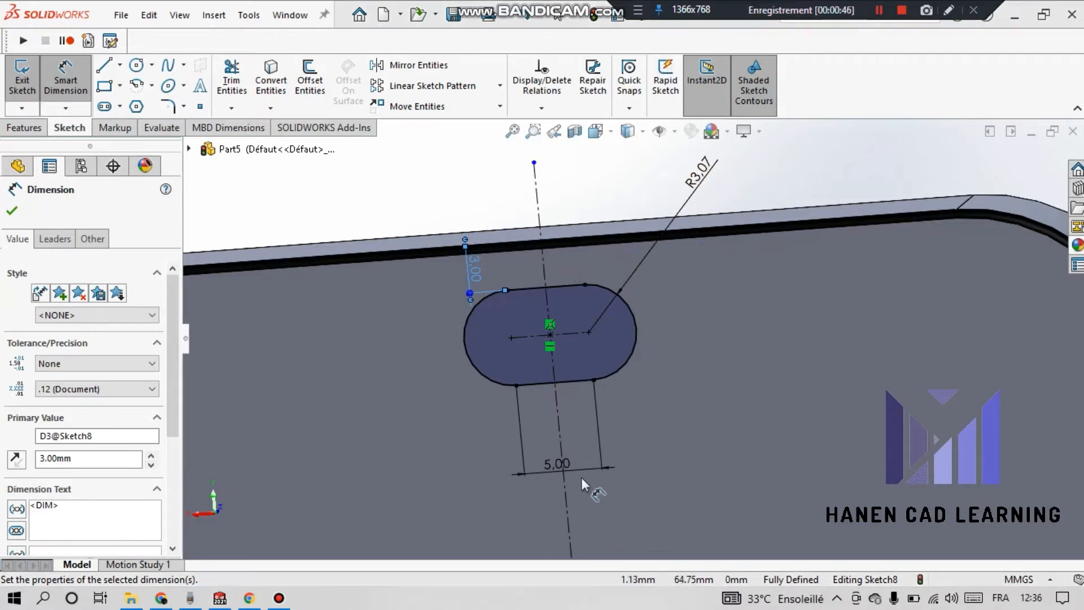
pyautogui.click(602, 468)
pyautogui.doubleClick(573, 466)
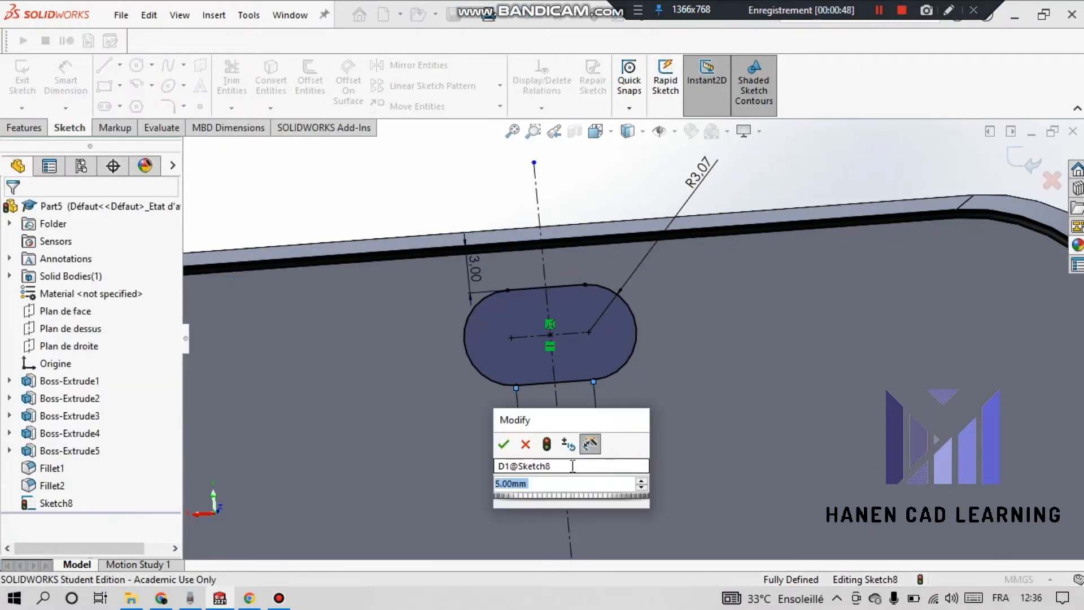
pyautogui.write('4')
pyautogui.press('Return')
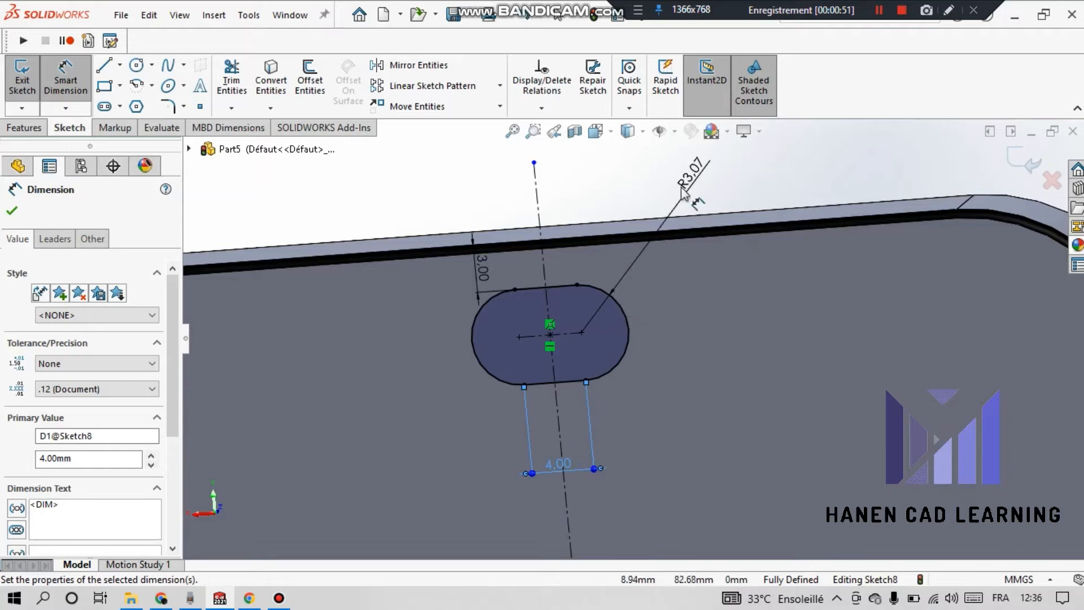
# Set the slot's end radius to 2 mm and leave the dimension tool
pyautogui.click(684, 191)
pyautogui.write('2')
pyautogui.press('Return')
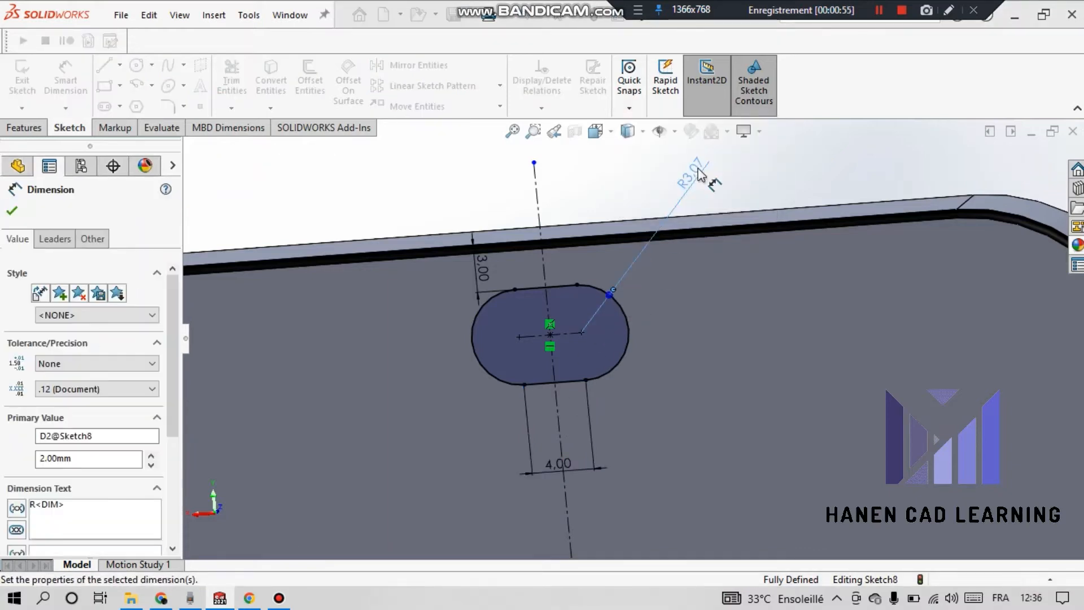
pyautogui.scroll(5, 552, 418)
pyautogui.scroll(-3, 627, 270)
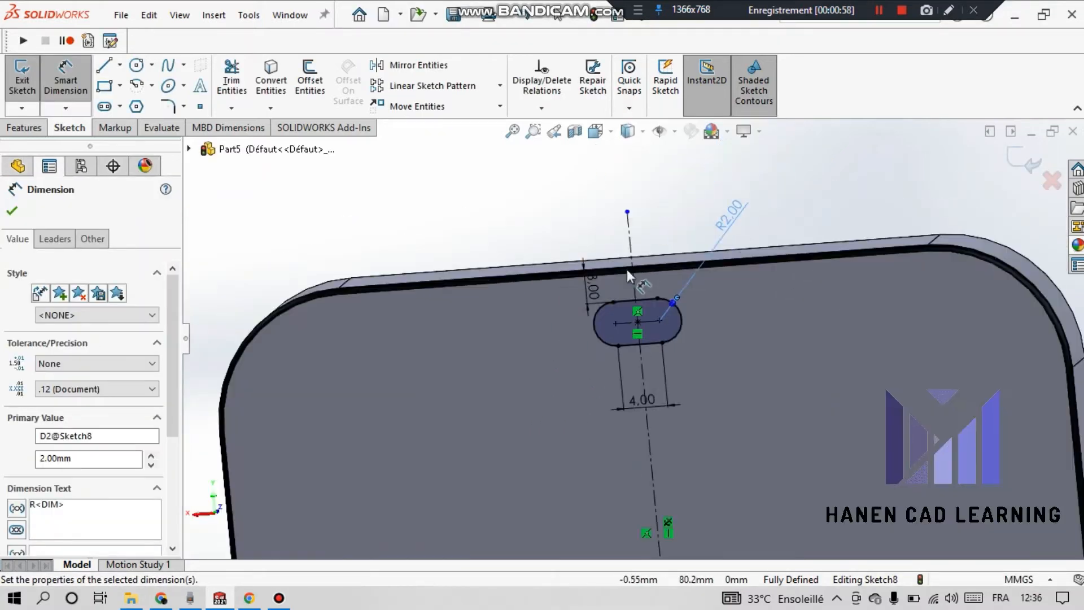
pyautogui.scroll(2, 658, 269)
pyautogui.click(775, 197)
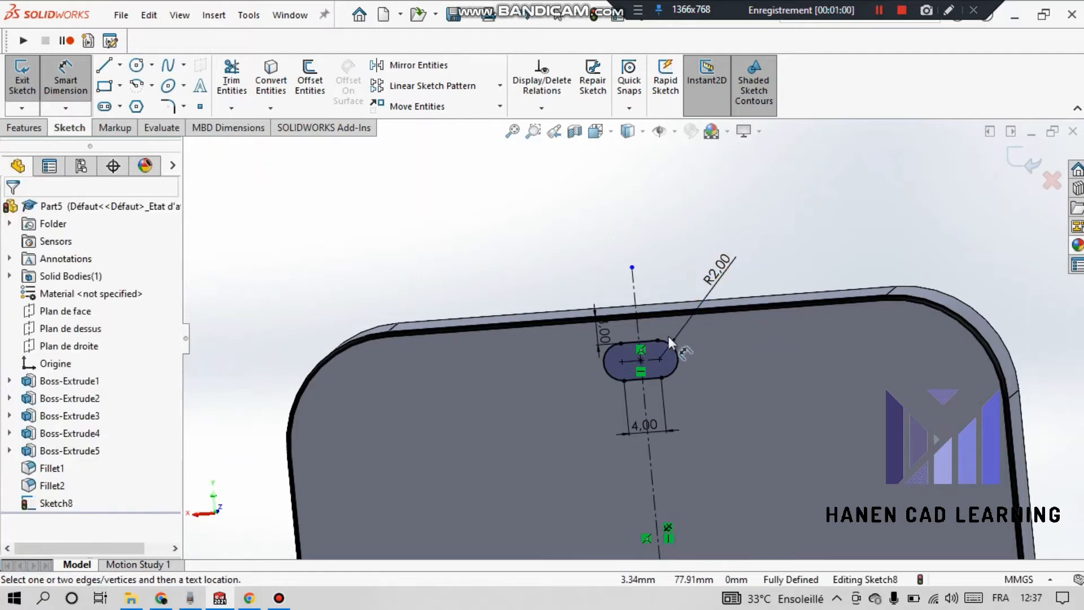
pyautogui.click(643, 359)
pyautogui.rightClick(627, 221)
pyautogui.click(662, 269)
pyautogui.scroll(-4, 818, 293)
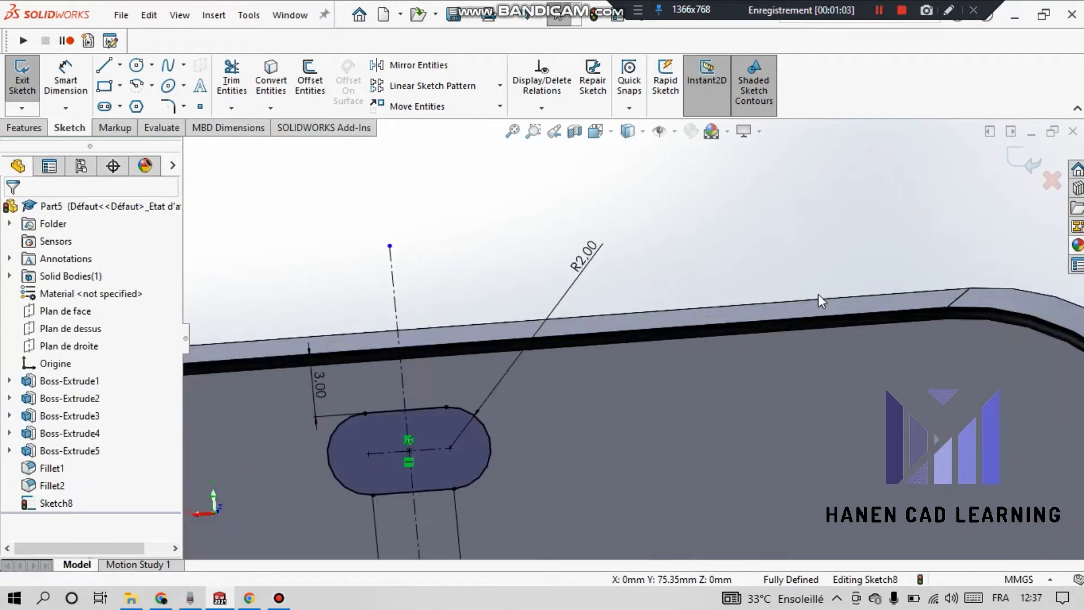
pyautogui.scroll(15, 818, 293)
pyautogui.moveTo(661, 418); pyautogui.dragTo(693, 423, button='middle')
pyautogui.scroll(-4, 662, 357)
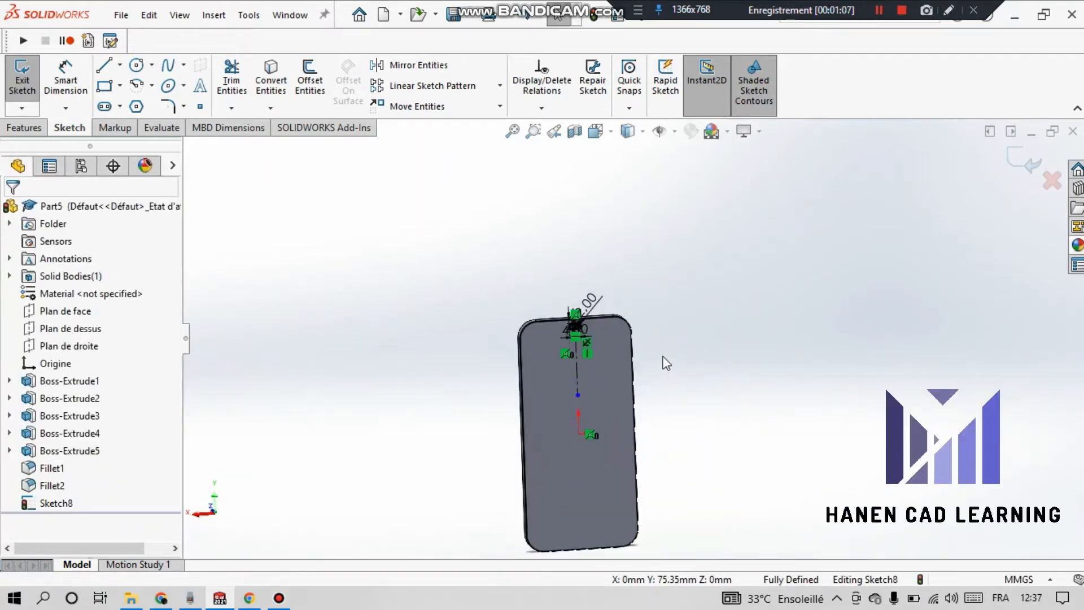
pyautogui.scroll(-8, 573, 295)
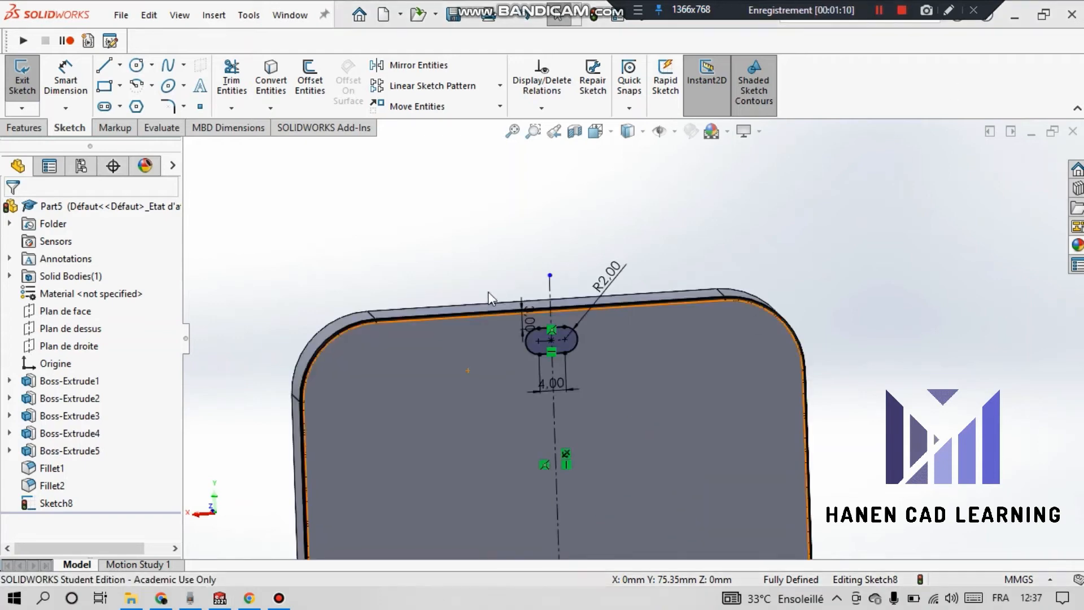
# Sketch a circle beside the slot near the phone's top rim and dimension its diameter as 4 mm
pyautogui.click(136, 64)
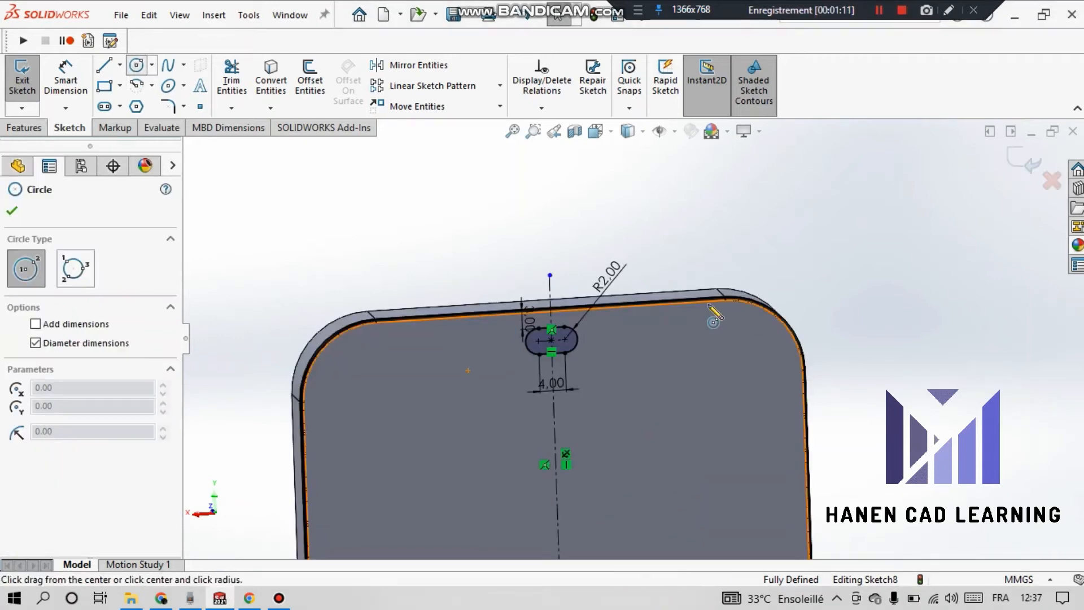
pyautogui.click(651, 348)
pyautogui.rightClick(706, 345)
pyautogui.click(726, 353)
pyautogui.click(74, 82)
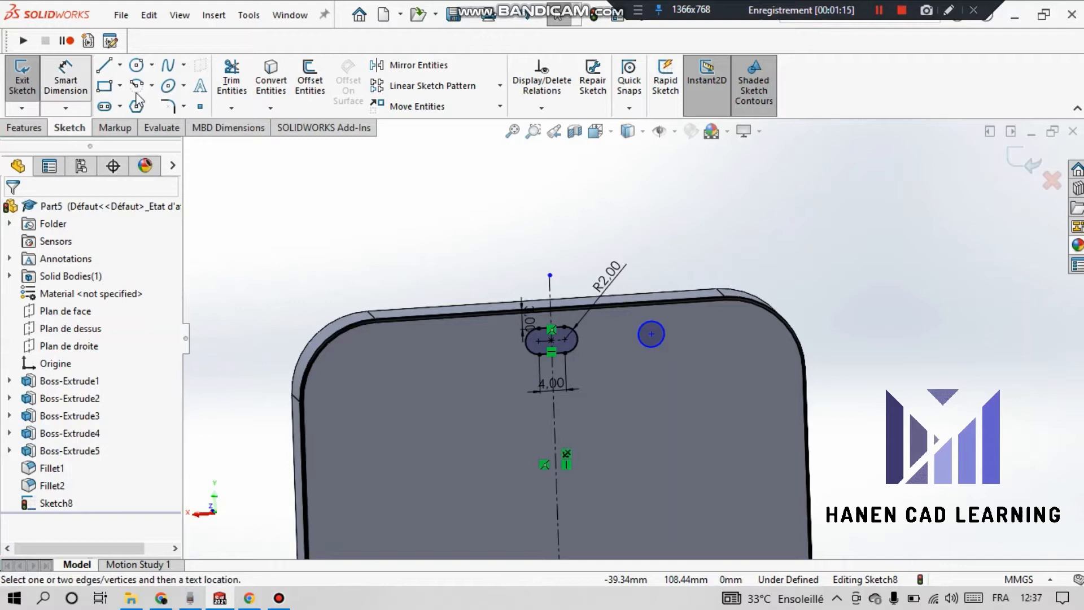
pyautogui.click(663, 328)
pyautogui.click(683, 236)
pyautogui.press('Return')
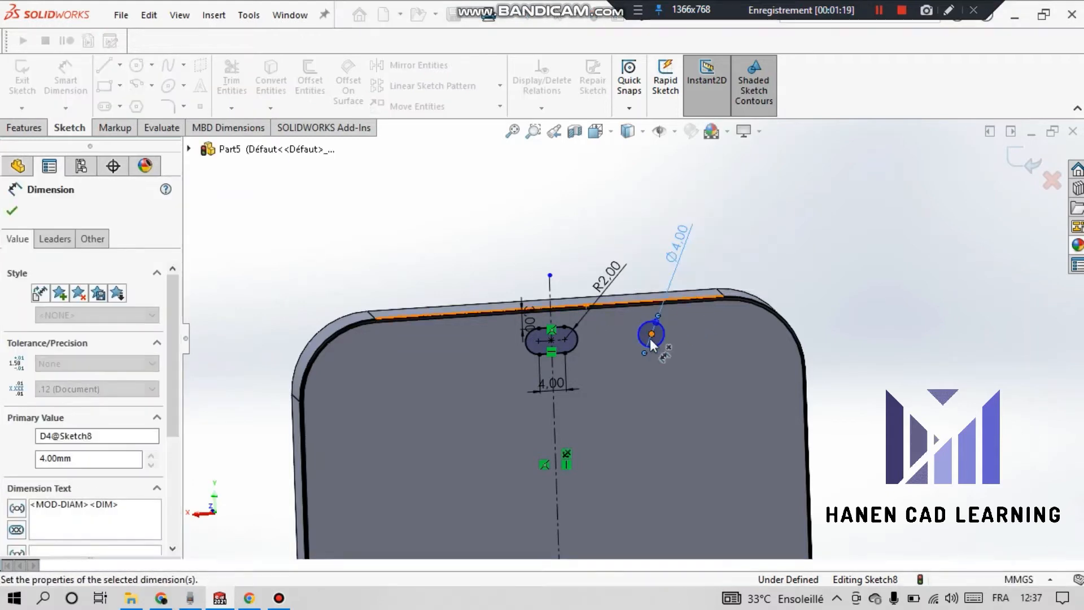
# Dimension the distance between the circle's centre and the vertical centreline as 5 mm
pyautogui.click(651, 335)
pyautogui.scroll(-5, 506, 384)
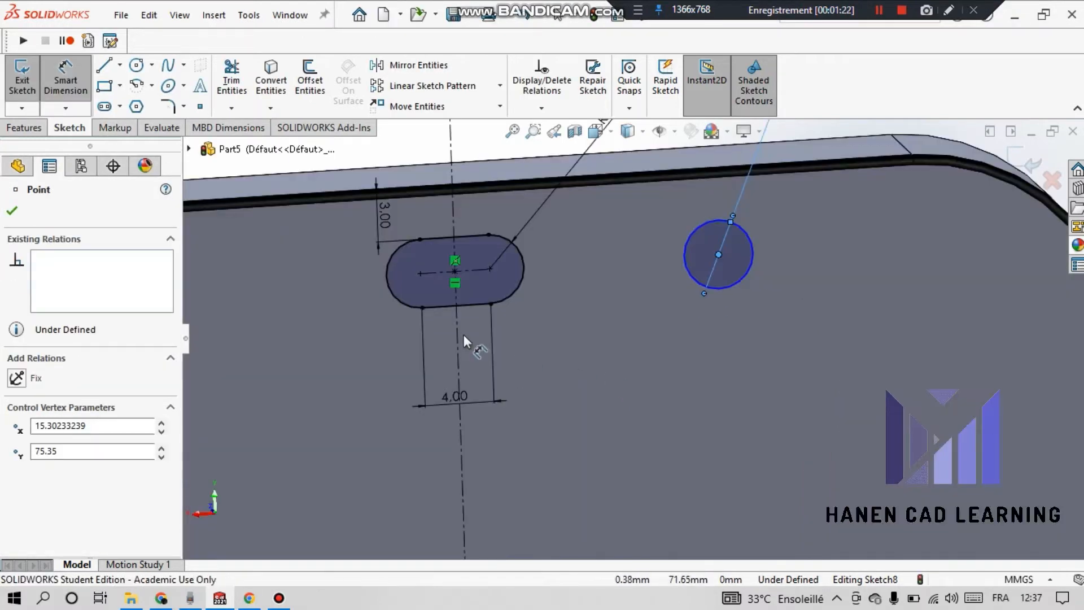
pyautogui.click(459, 341)
pyautogui.click(565, 361)
pyautogui.write('5')
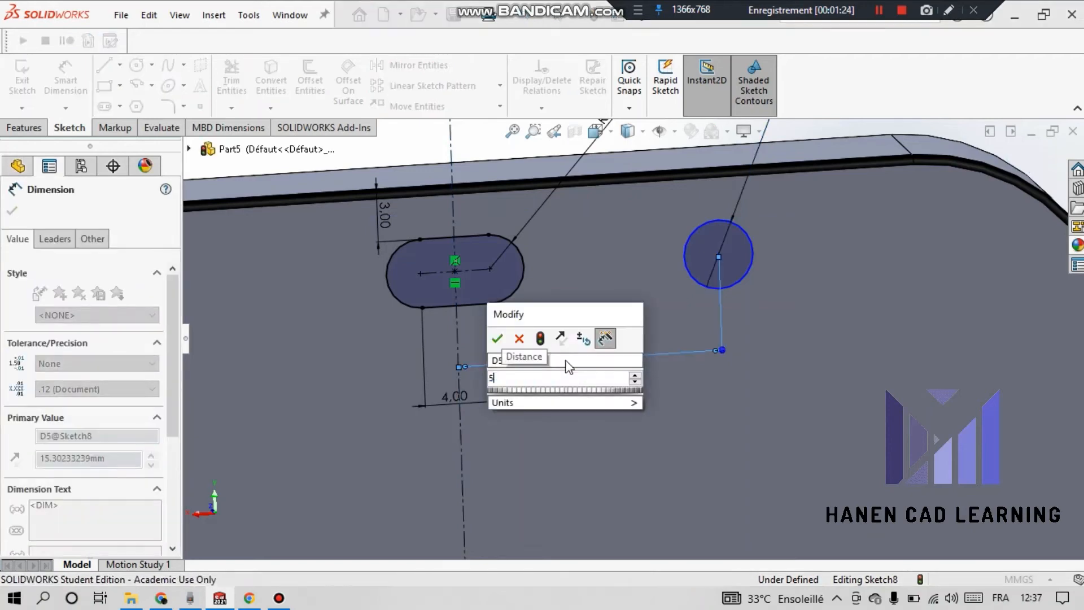
pyautogui.press('Return')
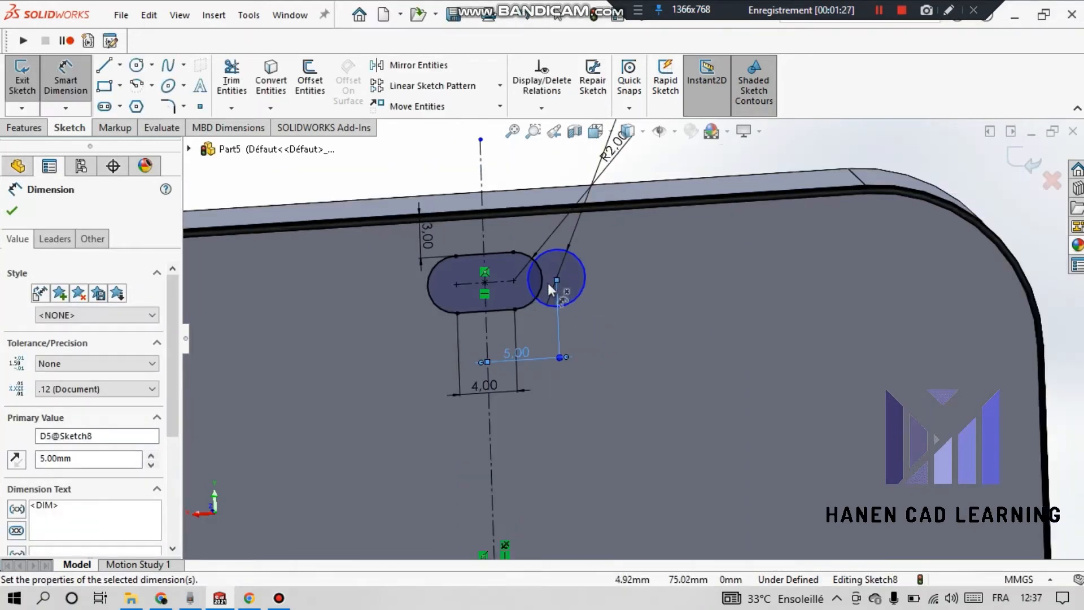
pyautogui.scroll(-2, 550, 278)
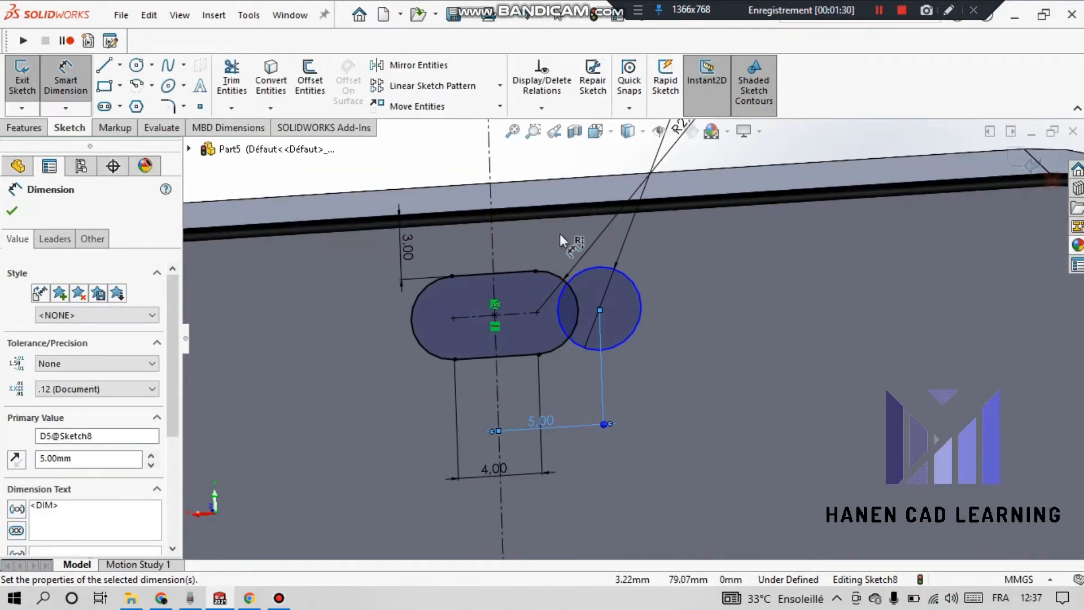
# Undo the last value entered for the circle's distance from the centreline and leave the dimension tool
pyautogui.hotkey('ctrl', 'z')
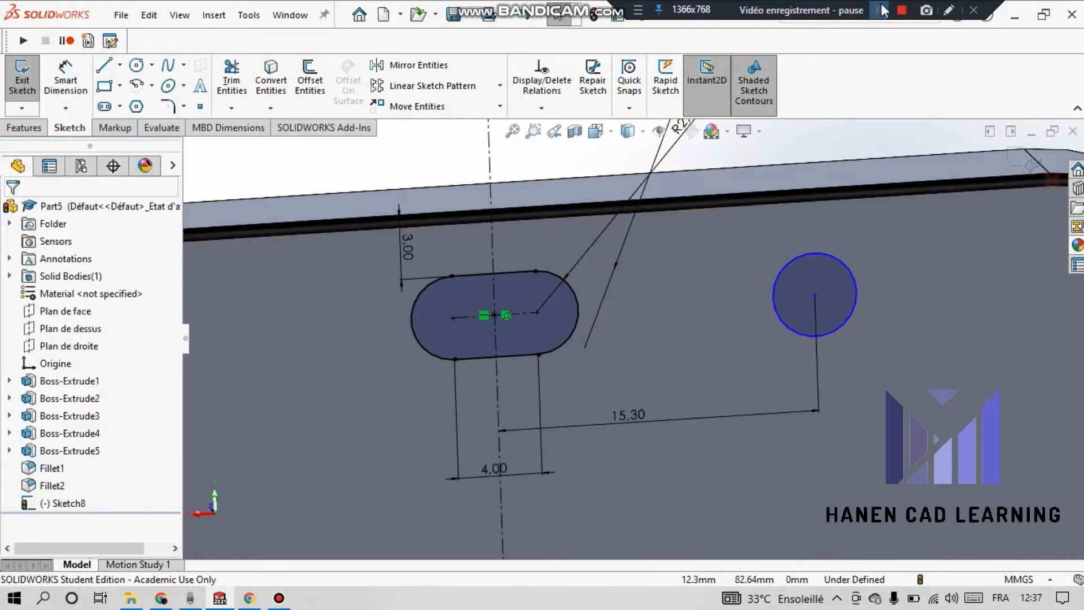
pyautogui.scroll(3, 755, 226)
pyautogui.rightClick(755, 226)
pyautogui.scroll(-3, 649, 319)
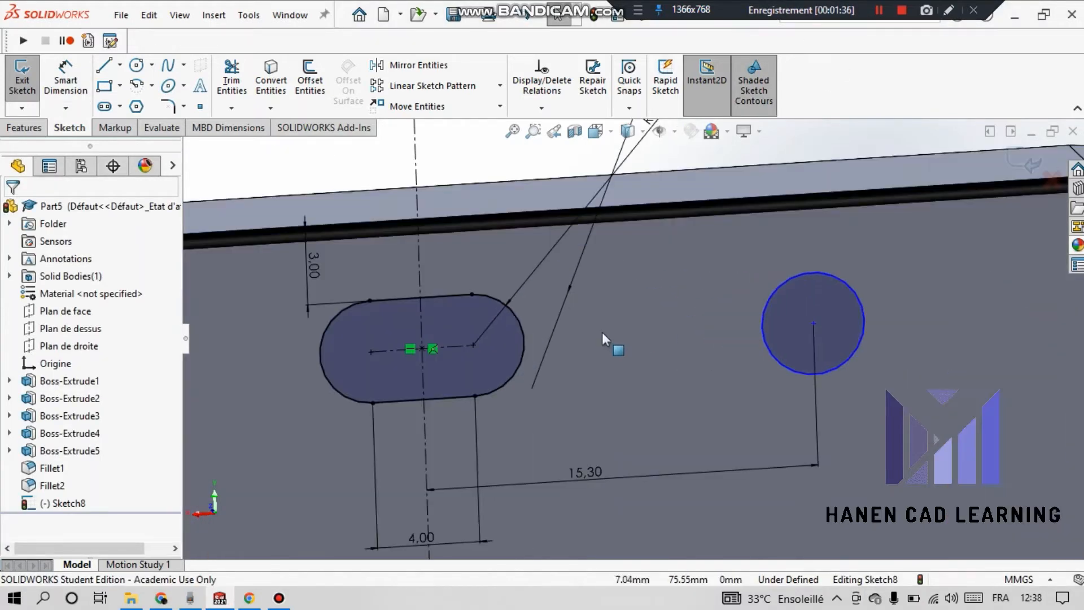
# Make the slot's arc centre nearest the circle coincident with the vertical centreline, in place of the slot's midpoint
pyautogui.click(421, 327)
pyautogui.keyDown('ctrl'); pyautogui.click(473, 344); pyautogui.keyUp('ctrl')
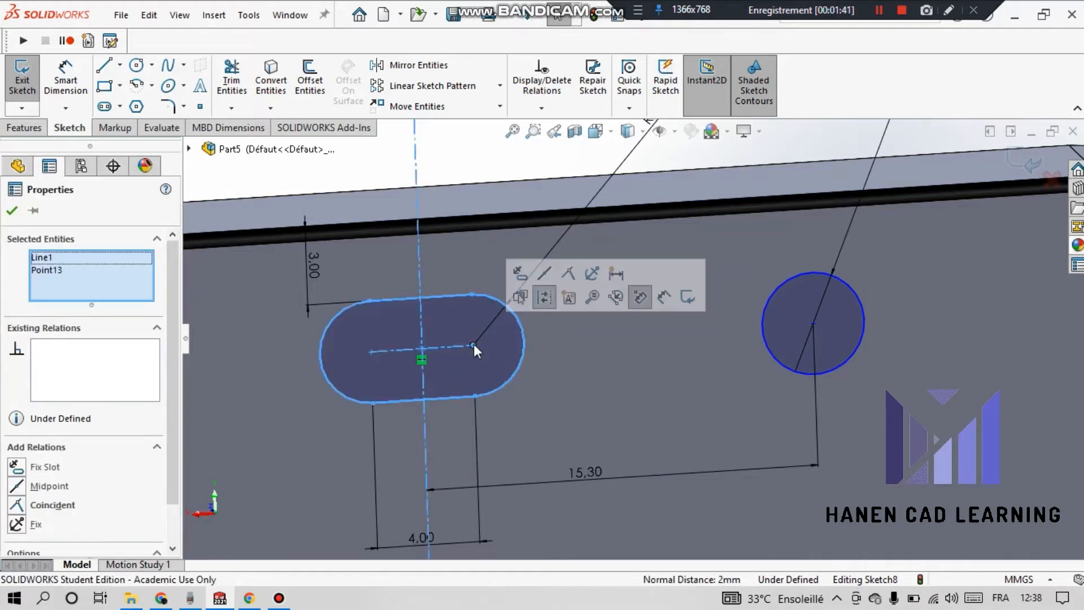
pyautogui.click(568, 273)
pyautogui.click(563, 385)
pyautogui.scroll(4, 554, 316)
pyautogui.click(553, 222)
pyautogui.scroll(-4, 726, 335)
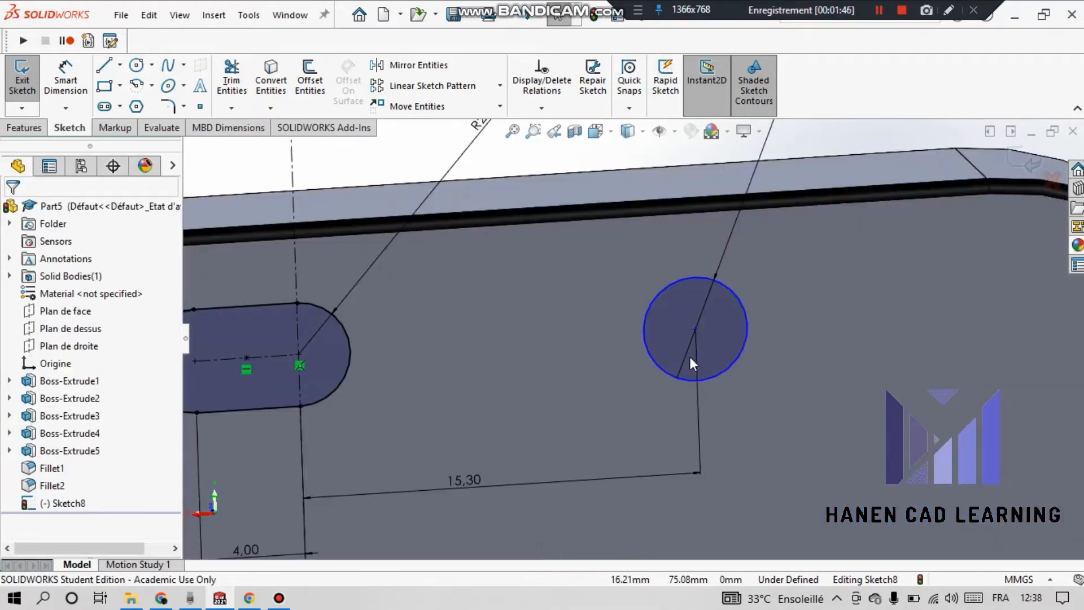
# Make the lower endpoint of the vertical centreline coincident with the origin
pyautogui.scroll(6, 678, 373)
pyautogui.scroll(3, 599, 451)
pyautogui.scroll(-3, 613, 471)
pyautogui.click(610, 408)
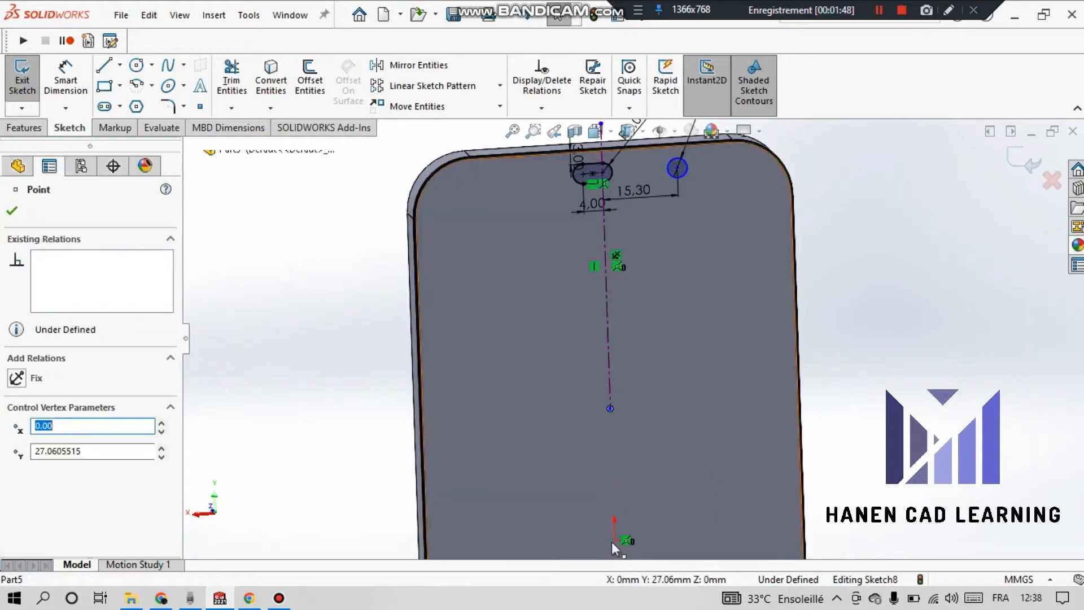
pyautogui.keyDown('ctrl'); pyautogui.click(615, 541); pyautogui.keyUp('ctrl')
pyautogui.click(713, 473)
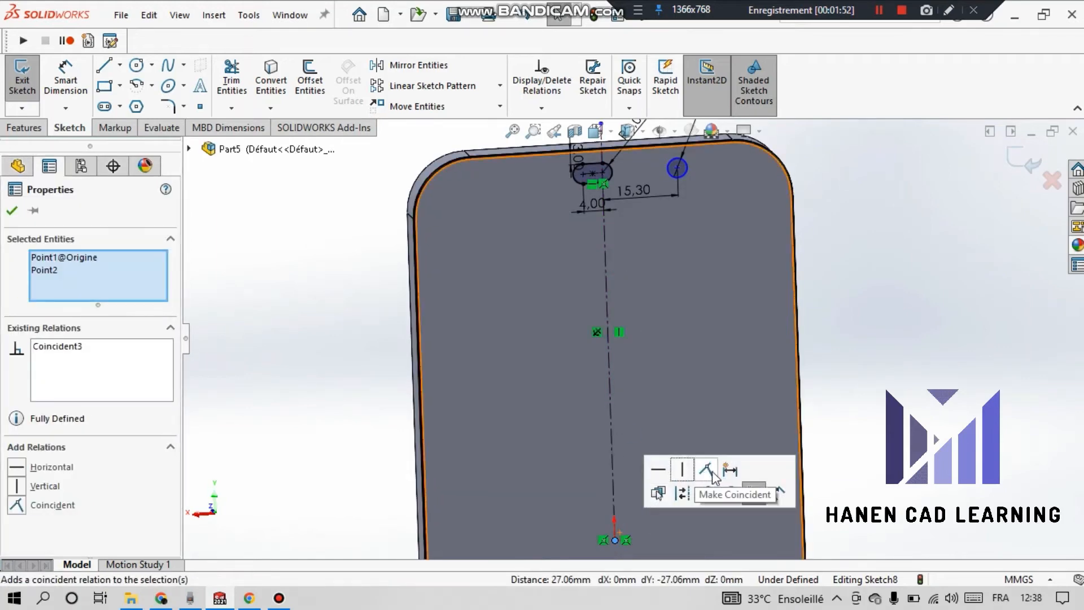
pyautogui.press('Escape')
# Set the distance from the circle's centre to the centreline to 5 mm
pyautogui.scroll(-5, 661, 238)
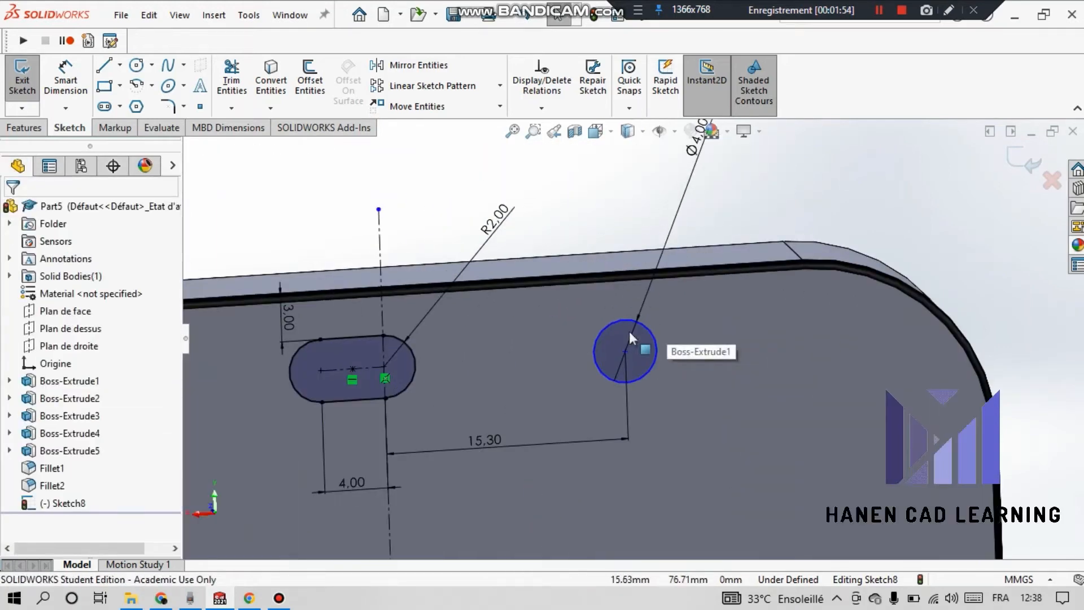
pyautogui.click(485, 440)
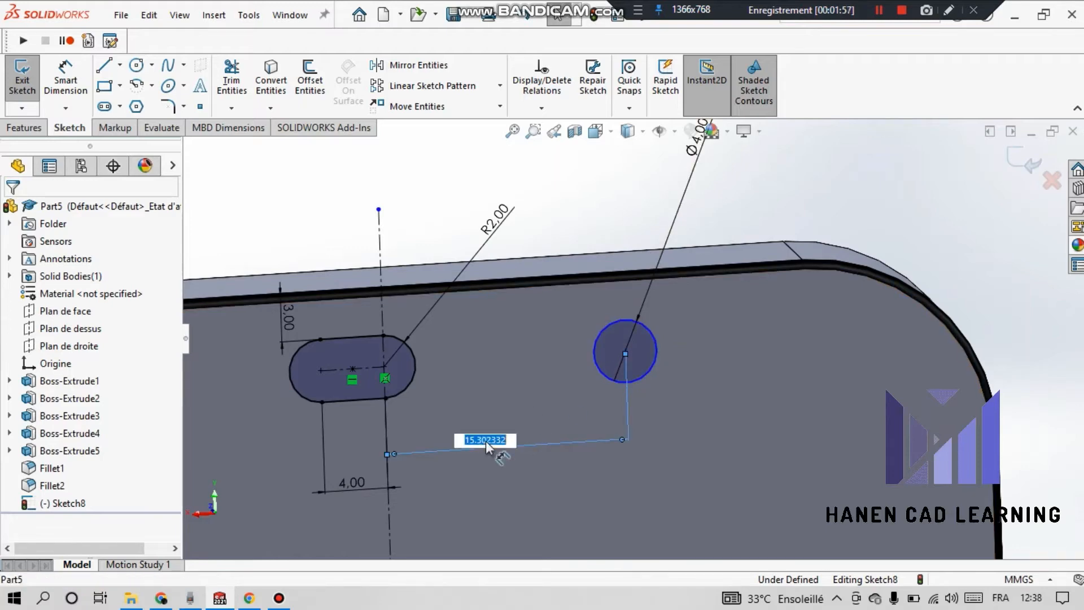
pyautogui.write('5')
pyautogui.press('Return')
pyautogui.scroll(2, 589, 213)
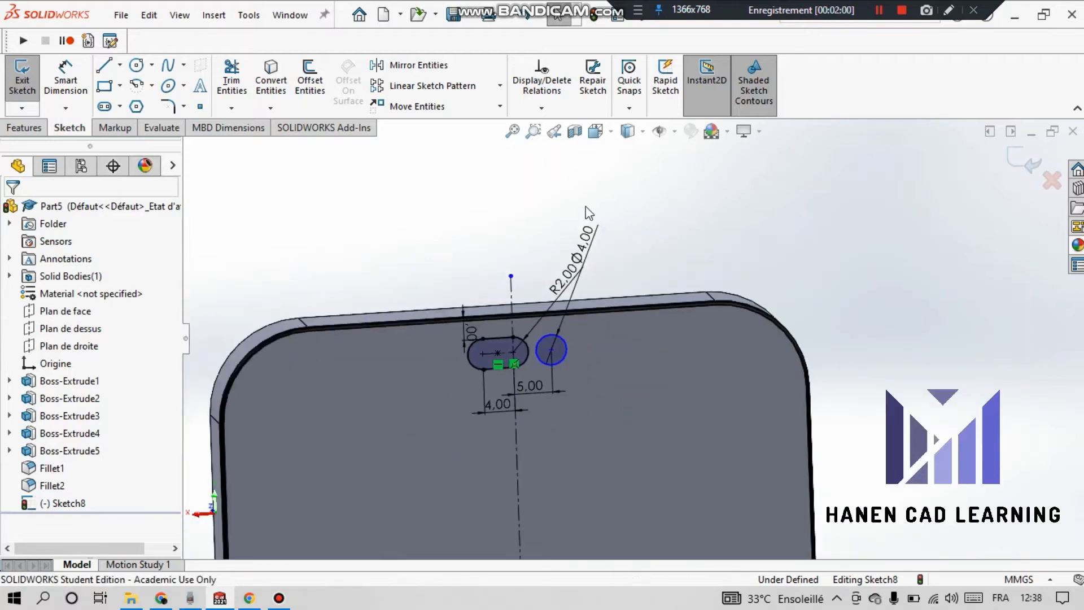
# Reposition the slot's R2 radius dimension so it stands clear of the circle's diameter dimension
pyautogui.moveTo(556, 298); pyautogui.dragTo(536, 231)
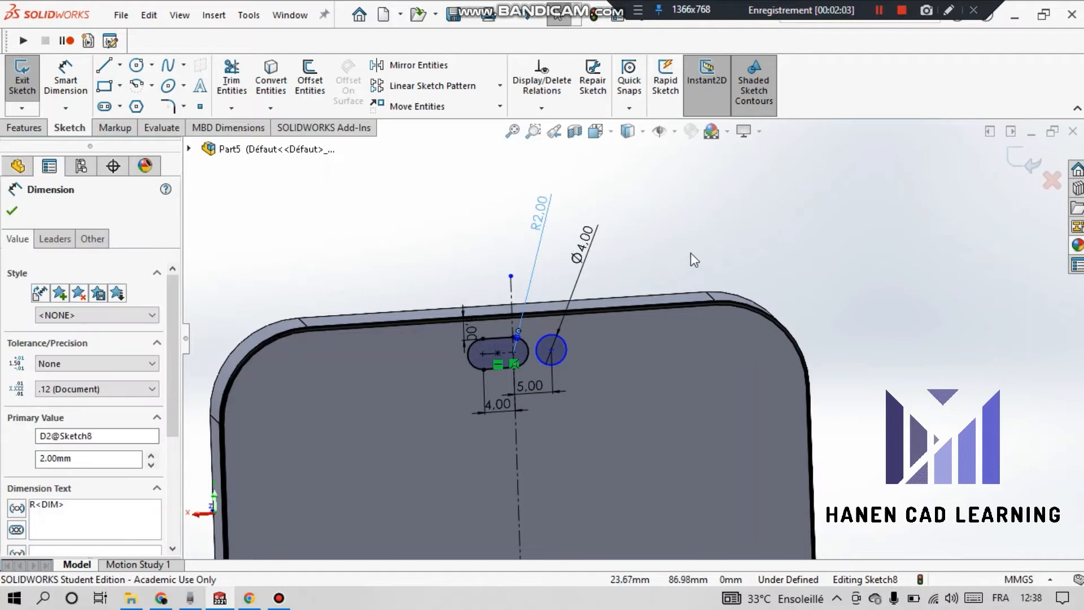
pyautogui.rightClick(665, 232)
pyautogui.click(633, 256)
pyautogui.scroll(-4, 632, 254)
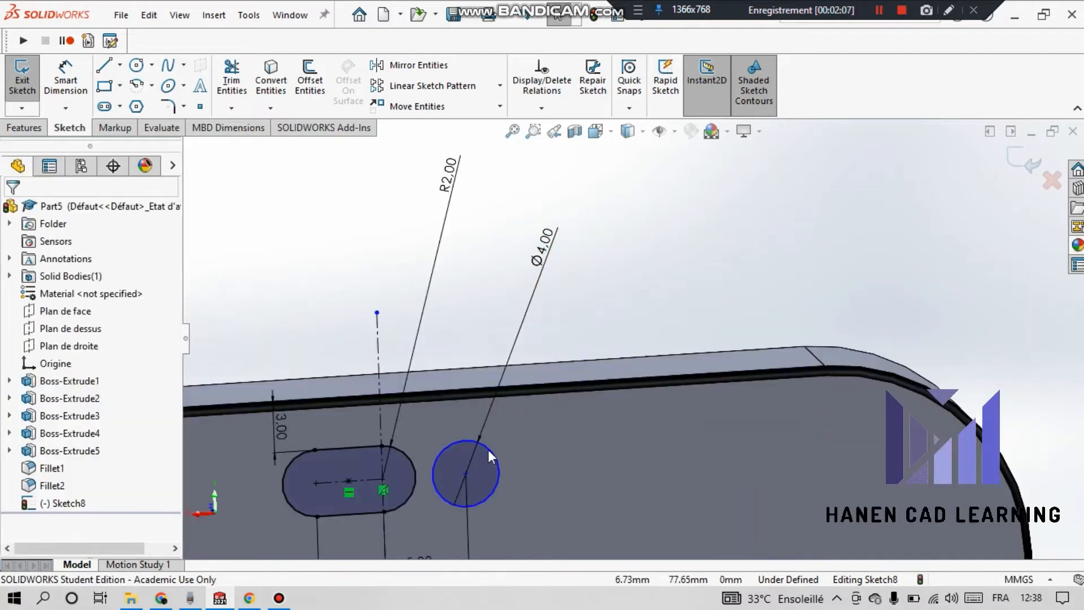
# Lower the circle about 2 mm below the slot's axis and try to select its centre with the slot's centre geometry for a relation
pyautogui.scroll(2, 511, 438)
pyautogui.moveTo(536, 417); pyautogui.dragTo(547, 436)
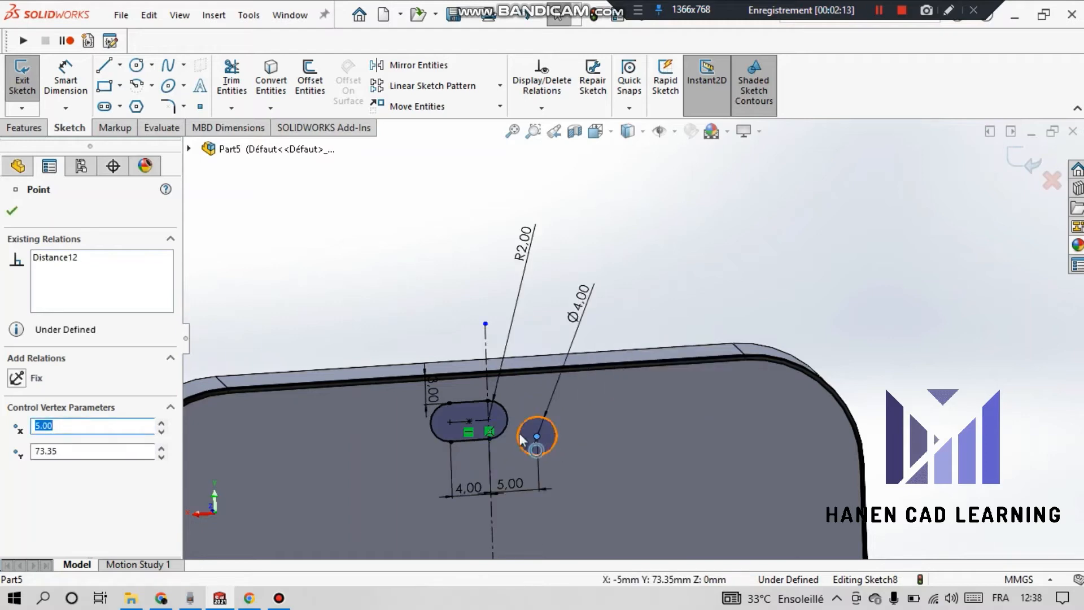
pyautogui.click(484, 420)
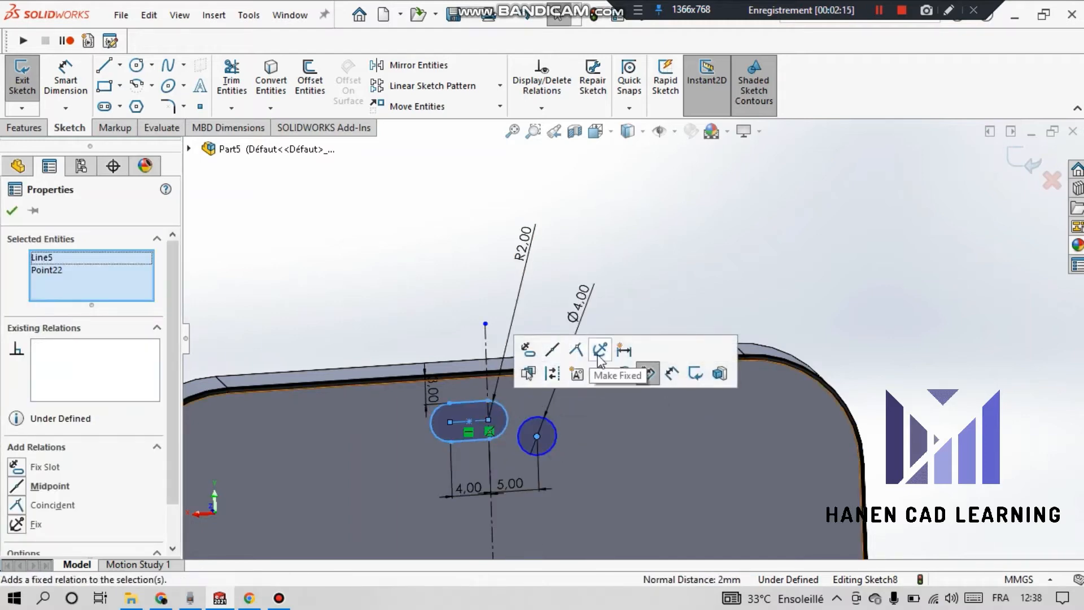
pyautogui.click(483, 356)
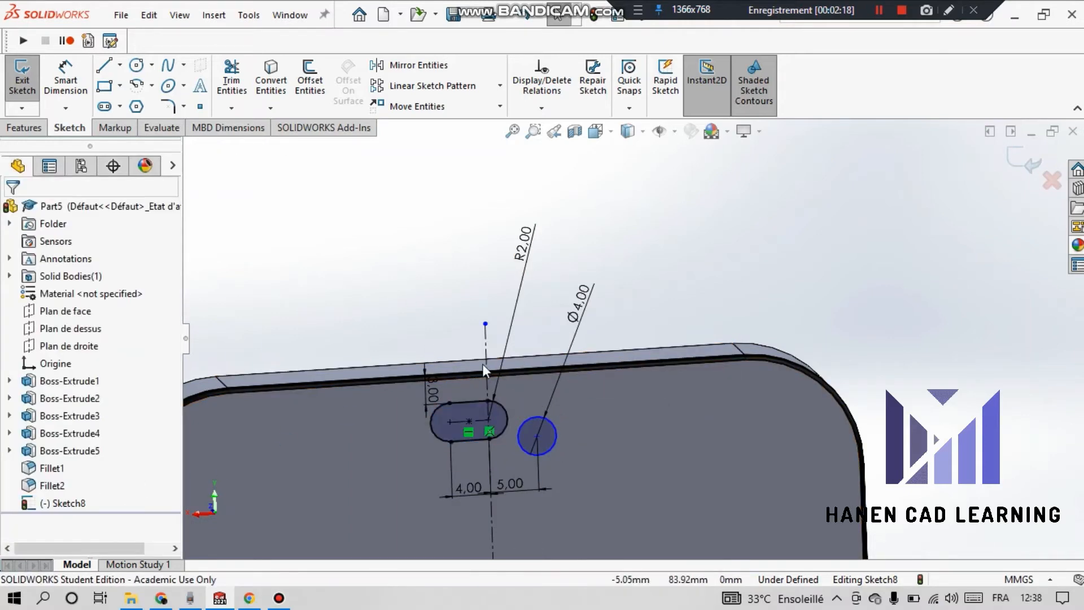
pyautogui.scroll(-3, 452, 417)
pyautogui.click(438, 436)
pyautogui.click(455, 435)
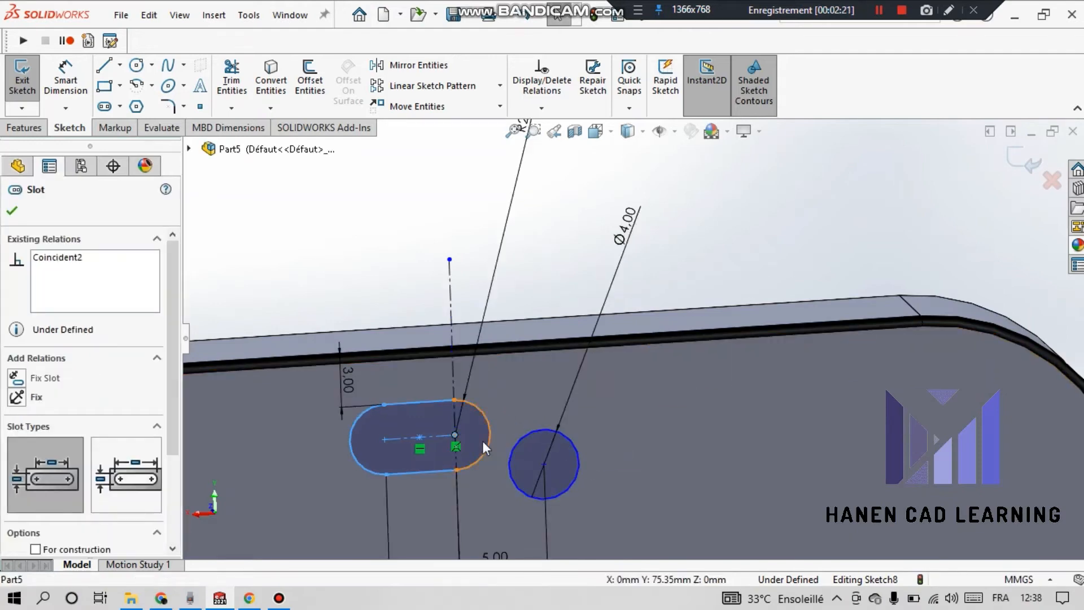
pyautogui.click(386, 438)
pyautogui.click(586, 439)
# Move the circle's 5 mm distance dimension further down, away from the slot's 4 mm length dimension
pyautogui.moveTo(553, 466); pyautogui.dragTo(569, 526)
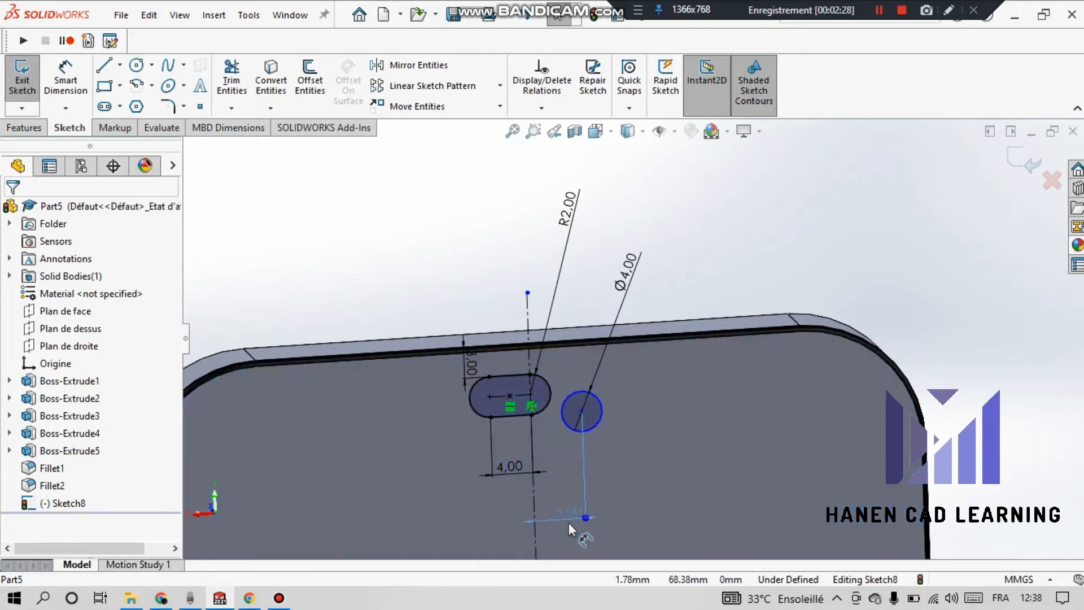
pyautogui.click(565, 509)
pyautogui.scroll(3, 605, 379)
pyautogui.scroll(-3, 608, 385)
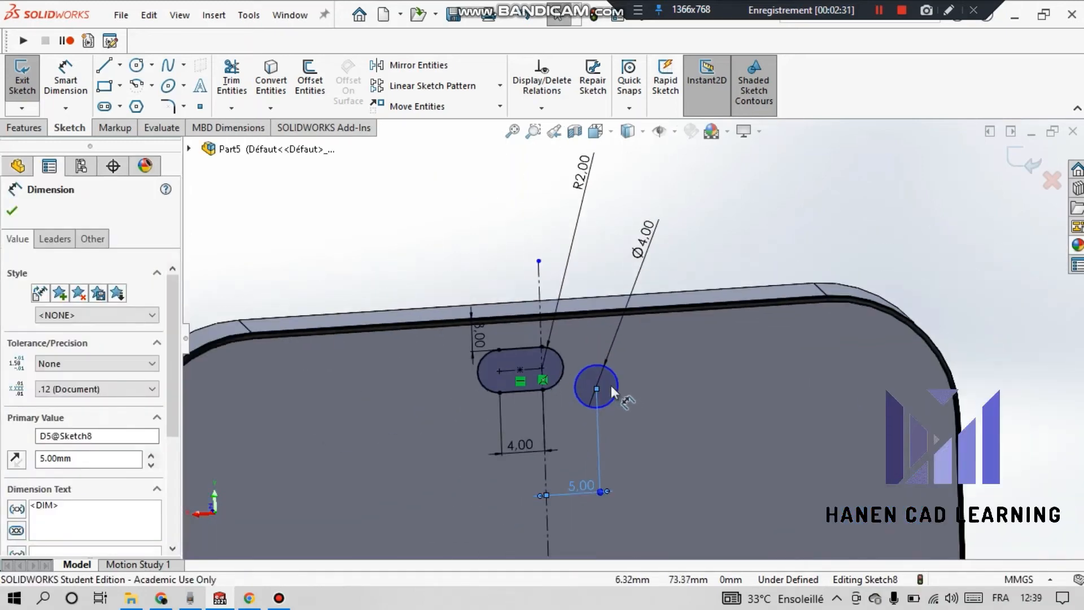
# Add an aligned dimension between the circle's centre and the slot's nearest arc centre
pyautogui.click(75, 96)
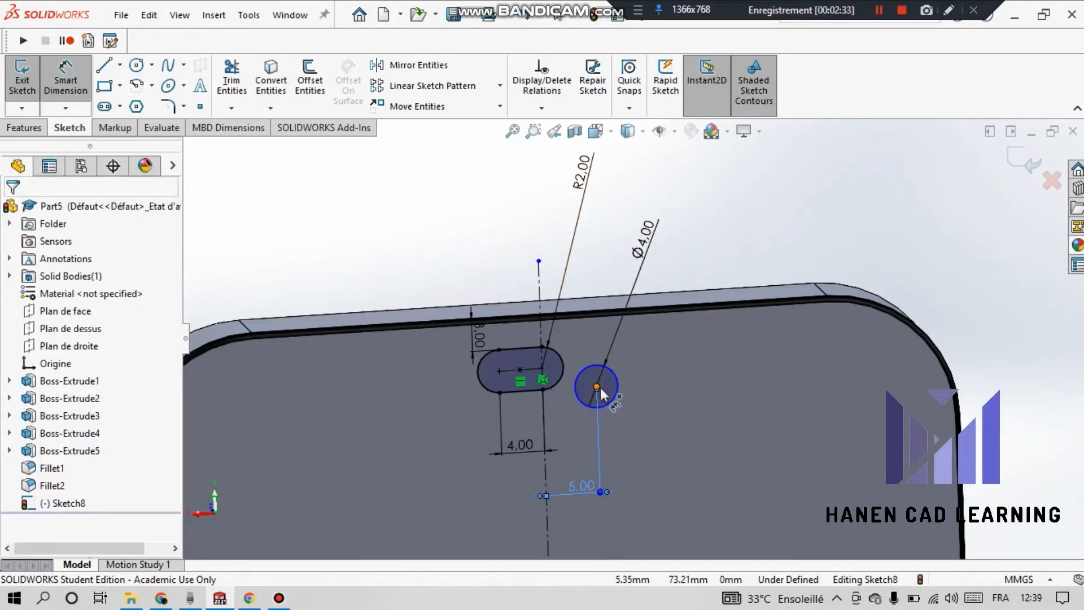
pyautogui.scroll(5, 595, 388)
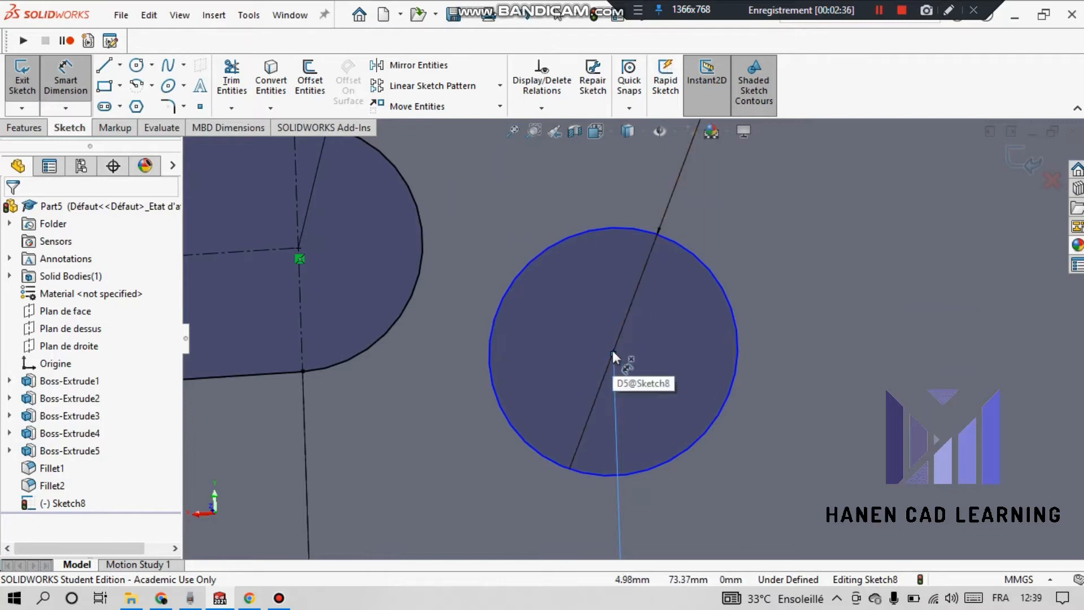
pyautogui.click(613, 354)
pyautogui.click(300, 248)
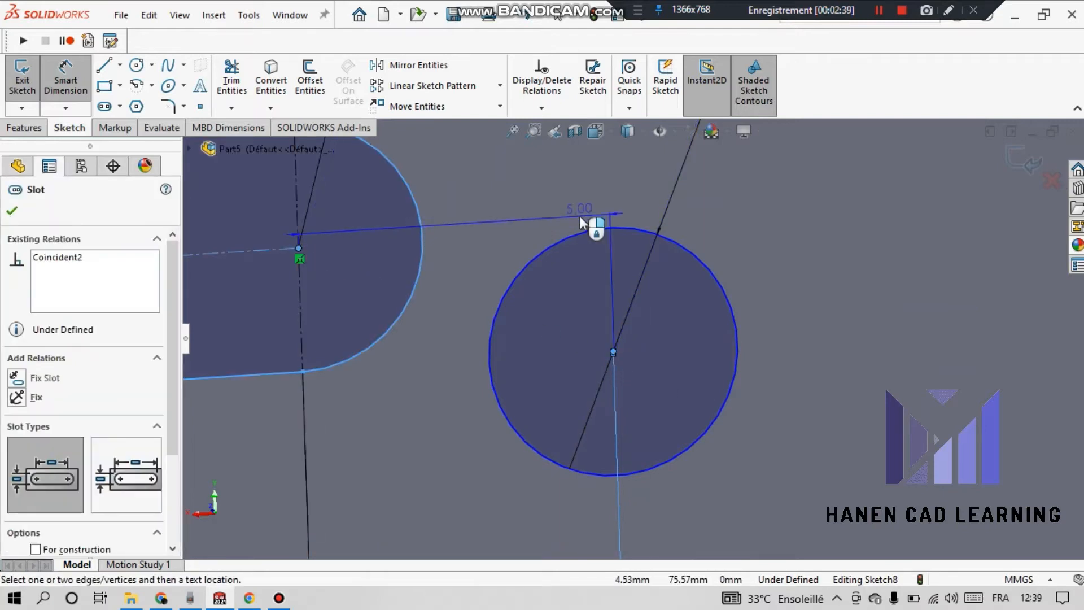
pyautogui.scroll(-5, 619, 274)
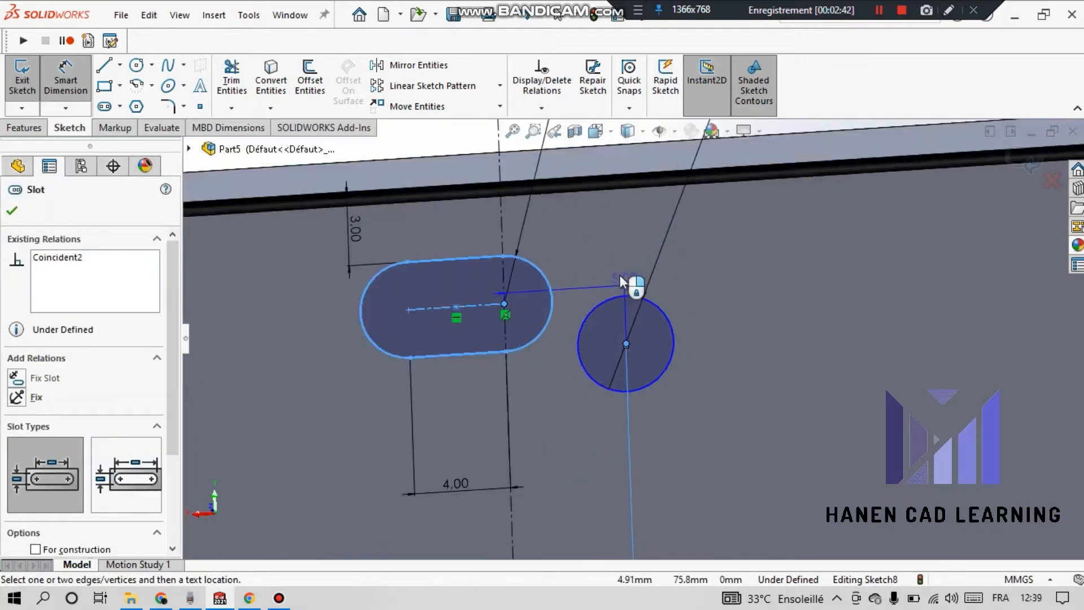
pyautogui.click(818, 180)
pyautogui.click(772, 159)
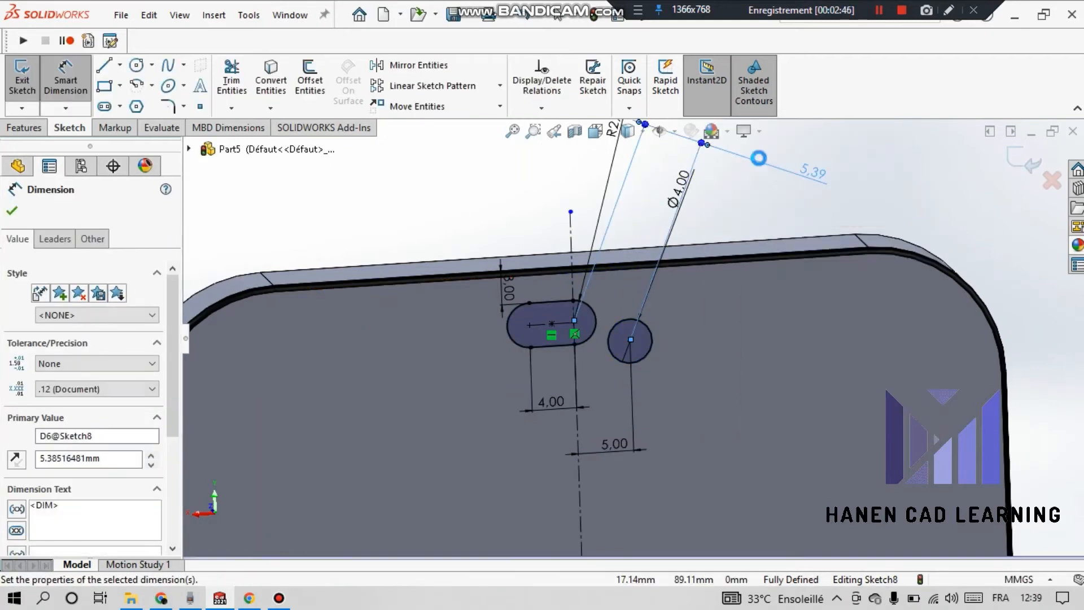
pyautogui.scroll(3, 633, 339)
pyautogui.rightClick(743, 236)
pyautogui.click(760, 284)
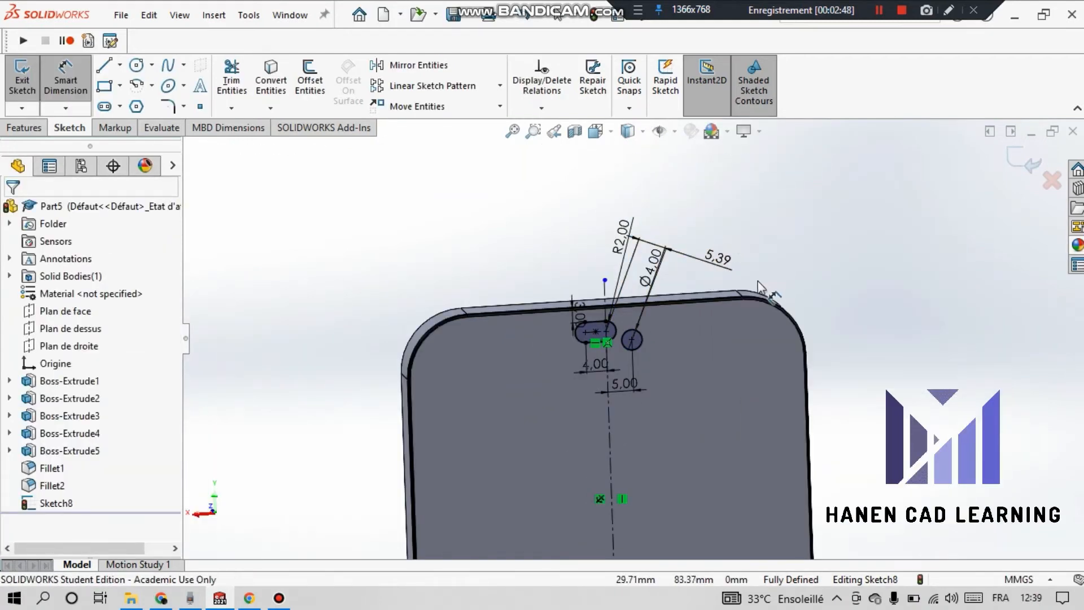
# Delete the aligned dimension between the circle's centre and the slot's arc centre
pyautogui.rightClick(705, 225)
pyautogui.click(728, 273)
pyautogui.click(701, 270)
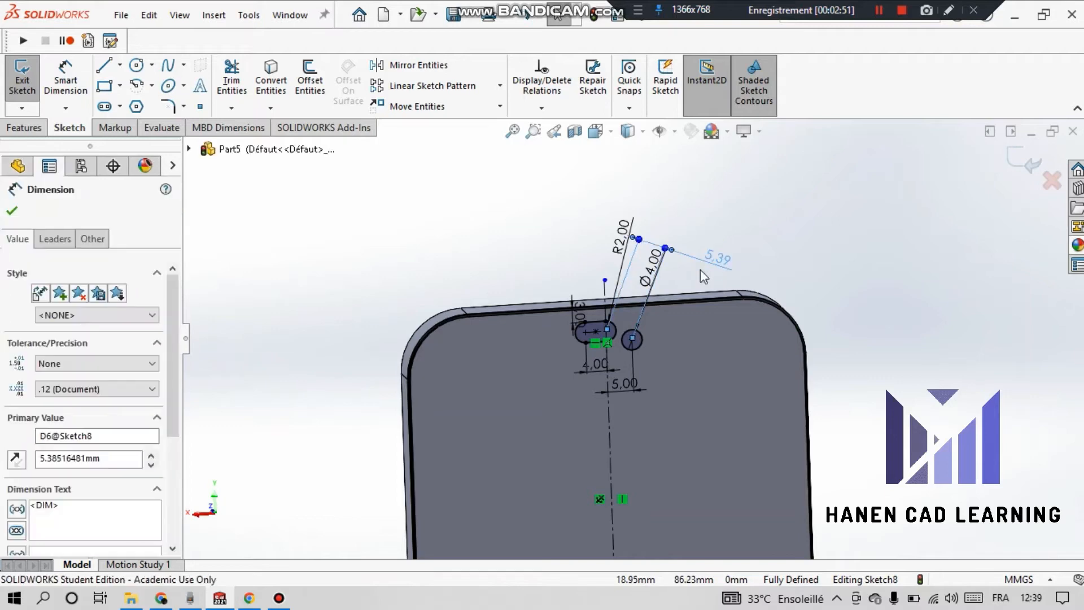
pyautogui.press('Delete')
# Add a horizontal relation between the circle's centre and the slot's nearest arc centre
pyautogui.scroll(-6, 501, 502)
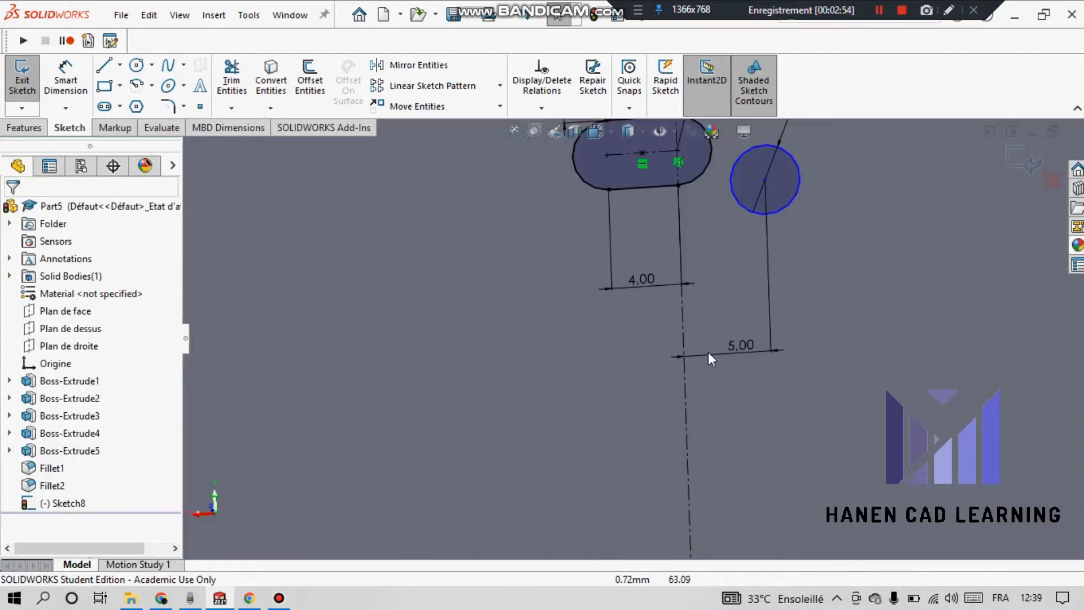
pyautogui.scroll(-6, 644, 266)
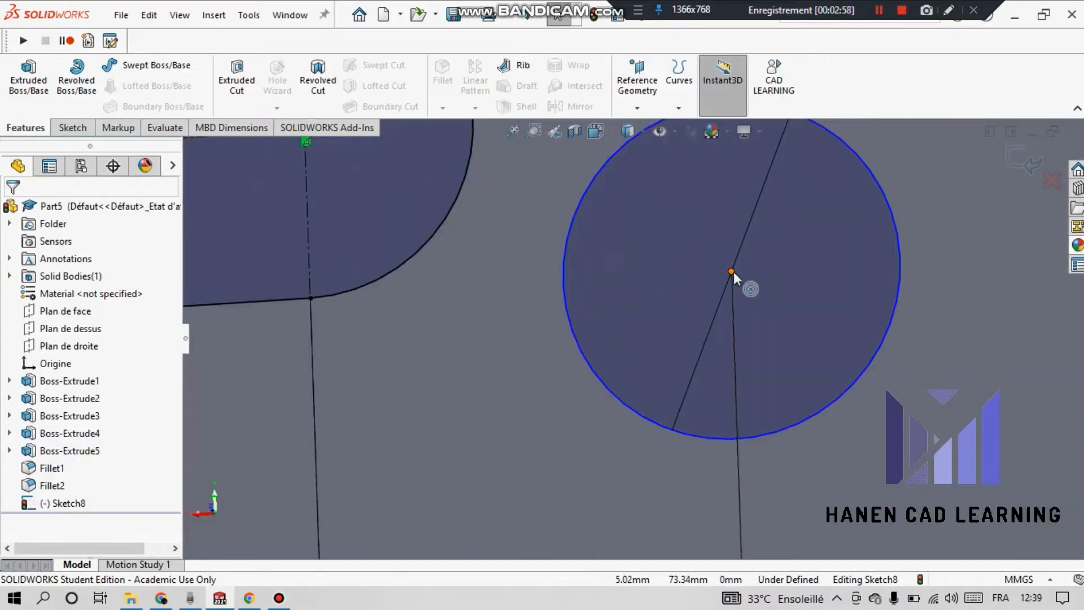
pyautogui.click(734, 273)
pyautogui.scroll(4, 583, 240)
pyautogui.keyDown('ctrl'); pyautogui.click(508, 260); pyautogui.keyUp('ctrl')
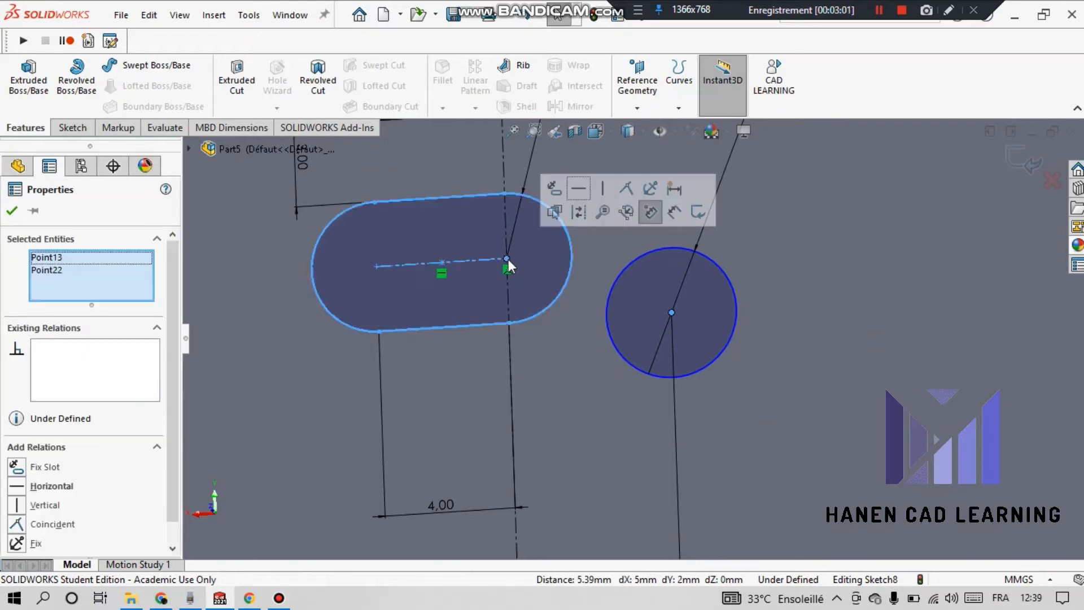
pyautogui.click(580, 191)
pyautogui.scroll(9, 612, 267)
pyautogui.click(721, 228)
pyautogui.scroll(-3, 725, 226)
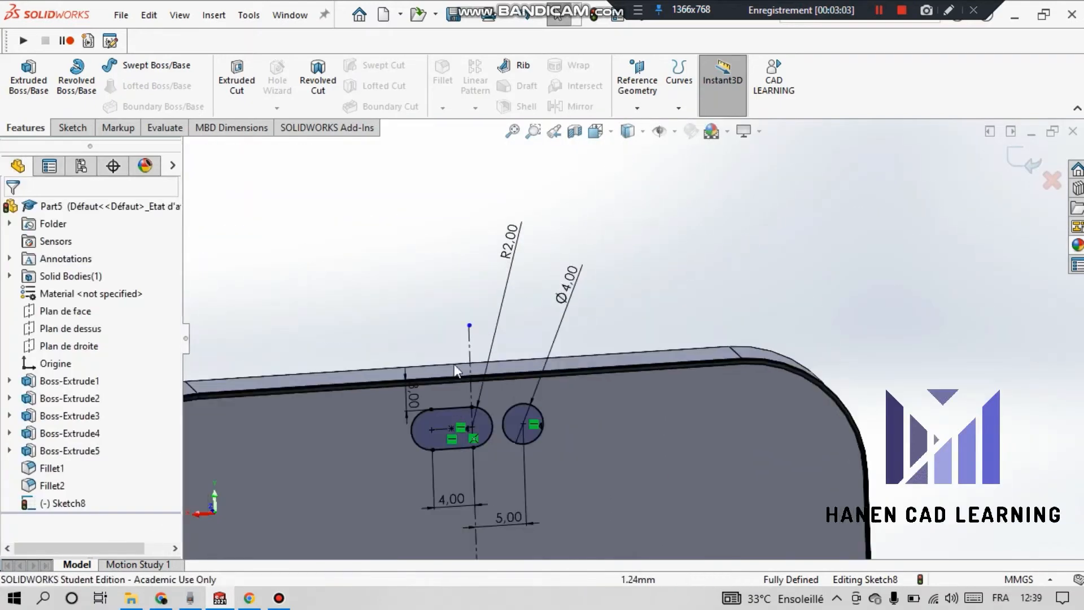
# Extrude the slot and 4 mm circle profiles 0.001 mm as a blind boss merged with the phone body
pyautogui.scroll(-1, 456, 370)
pyautogui.click(879, 11)
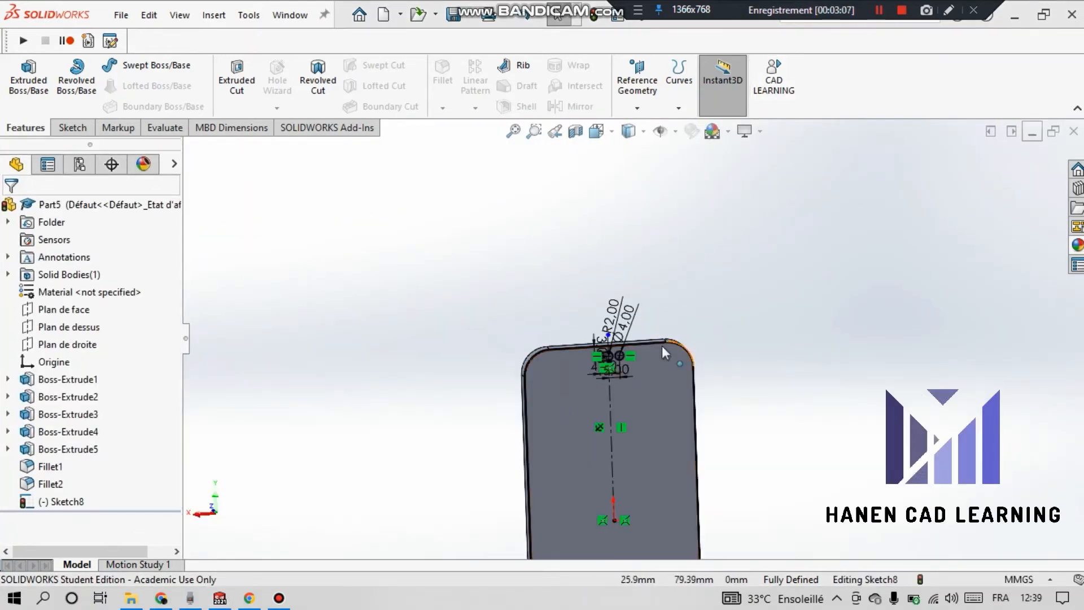
pyautogui.scroll(3, 664, 353)
pyautogui.scroll(-3, 672, 355)
pyautogui.click(24, 85)
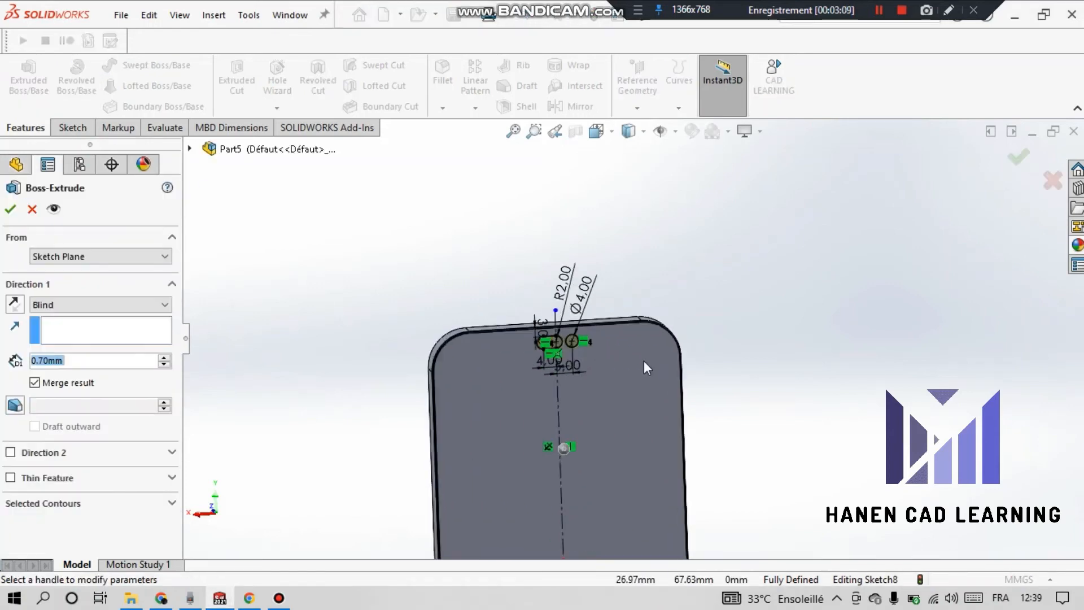
pyautogui.scroll(-4, 644, 360)
pyautogui.write('0.')
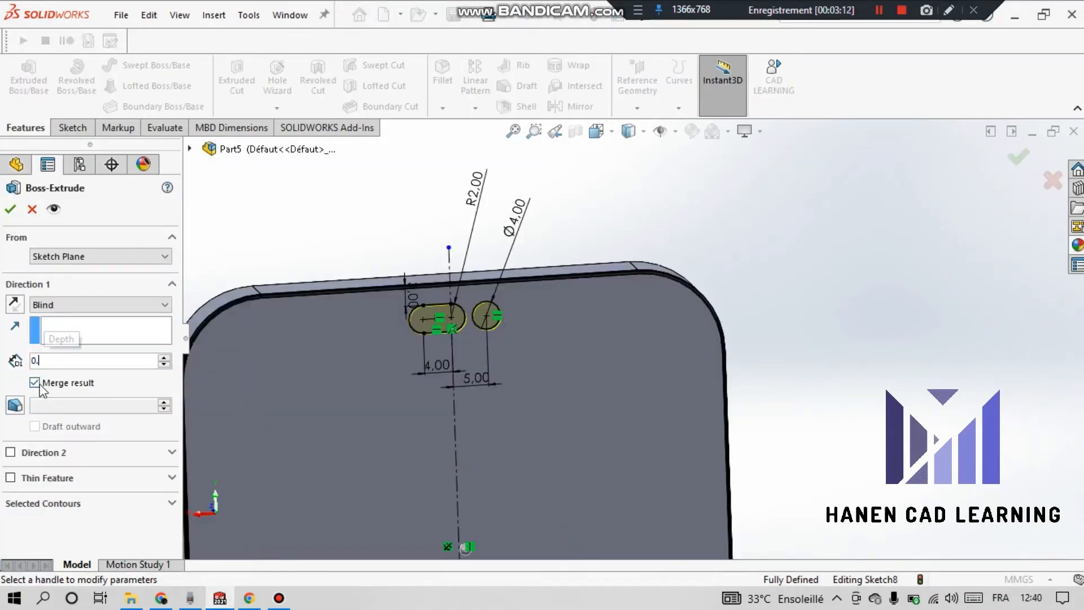
pyautogui.write('001')
pyautogui.click(342, 222)
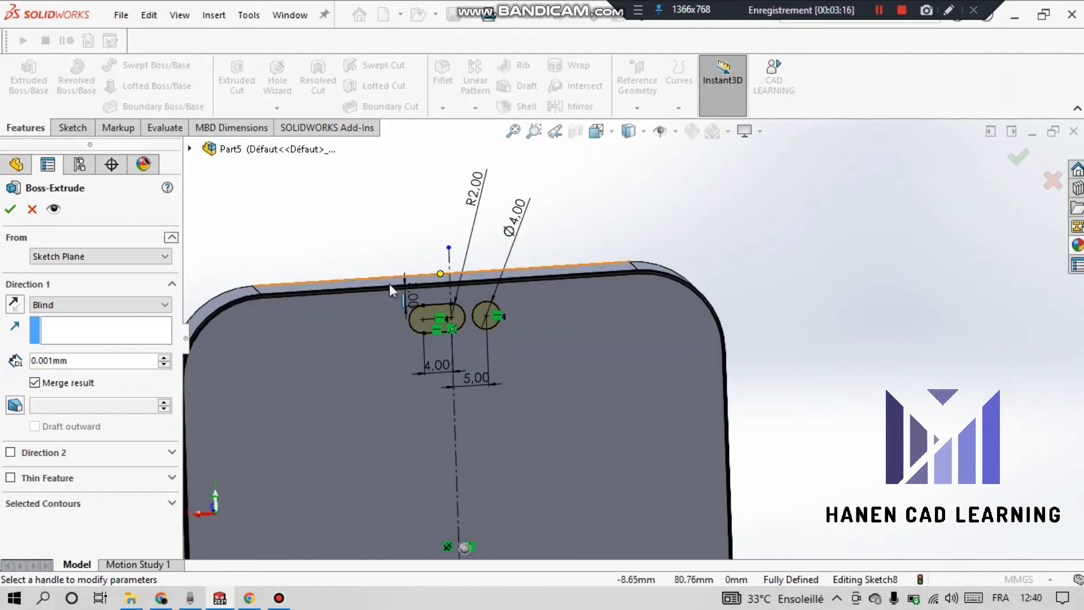
pyautogui.press('Return')
pyautogui.moveTo(244, 230); pyautogui.dragTo(433, 346, button='middle')
pyautogui.scroll(4, 420, 350)
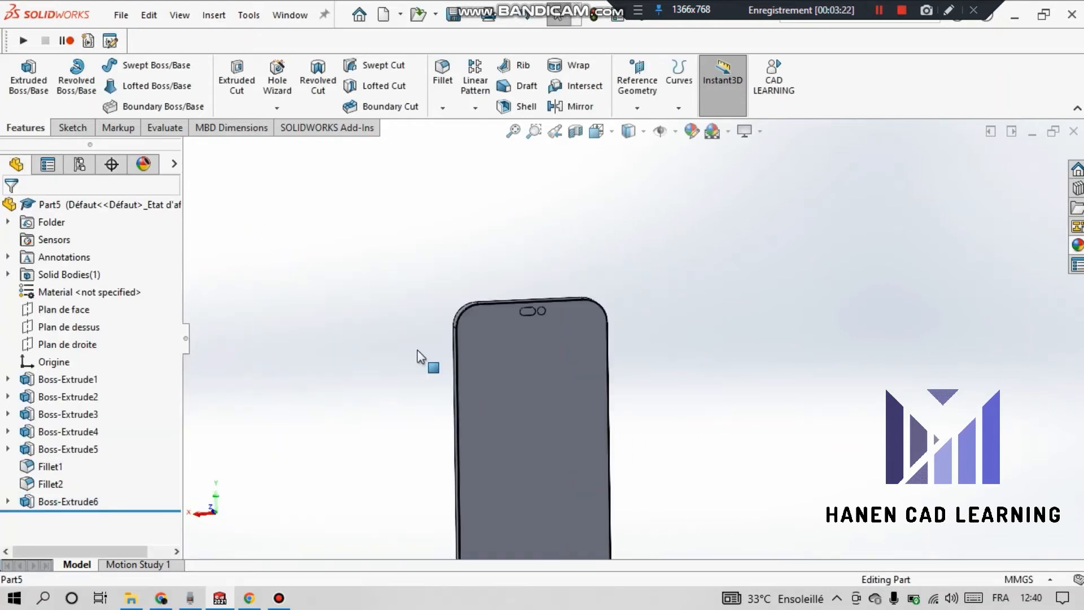
# Apply the standard black colour to the raised slot face and the circular face beside it
pyautogui.click(882, 11)
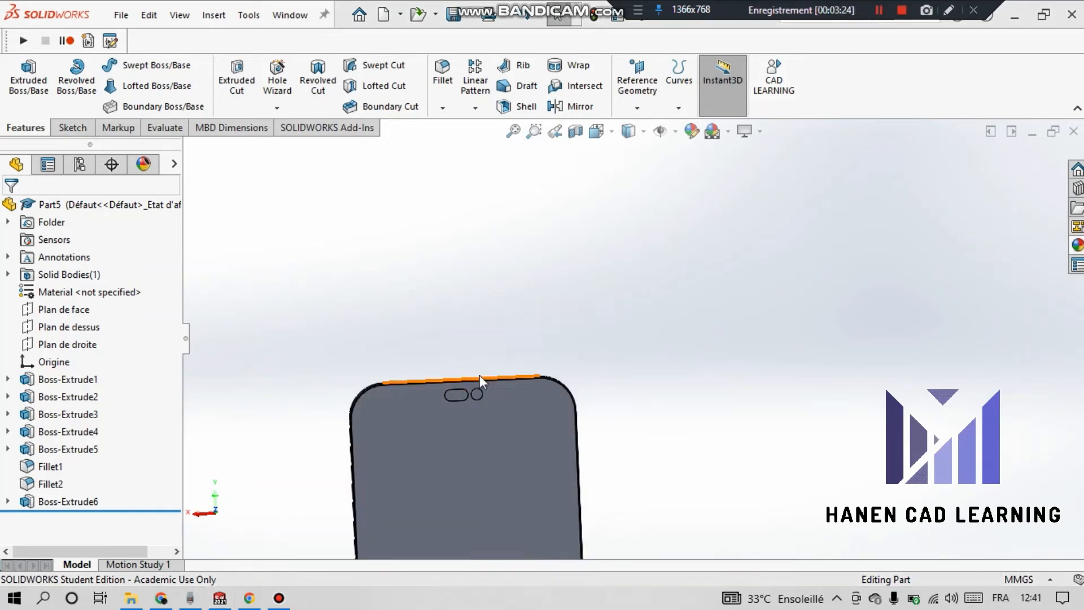
pyautogui.scroll(5, 479, 375)
pyautogui.click(468, 453)
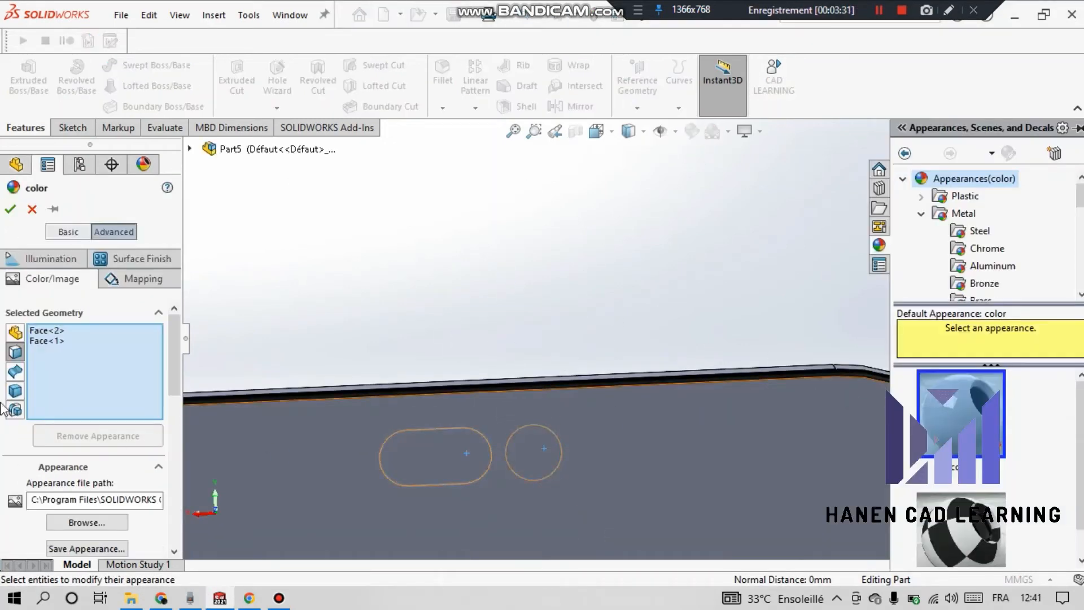
pyautogui.moveTo(174, 354); pyautogui.dragTo(174, 417)
pyautogui.click(386, 447)
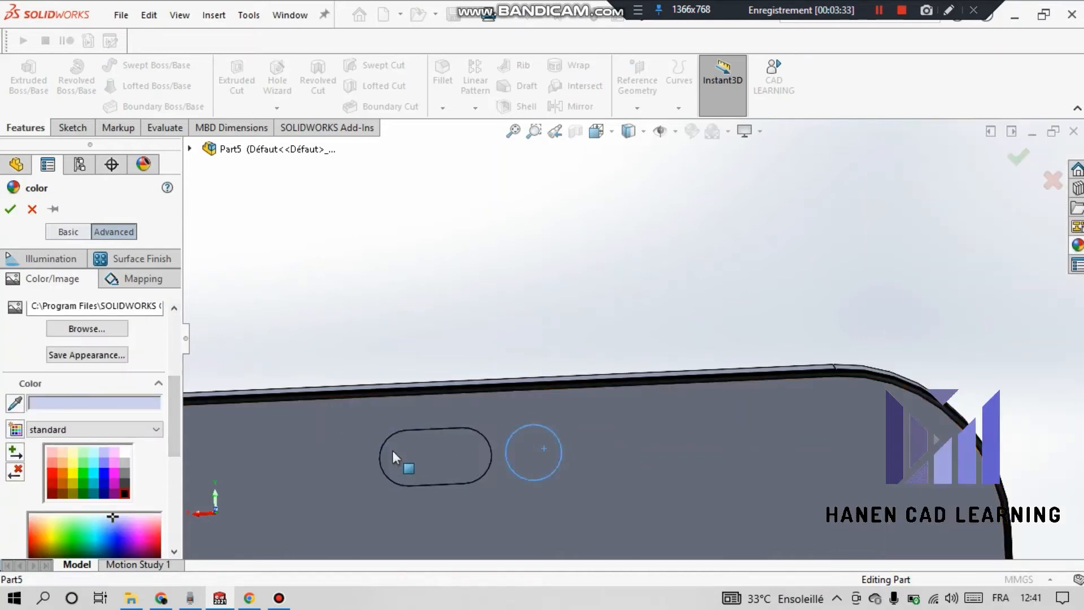
pyautogui.click(550, 452)
pyautogui.scroll(2, 154, 429)
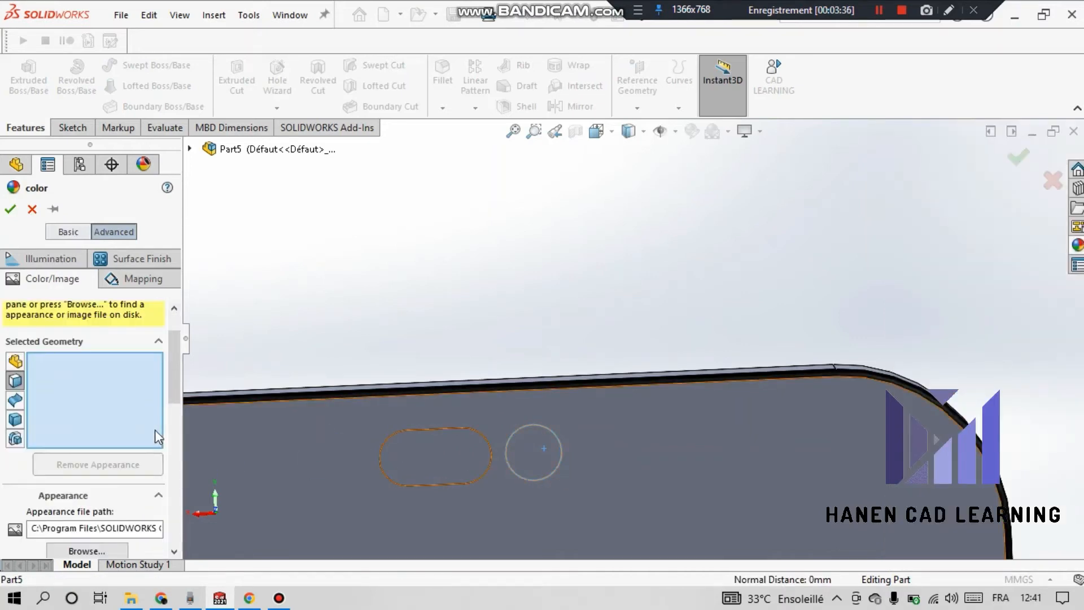
pyautogui.click(387, 449)
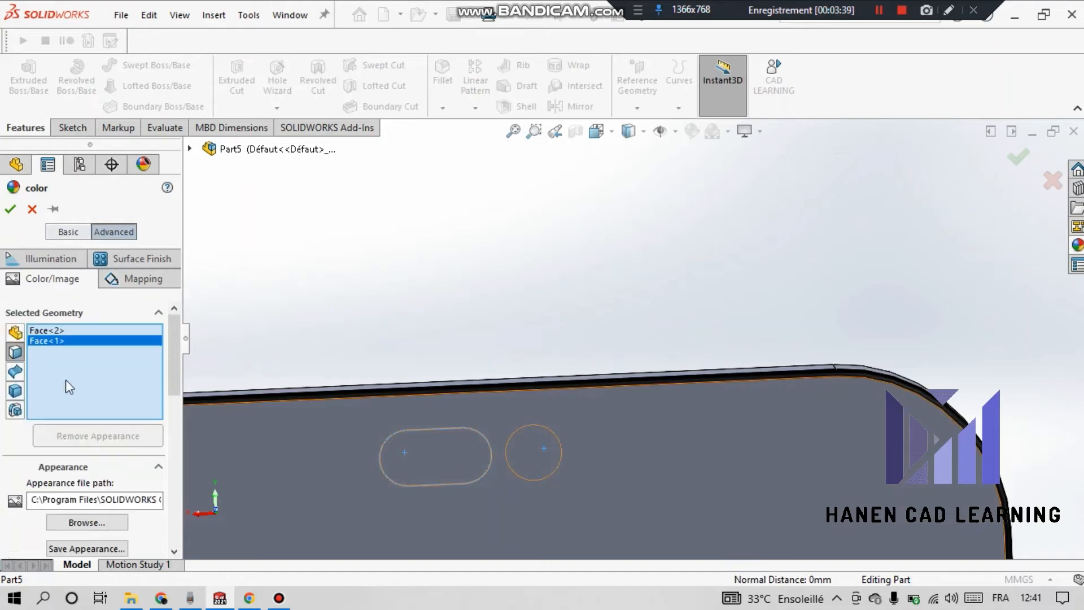
pyautogui.scroll(-3, 65, 379)
pyautogui.click(122, 548)
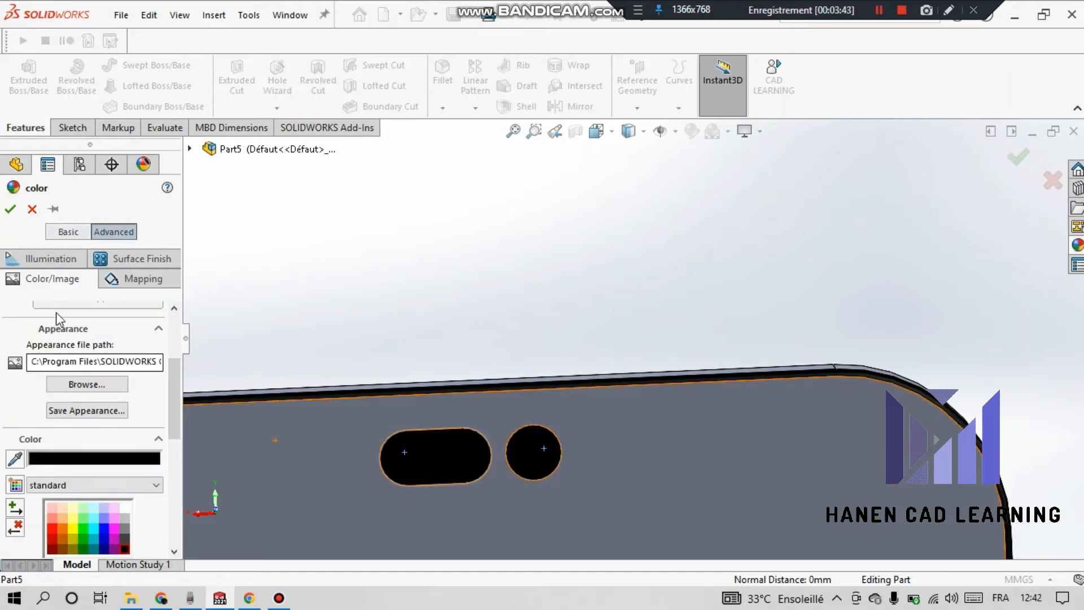
pyautogui.click(11, 209)
# Start a new sketch on the black slot face near the phone's upper edge
pyautogui.scroll(-5, 521, 426)
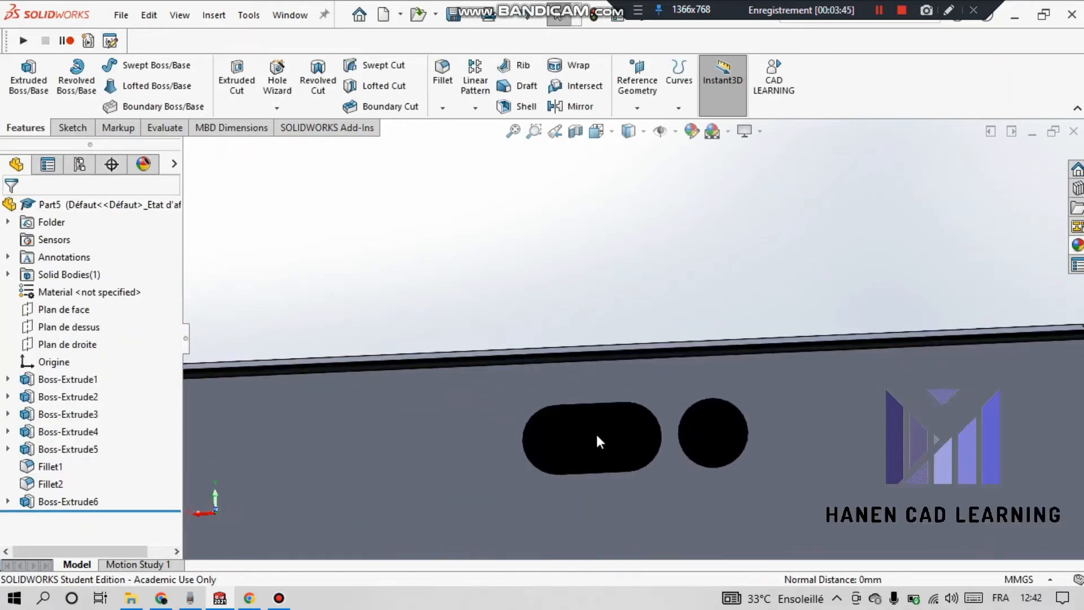
pyautogui.click(596, 432)
pyautogui.click(511, 305)
pyautogui.scroll(-3, 615, 406)
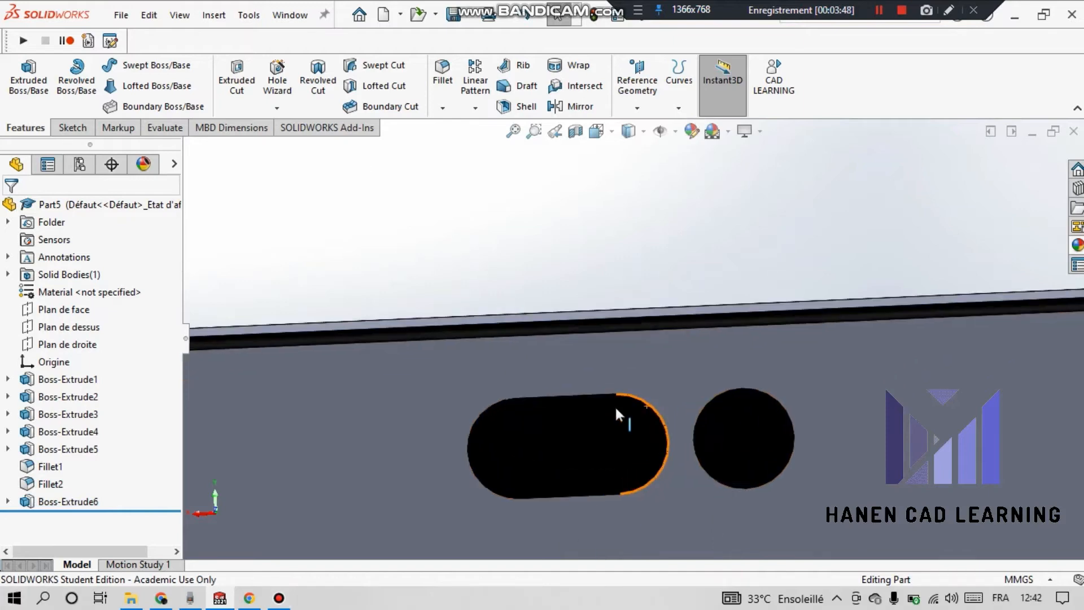
pyautogui.click(441, 429)
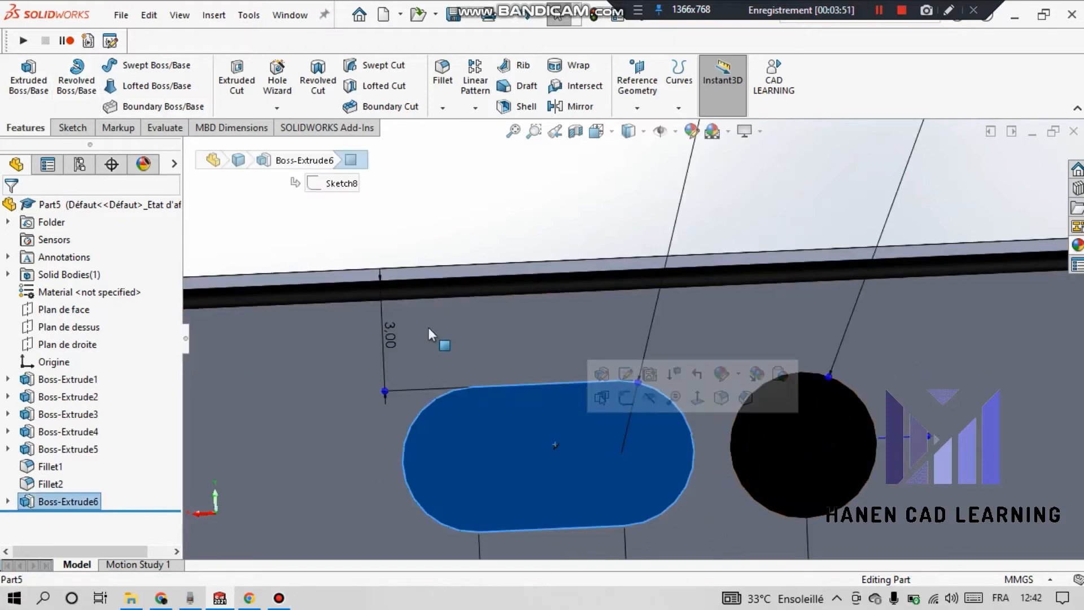
pyautogui.click(83, 132)
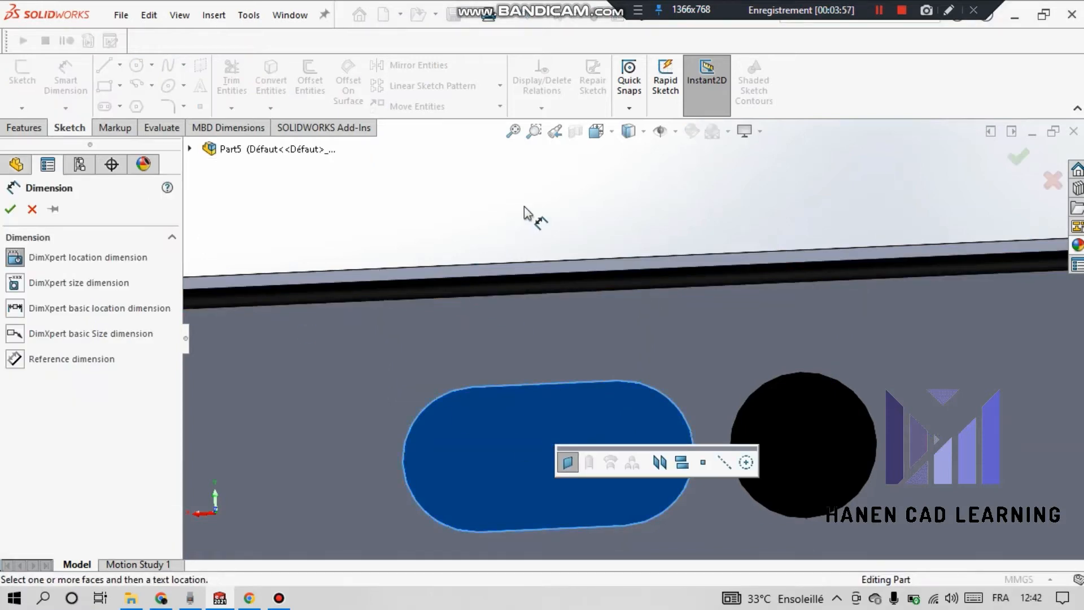
pyautogui.click(1057, 181)
pyautogui.click(18, 78)
# Draw a circle about 2 mm in diameter centred in the slot's rounded end farthest from the round face
pyautogui.click(550, 417)
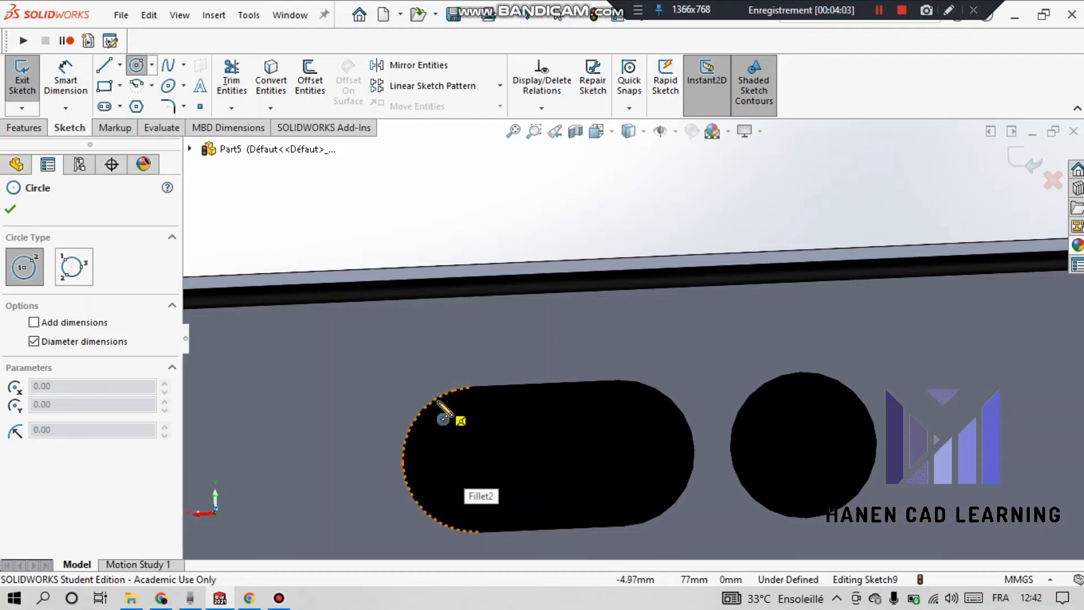
pyautogui.click(475, 458)
pyautogui.click(445, 479)
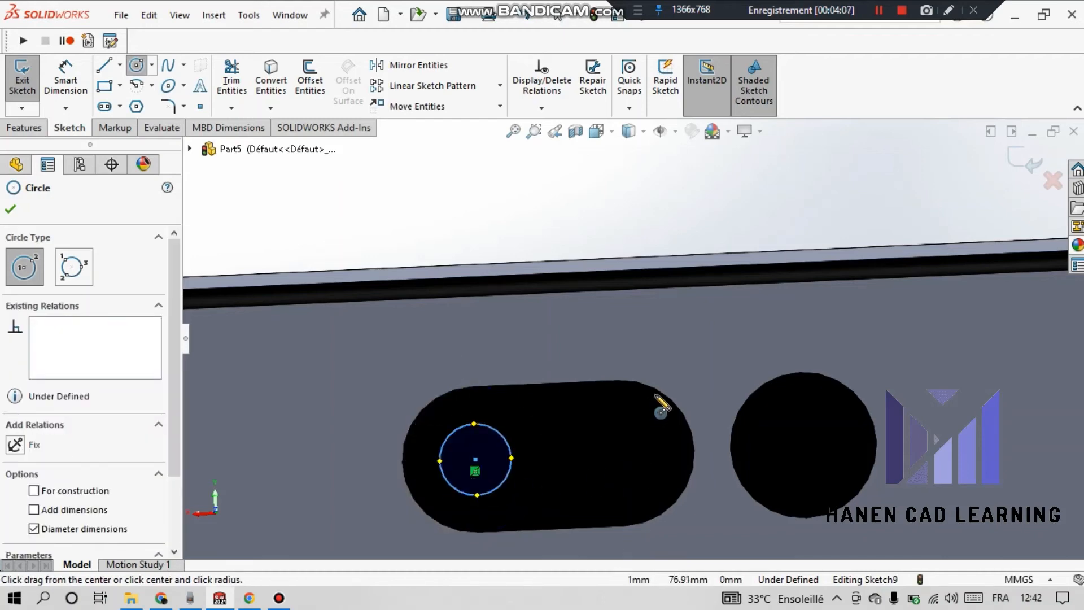
# Draw a circle centred on the black round face and another about 2.2 mm in diameter in the slot's nearer rounded end
pyautogui.click(808, 373)
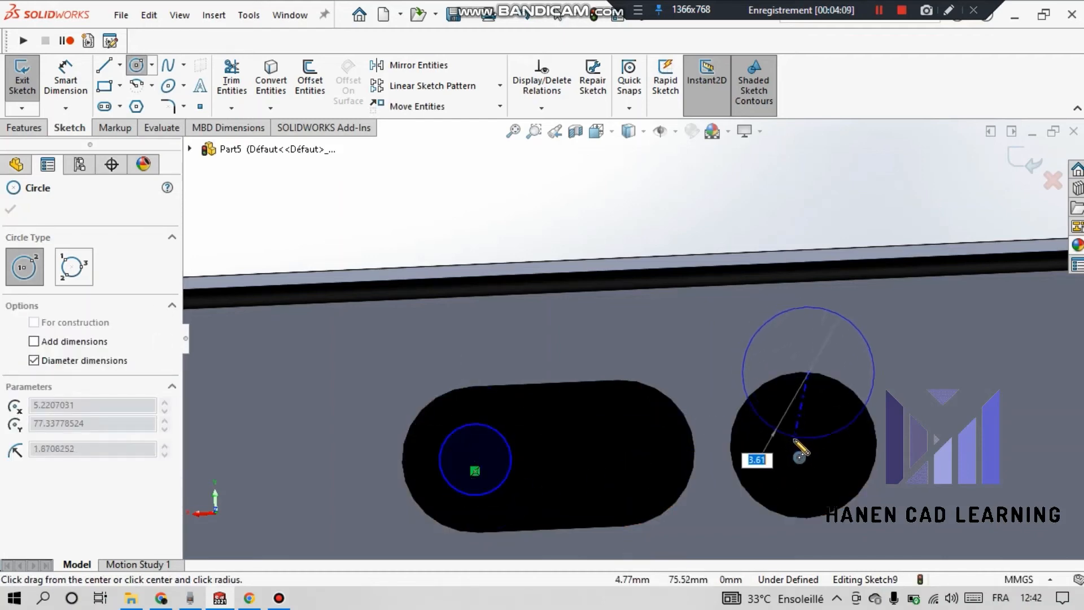
pyautogui.press('Escape')
pyautogui.click(136, 65)
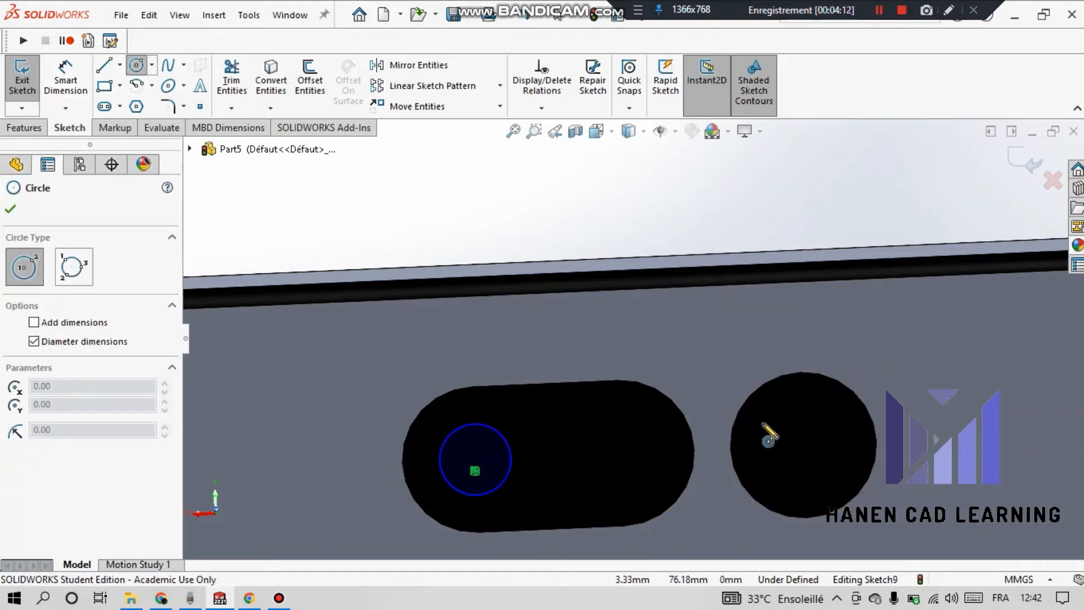
pyautogui.click(803, 455)
pyautogui.click(776, 482)
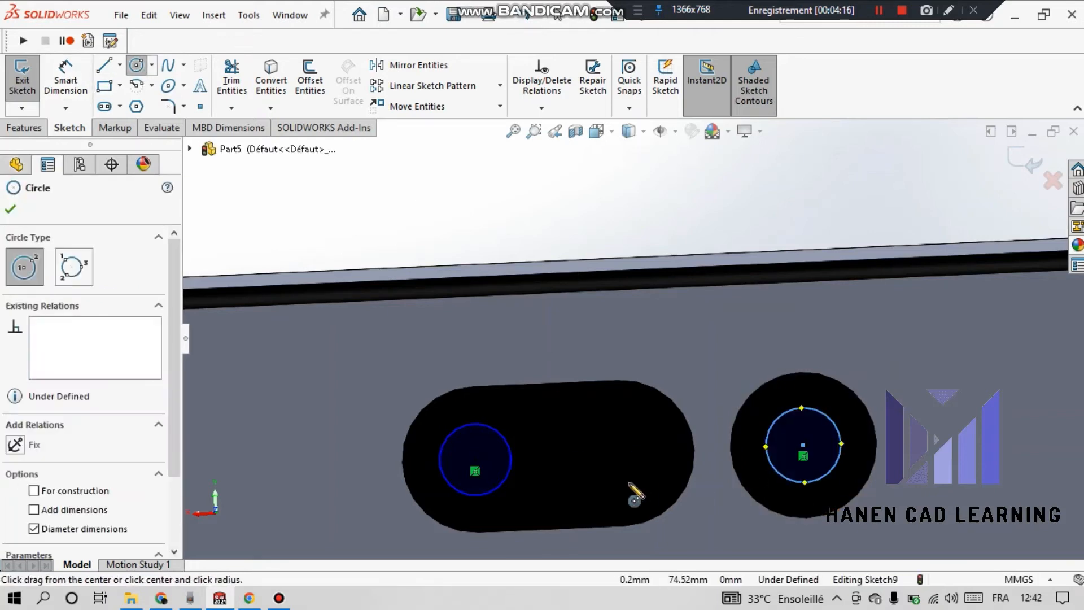
pyautogui.click(621, 452)
pyautogui.click(600, 486)
pyautogui.rightClick(537, 235)
pyautogui.click(556, 247)
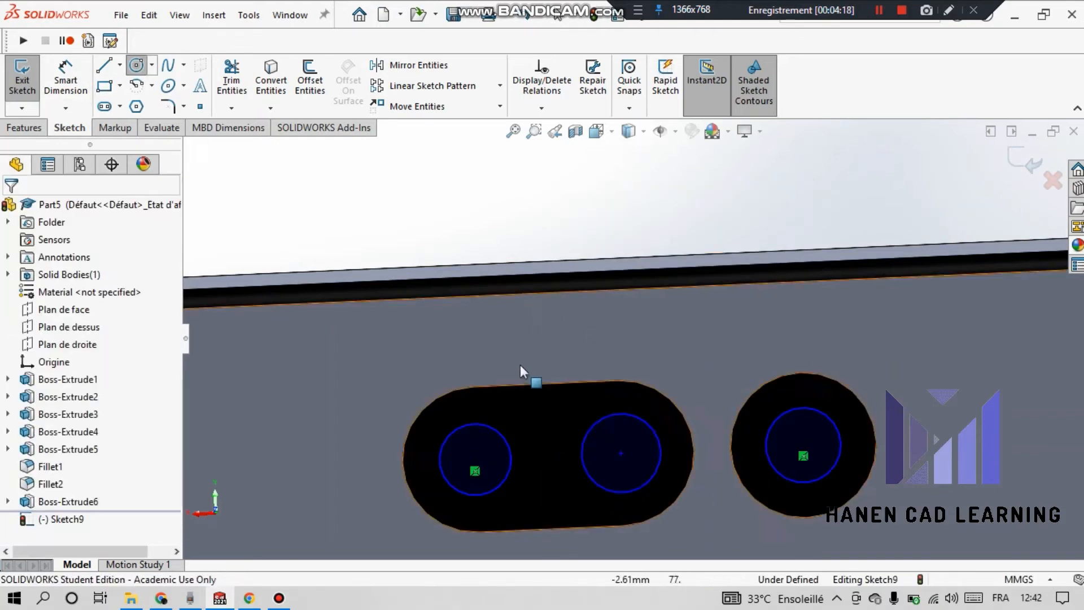
# Dimension the circle in the slot's end farthest from the round face to a 2 mm diameter
pyautogui.click(506, 441)
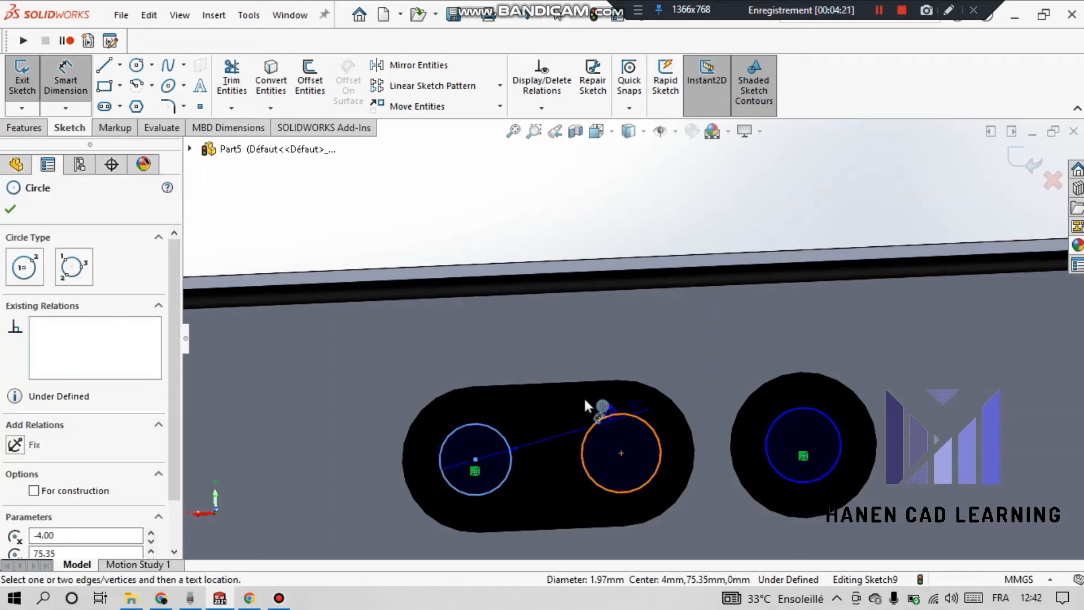
pyautogui.click(507, 236)
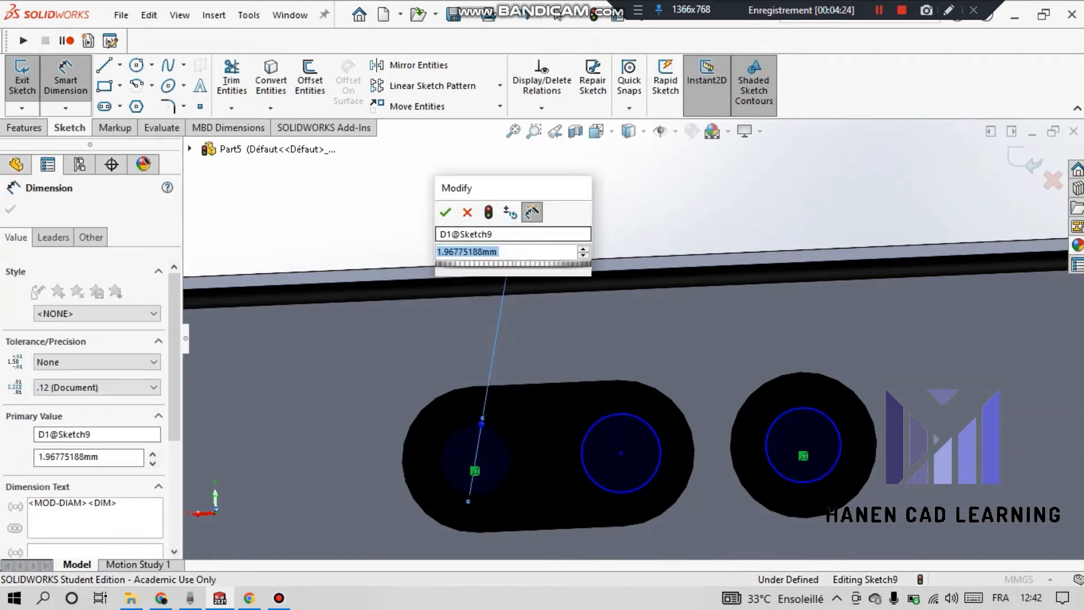
pyautogui.write('2')
pyautogui.press('Return')
pyautogui.rightClick(604, 210)
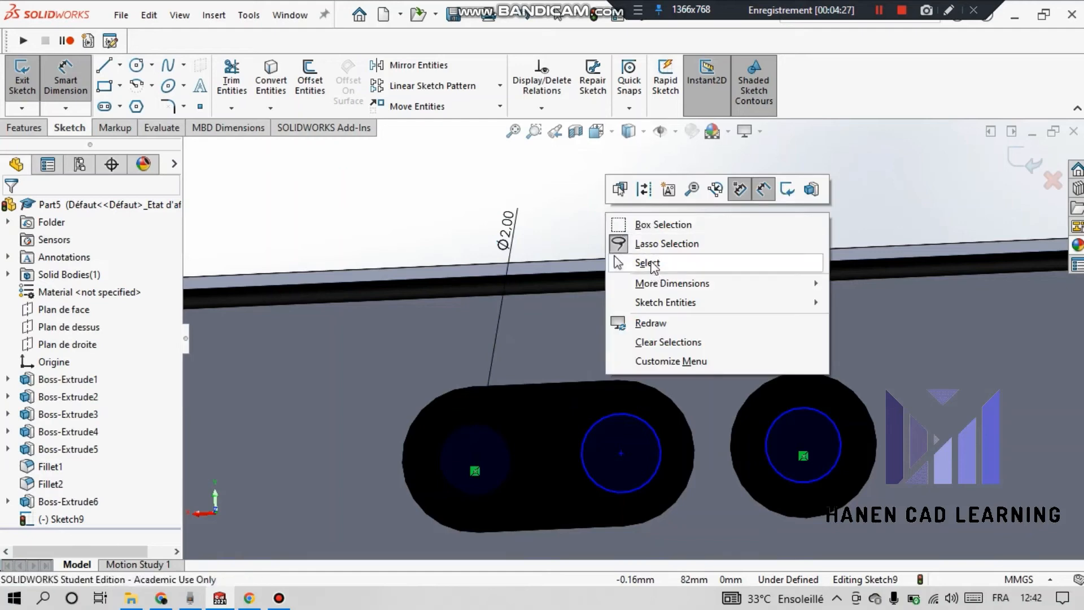
pyautogui.click(634, 259)
# Try to add a concentric relation between the three small lens circles
pyautogui.click(500, 435)
pyautogui.keyDown('ctrl'); pyautogui.click(635, 425); pyautogui.keyUp('ctrl')
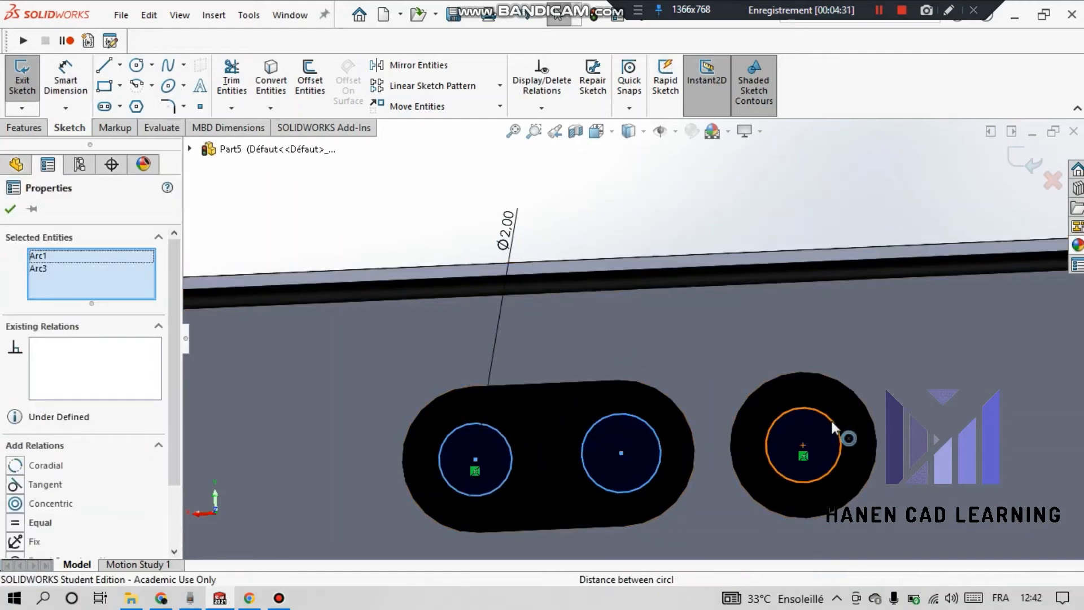
pyautogui.keyDown('ctrl'); pyautogui.click(831, 419); pyautogui.keyUp('ctrl')
pyautogui.click(902, 350)
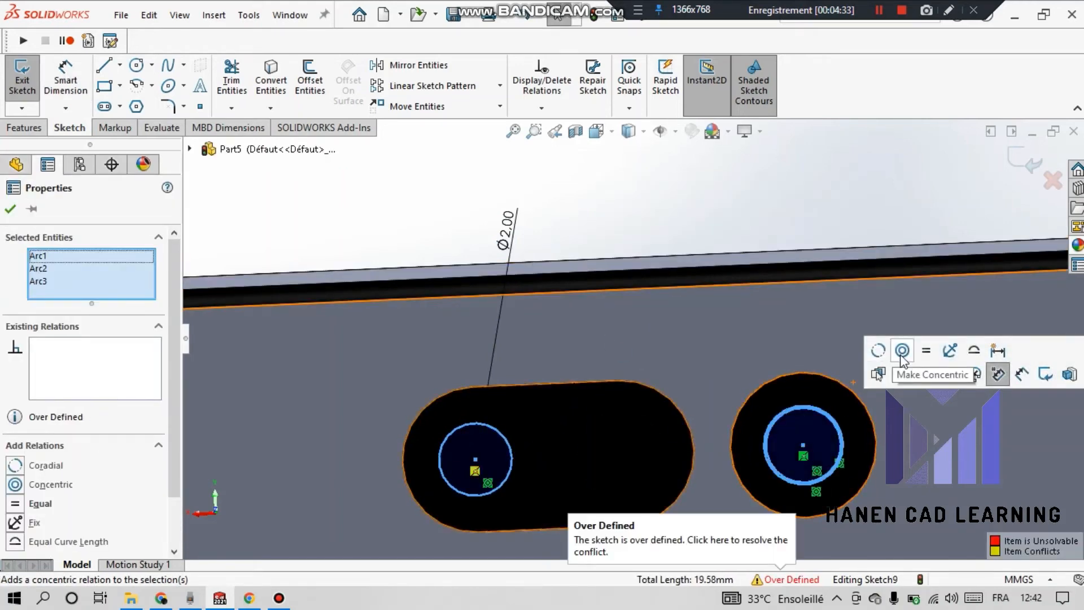
pyautogui.scroll(4, 762, 437)
pyautogui.scroll(-3, 761, 438)
# Open the over-defined sketch repair, dismiss it and undo the concentric relation between the three circles
pyautogui.click(794, 579)
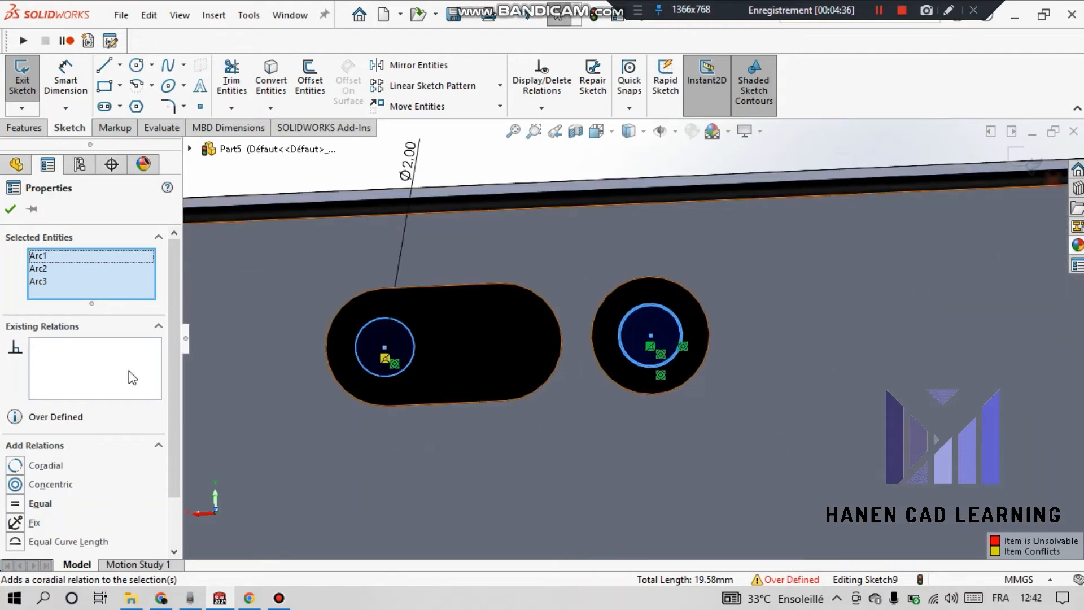
pyautogui.click(10, 209)
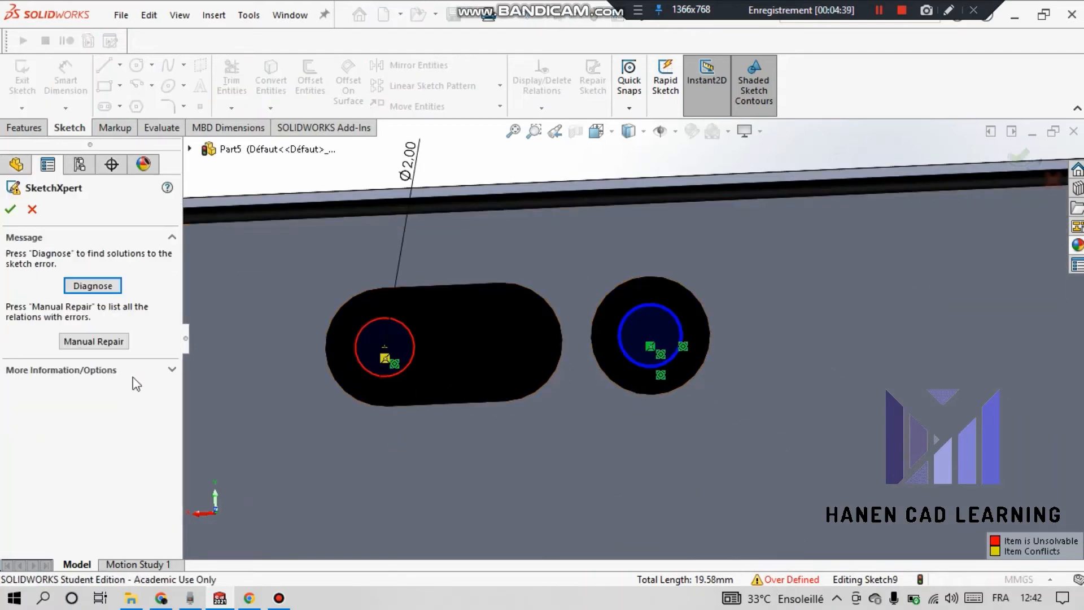
pyautogui.click(33, 209)
pyautogui.hotkey('ctrl', 'z')
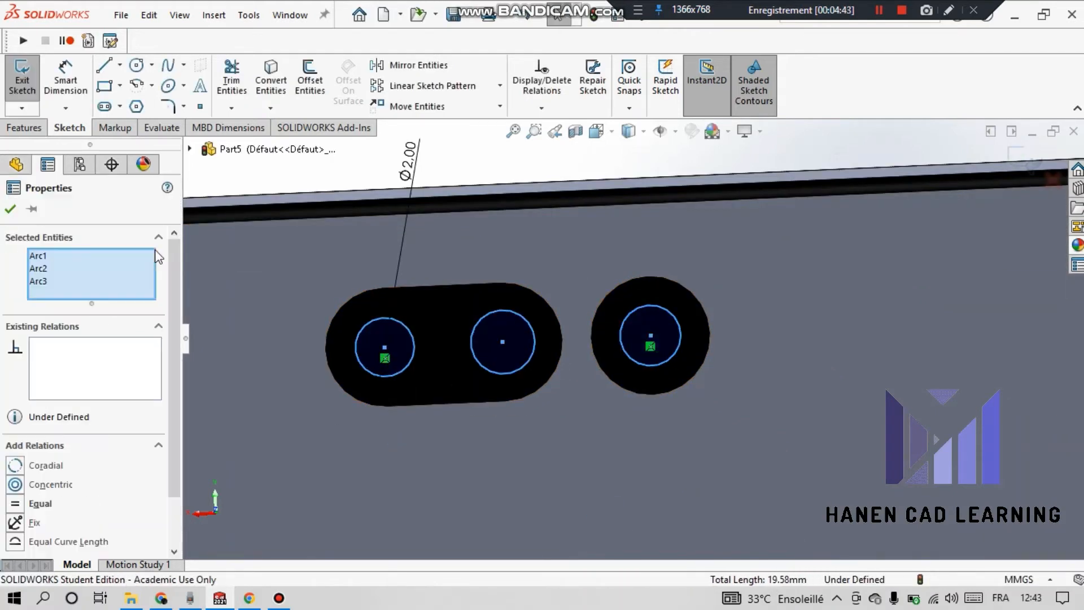
pyautogui.click(522, 310)
# Make the undimensioned circle in the slot concentric with the slot's rounded end nearest the round face
pyautogui.scroll(-3, 565, 226)
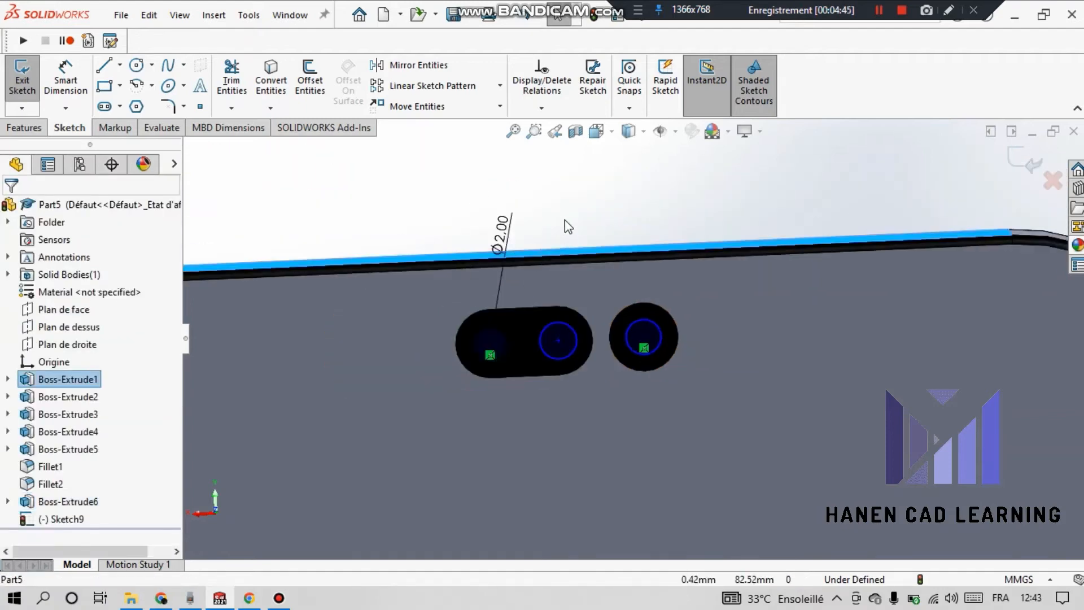
pyautogui.scroll(3, 567, 504)
pyautogui.click(635, 415)
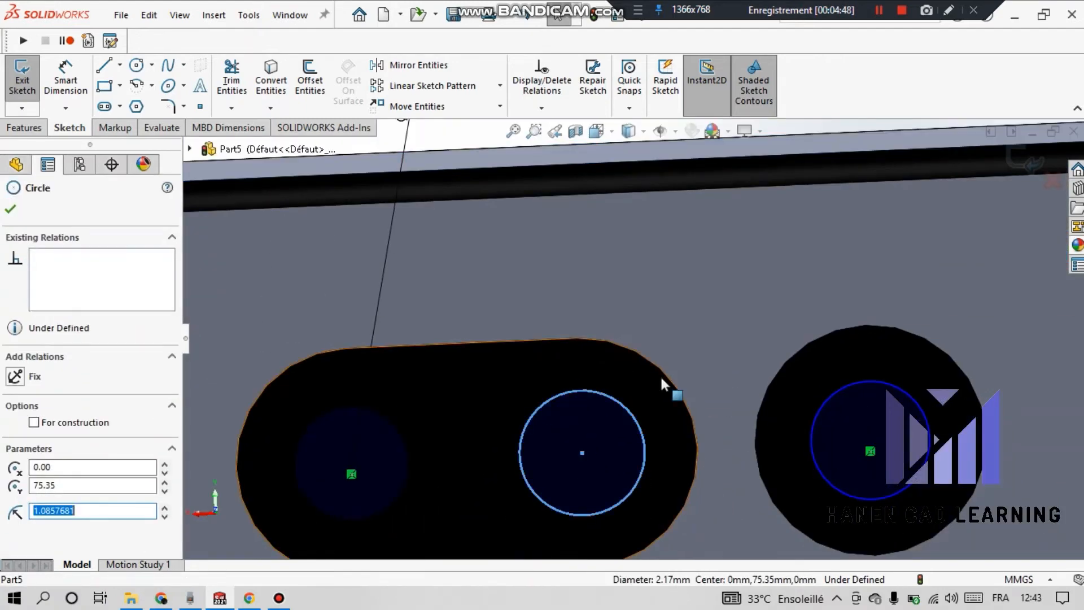
pyautogui.keyDown('ctrl'); pyautogui.click(666, 375); pyautogui.keyUp('ctrl')
pyautogui.click(761, 304)
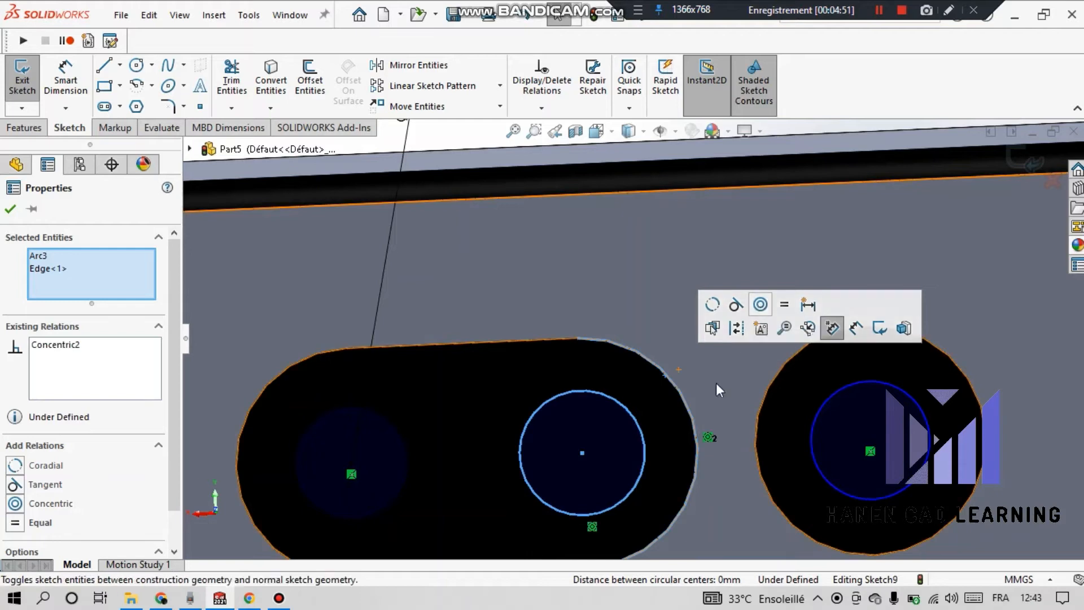
# Make the round face's inner circle concentric with its outer edge, and the 2 mm circle concentric with the slot's far rounded end
pyautogui.click(853, 393)
pyautogui.keyDown('ctrl'); pyautogui.click(857, 327); pyautogui.keyUp('ctrl')
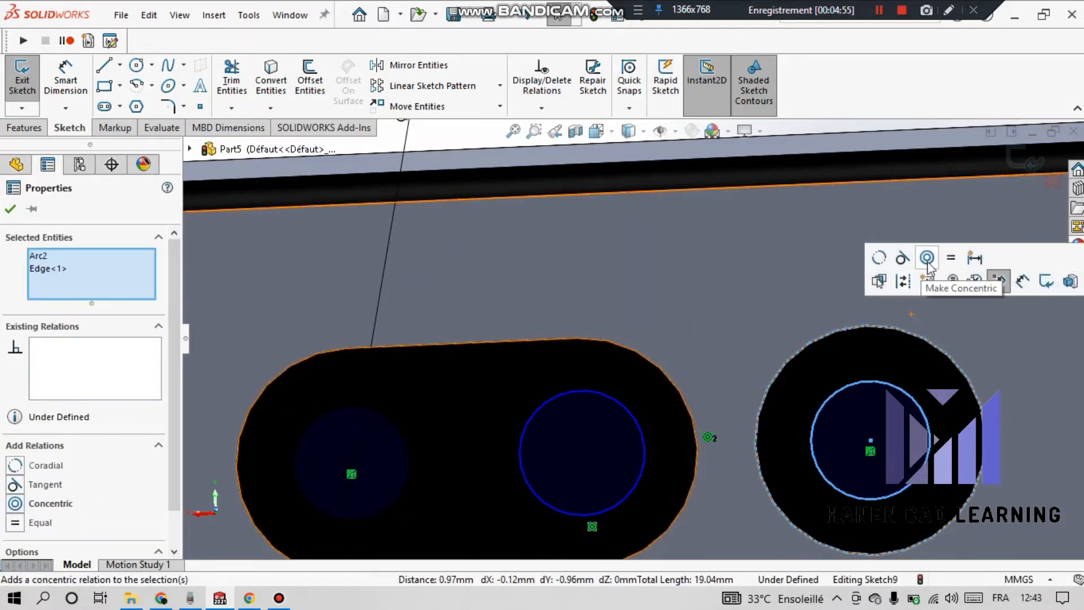
pyautogui.click(408, 437)
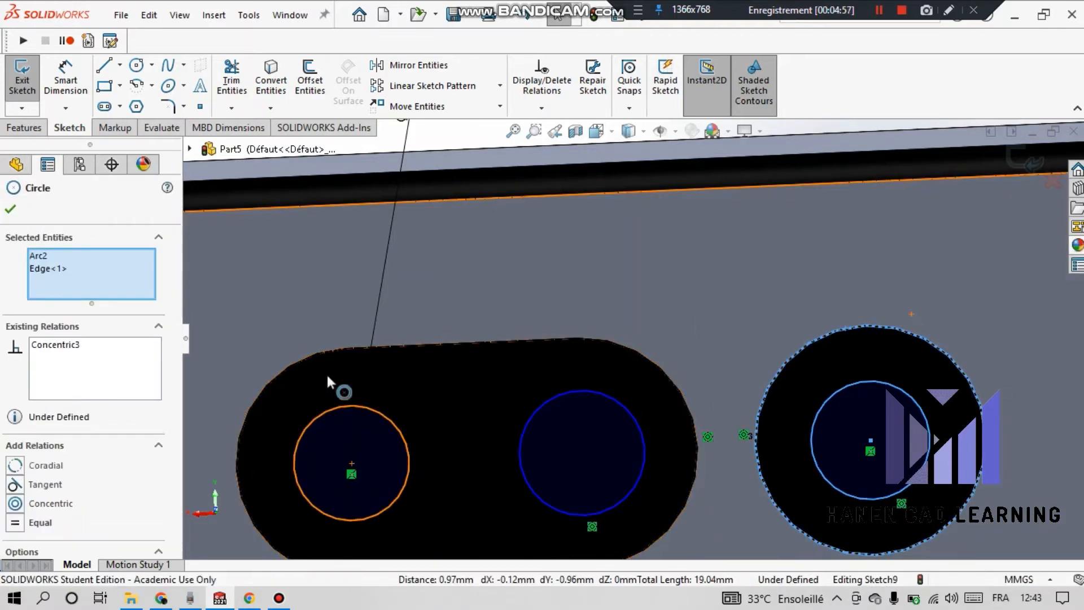
pyautogui.keyDown('ctrl'); pyautogui.click(296, 371); pyautogui.keyUp('ctrl')
pyautogui.click(385, 295)
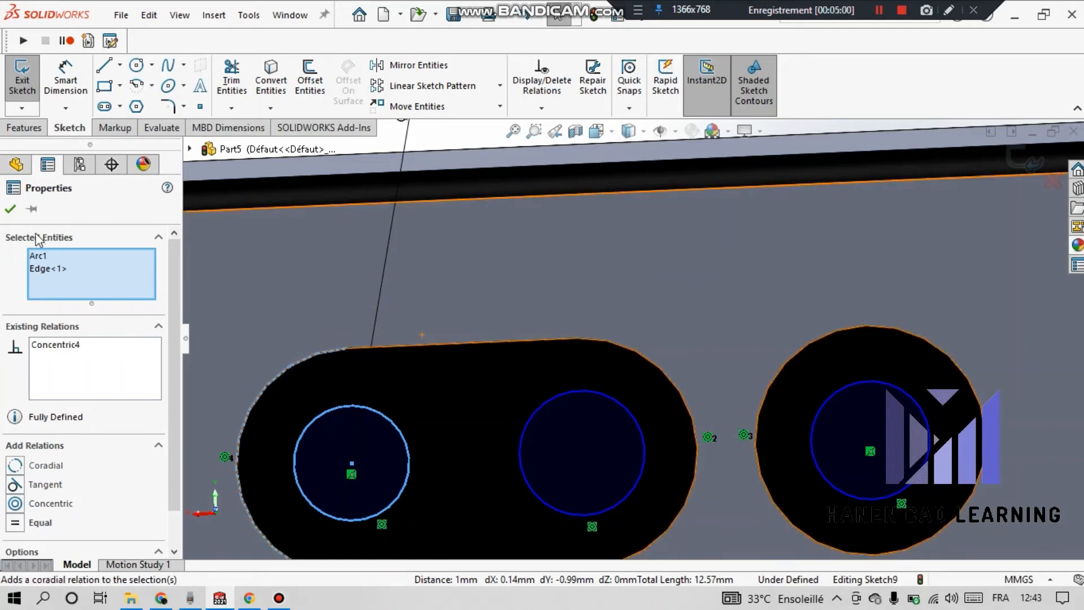
# Make the three small circles in the slot and the round face equal in size
pyautogui.keyDown('ctrl'); pyautogui.click(555, 398); pyautogui.keyUp('ctrl')
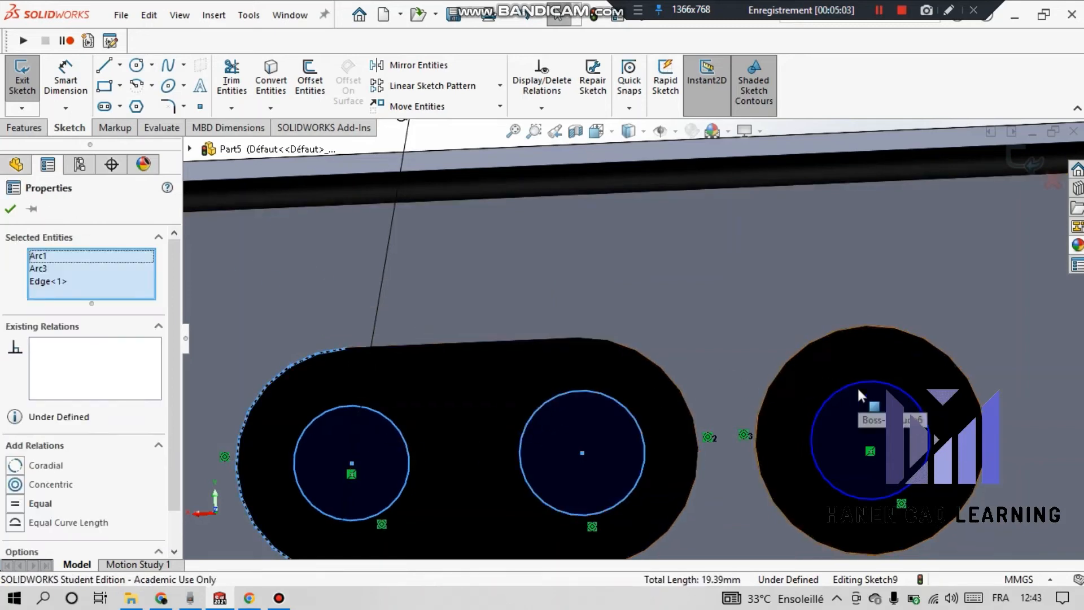
pyautogui.keyDown('ctrl'); pyautogui.click(857, 386); pyautogui.keyUp('ctrl')
pyautogui.click(50, 294)
pyautogui.rightClick(55, 294)
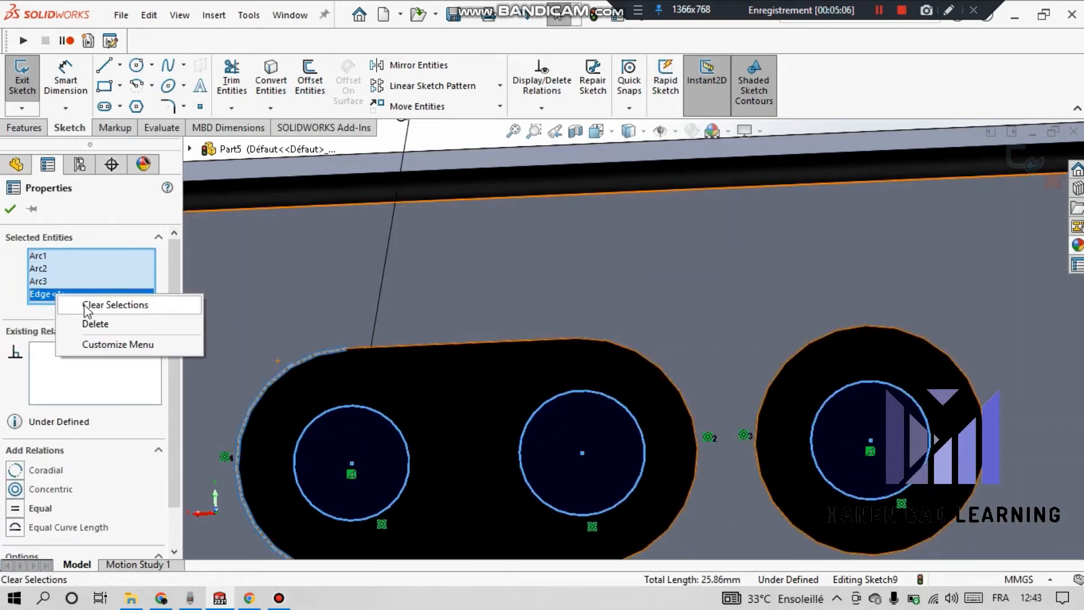
pyautogui.click(93, 326)
pyautogui.click(40, 506)
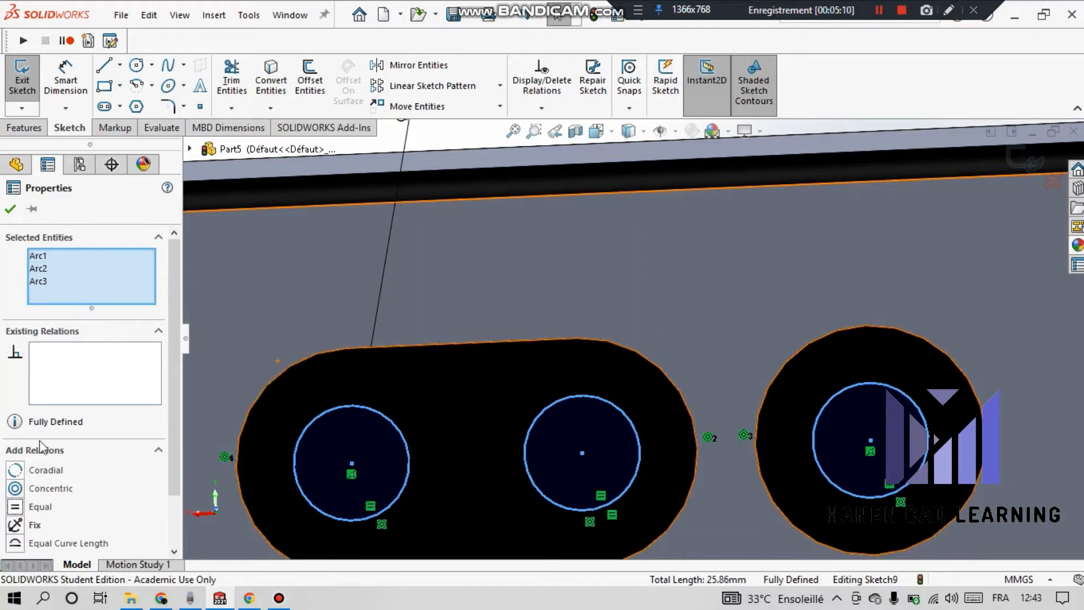
pyautogui.click(10, 209)
# Examine the three small circles and the diameter dimension on the phone's front
pyautogui.scroll(3, 625, 442)
pyautogui.scroll(-4, 574, 322)
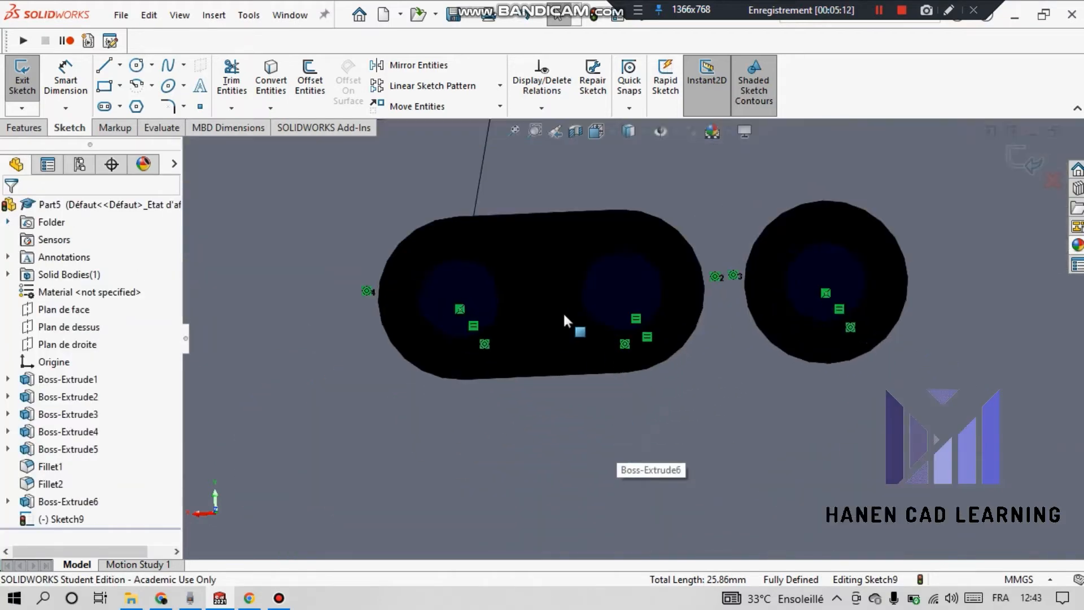
pyautogui.scroll(-2, 628, 292)
pyautogui.scroll(8, 554, 367)
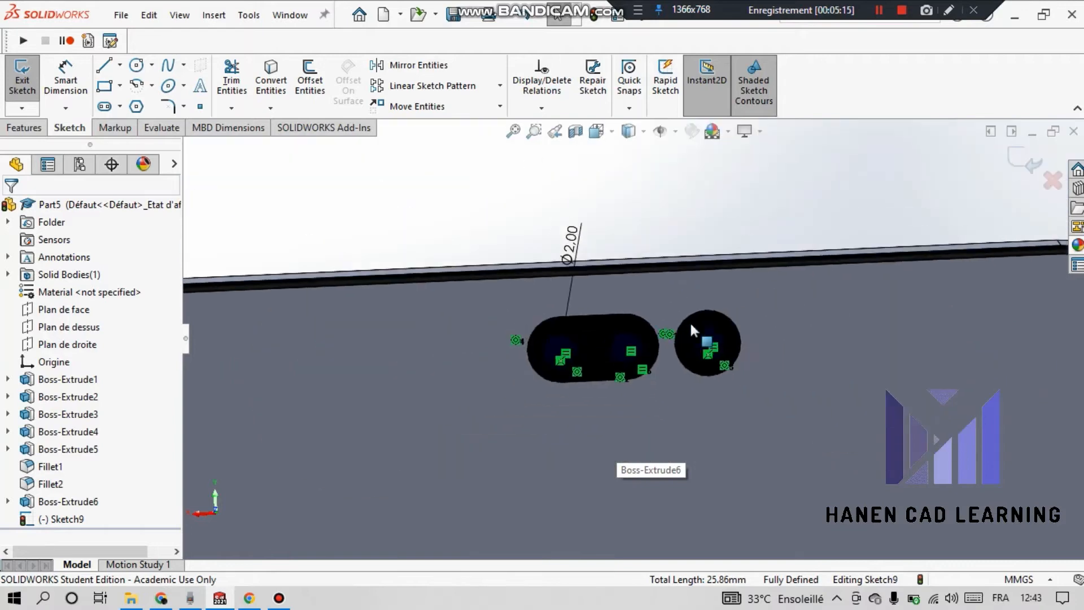
pyautogui.scroll(-2, 690, 321)
pyautogui.scroll(-3, 694, 322)
pyautogui.click(468, 351)
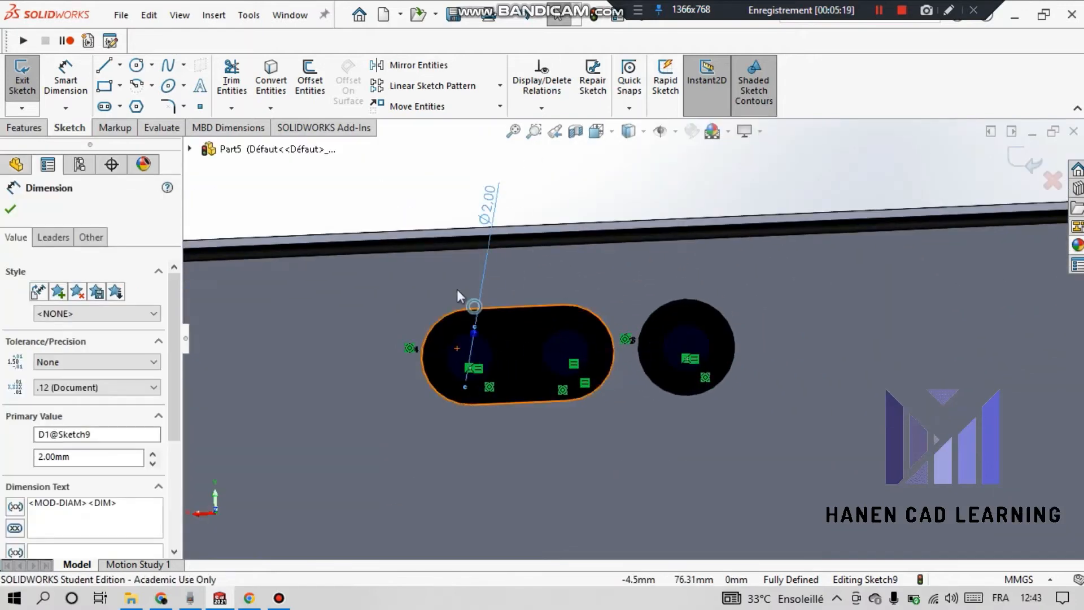
pyautogui.click(450, 221)
pyautogui.scroll(-4, 452, 342)
pyautogui.scroll(6, 638, 260)
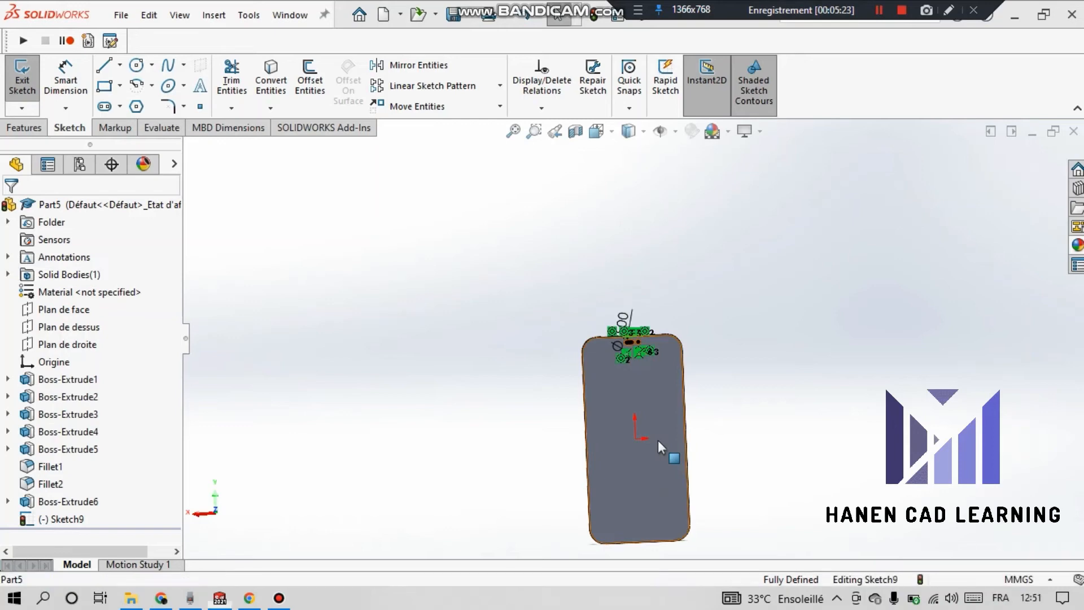
# Exit the sketch of the three small lens circles
pyautogui.click(659, 440)
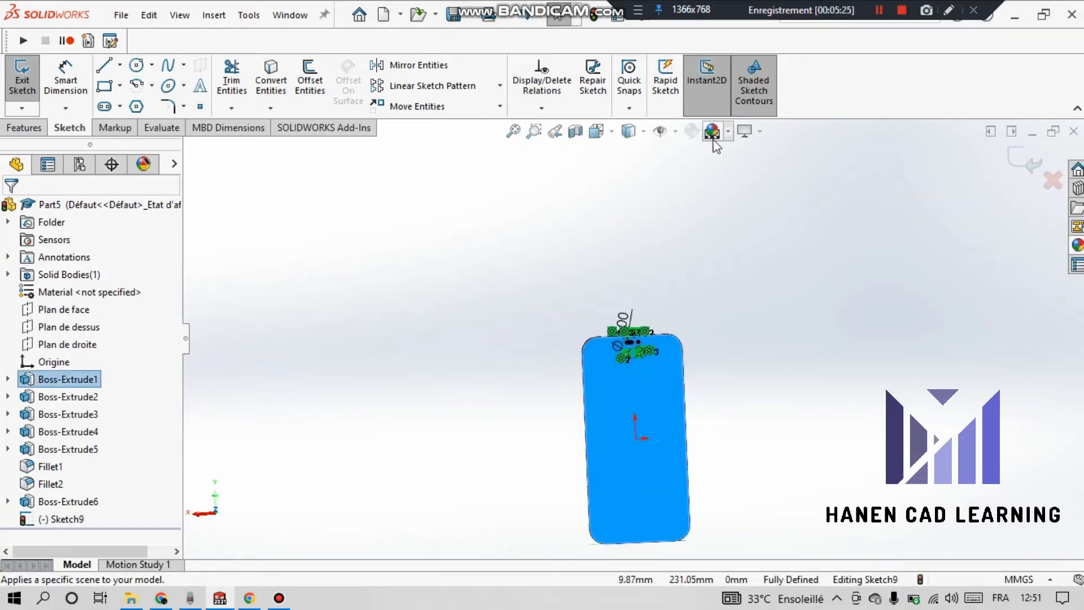
pyautogui.click(551, 327)
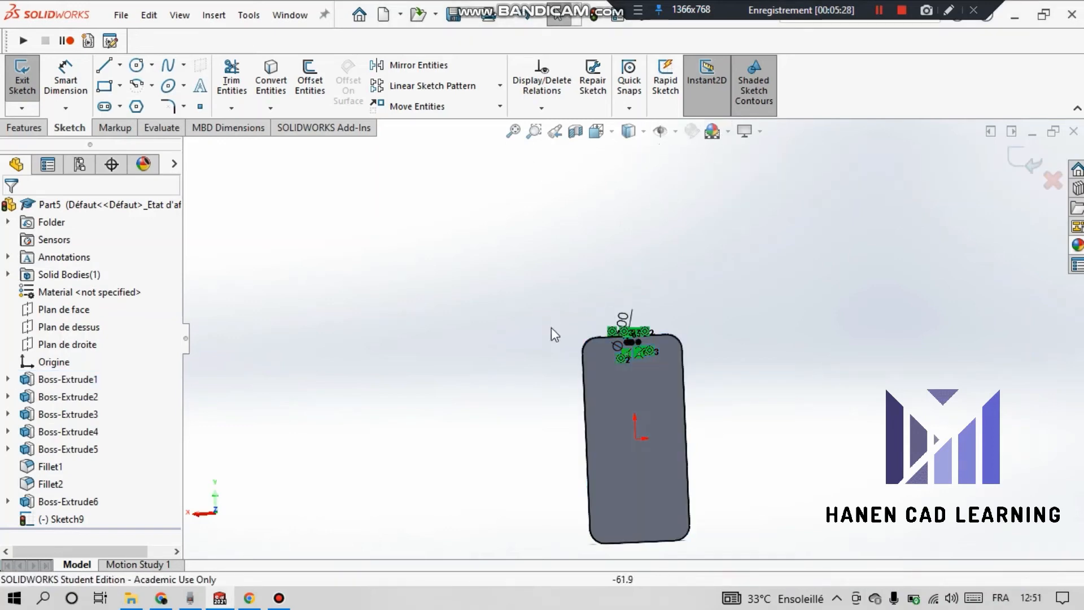
pyautogui.scroll(3, 551, 327)
pyautogui.click(1025, 161)
pyautogui.scroll(-4, 709, 382)
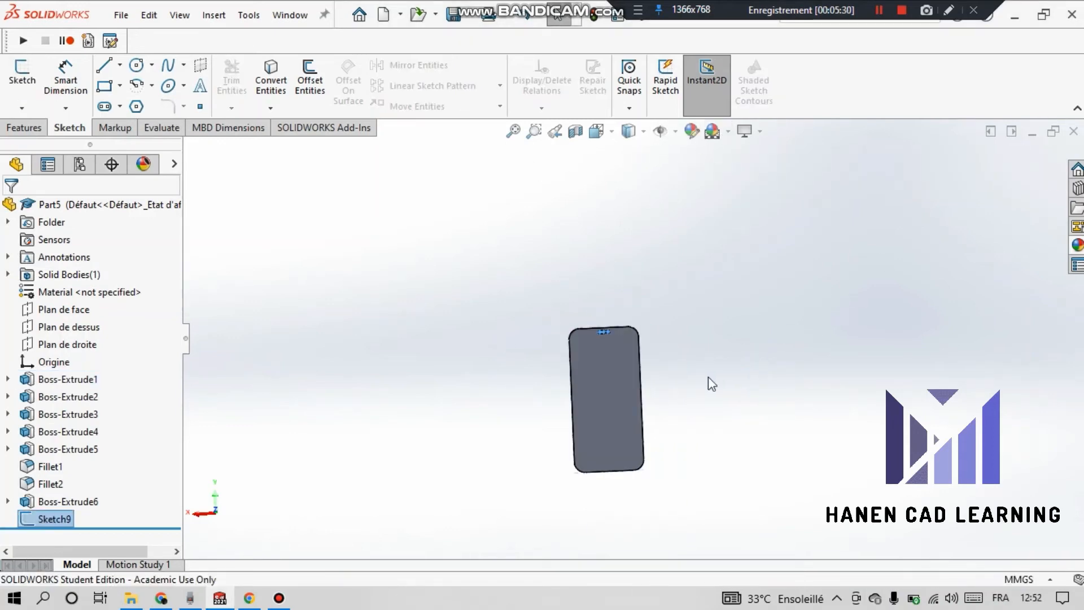
# Open the advanced appearance settings for the phone's front face and browse the Bureau folder for an appearance file
pyautogui.click(520, 375)
pyautogui.click(688, 139)
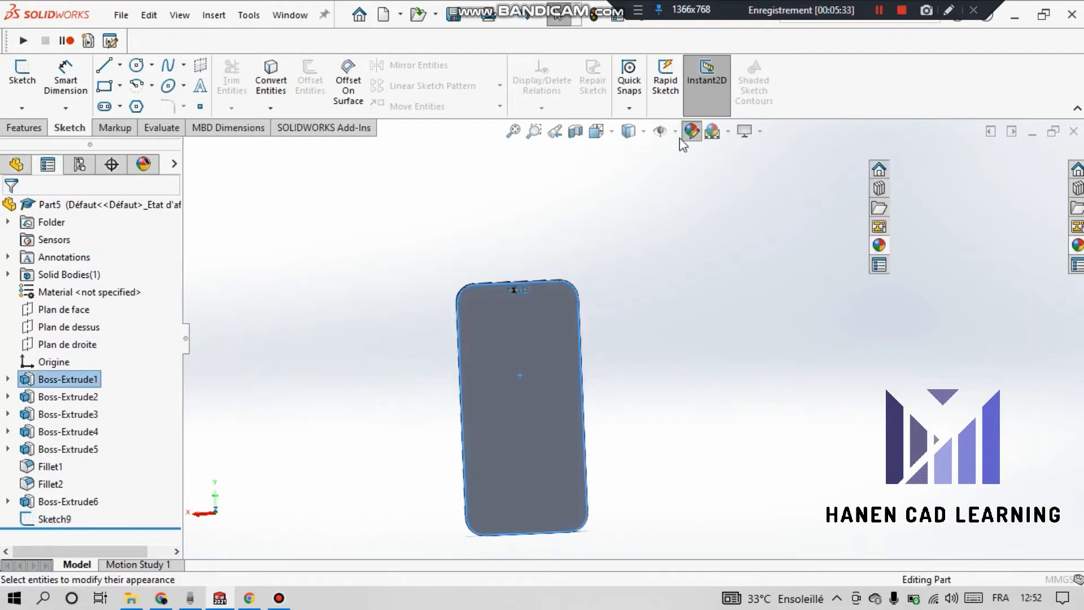
pyautogui.click(115, 237)
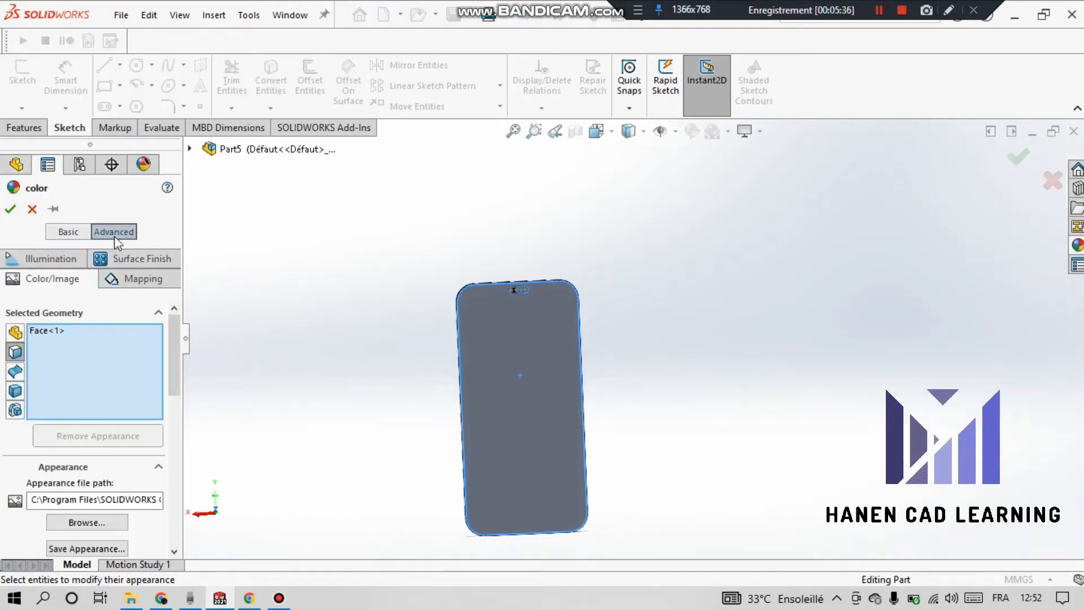
pyautogui.click(115, 523)
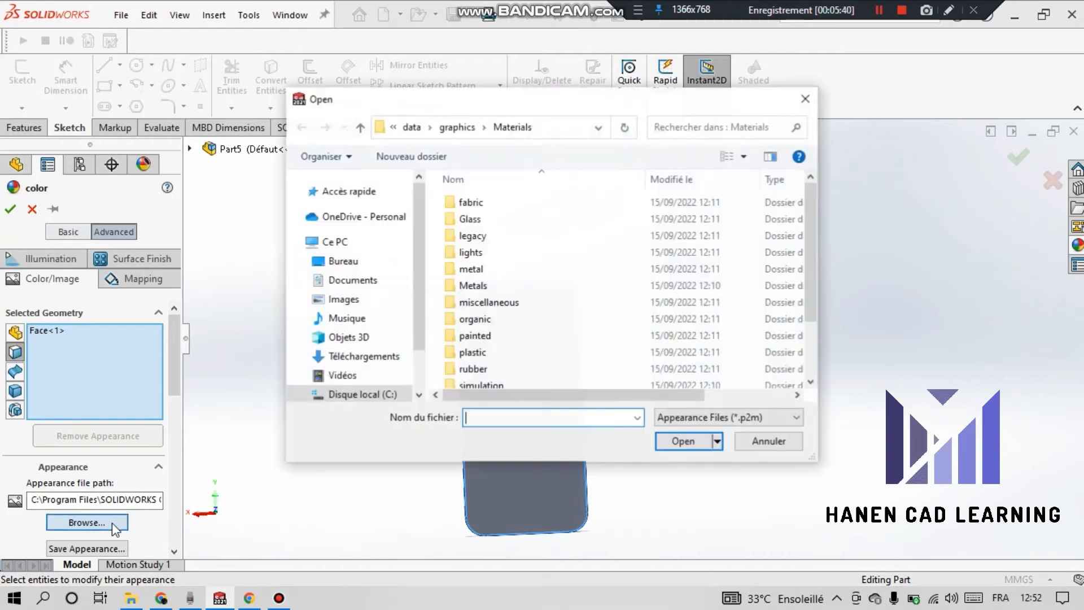
pyautogui.click(344, 261)
pyautogui.scroll(-4, 606, 242)
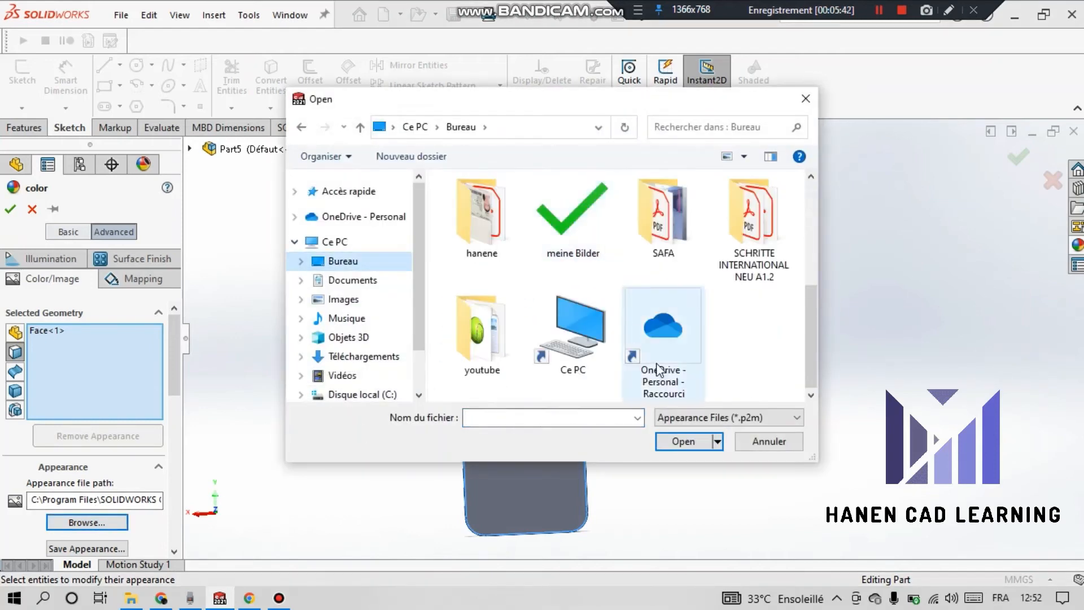
pyautogui.scroll(3, 650, 356)
pyautogui.scroll(-3, 650, 356)
# Set the file filter to all image files and look through the Bureau folder for a screen image
pyautogui.click(729, 418)
pyautogui.click(708, 436)
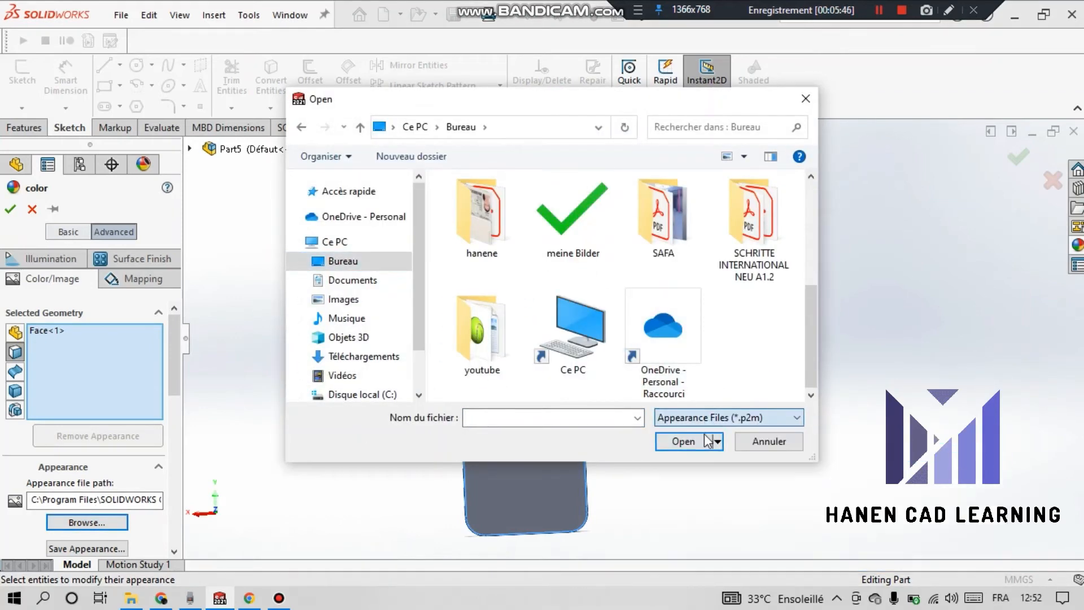
pyautogui.scroll(2, 709, 355)
pyautogui.scroll(-2, 713, 353)
pyautogui.click(697, 421)
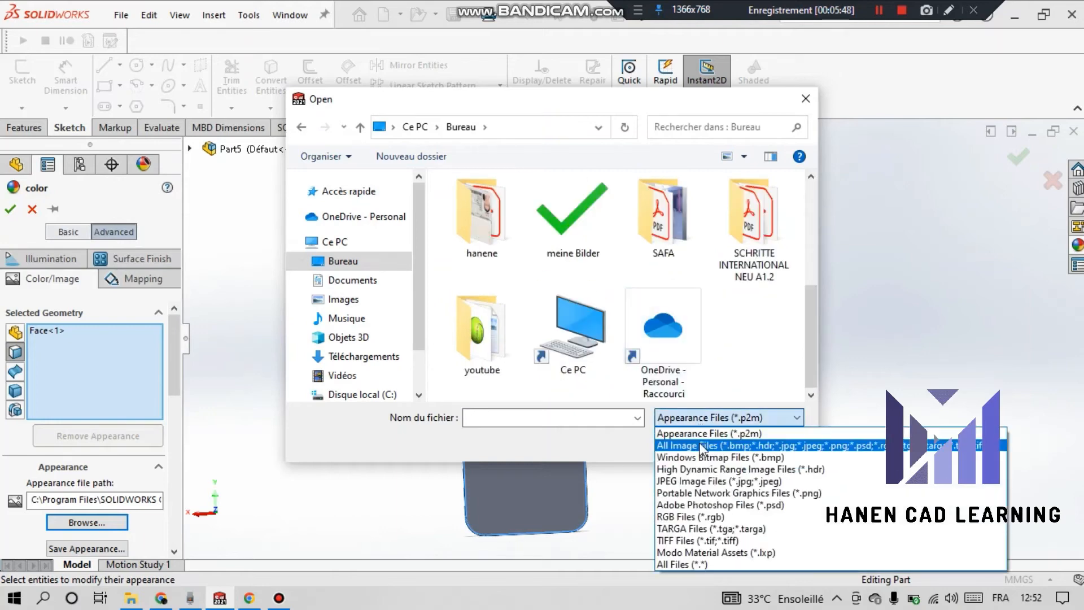
pyautogui.click(706, 445)
pyautogui.scroll(-5, 714, 333)
pyautogui.scroll(3, 552, 391)
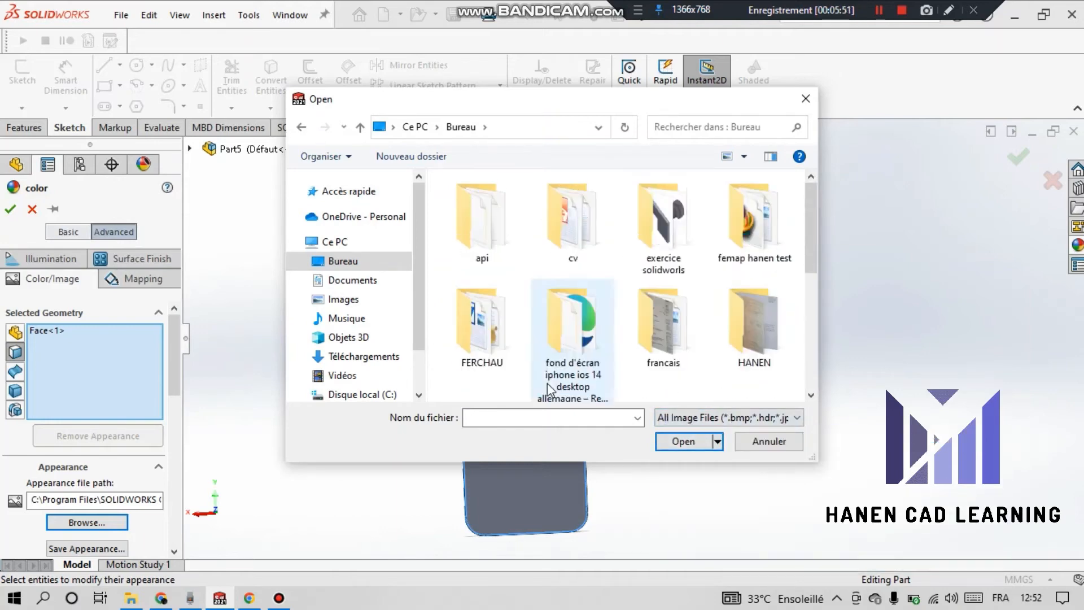
pyautogui.scroll(-3, 549, 383)
pyautogui.scroll(2, 549, 381)
pyautogui.scroll(1, 549, 382)
pyautogui.scroll(-3, 553, 384)
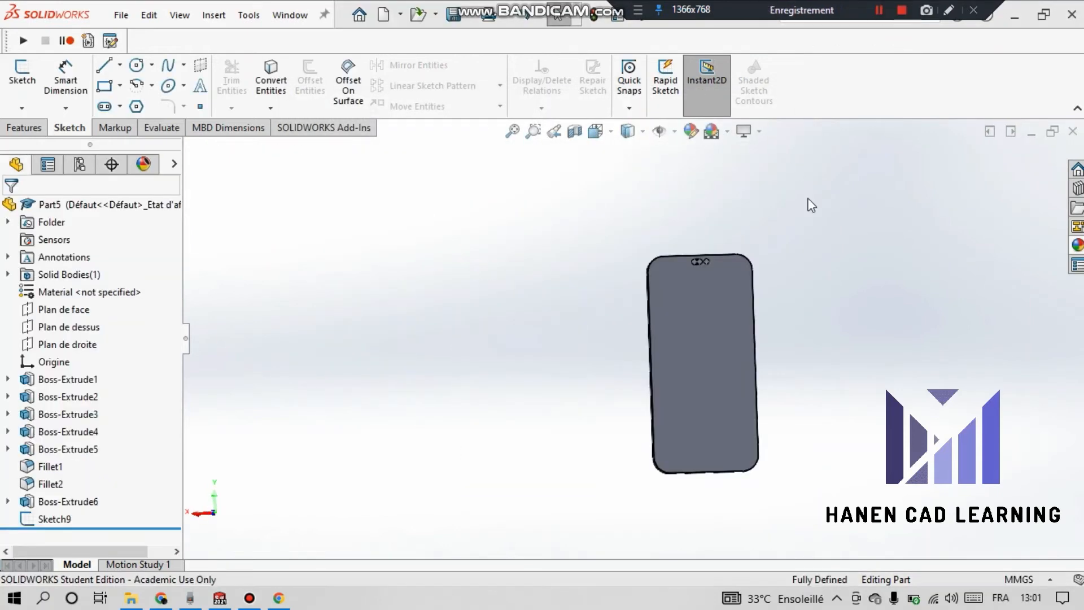
# Open the part's appearance settings and try to replace the whole part with the front face as selected geometry
pyautogui.scroll(-5, 765, 363)
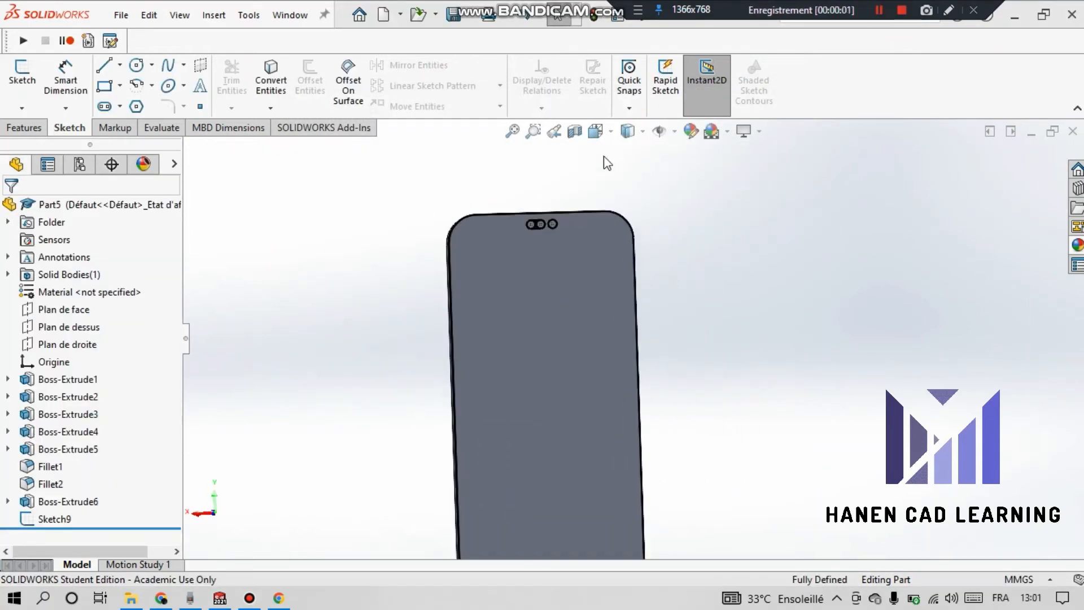
pyautogui.click(690, 132)
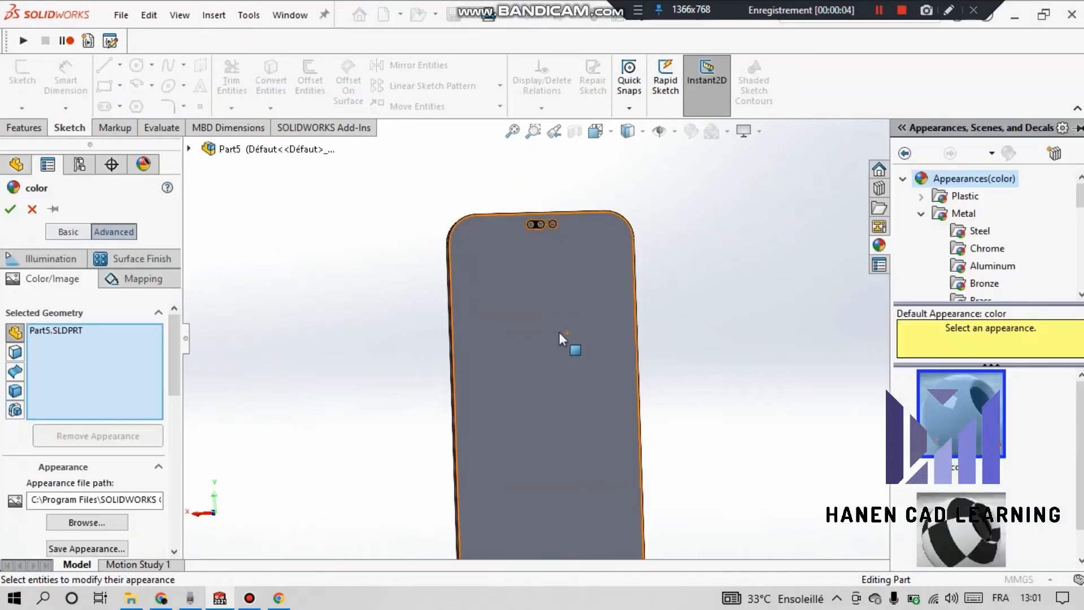
pyautogui.click(511, 310)
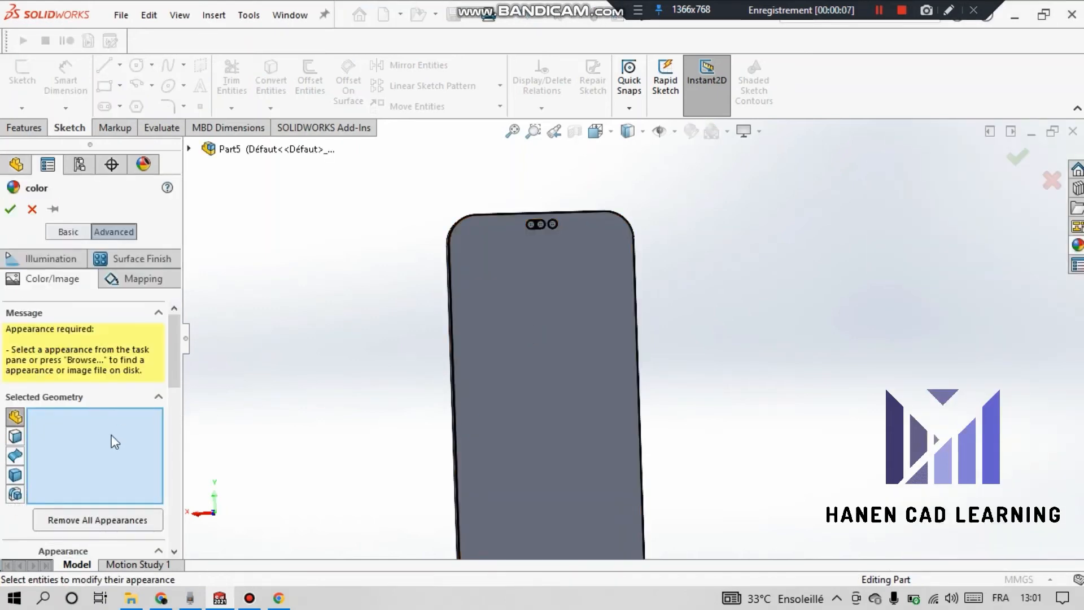
pyautogui.click(459, 408)
pyautogui.moveTo(304, 350); pyautogui.dragTo(334, 347, button='middle')
pyautogui.rightClick(79, 335)
pyautogui.click(118, 346)
pyautogui.click(535, 331)
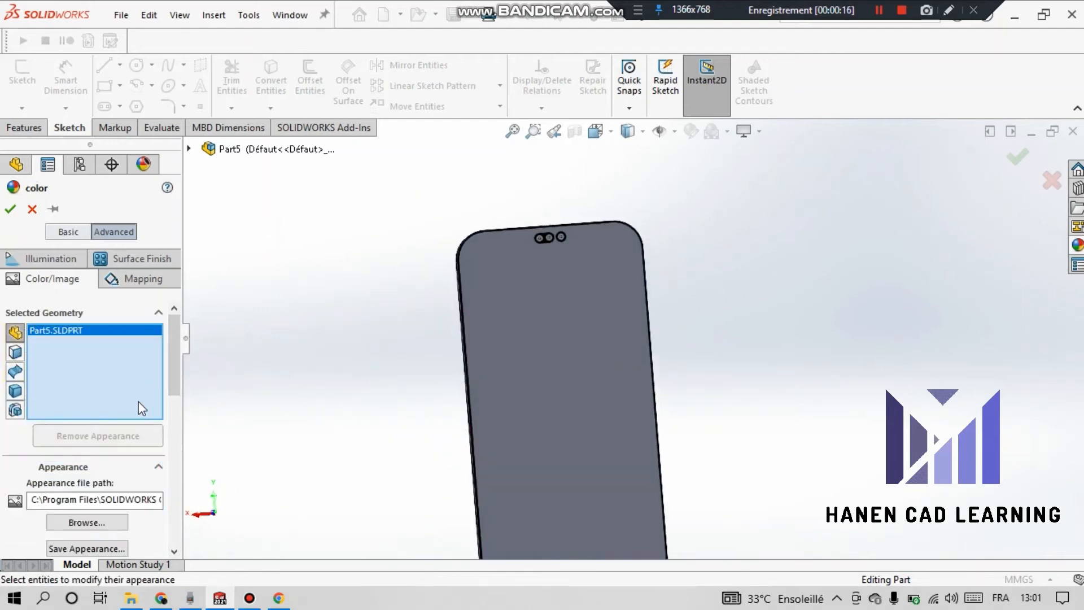
# Try the image cc from the Bureau folder as the whole part's appearance, skip saving an appearance file, and cancel the change
pyautogui.click(110, 521)
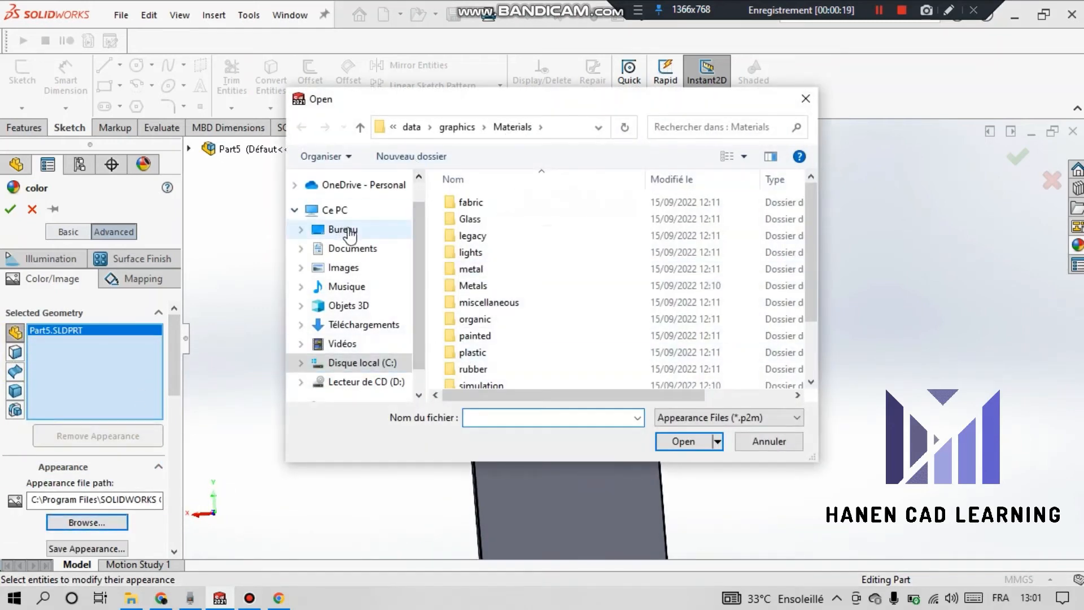
pyautogui.click(339, 229)
pyautogui.scroll(-3, 590, 333)
pyautogui.click(729, 418)
pyautogui.click(729, 442)
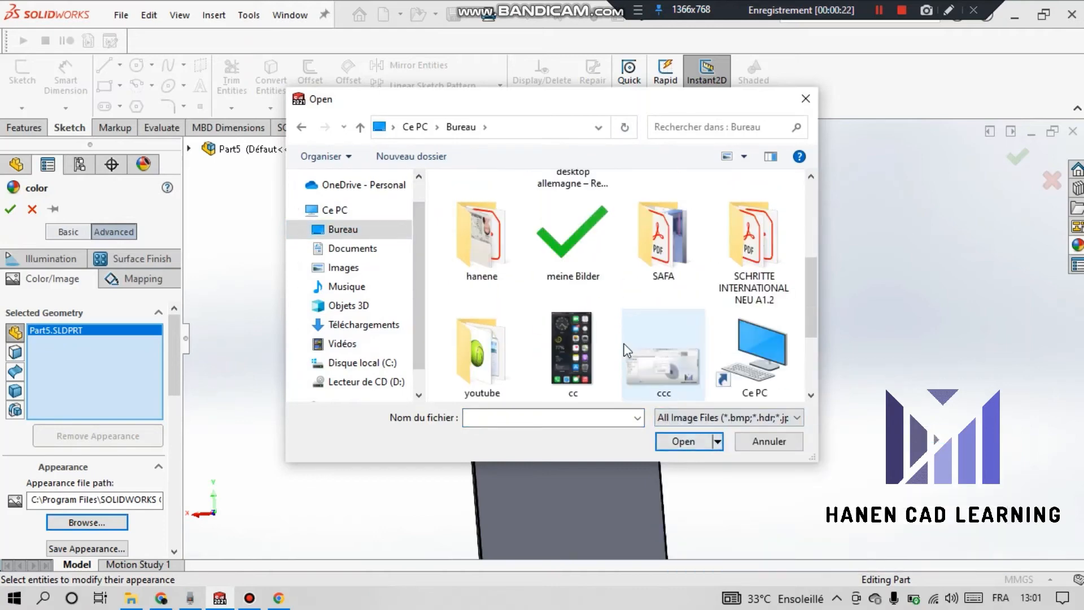
pyautogui.click(573, 350)
pyautogui.click(683, 442)
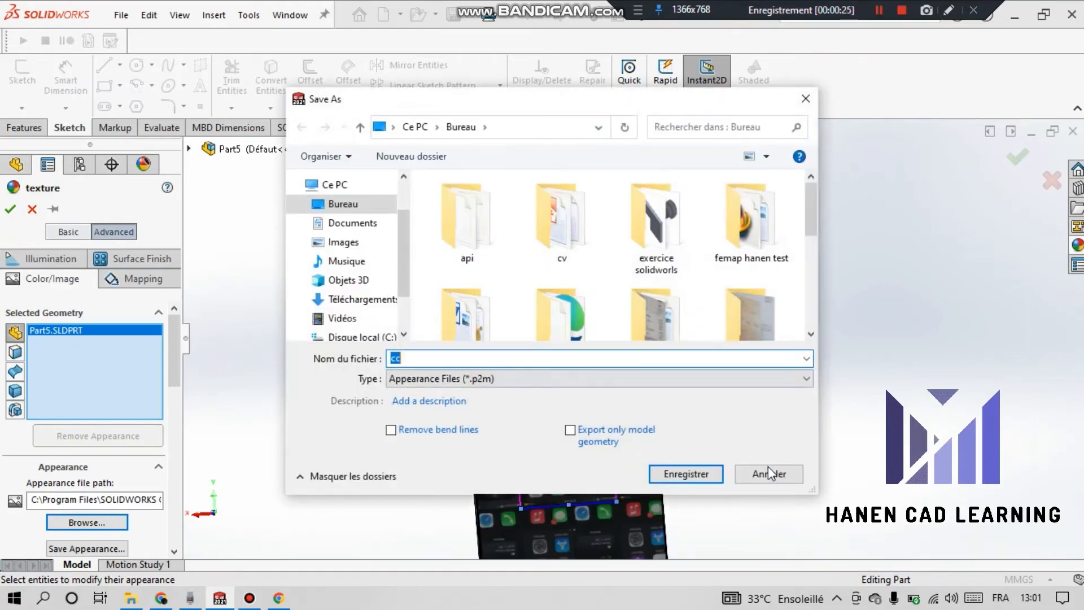
pyautogui.click(779, 474)
pyautogui.moveTo(655, 420); pyautogui.dragTo(681, 417, button='middle')
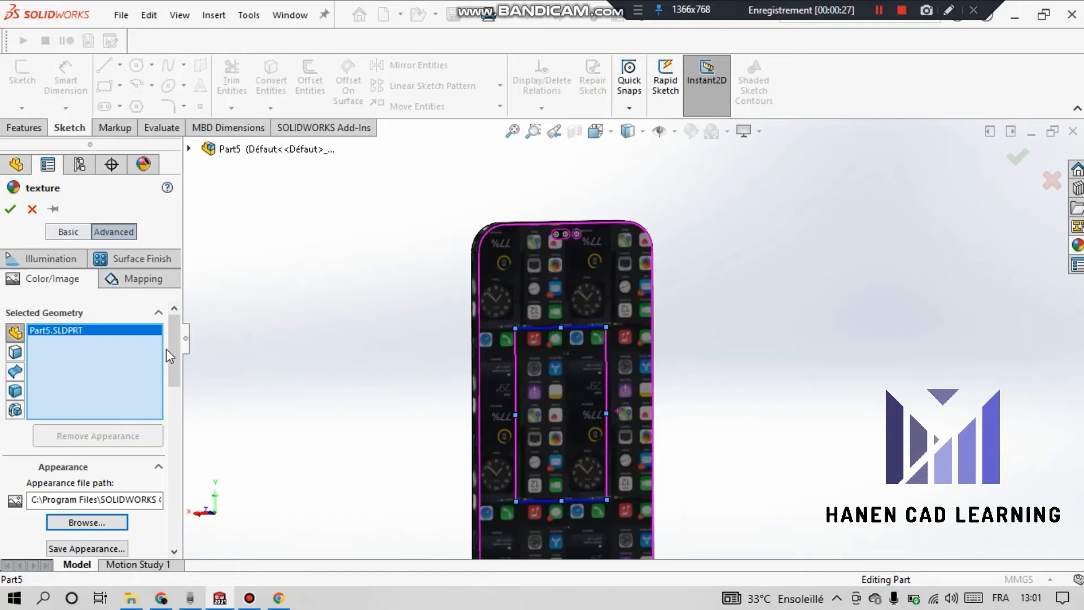
pyautogui.click(31, 209)
# Apply the image cc from the Bureau folder as the front face's appearance without saving an appearance file
pyautogui.click(612, 283)
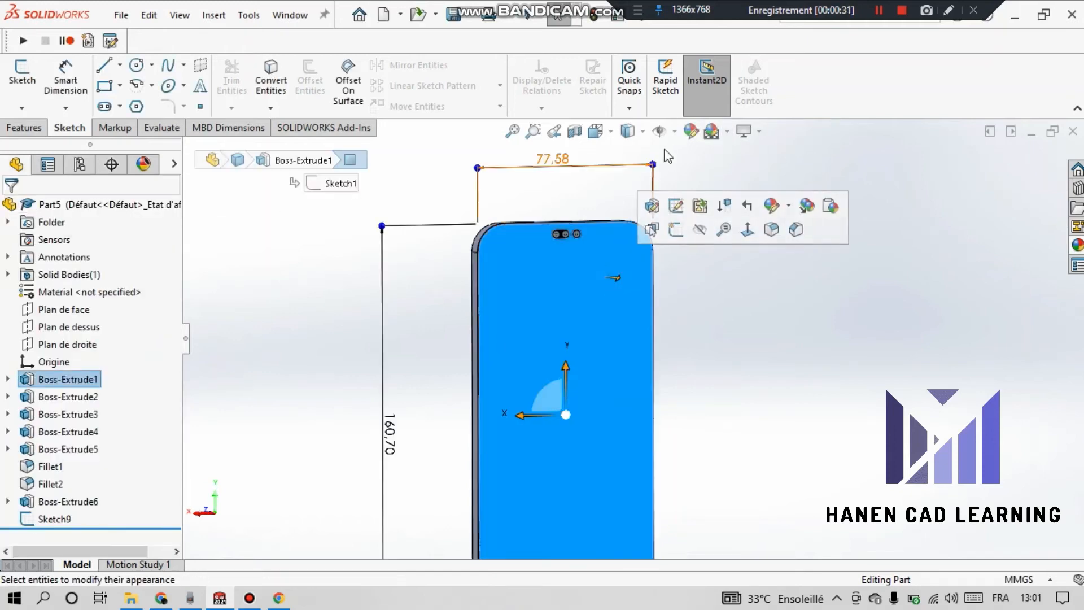
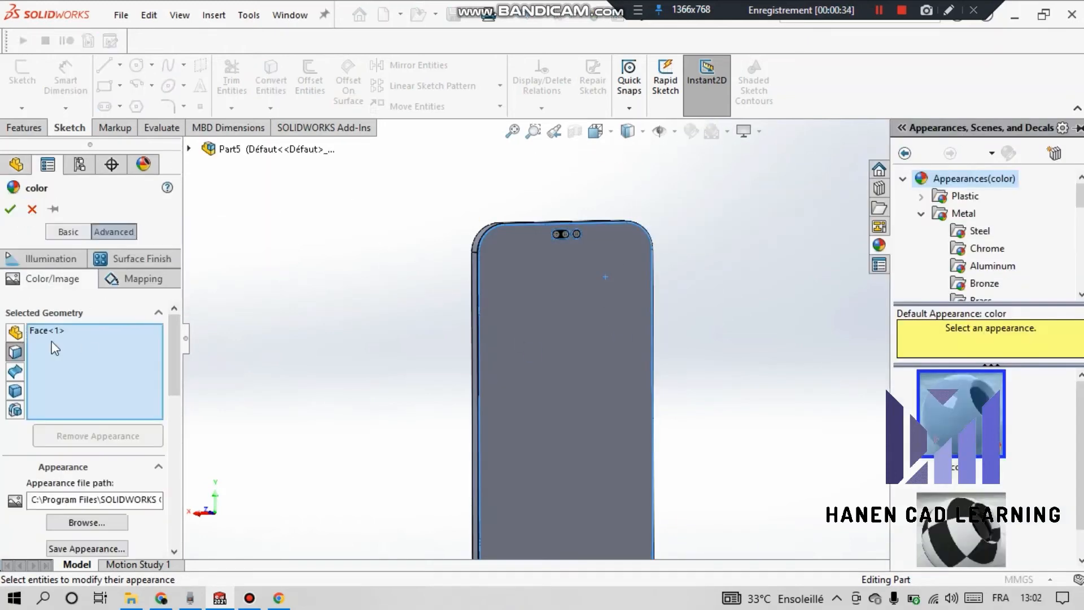
pyautogui.scroll(-4, 133, 436)
pyautogui.scroll(3, 116, 393)
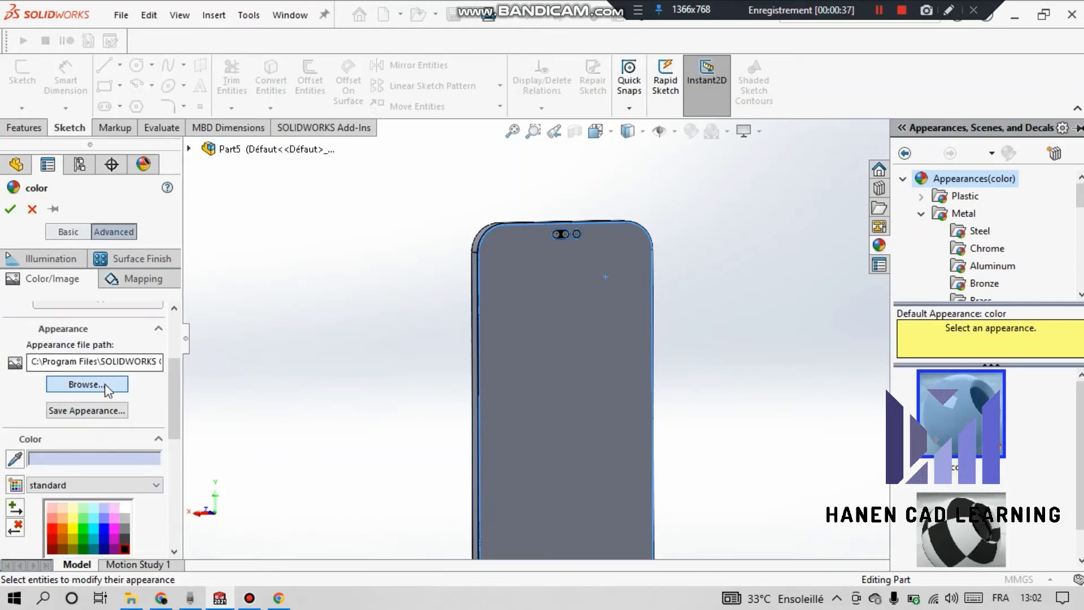
pyautogui.click(87, 384)
pyautogui.click(343, 229)
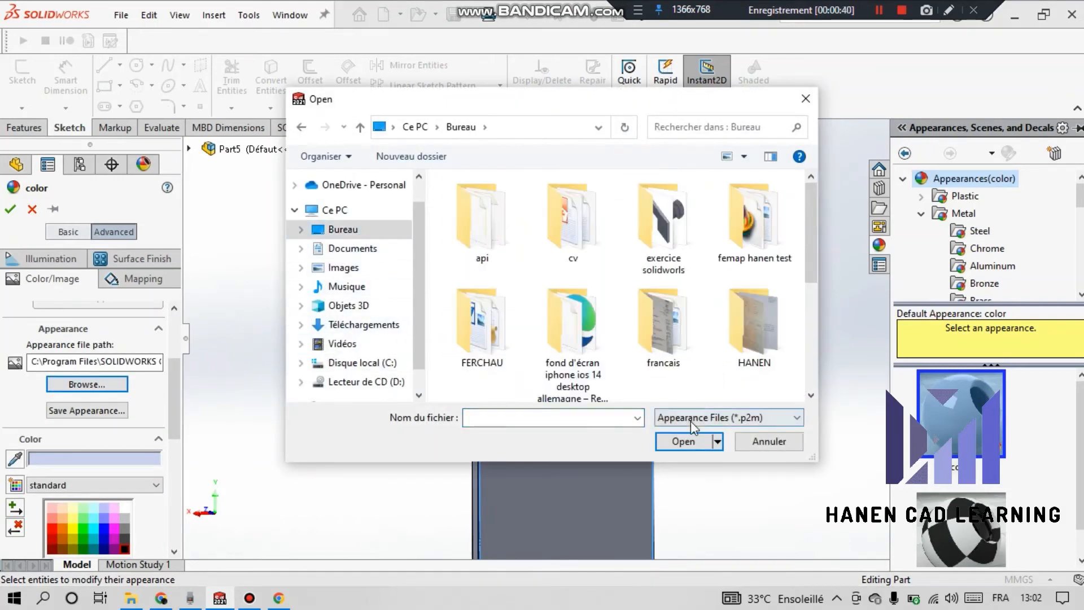
pyautogui.click(703, 418)
pyautogui.click(729, 443)
pyautogui.click(571, 231)
pyautogui.click(684, 441)
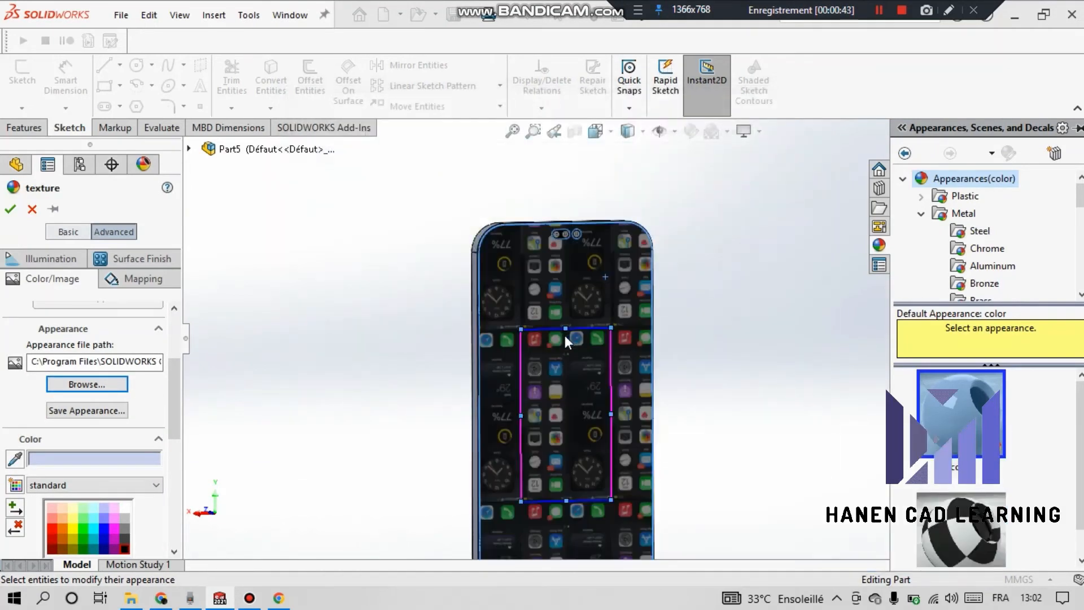
pyautogui.click(773, 481)
# Enlarge the front face's image to about 86.9 by 156.5 mm and mirror it horizontally and vertically
pyautogui.moveTo(569, 502); pyautogui.dragTo(576, 598)
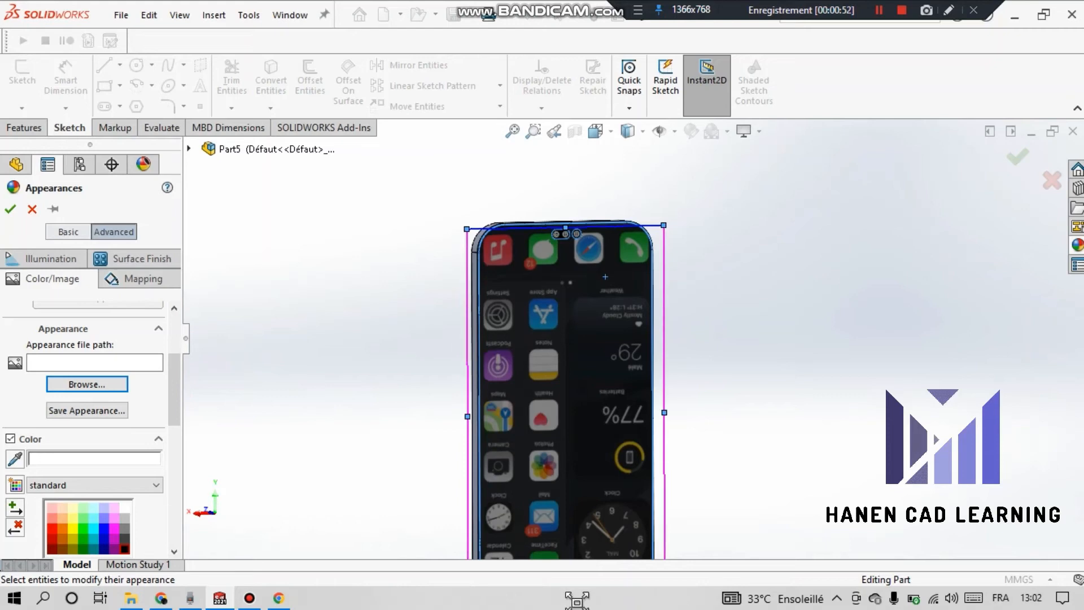
pyautogui.click(68, 259)
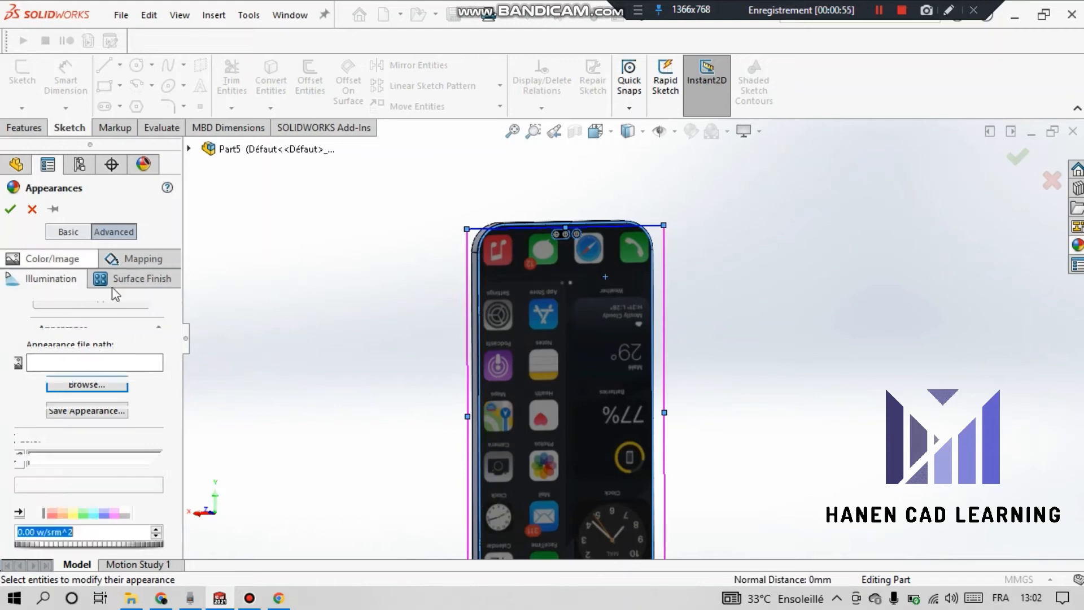
pyautogui.click(141, 260)
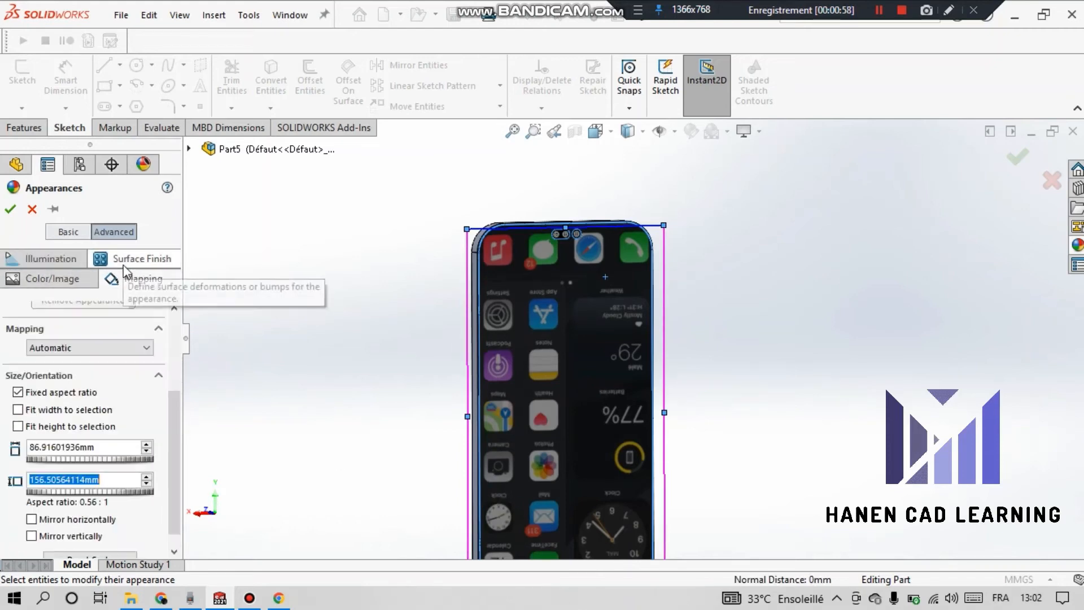
pyautogui.click(68, 519)
pyautogui.click(31, 536)
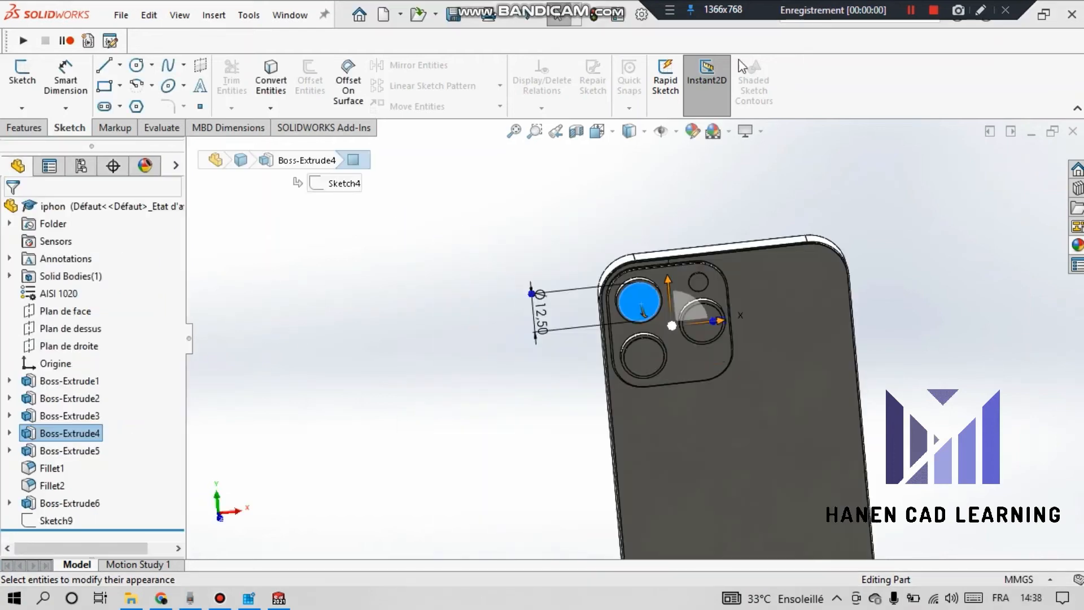
# Open the advanced appearance settings for the flat face of the upper-left lens on the rear camera block
pyautogui.scroll(3, 706, 336)
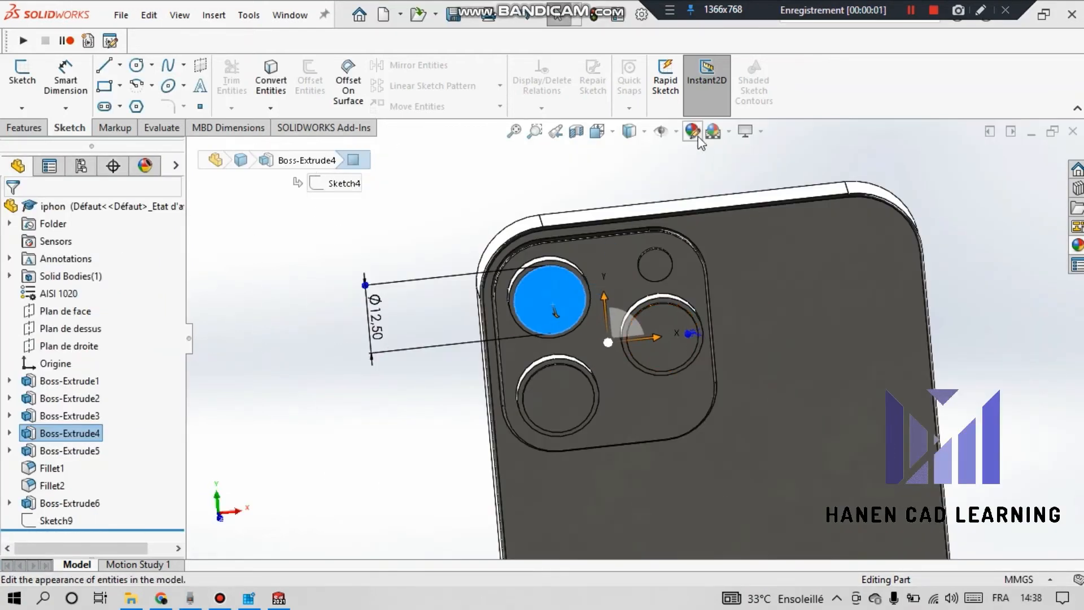
pyautogui.click(677, 167)
pyautogui.click(553, 276)
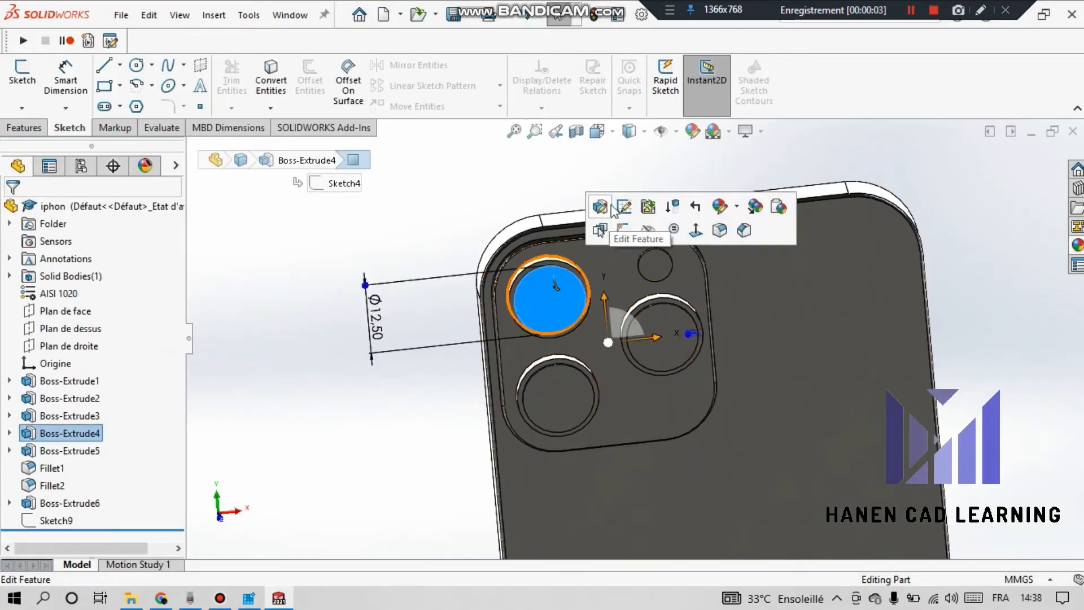
pyautogui.click(692, 131)
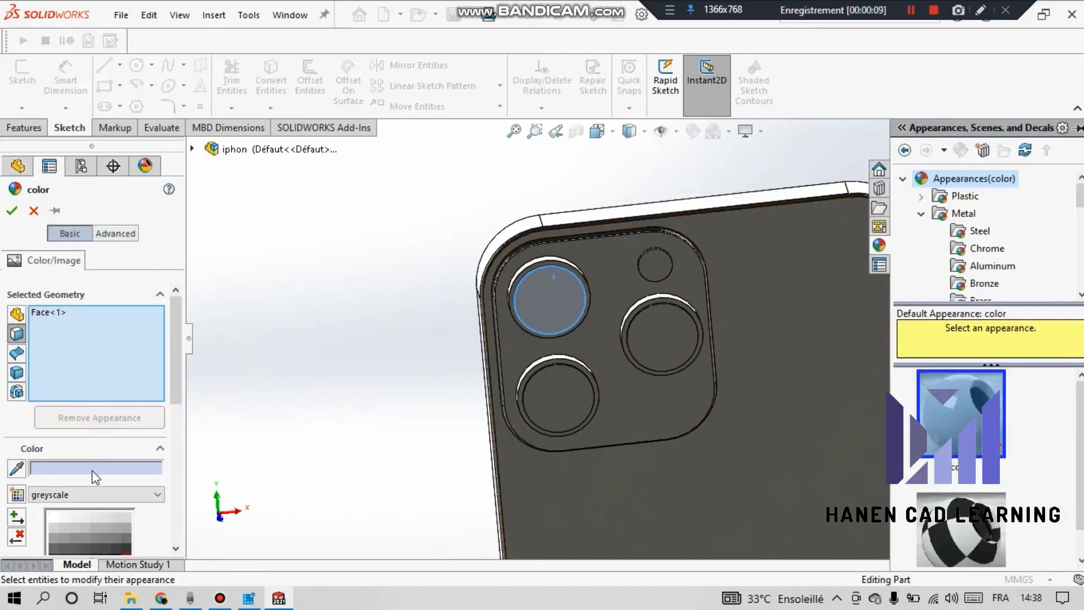
pyautogui.scroll(-5, 96, 477)
pyautogui.scroll(4, 96, 477)
pyautogui.scroll(-4, 96, 478)
pyautogui.click(116, 234)
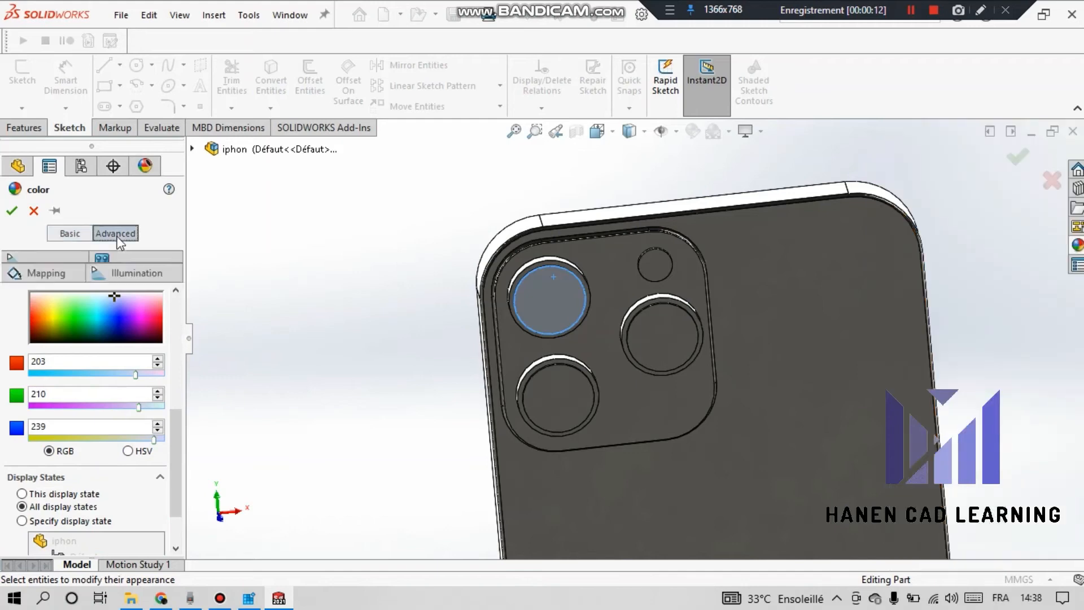
pyautogui.scroll(-1, 106, 452)
pyautogui.scroll(4, 108, 440)
# Apply the image camera-icon-yasir from the Bureau folder as the lens face's appearance without saving an appearance file
pyautogui.click(104, 444)
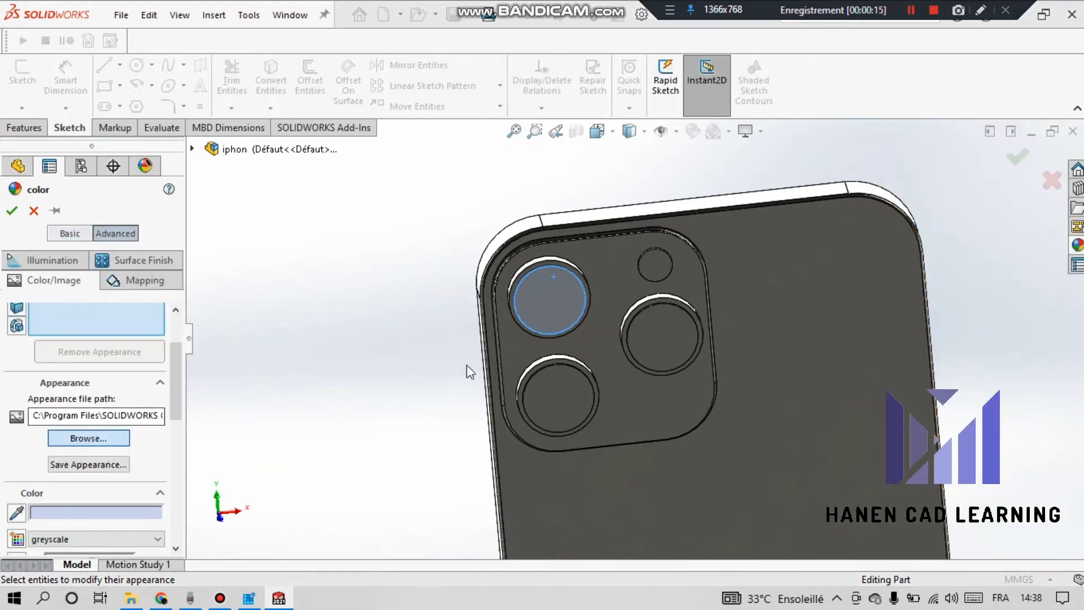
pyautogui.click(339, 261)
pyautogui.scroll(-3, 641, 282)
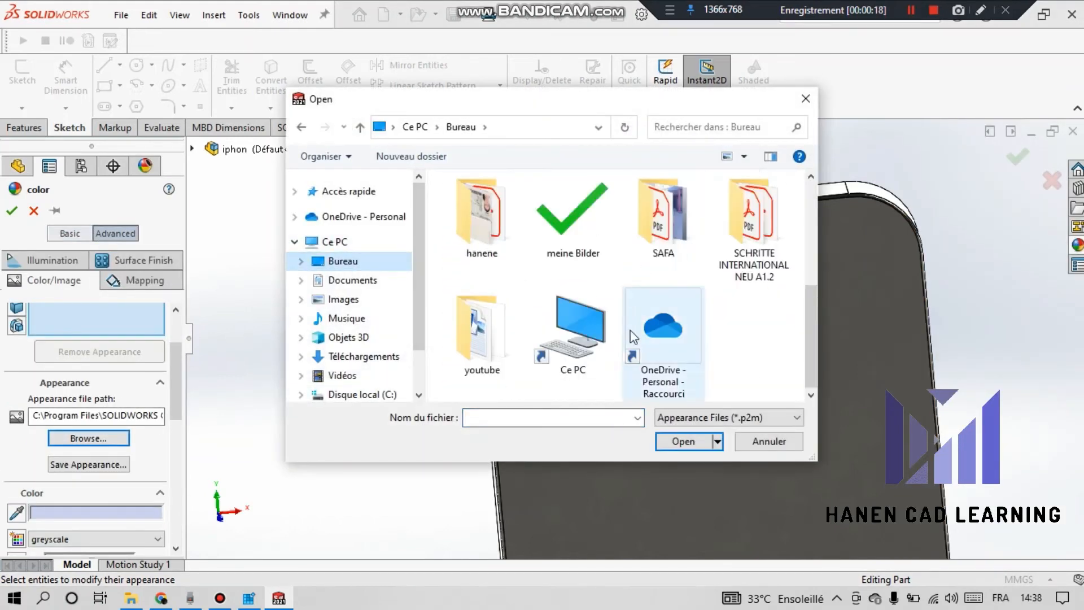
pyautogui.click(685, 417)
pyautogui.click(714, 442)
pyautogui.click(576, 359)
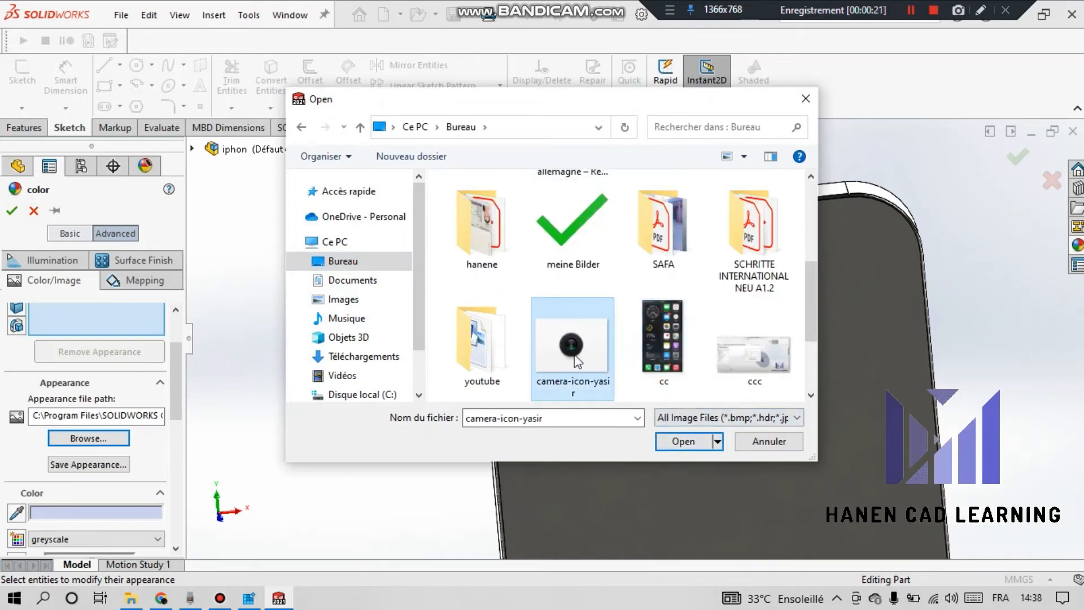
pyautogui.click(683, 442)
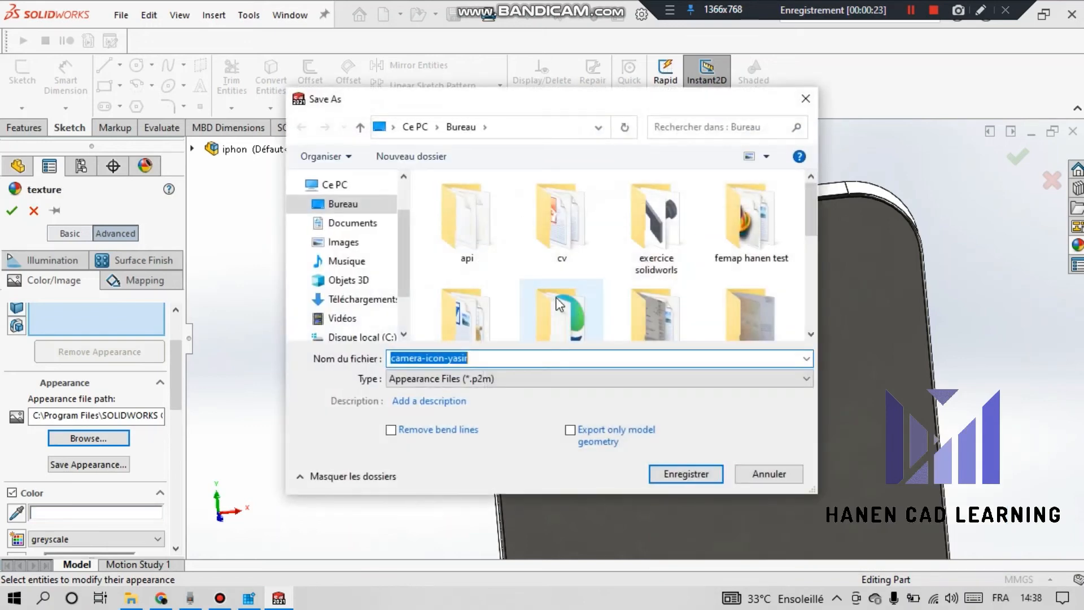
pyautogui.click(771, 476)
# Enlarge the camera image on the upper-left lens so its dark ring fills the circular face
pyautogui.moveTo(558, 289); pyautogui.dragTo(648, 219)
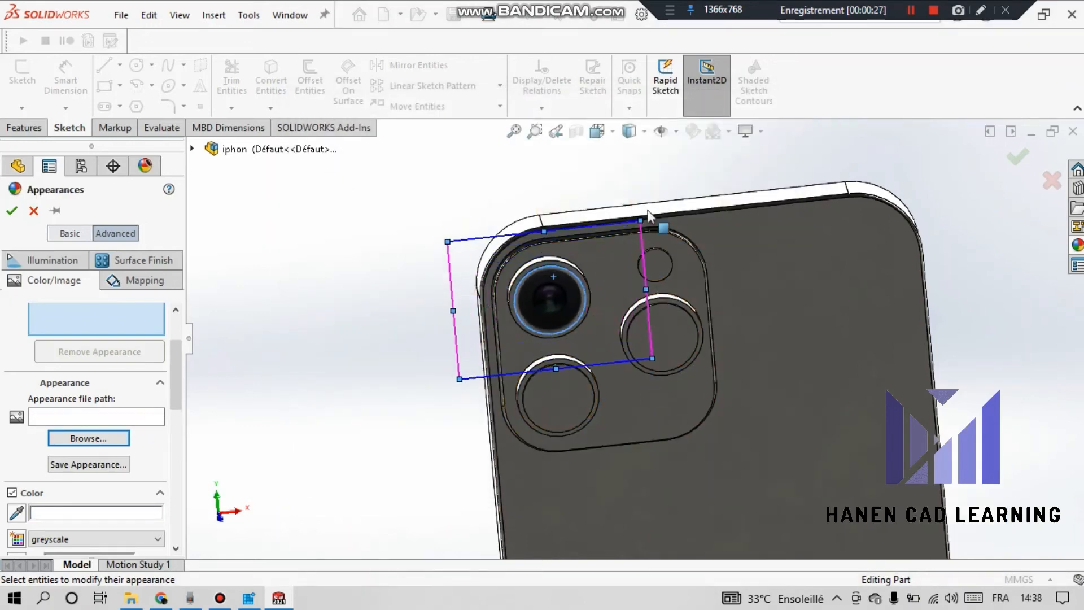
pyautogui.scroll(-5, 609, 273)
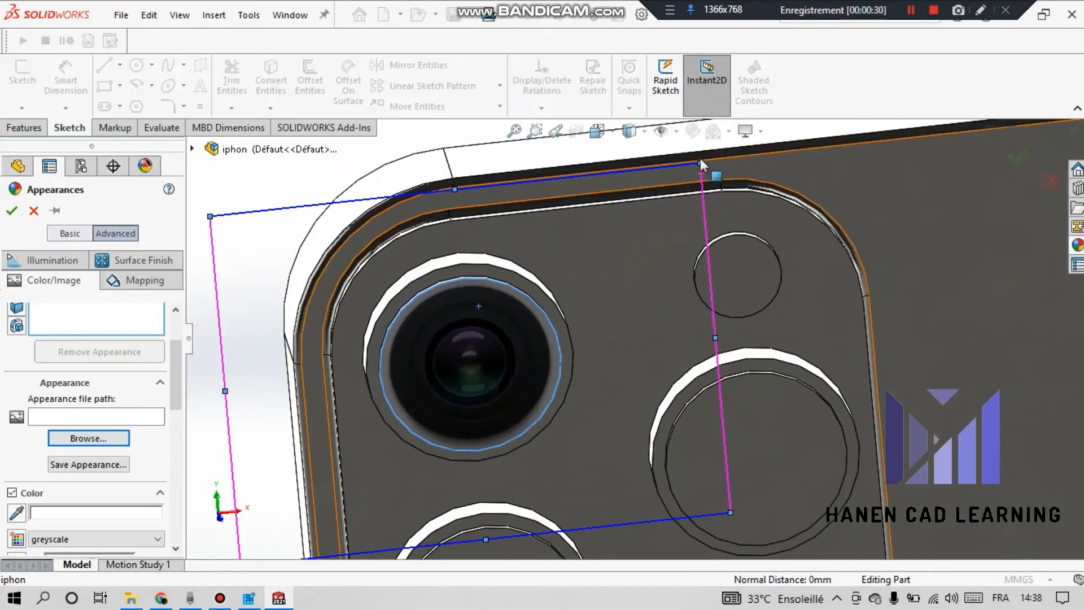
pyautogui.moveTo(700, 164); pyautogui.dragTo(731, 159)
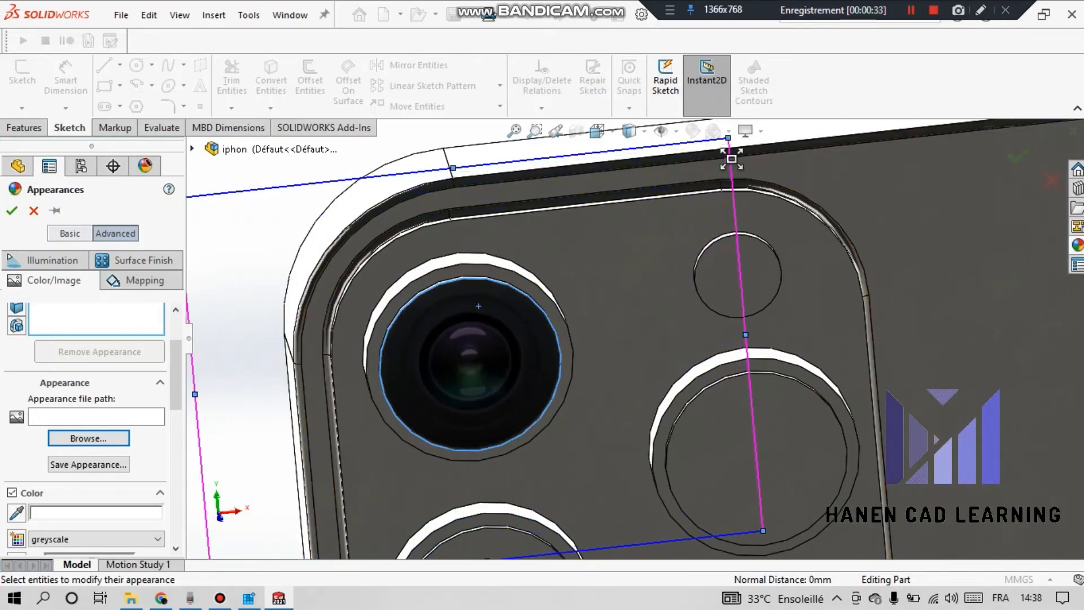
pyautogui.scroll(5, 588, 257)
pyautogui.scroll(-4, 518, 333)
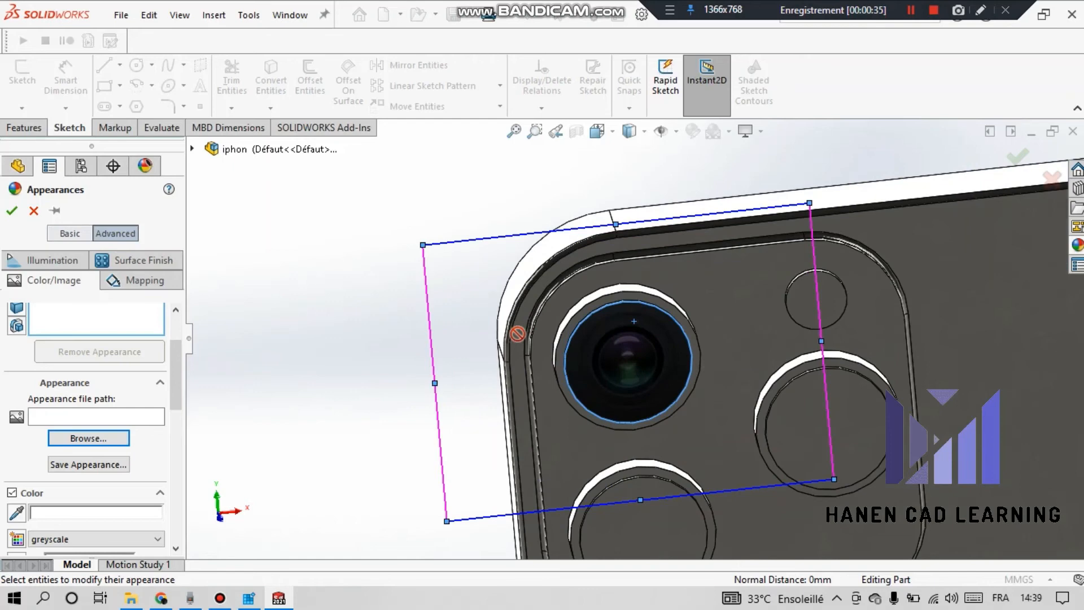
# Accept the lens face's image appearance and answer yes to the question about saving the material
pyautogui.click(12, 211)
pyautogui.click(594, 353)
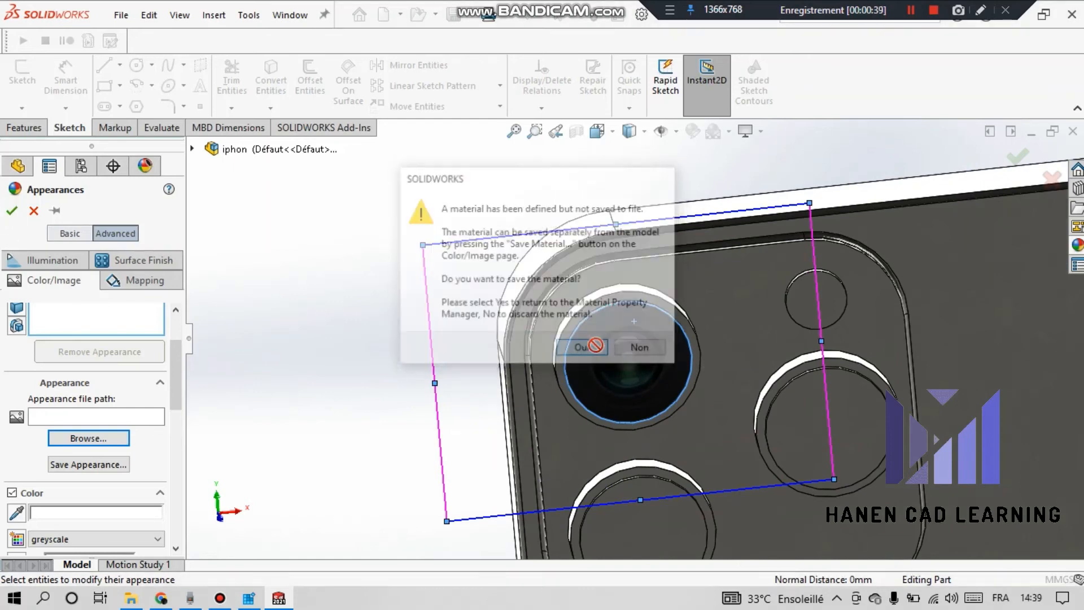
pyautogui.scroll(4, 389, 363)
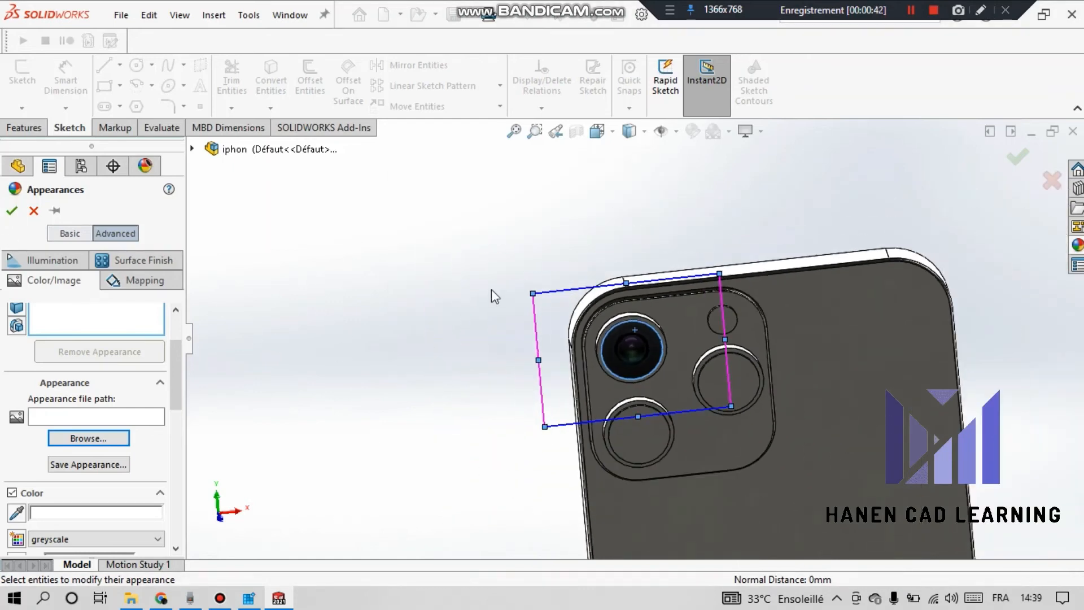
pyautogui.scroll(-3, 649, 290)
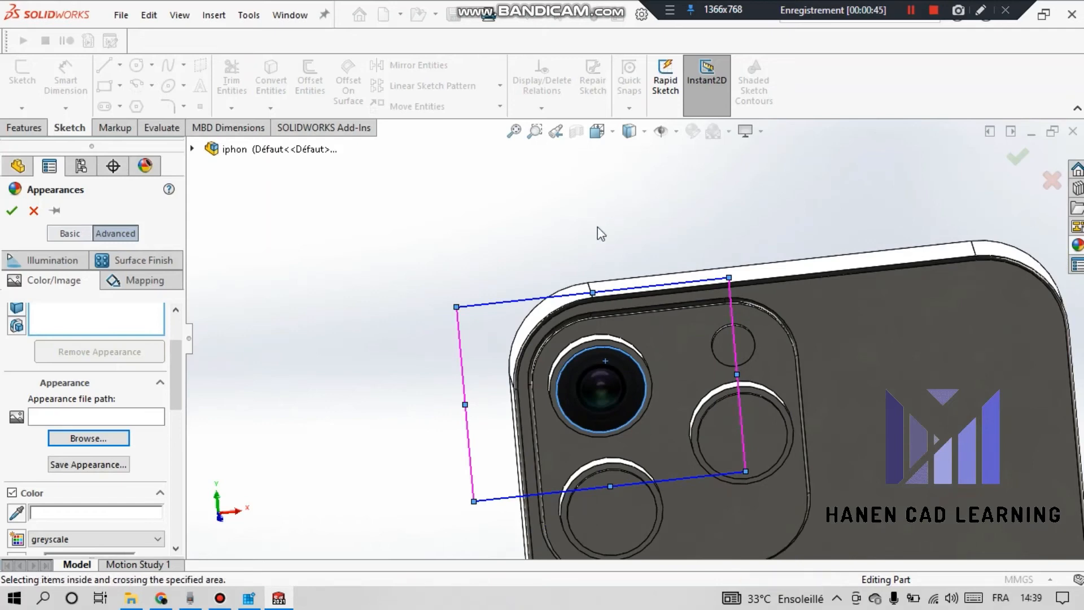
pyautogui.click(12, 211)
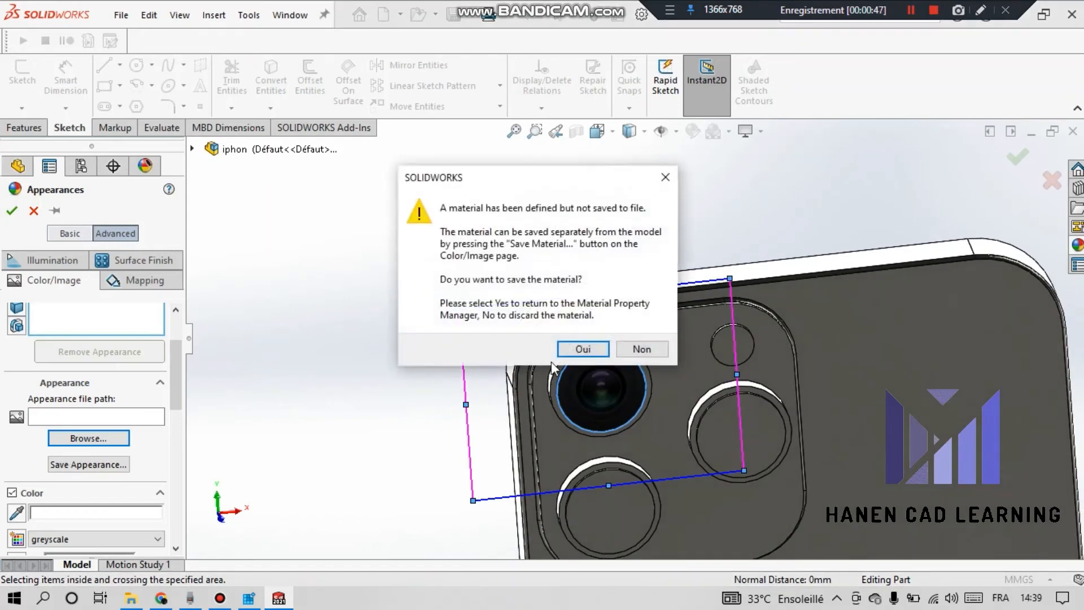
pyautogui.click(584, 350)
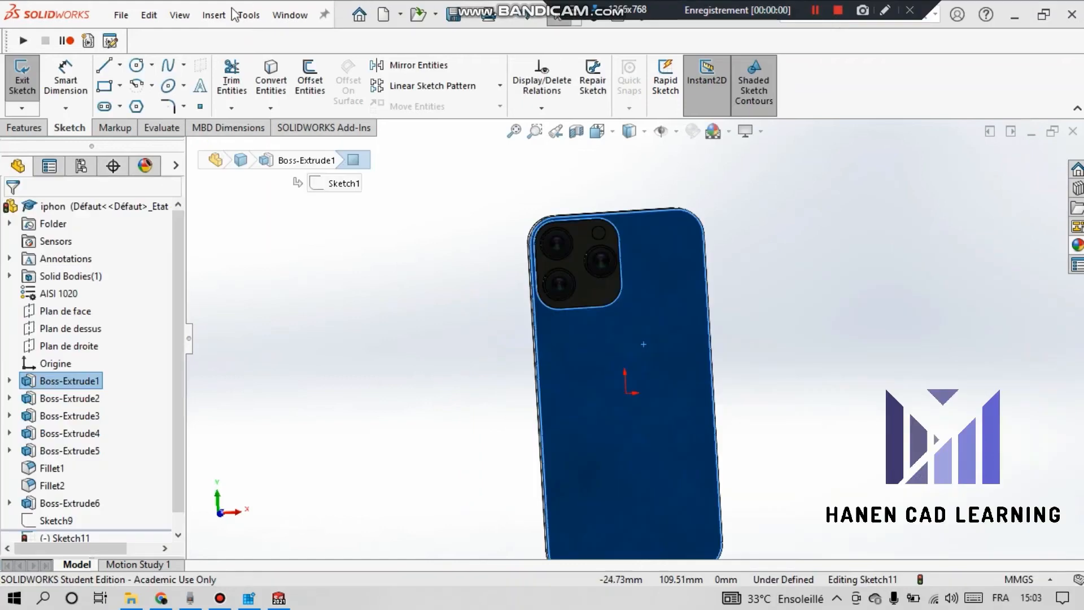
# Insert the picture named image from the Bureau folder into the back-face sketch, with transparency taken from file
pyautogui.click(243, 14)
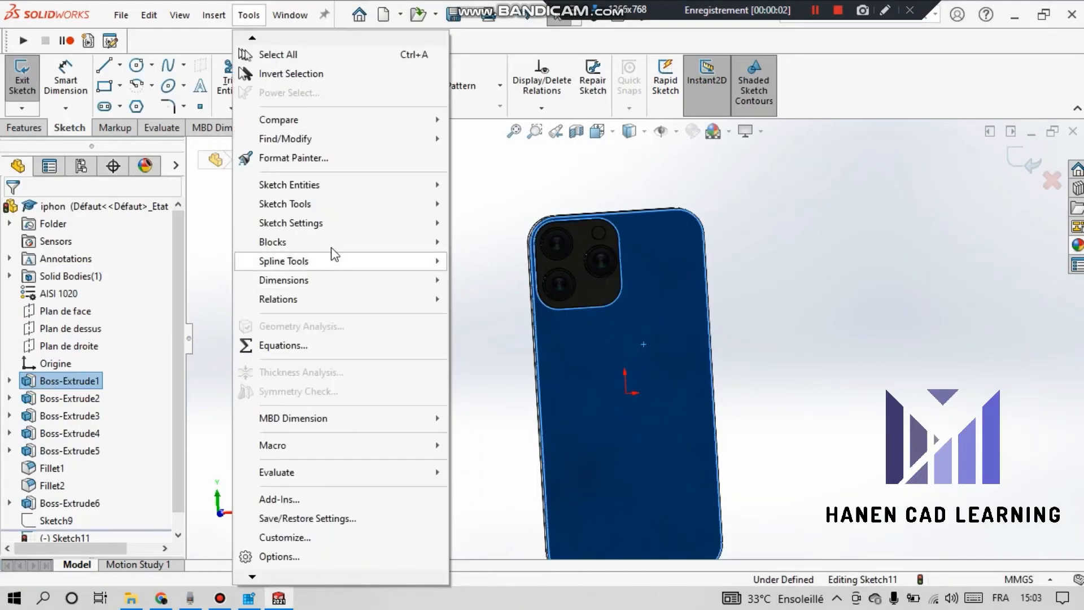
pyautogui.moveTo(338, 205)
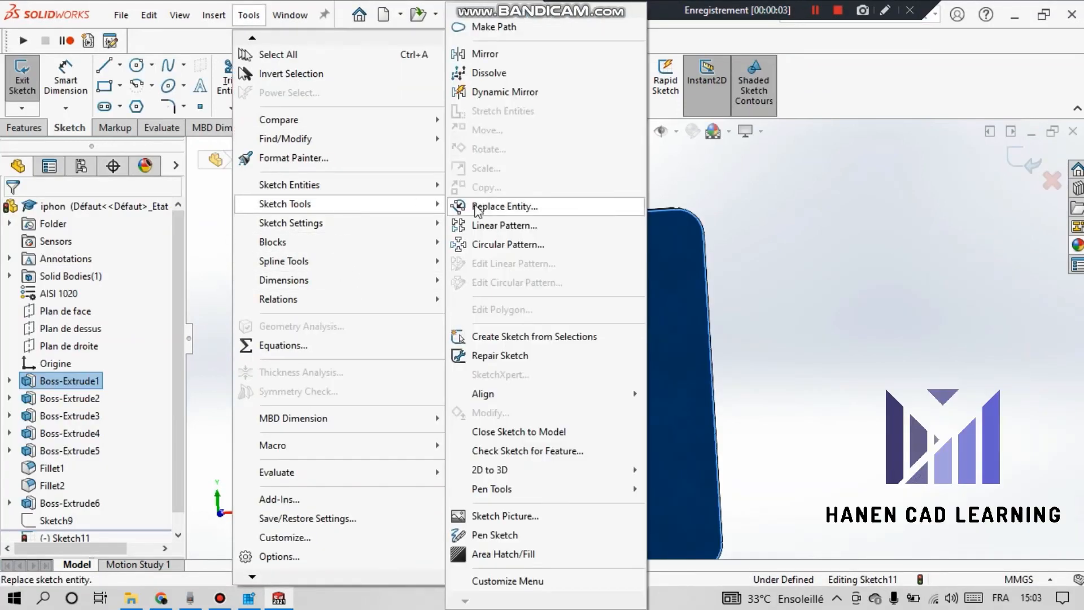
pyautogui.click(517, 516)
pyautogui.scroll(-3, 664, 361)
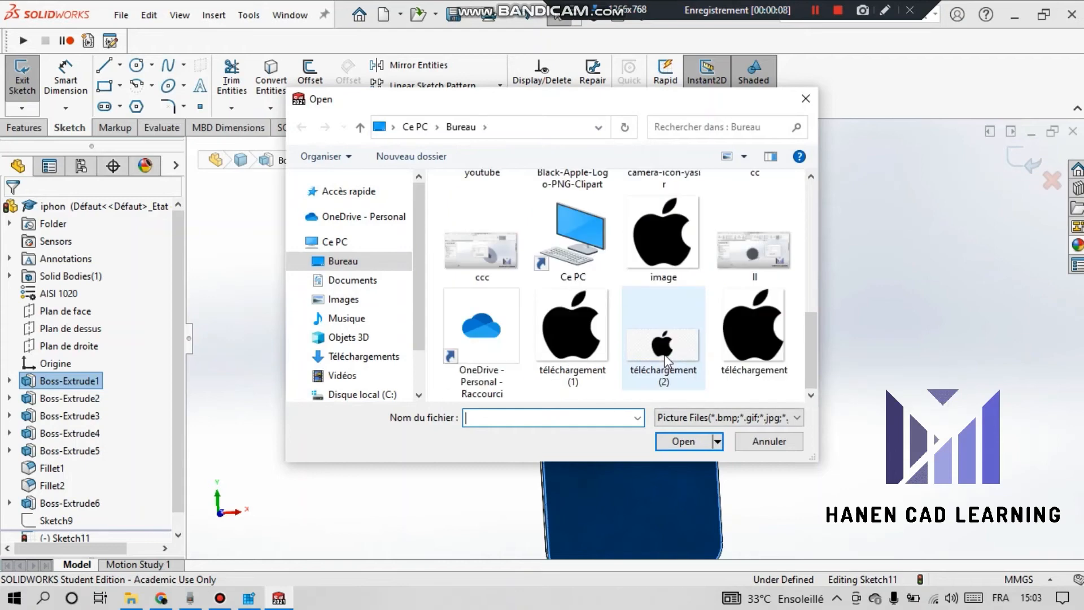
pyautogui.click(664, 238)
pyautogui.click(672, 438)
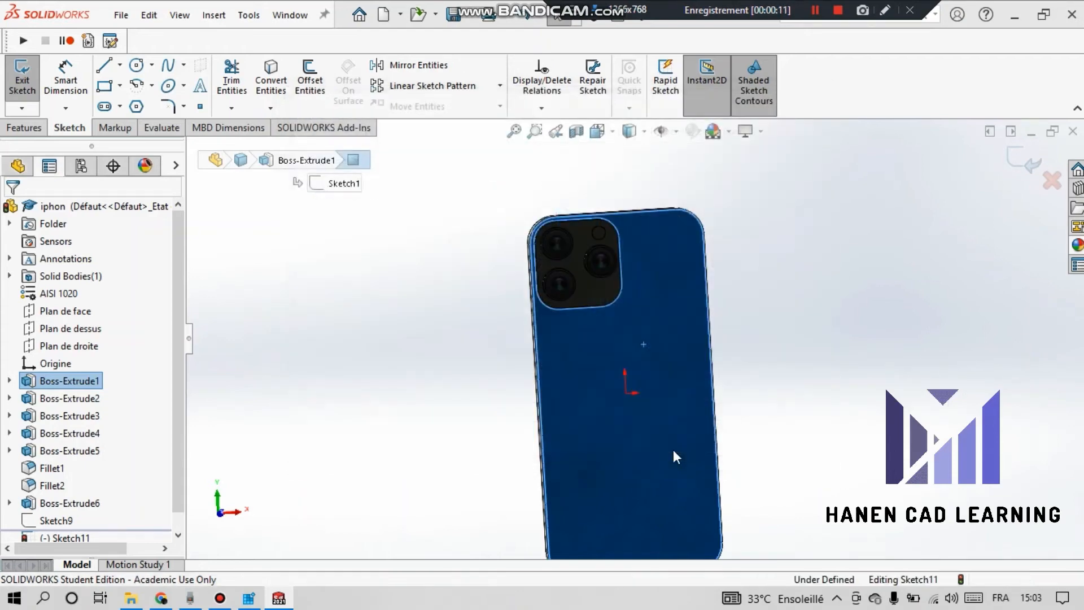
pyautogui.moveTo(696, 336)
pyautogui.mouseDown(button='middle')
pyautogui.moveTo(717, 424)
pyautogui.moveTo(693, 381)
pyautogui.mouseUp(button='middle')
pyautogui.click(59, 489)
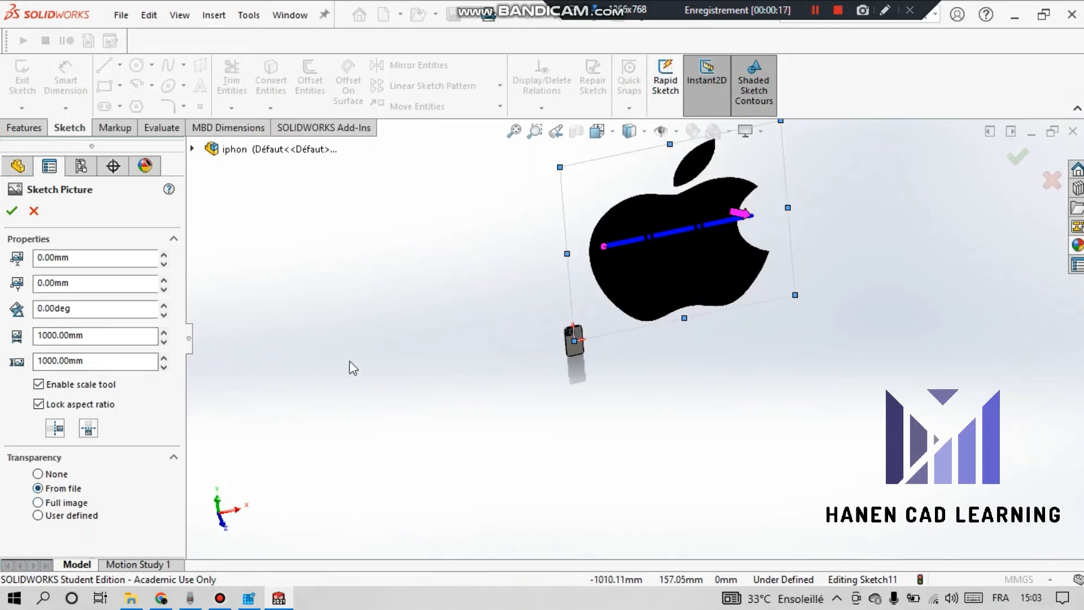
# Shrink the Apple logo sketch picture to about 202 mm square
pyautogui.scroll(3, 353, 368)
pyautogui.moveTo(429, 277); pyautogui.dragTo(433, 225, button='middle')
pyautogui.scroll(-3, 435, 226)
pyautogui.scroll(3, 435, 226)
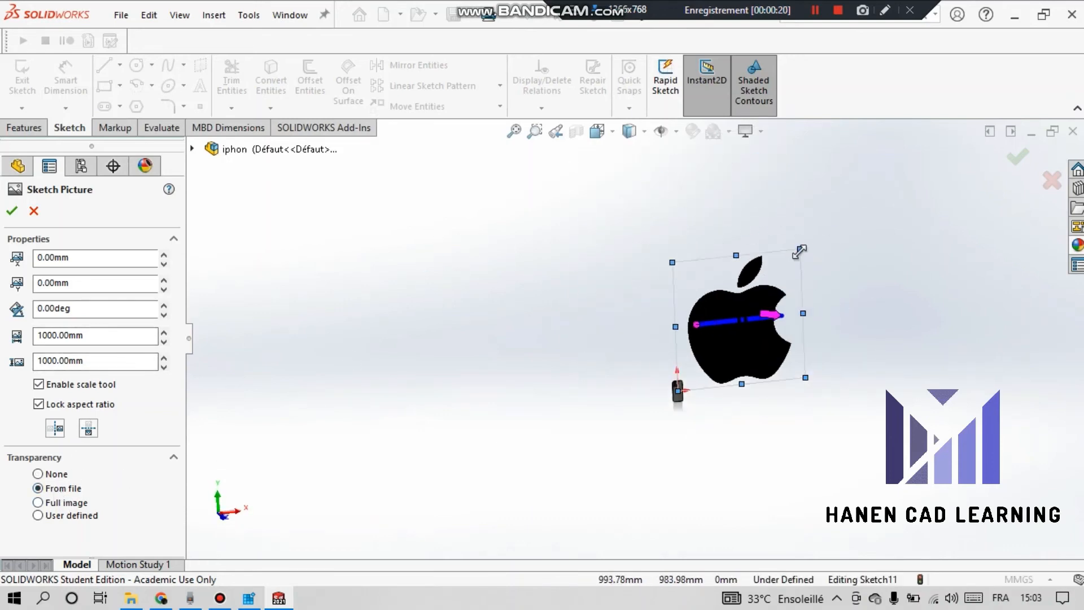
pyautogui.moveTo(799, 252)
pyautogui.mouseDown()
pyautogui.moveTo(691, 401)
pyautogui.moveTo(704, 396)
pyautogui.mouseUp()
pyautogui.scroll(-5, 703, 395)
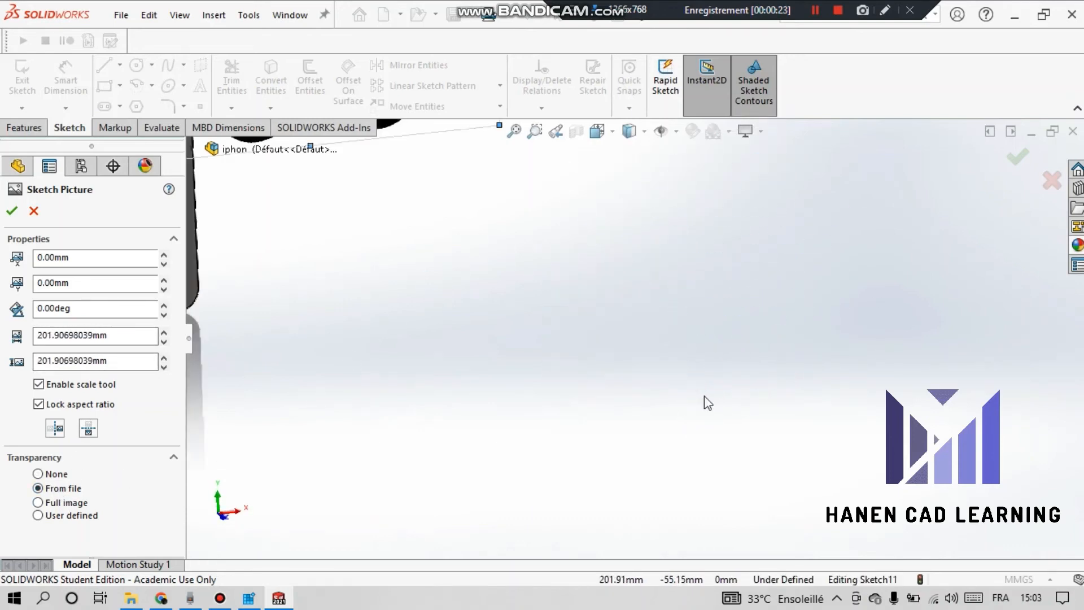
# Shrink the logo picture to about 26 mm square and move it to about X -11.3, Y -9.1 mm, centred on the phone's back
pyautogui.scroll(6, 704, 396)
pyautogui.scroll(-3, 514, 188)
pyautogui.moveTo(665, 144)
pyautogui.mouseDown()
pyautogui.moveTo(558, 308)
pyautogui.moveTo(475, 380)
pyautogui.mouseUp()
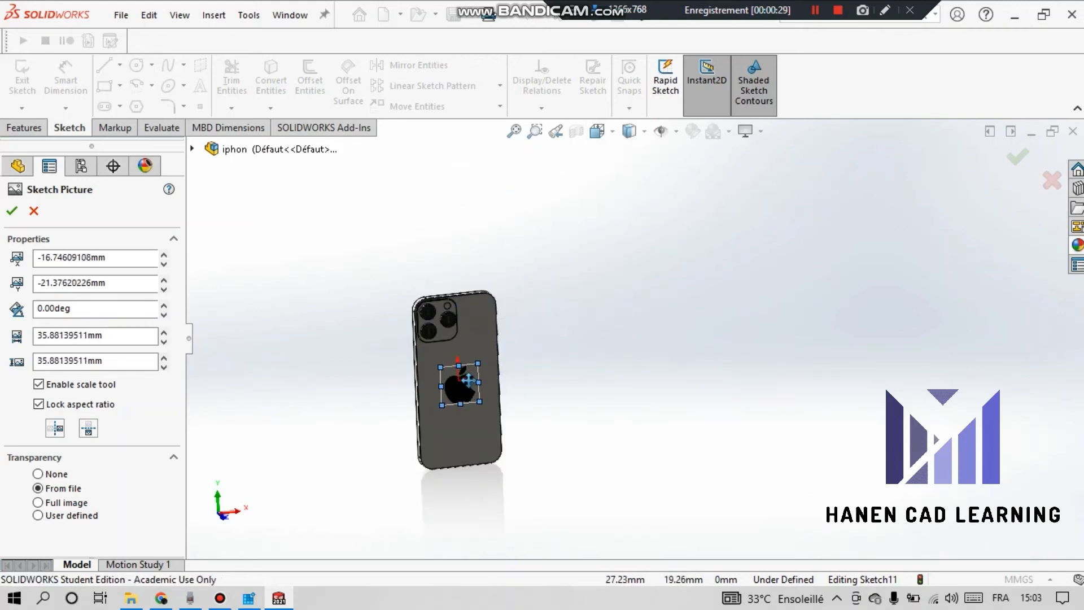
pyautogui.scroll(-3, 495, 367)
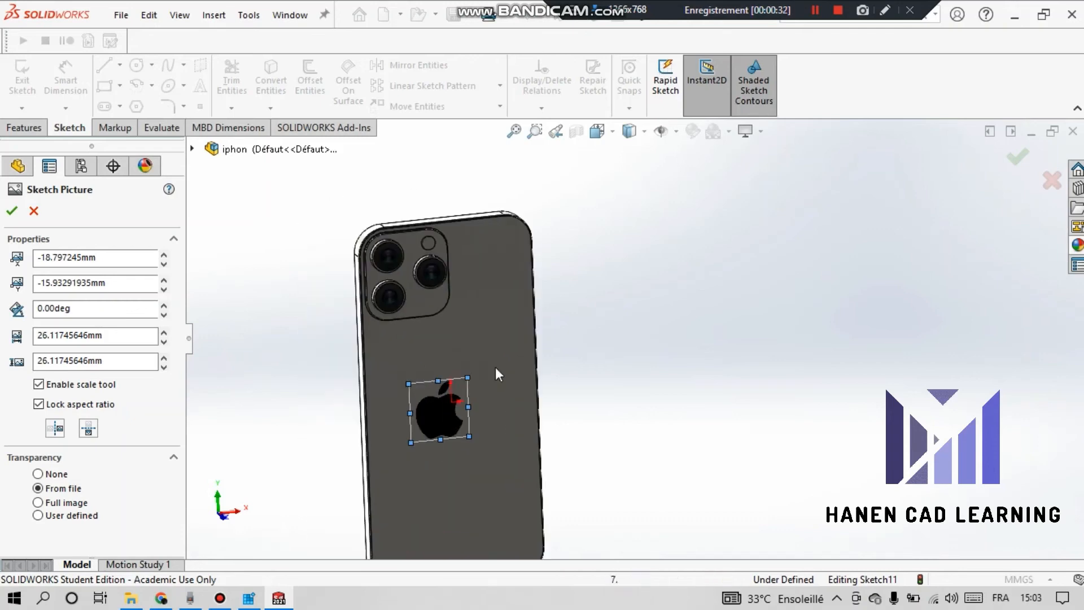
pyautogui.scroll(2, 496, 388)
pyautogui.moveTo(496, 387); pyautogui.dragTo(512, 377)
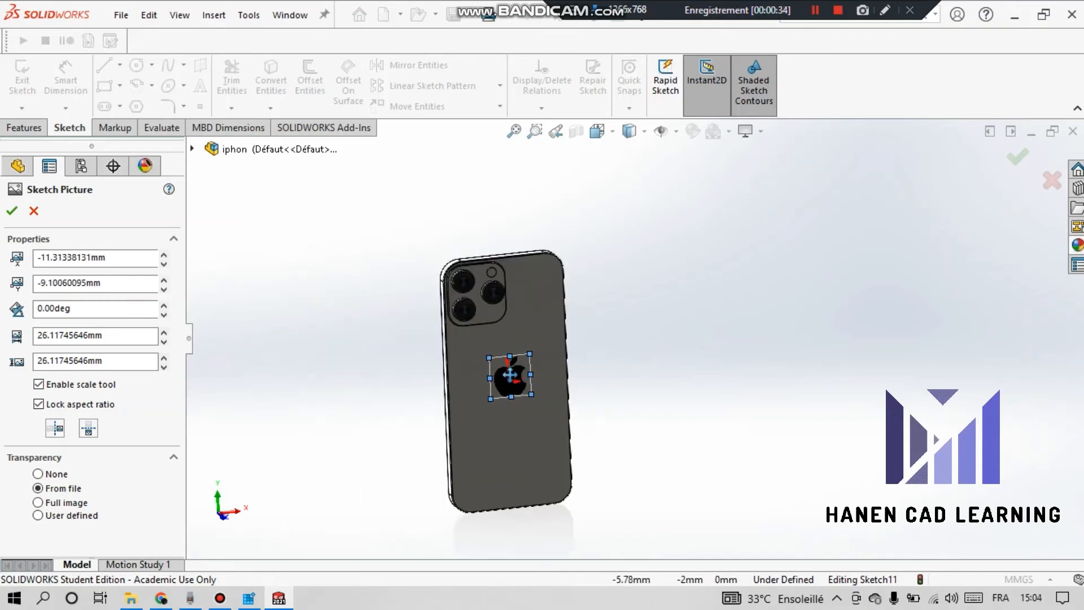
# Accept the logo picture's placement and exit the sketch on the phone's back face
pyautogui.scroll(-3, 609, 374)
pyautogui.moveTo(610, 375); pyautogui.dragTo(625, 375, button='middle')
pyautogui.scroll(3, 628, 367)
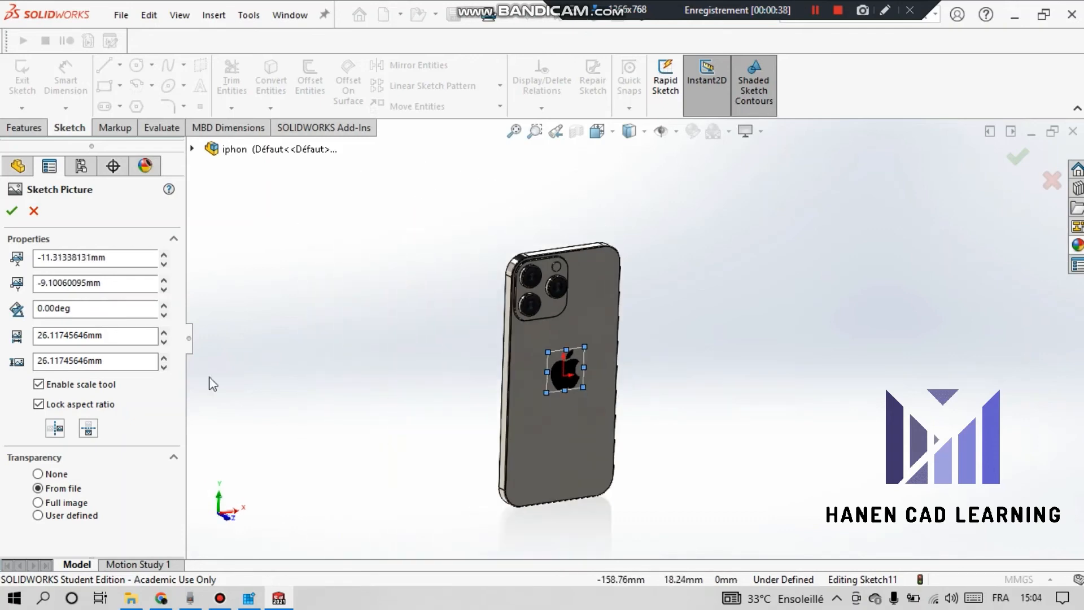
pyautogui.click(14, 210)
pyautogui.click(1023, 158)
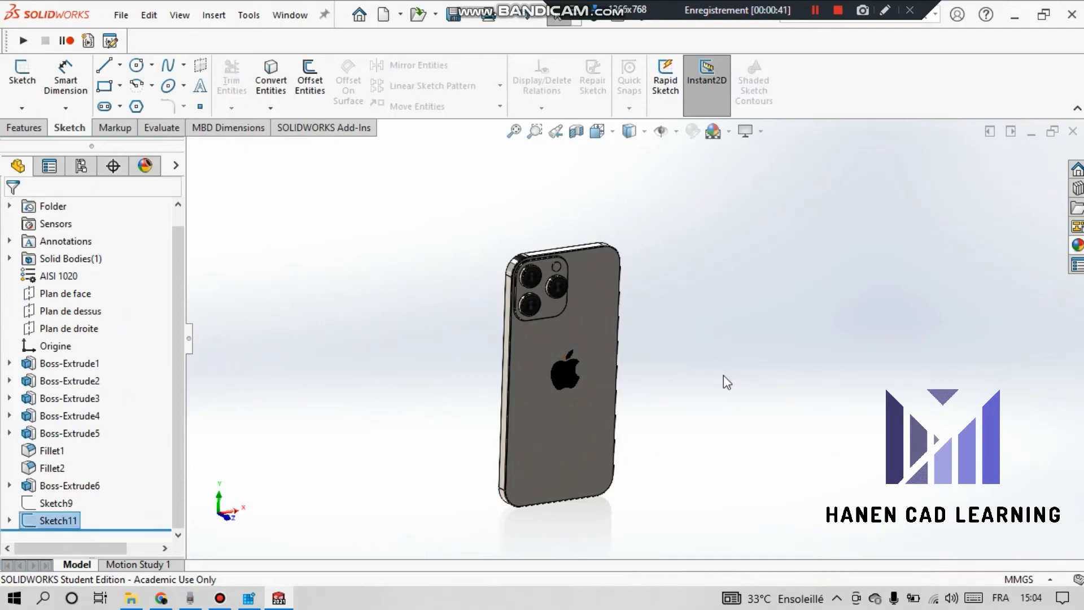
# Examine the Apple logo on the phone's back up close and from an angle
pyautogui.moveTo(724, 375)
pyautogui.mouseDown(button='middle')
pyautogui.moveTo(695, 359)
pyautogui.moveTo(726, 371)
pyautogui.mouseUp(button='middle')
pyautogui.scroll(-5, 604, 383)
pyautogui.middleClick(598, 379)
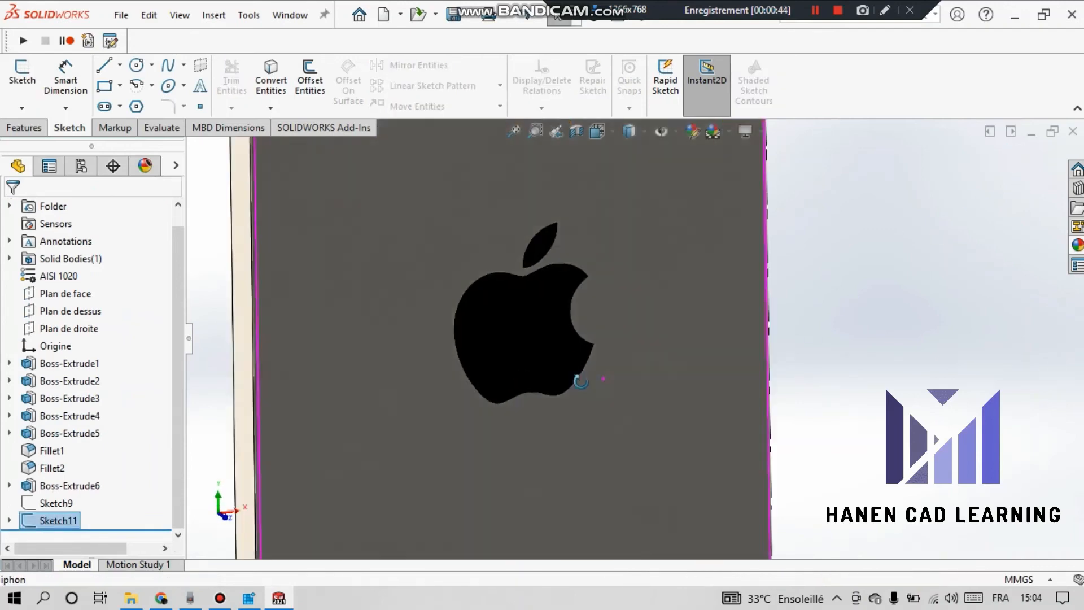
pyautogui.scroll(3, 531, 430)
pyautogui.moveTo(579, 380)
pyautogui.mouseDown(button='middle')
pyautogui.moveTo(531, 431)
pyautogui.moveTo(578, 377)
pyautogui.moveTo(751, 406)
pyautogui.moveTo(588, 365)
pyautogui.moveTo(600, 350)
pyautogui.mouseUp(button='middle')
pyautogui.scroll(6, 531, 431)
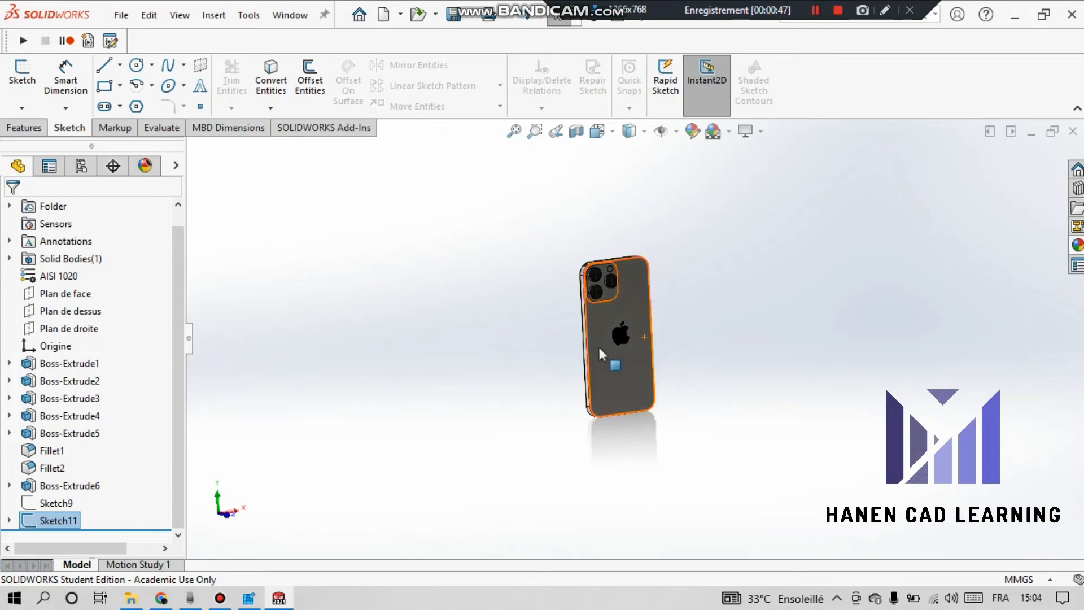
pyautogui.click(835, 17)
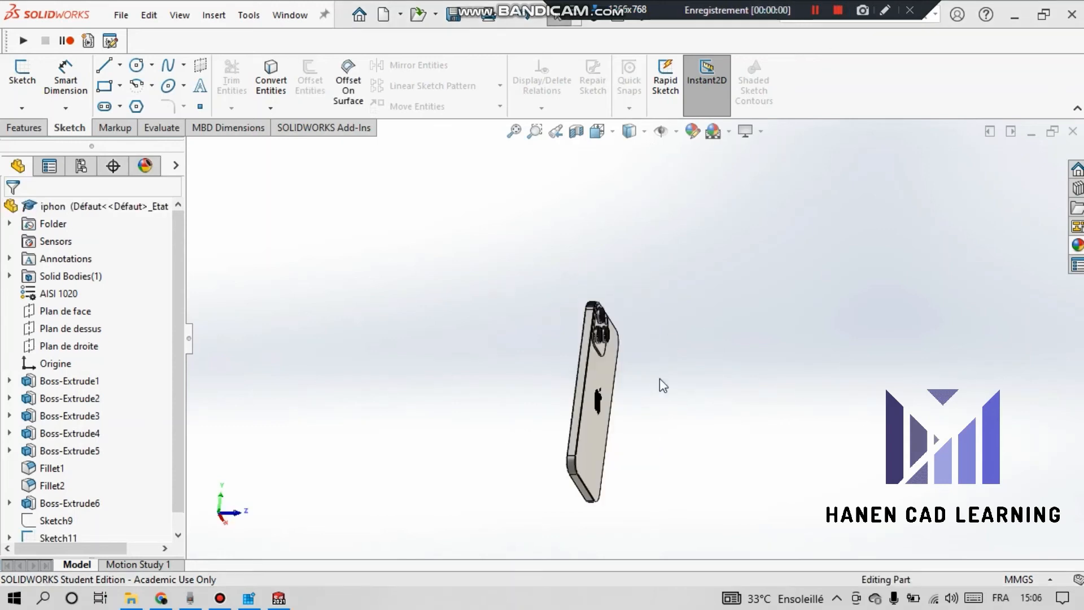
# Start a sketch on the phone's left side face and draw a vertical slot about 16 mm between arc centres, beside the camera block
pyautogui.moveTo(658, 382); pyautogui.dragTo(682, 387, button='middle')
pyautogui.scroll(-3, 651, 317)
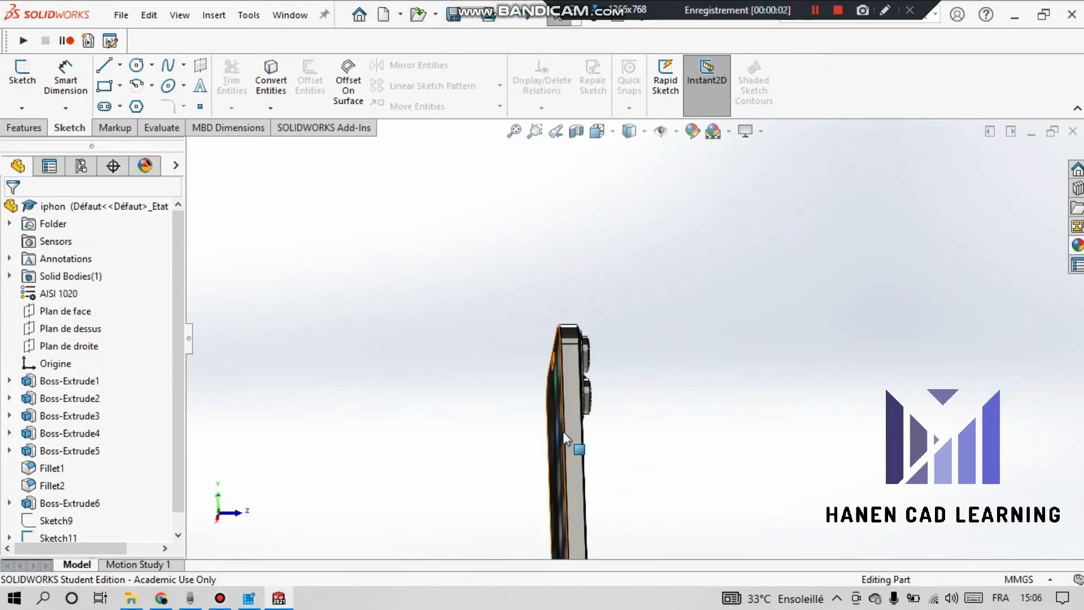
pyautogui.click(565, 438)
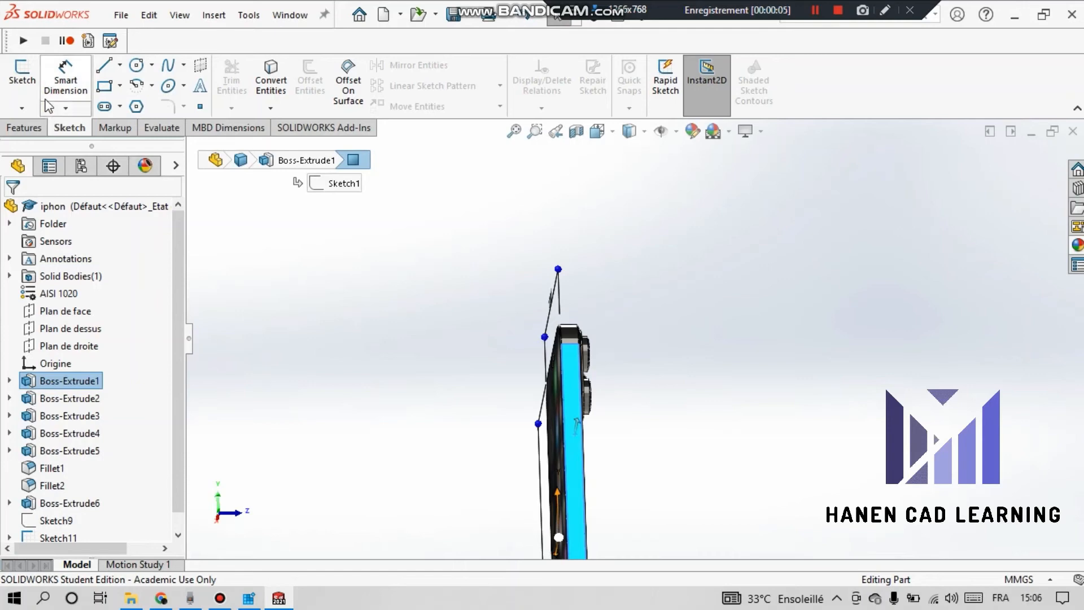
pyautogui.click(23, 76)
pyautogui.click(600, 132)
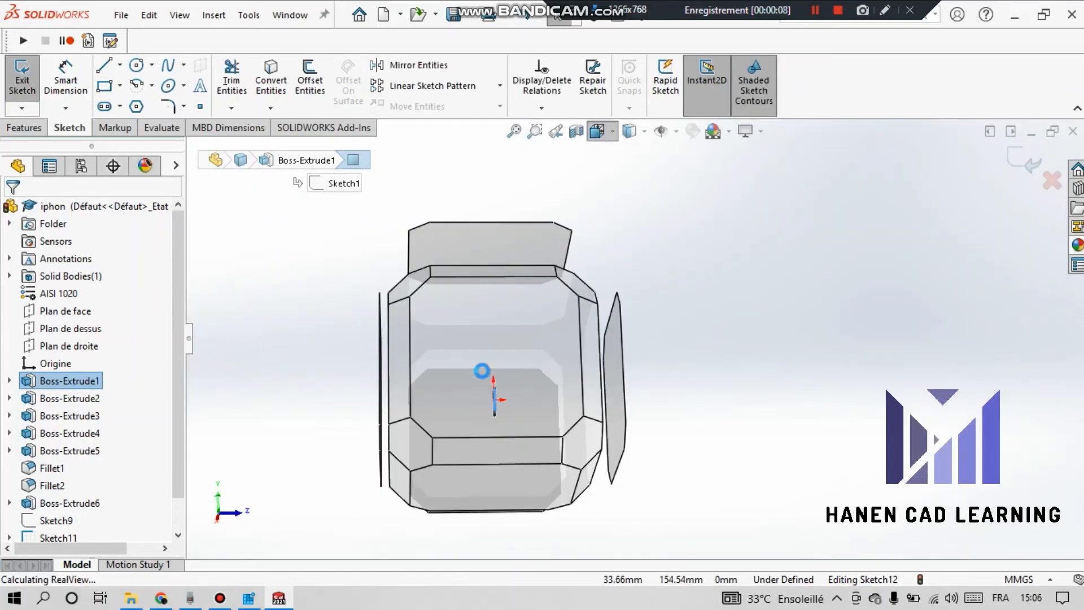
pyautogui.scroll(-5, 593, 322)
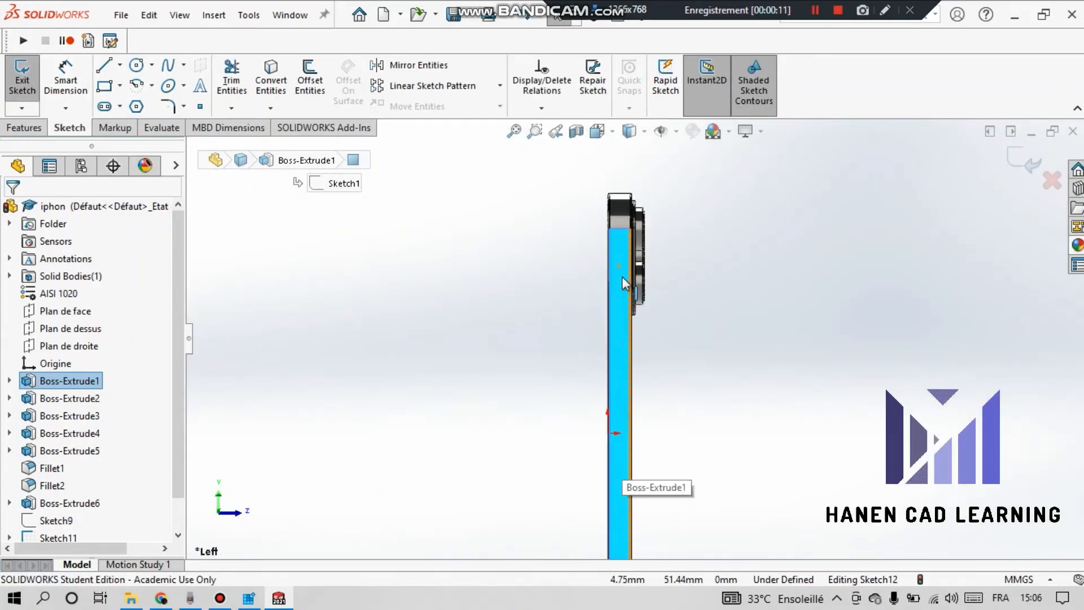
pyautogui.click(814, 10)
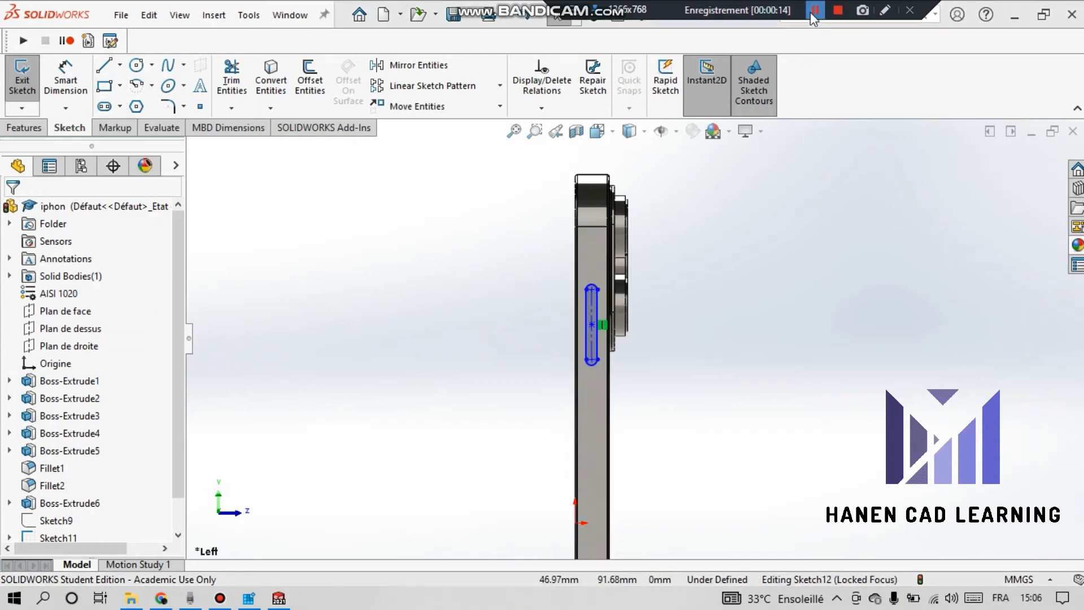
pyautogui.scroll(-2, 581, 317)
pyautogui.scroll(3, 645, 333)
pyautogui.scroll(-2, 649, 248)
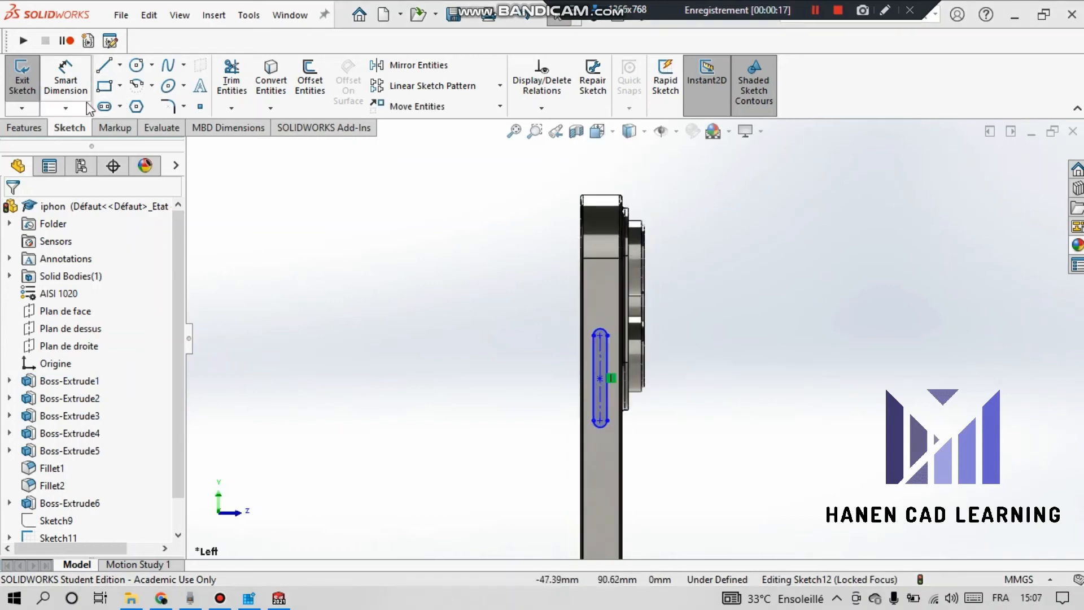
# Dimension the slot with 12 mm between its arc centres and an end radius of 1 mm
pyautogui.click(79, 92)
pyautogui.click(607, 354)
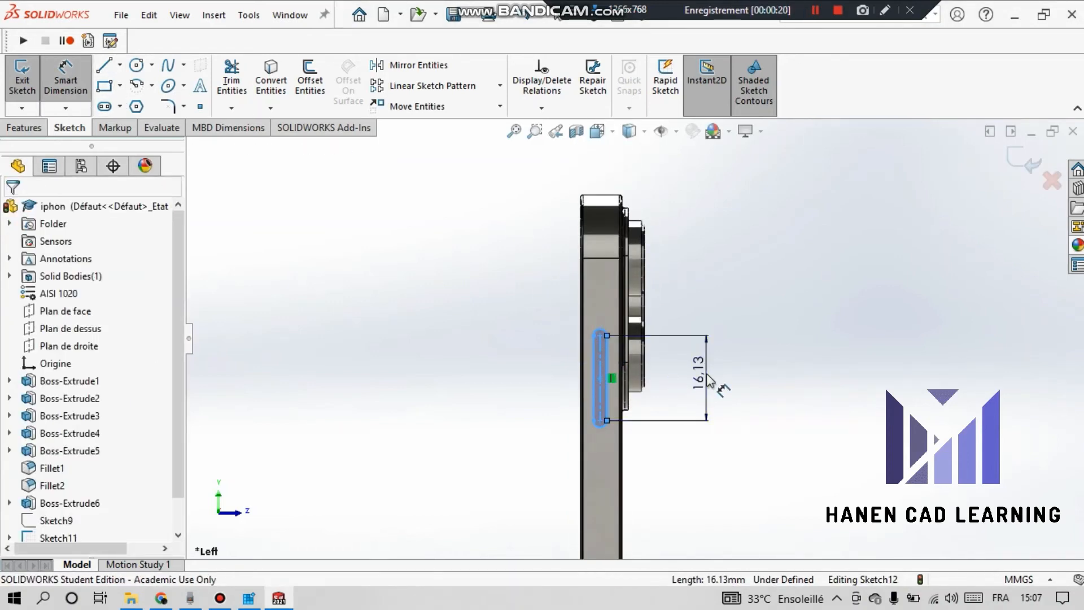
pyautogui.click(706, 374)
pyautogui.press('Escape')
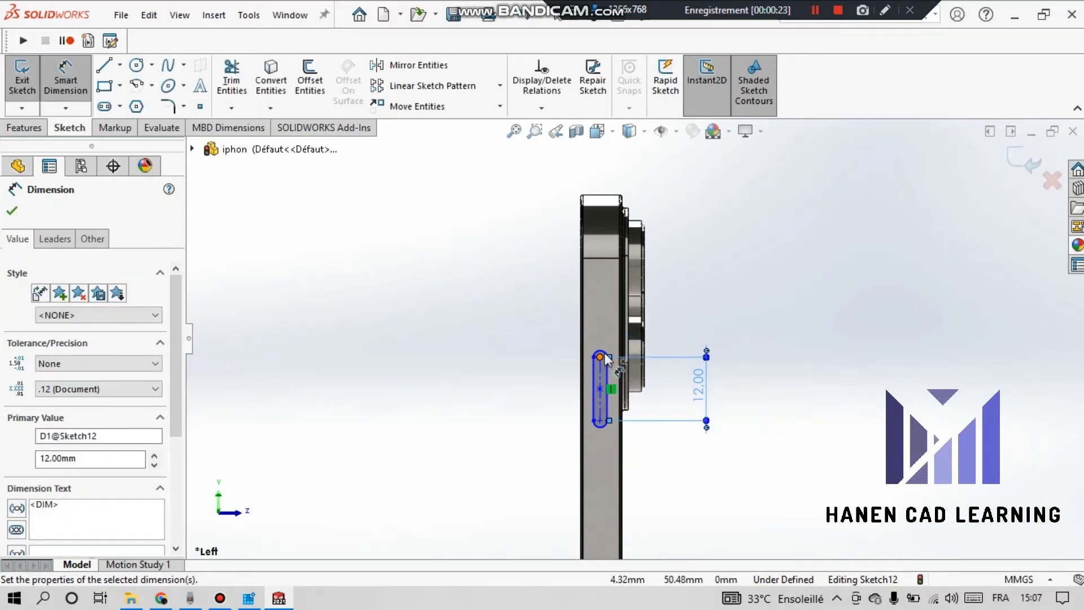
pyautogui.click(605, 355)
pyautogui.click(685, 289)
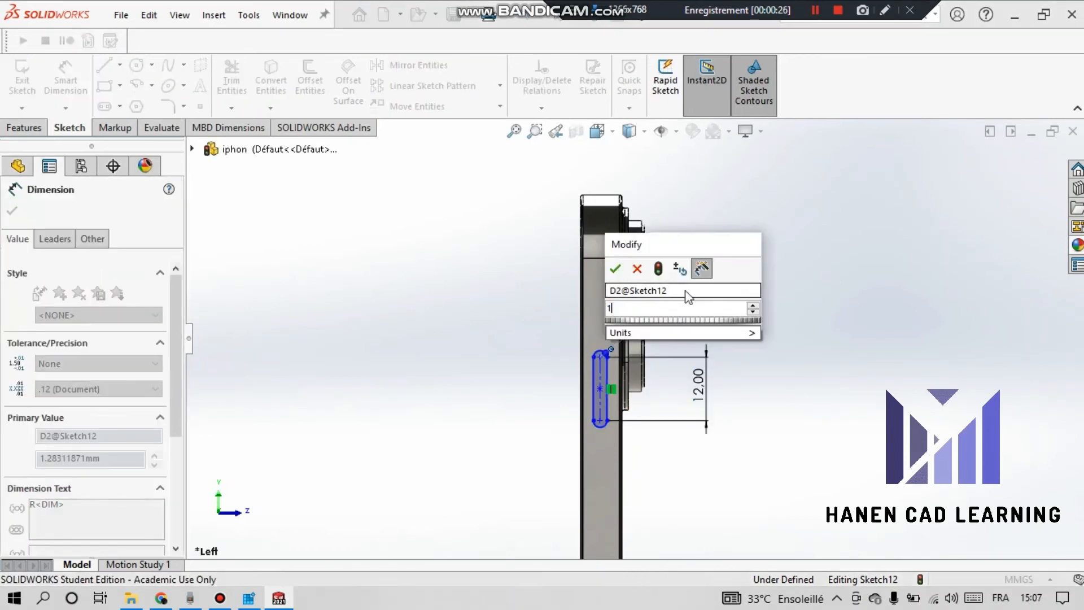
pyautogui.press('Return')
pyautogui.scroll(-2, 603, 418)
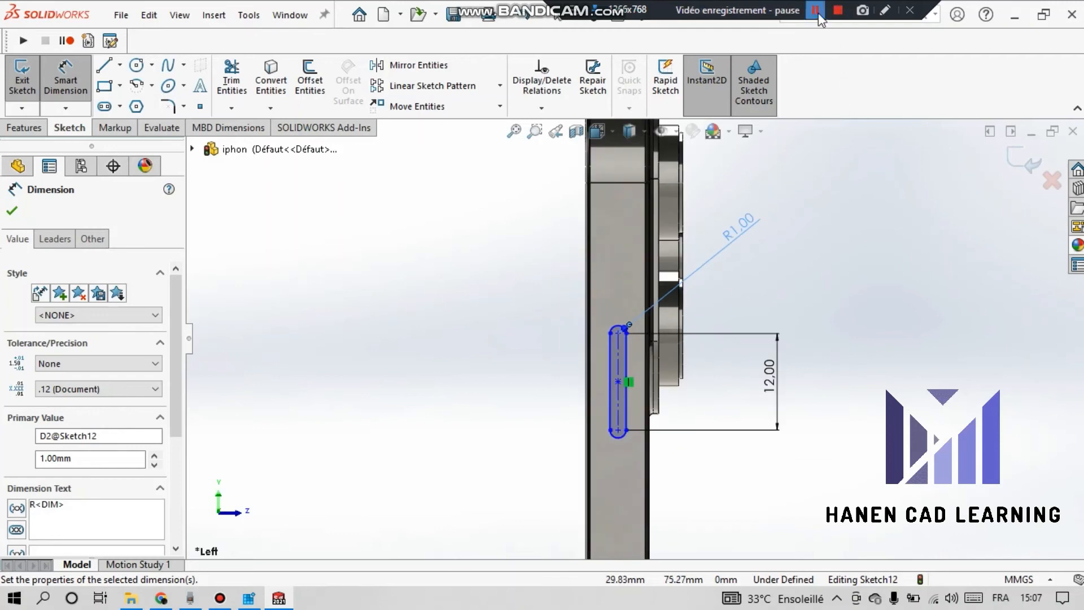
# Dimension the slot's centre at 55 mm from the phone's top edge
pyautogui.click(622, 384)
pyautogui.scroll(2, 621, 385)
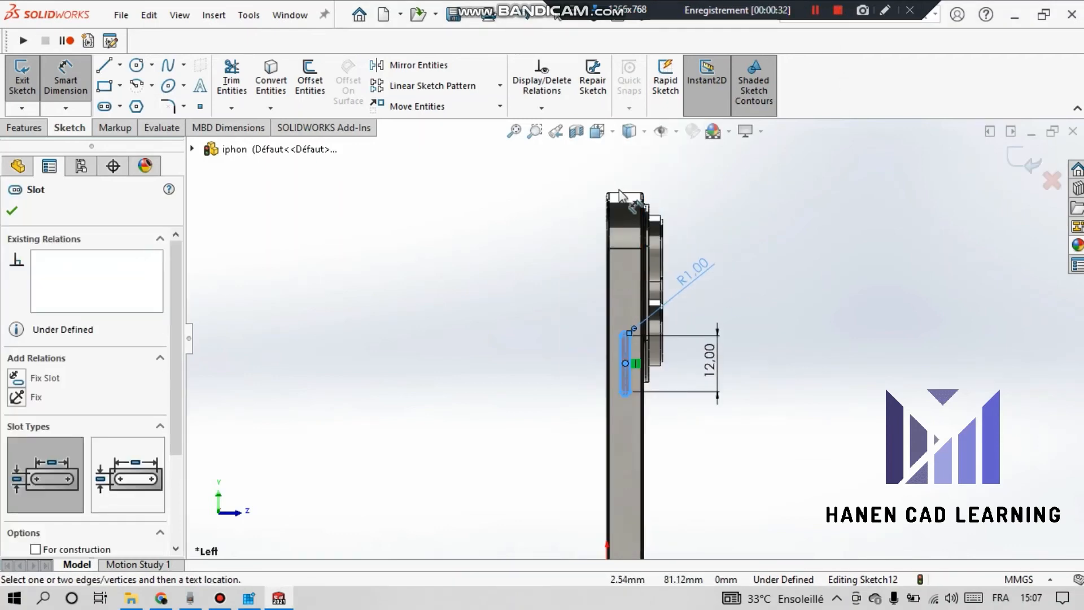
pyautogui.click(625, 198)
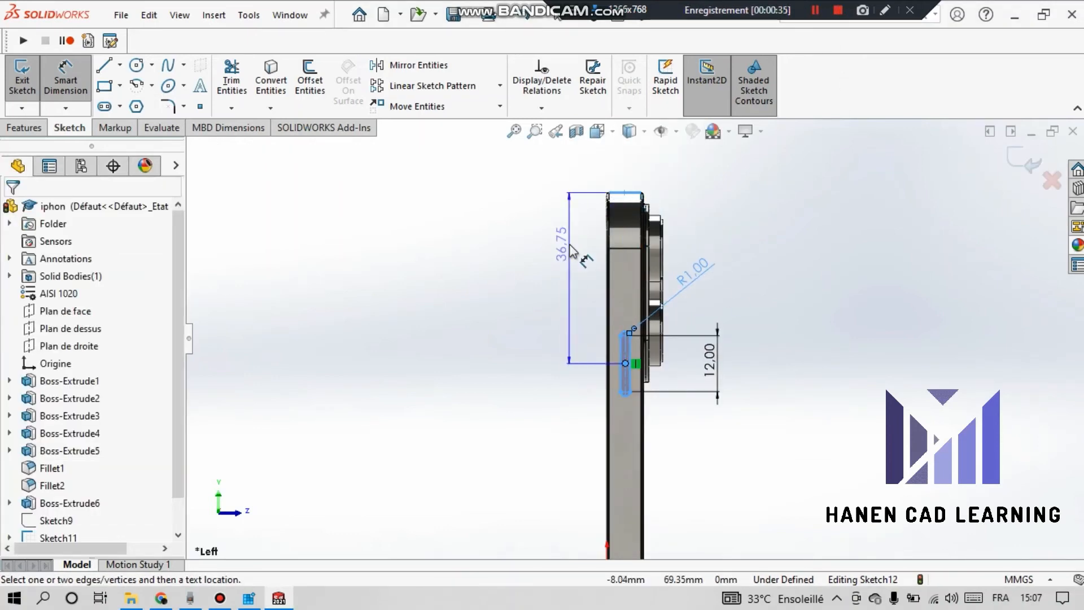
pyautogui.click(572, 250)
pyautogui.write('55')
pyautogui.press('Return')
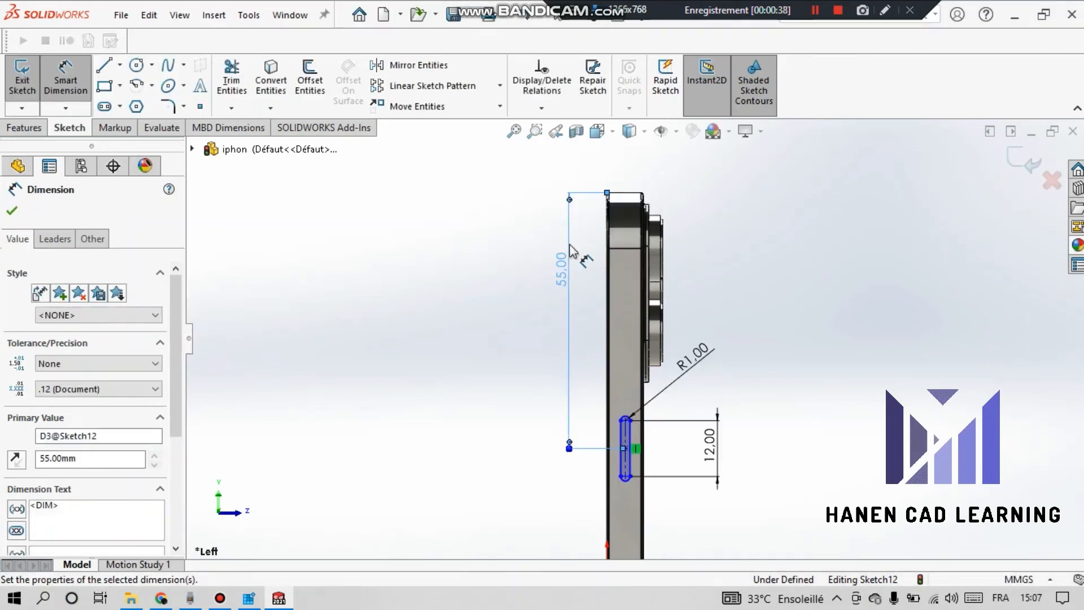
pyautogui.click(499, 270)
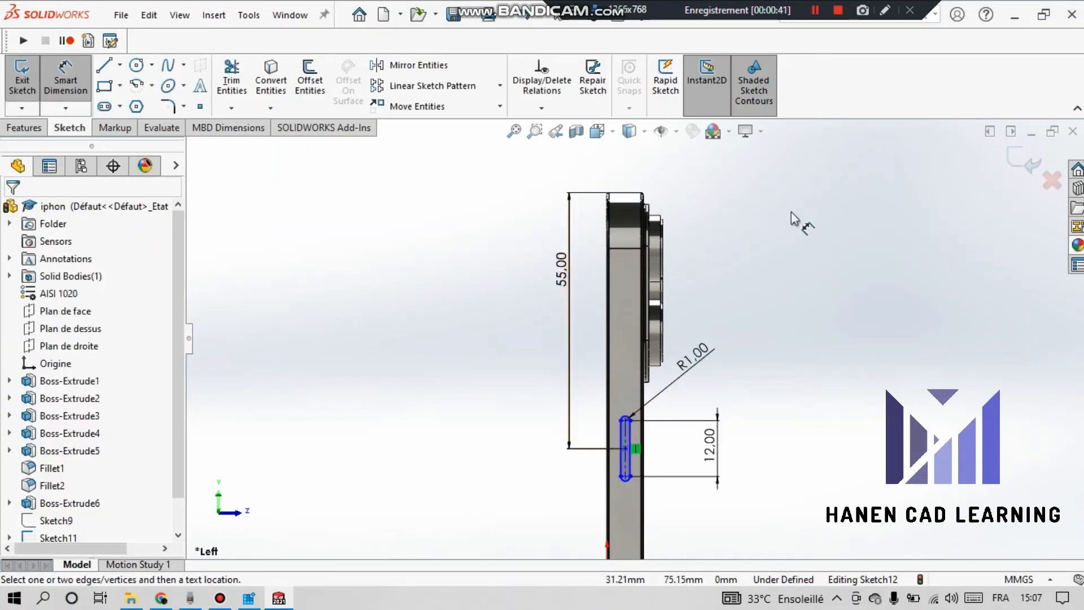
pyautogui.press('Escape')
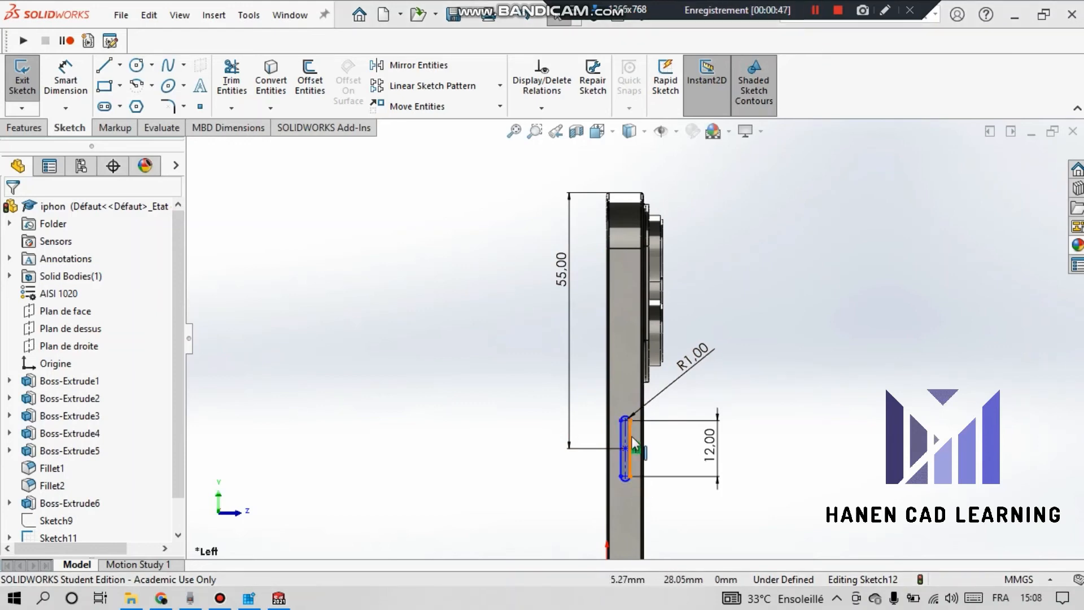
# Make the slot's long straight side perpendicular to the horizontal edge near the top of the side face
pyautogui.click(632, 436)
pyautogui.scroll(-5, 646, 252)
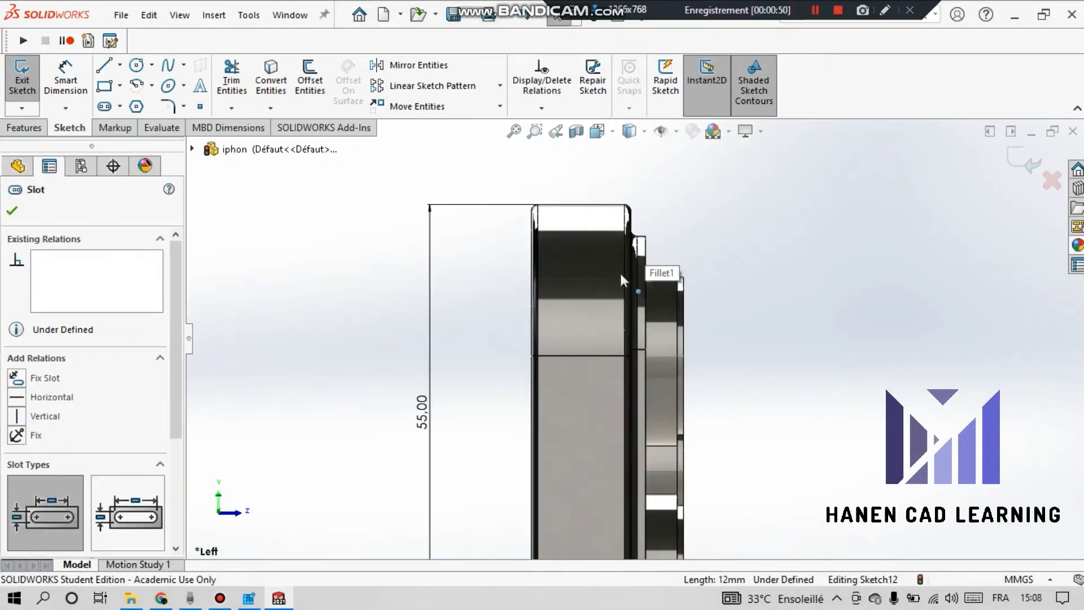
pyautogui.keyDown('ctrl'); pyautogui.click(581, 357); pyautogui.keyUp('ctrl')
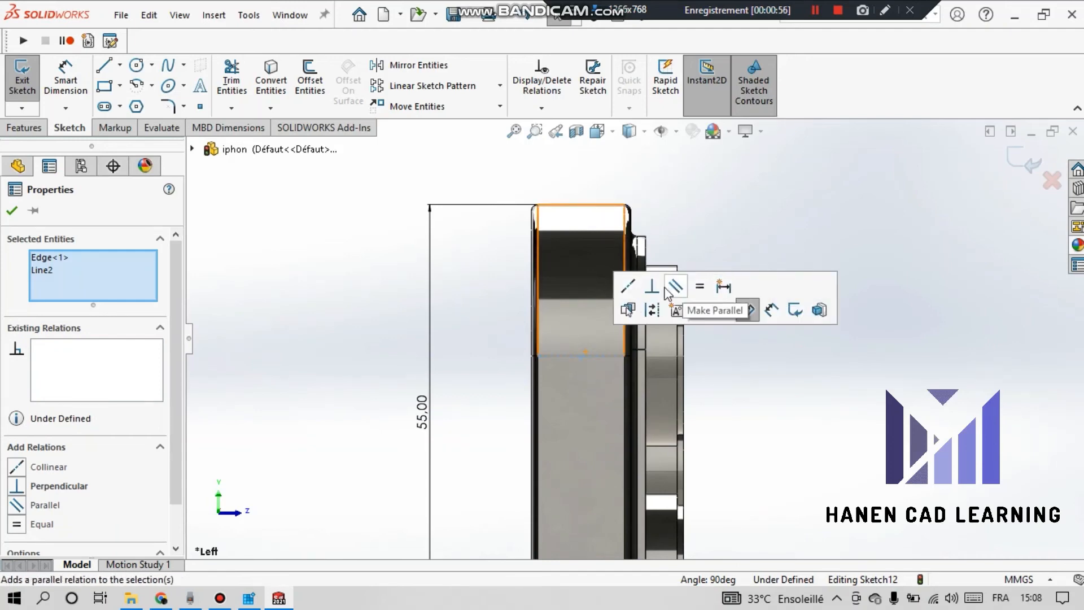
pyautogui.click(653, 287)
pyautogui.scroll(7, 581, 357)
pyautogui.click(535, 408)
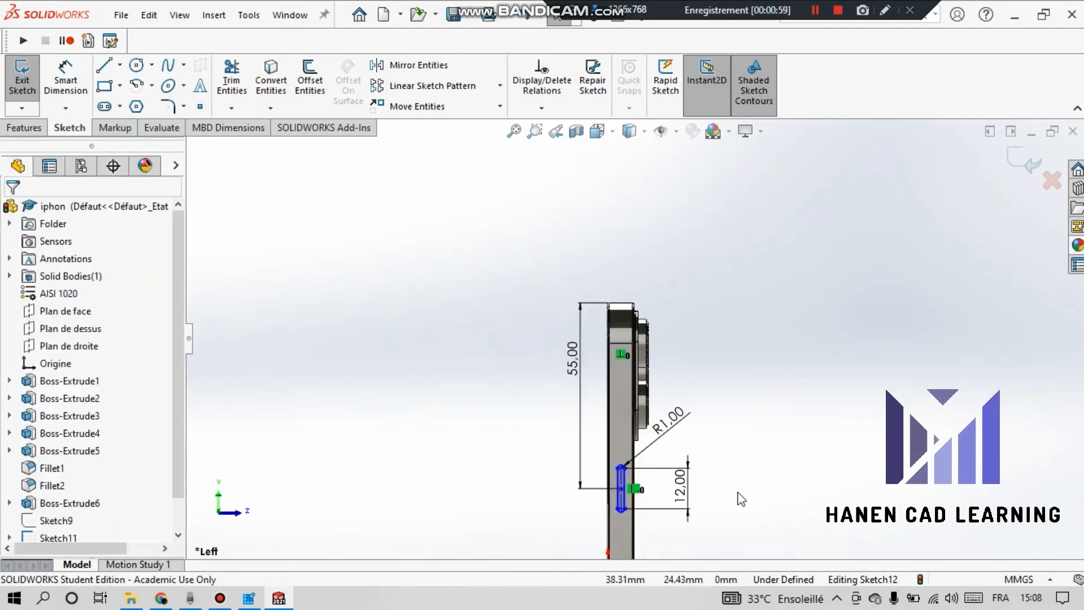
# Centre the slot across the phone's thickness by making the side face's two long edges symmetric about the slot's centreline
pyautogui.scroll(-2, 739, 494)
pyautogui.rightClick(783, 289)
pyautogui.press('Escape')
pyautogui.moveTo(555, 467)
pyautogui.mouseDown()
pyautogui.moveTo(571, 462)
pyautogui.moveTo(537, 470)
pyautogui.moveTo(560, 460)
pyautogui.mouseUp()
pyautogui.scroll(-6, 560, 460)
pyautogui.click(599, 445)
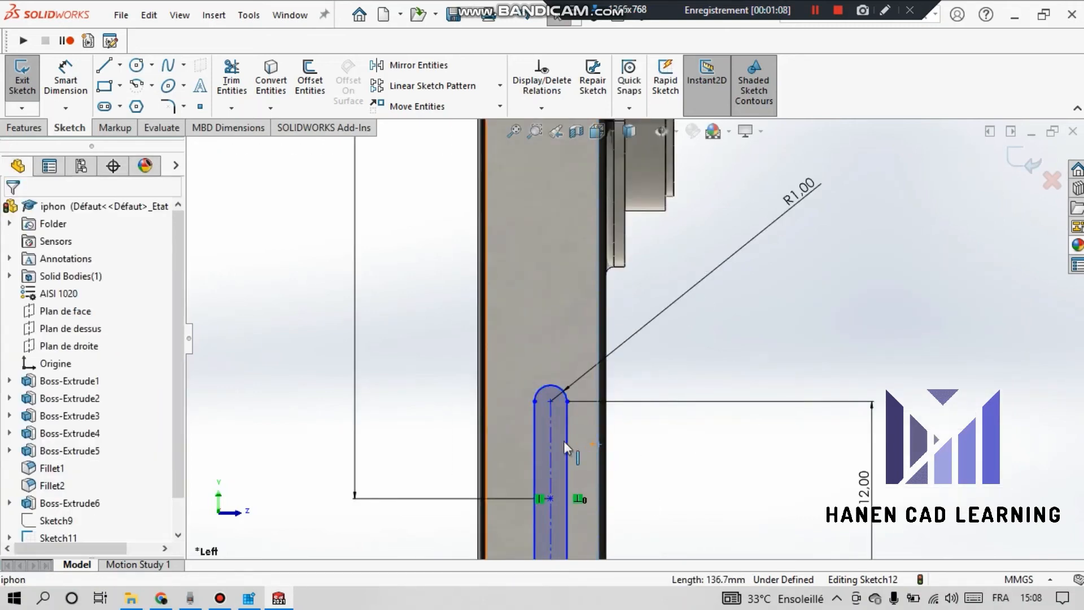
pyautogui.keyDown('ctrl'); pyautogui.click(552, 462); pyautogui.keyUp('ctrl')
pyautogui.keyDown('ctrl'); pyautogui.click(487, 430); pyautogui.keyUp('ctrl')
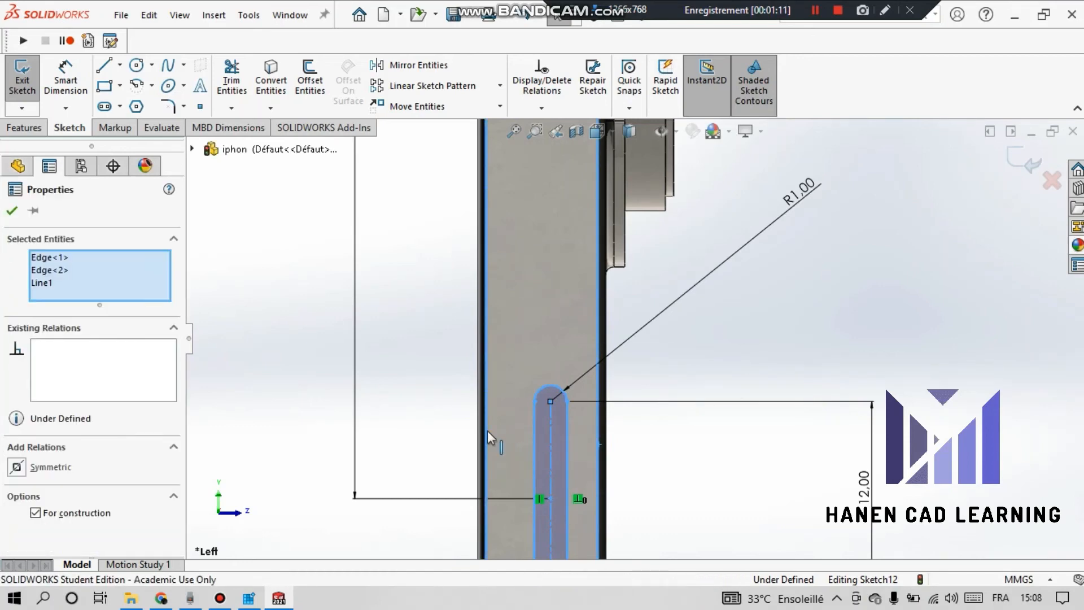
pyautogui.click(48, 467)
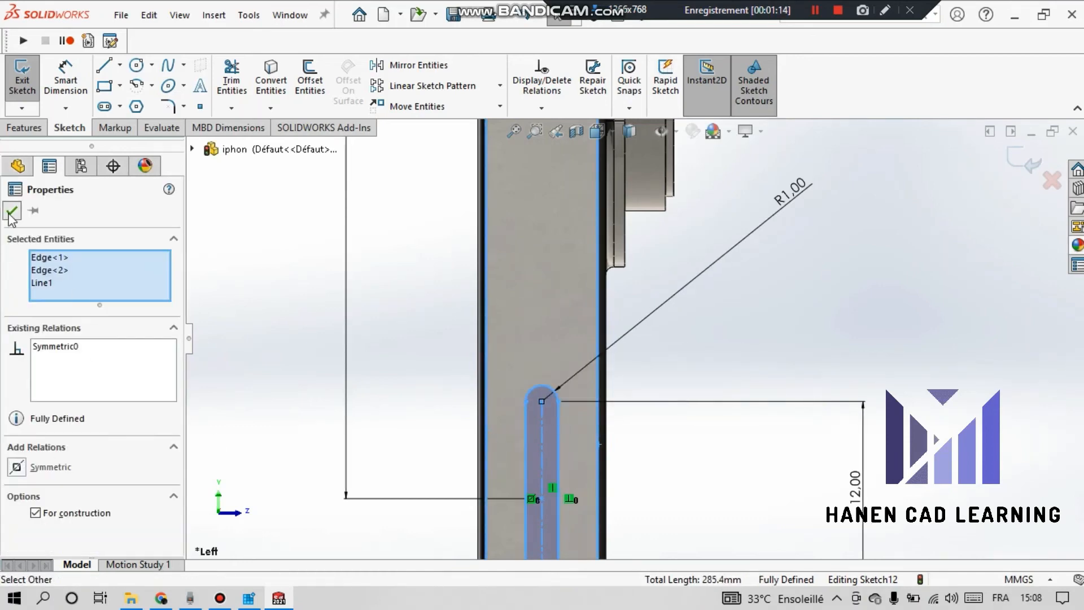
pyautogui.click(12, 213)
pyautogui.scroll(6, 540, 421)
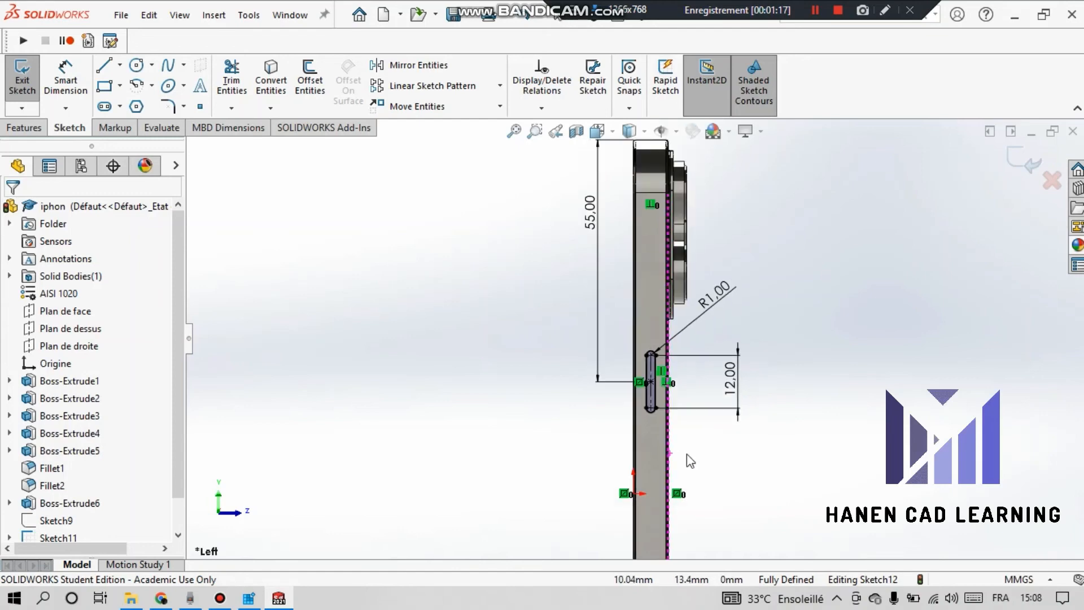
# Extrude the slot profile as a blind 0.4 mm boss merged with the phone body to form the side button
pyautogui.moveTo(687, 454)
pyautogui.mouseDown(button='middle')
pyautogui.moveTo(711, 457)
pyautogui.moveTo(702, 452)
pyautogui.mouseUp(button='middle')
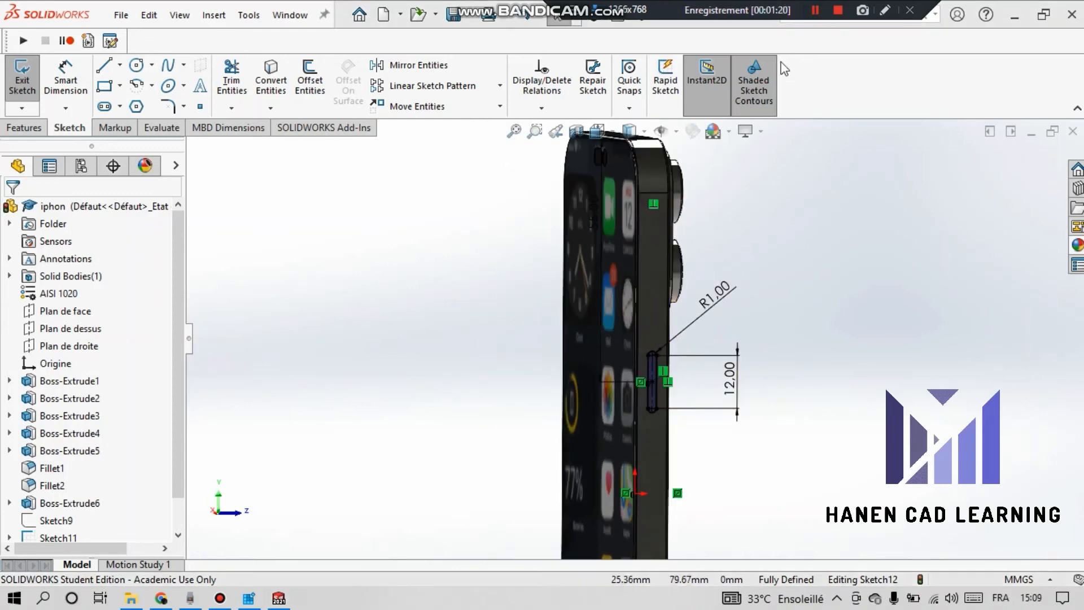
pyautogui.click(26, 127)
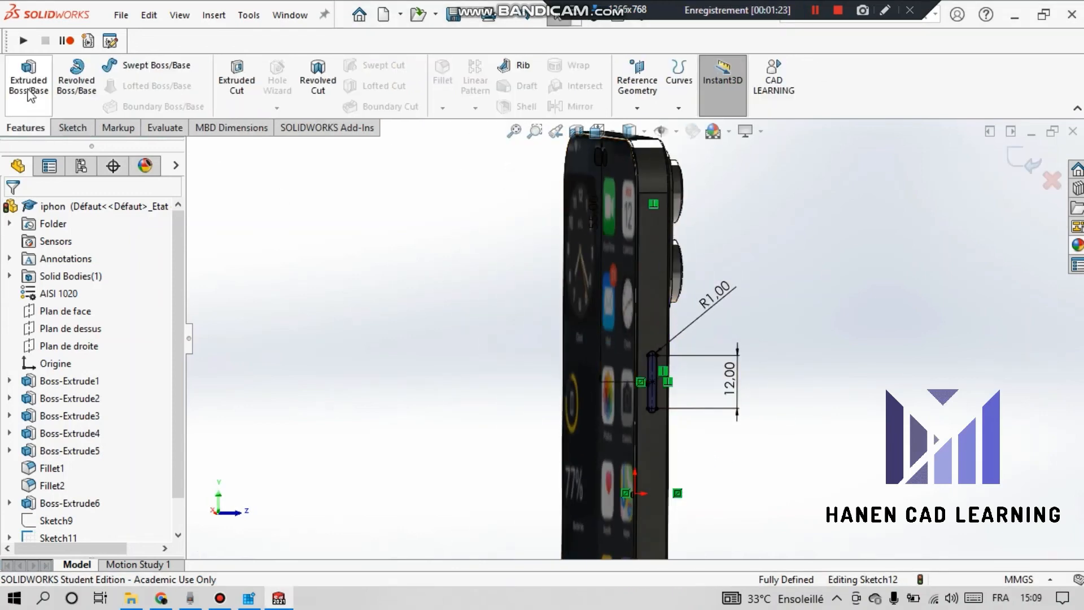
pyautogui.click(29, 76)
pyautogui.write('0.')
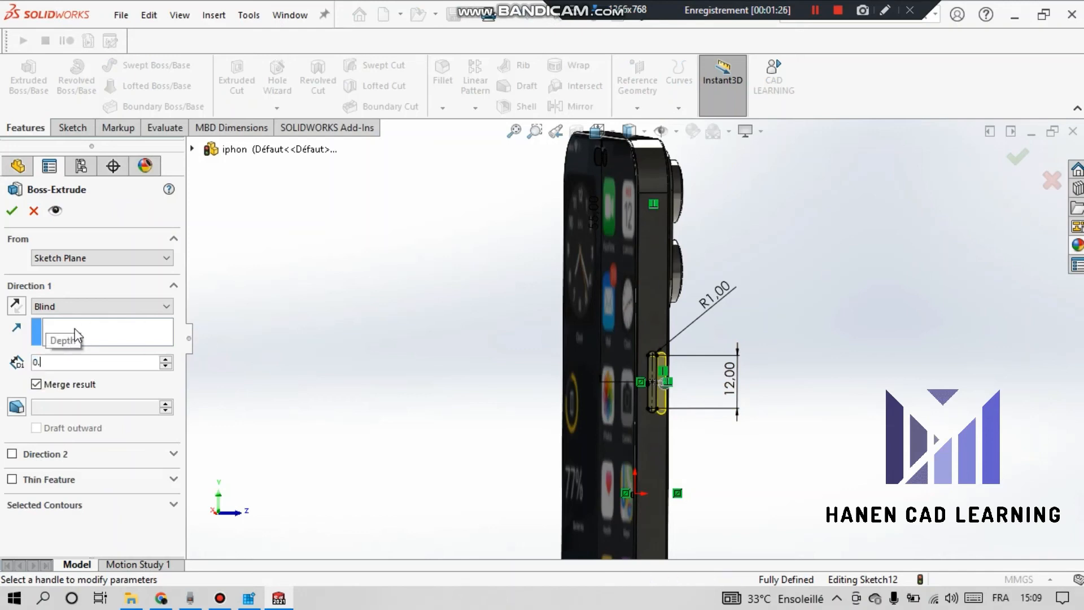
pyautogui.write('4')
pyautogui.moveTo(312, 341); pyautogui.dragTo(371, 361, button='middle')
pyautogui.scroll(6, 371, 361)
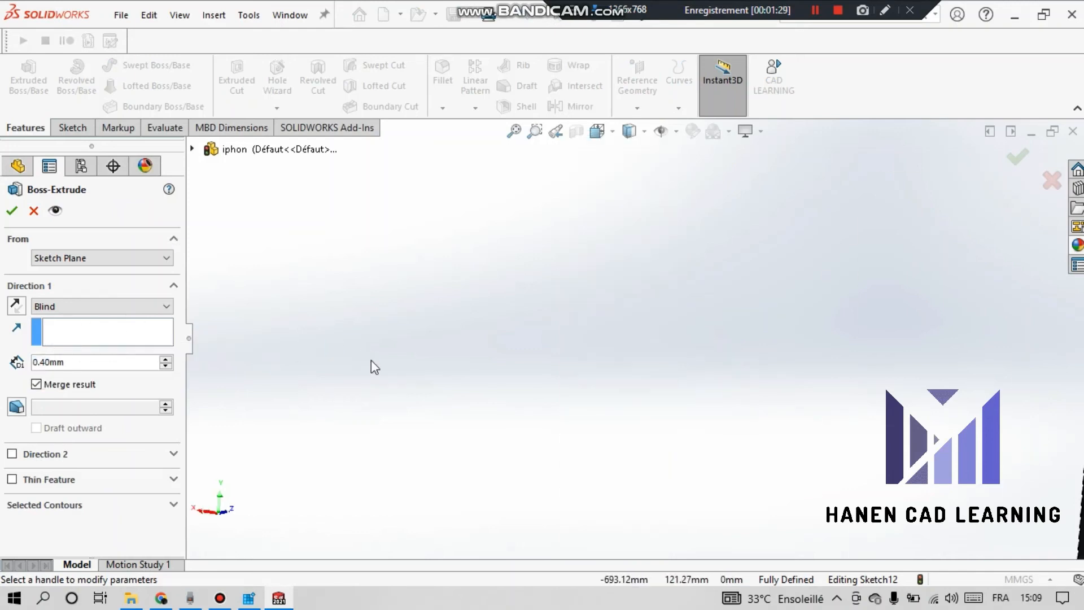
pyautogui.scroll(-5, 844, 376)
pyautogui.scroll(-5, 470, 324)
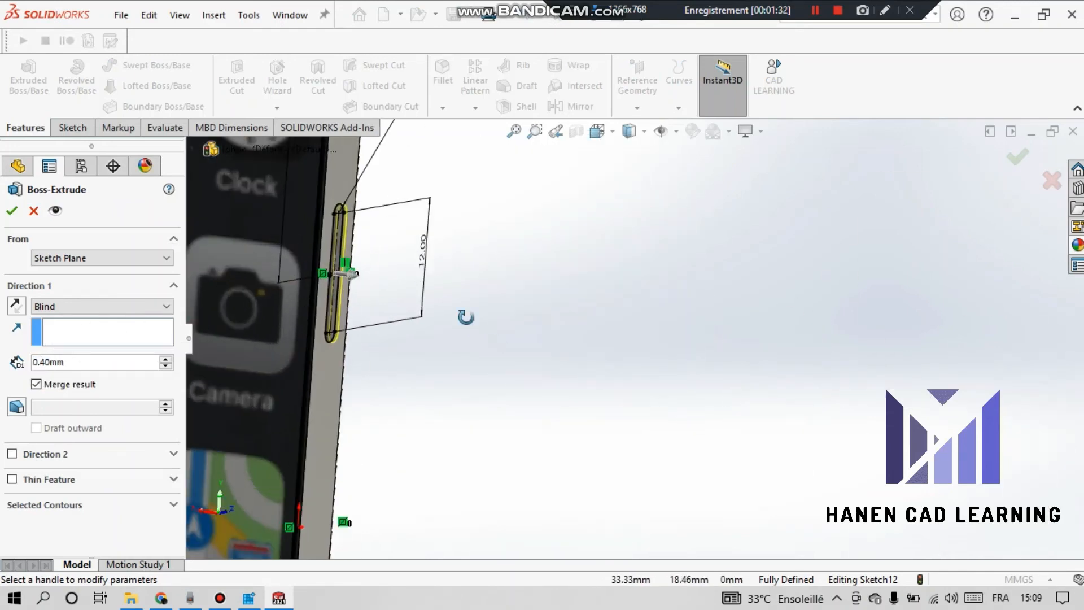
pyautogui.scroll(3, 257, 266)
pyautogui.click(14, 211)
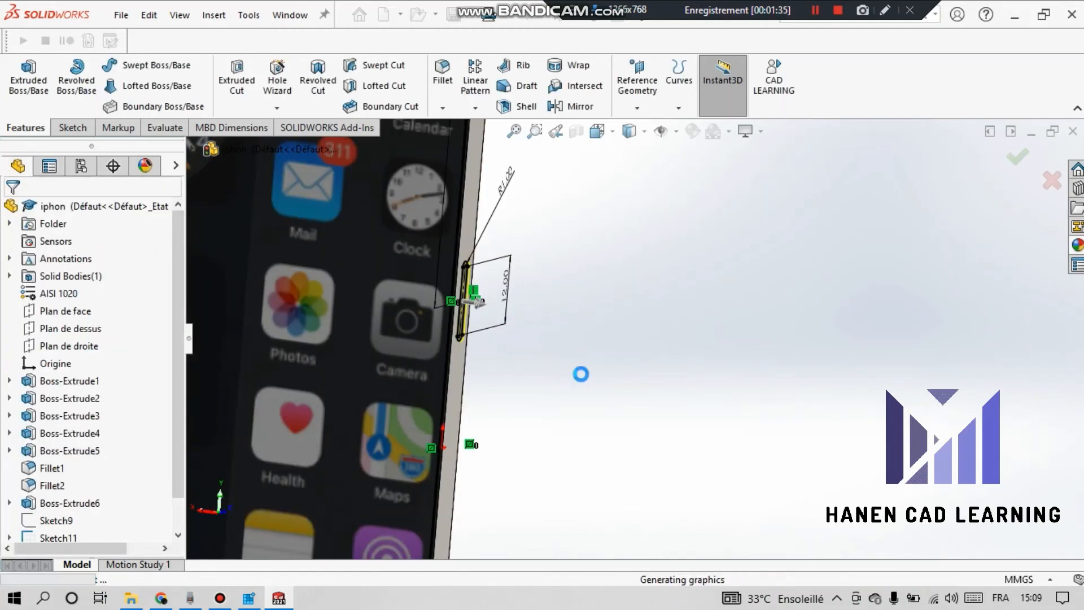
pyautogui.moveTo(516, 388)
pyautogui.mouseDown(button='middle')
pyautogui.moveTo(509, 407)
pyautogui.moveTo(423, 414)
pyautogui.moveTo(496, 383)
pyautogui.mouseUp(button='middle')
pyautogui.scroll(6, 427, 431)
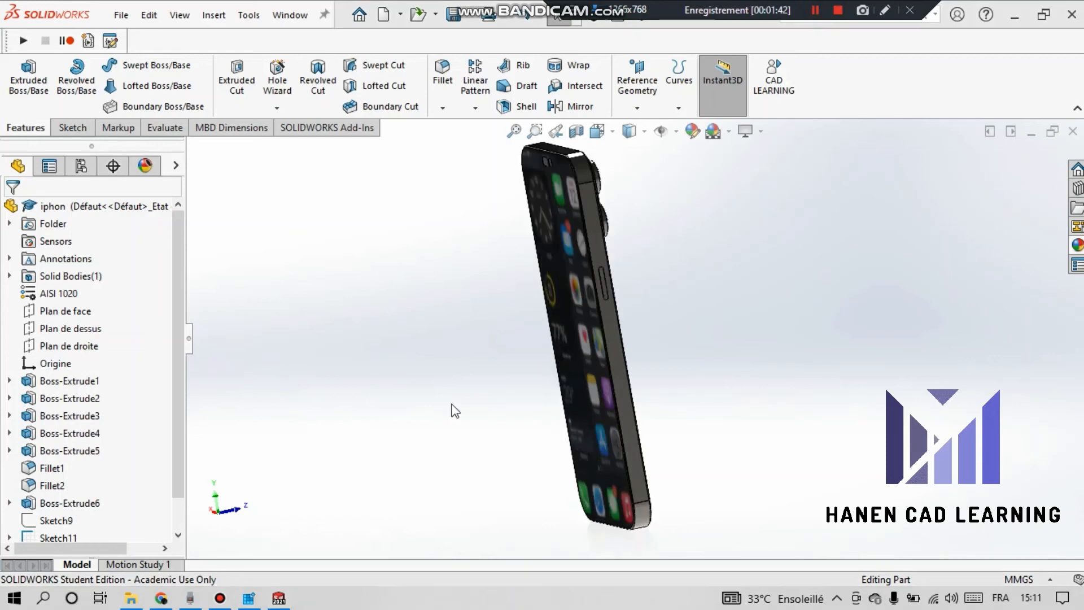
# Start a sketch on the phone's opposite long side face, viewed straight on from the Right orientation
pyautogui.moveTo(452, 409); pyautogui.dragTo(675, 239, button='middle')
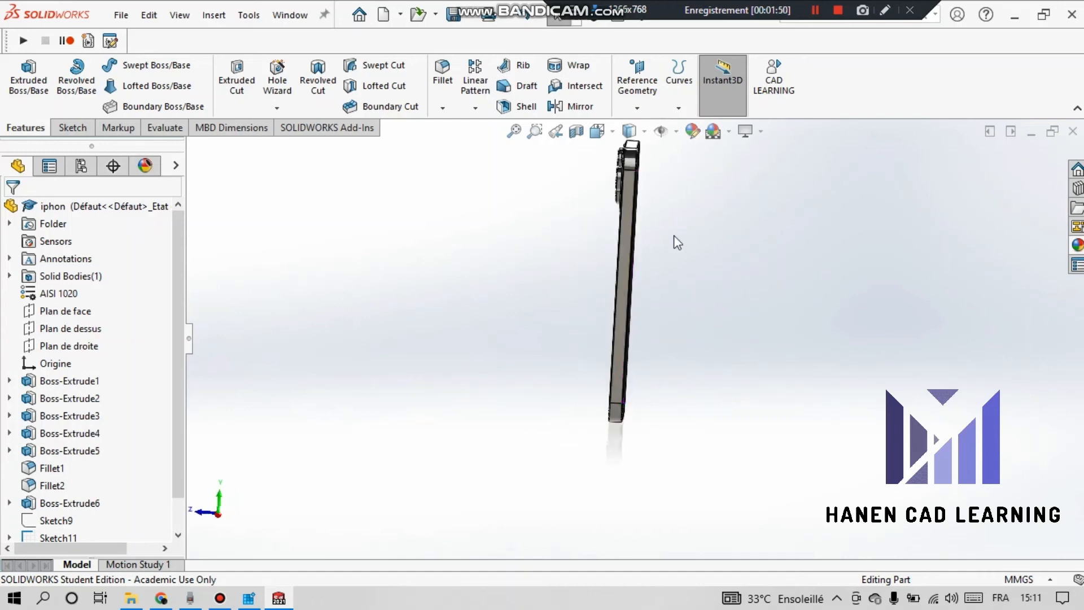
pyautogui.scroll(-3, 675, 239)
pyautogui.click(675, 254)
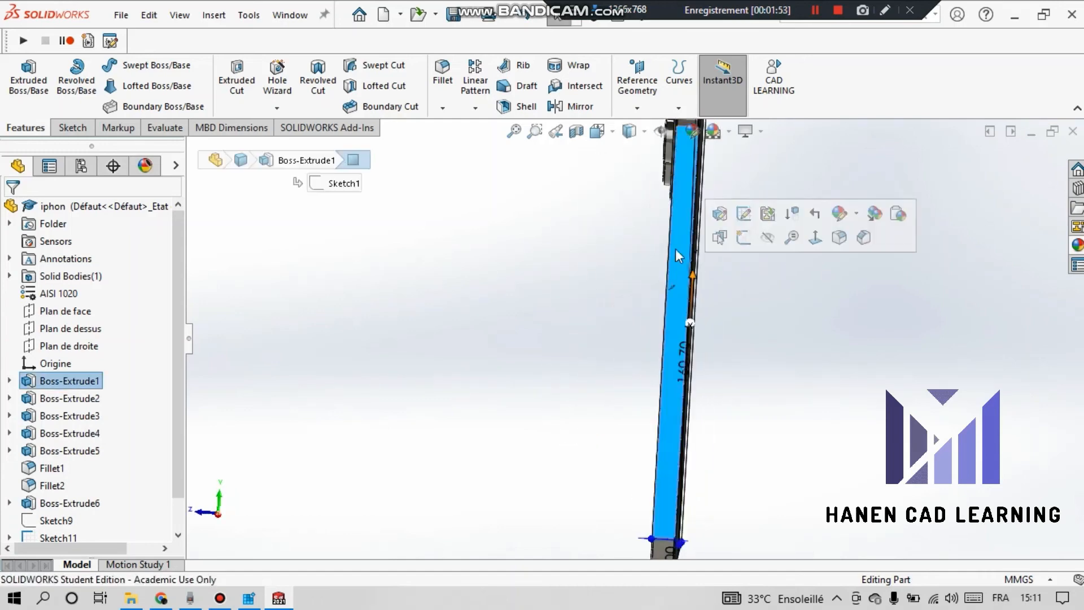
pyautogui.click(613, 133)
pyautogui.click(547, 331)
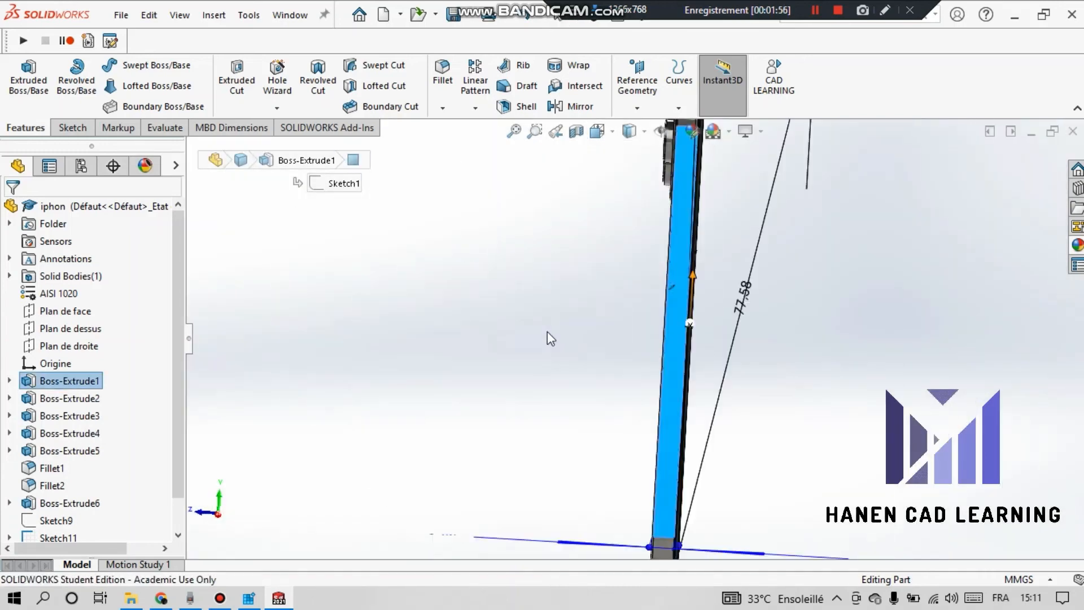
pyautogui.scroll(-3, 591, 519)
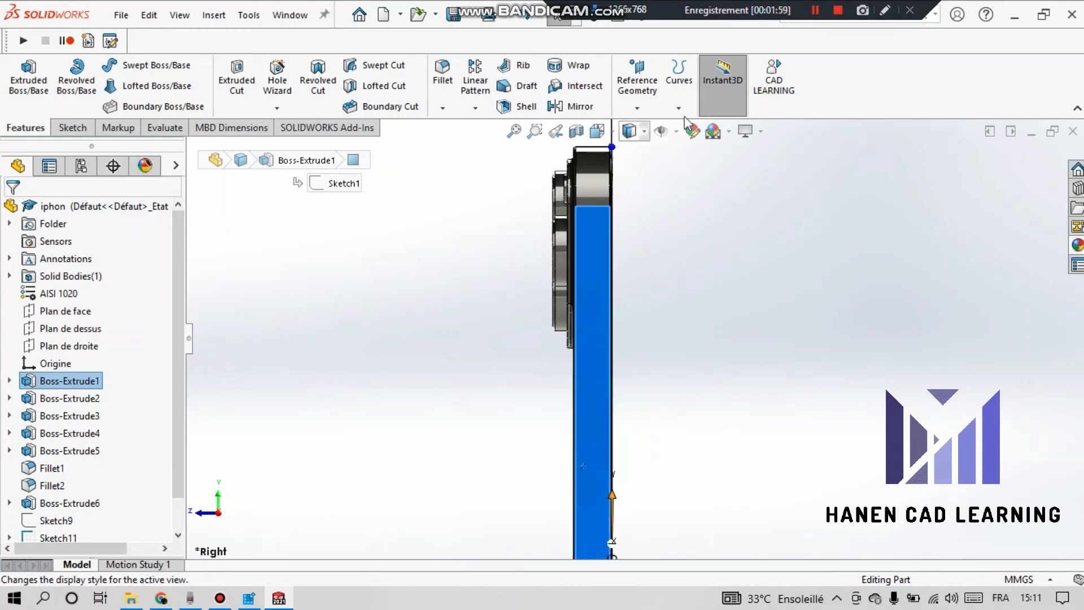
pyautogui.click(72, 127)
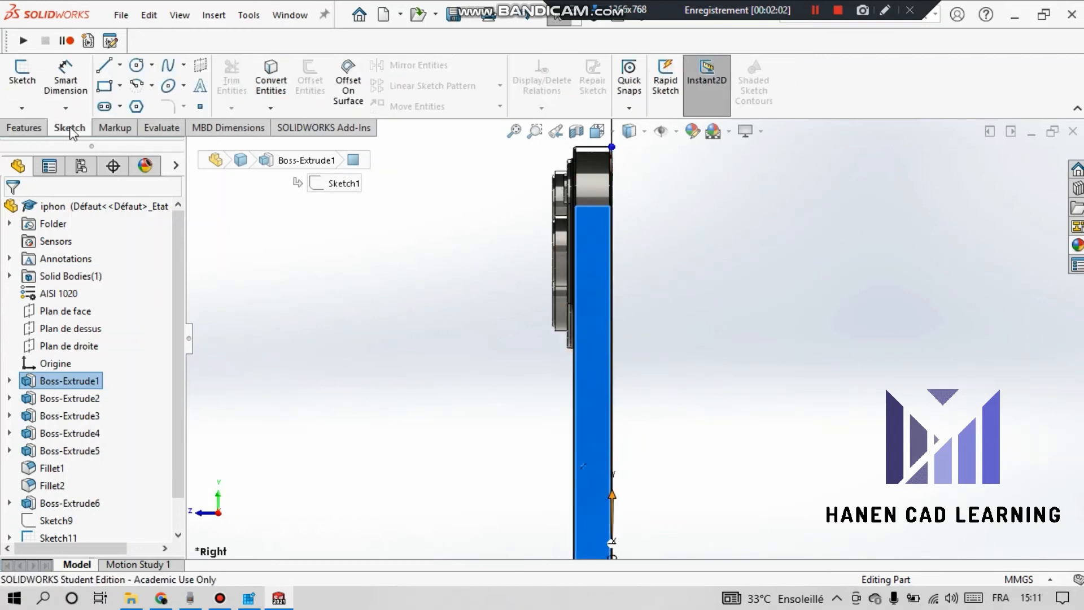
pyautogui.click(22, 76)
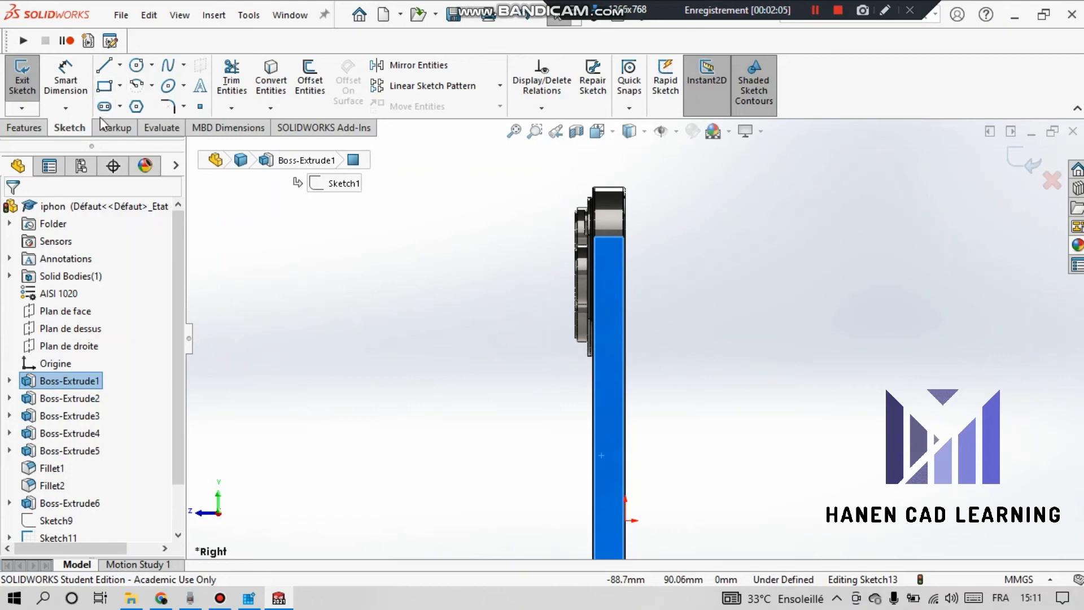
# Sketch two vertical straight slots one above the other on the side face, about 9 mm and 6.7 mm between arc centres
pyautogui.click(104, 106)
pyautogui.click(608, 329)
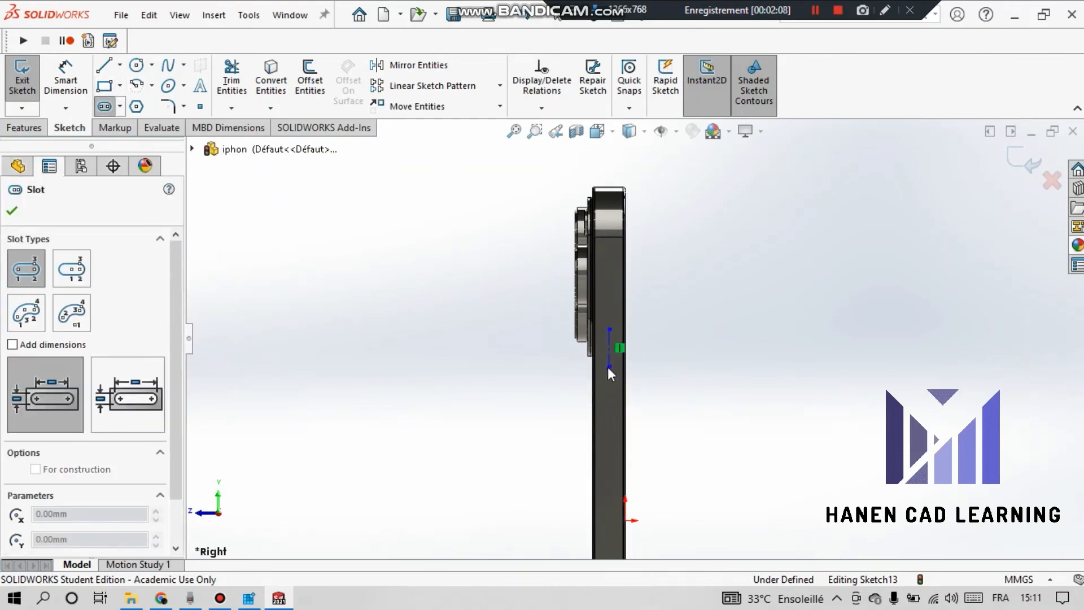
pyautogui.click(635, 399)
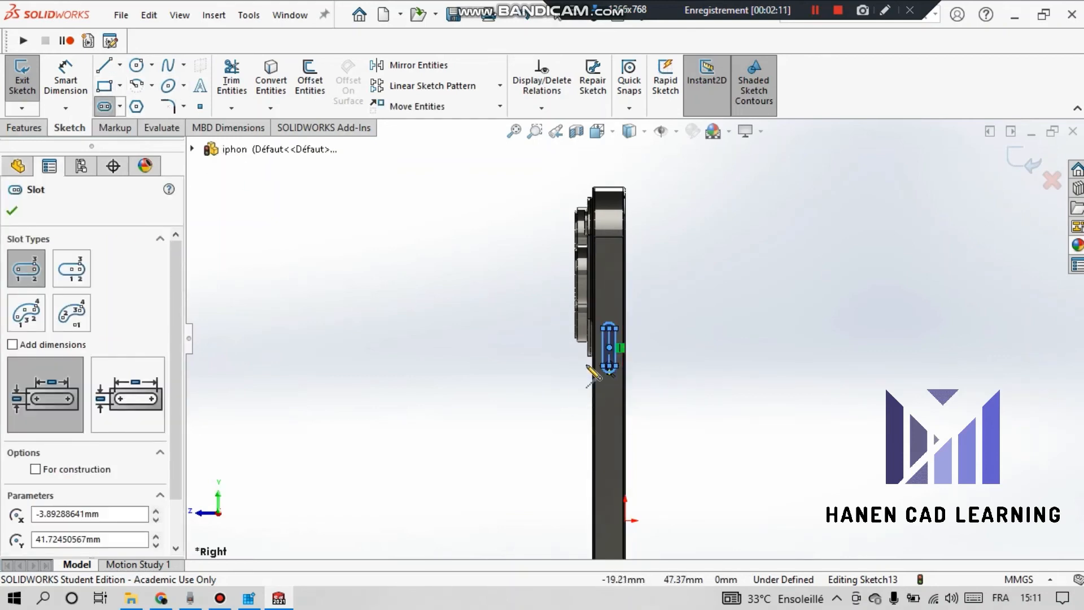
pyautogui.click(610, 421)
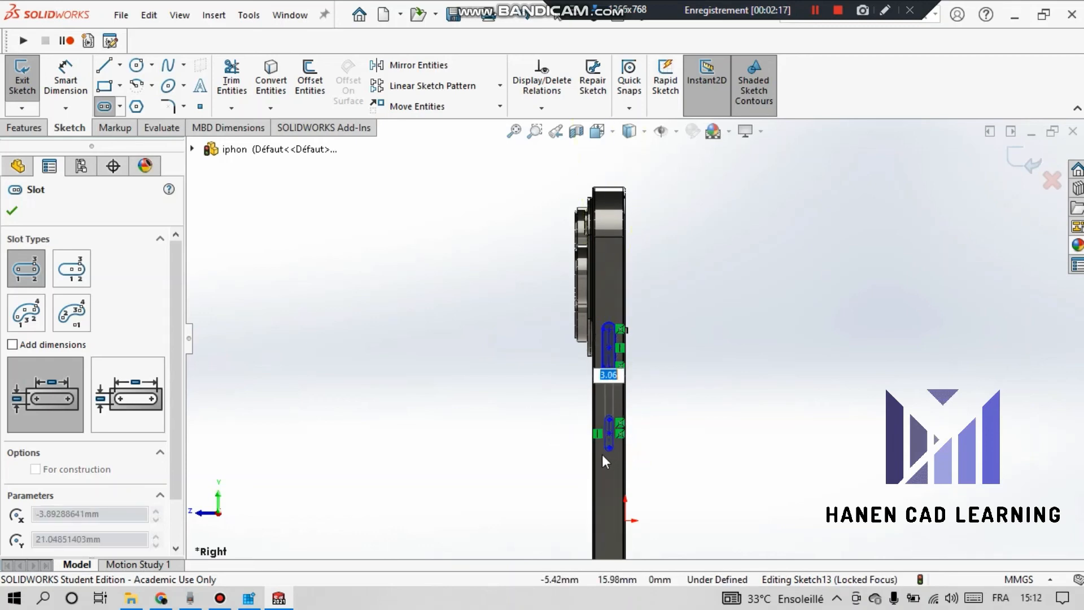
pyautogui.click(602, 454)
pyautogui.rightClick(701, 360)
pyautogui.click(713, 372)
# Set the centre-to-centre length of both the upper and the lower slot to 8 mm
pyautogui.scroll(-3, 649, 390)
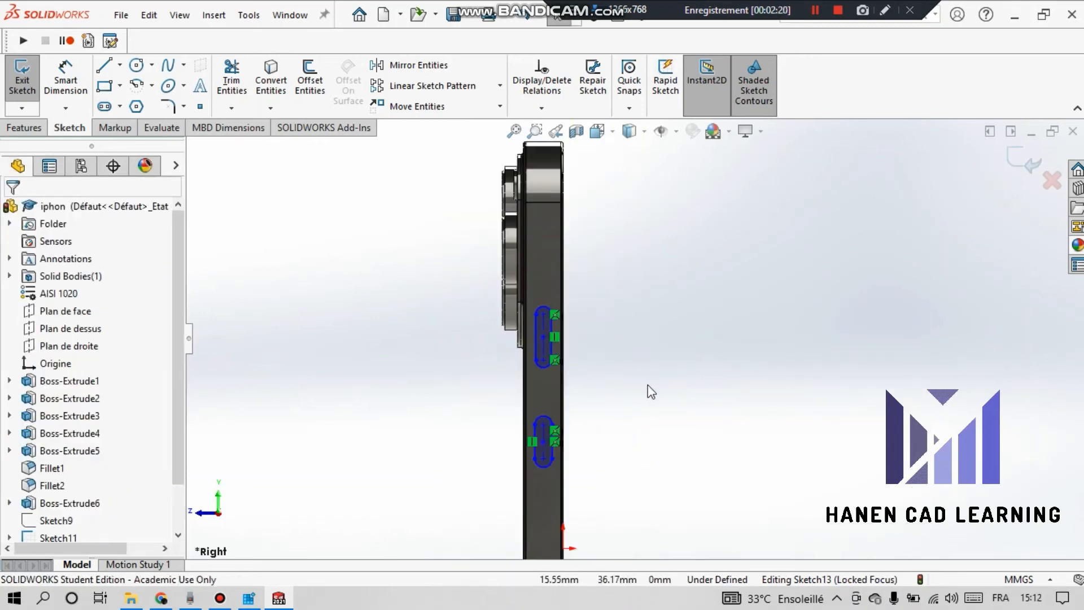
pyautogui.click(66, 79)
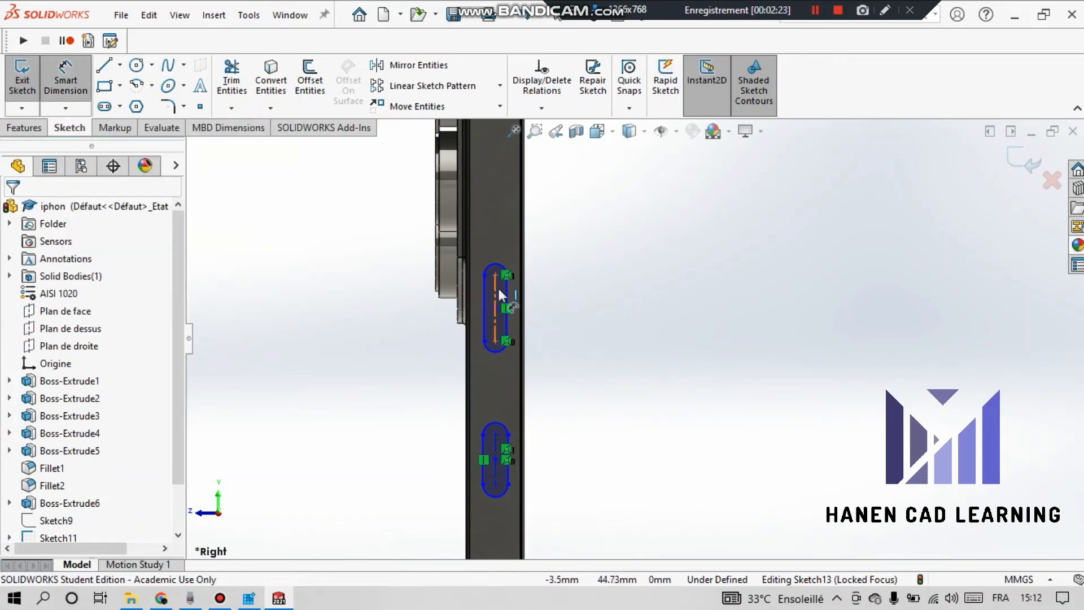
pyautogui.click(506, 297)
pyautogui.click(608, 314)
pyautogui.write('8')
pyautogui.press('Return')
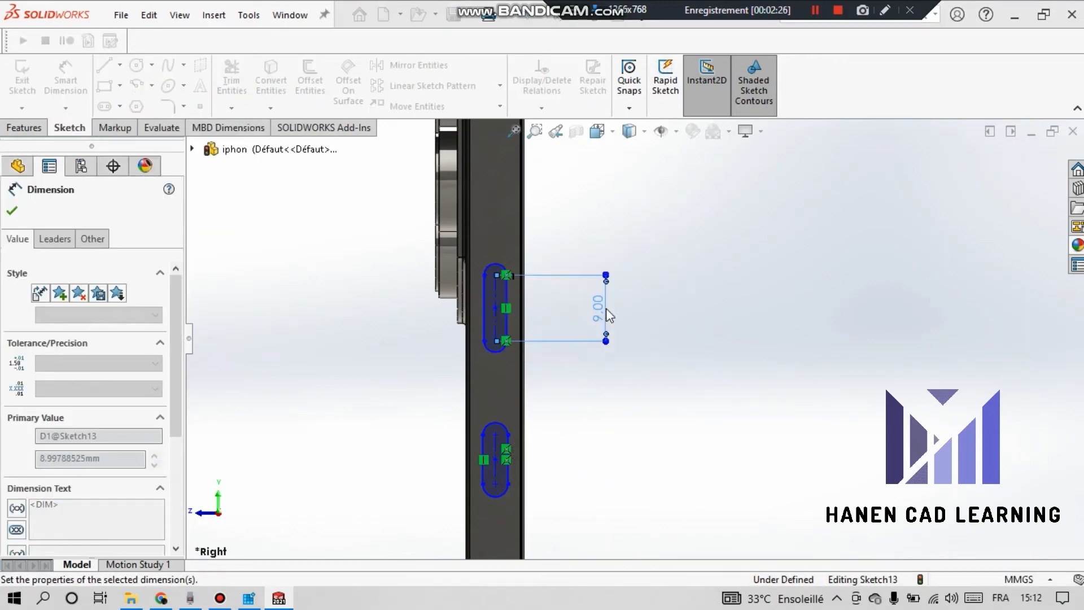
pyautogui.click(493, 443)
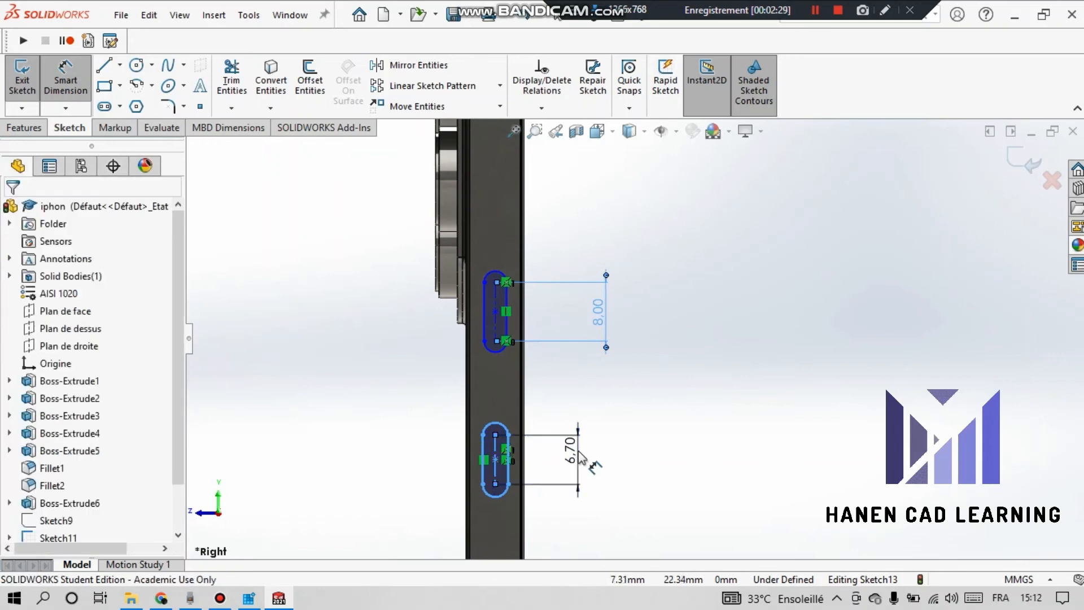
pyautogui.click(578, 451)
pyautogui.write('8.00mm')
pyautogui.press('Return')
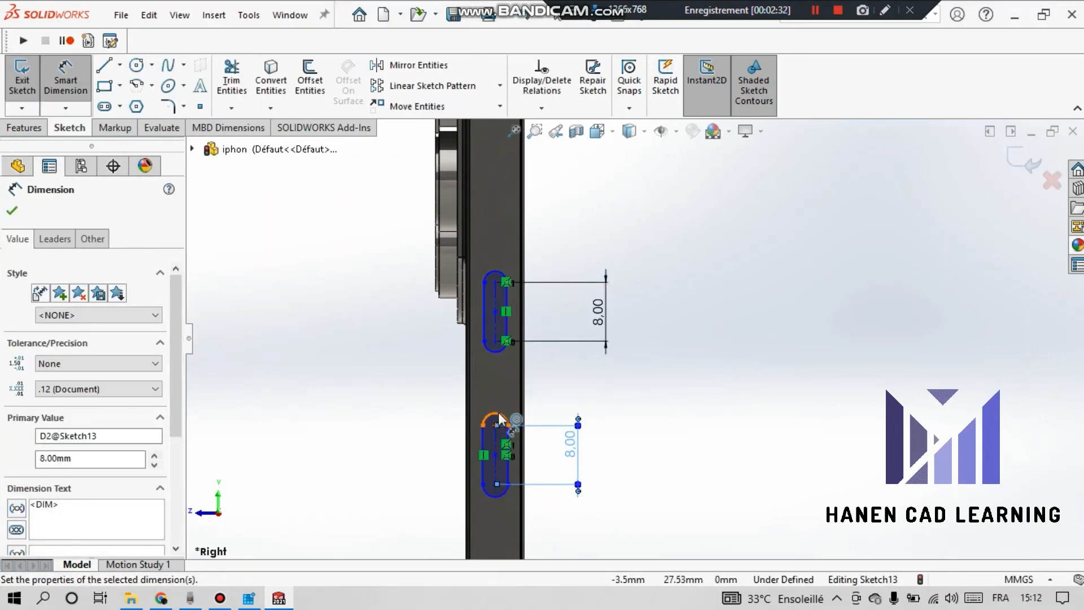
# Set the end arc radius of the lower and upper slots to 1 mm each
pyautogui.click(500, 419)
pyautogui.click(546, 393)
pyautogui.write('1')
pyautogui.press('Return')
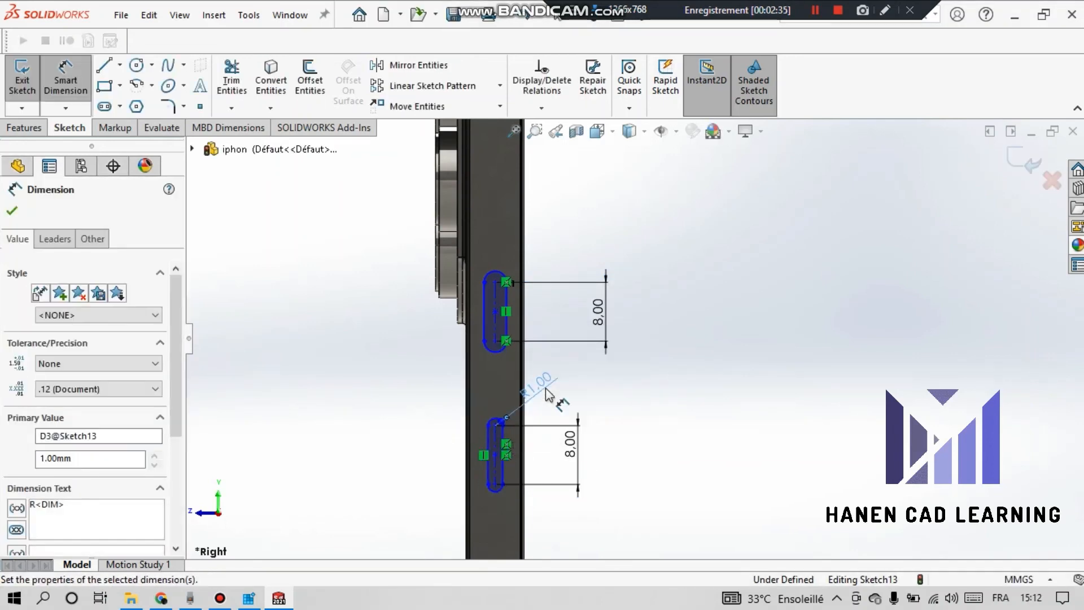
pyautogui.click(494, 277)
pyautogui.click(559, 234)
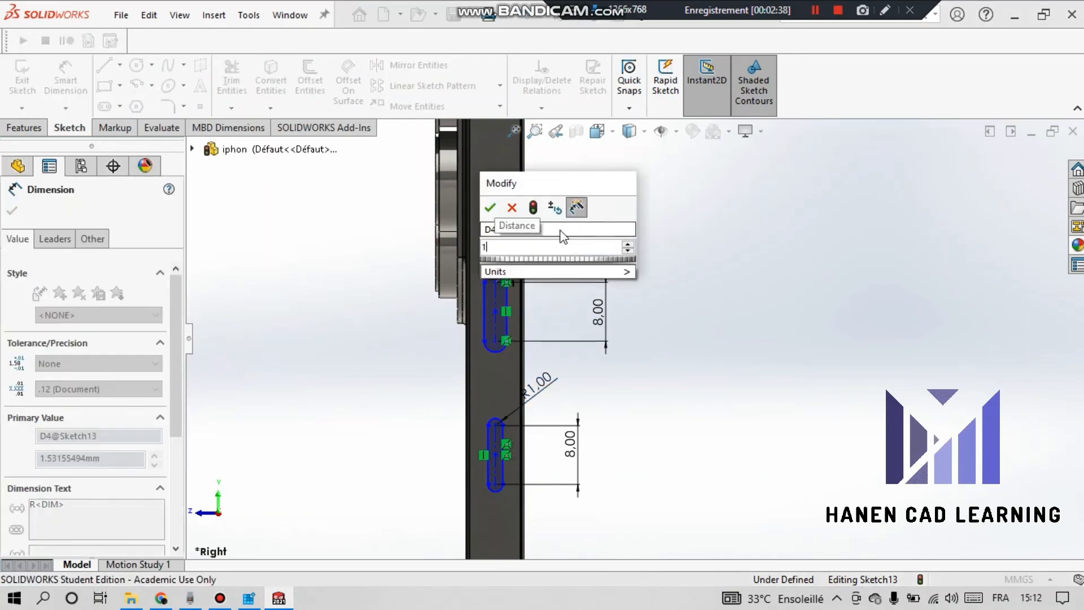
pyautogui.press('Return')
# Dimension the vertical distance from the lower slot's centre to the phone's top edge
pyautogui.scroll(2, 568, 339)
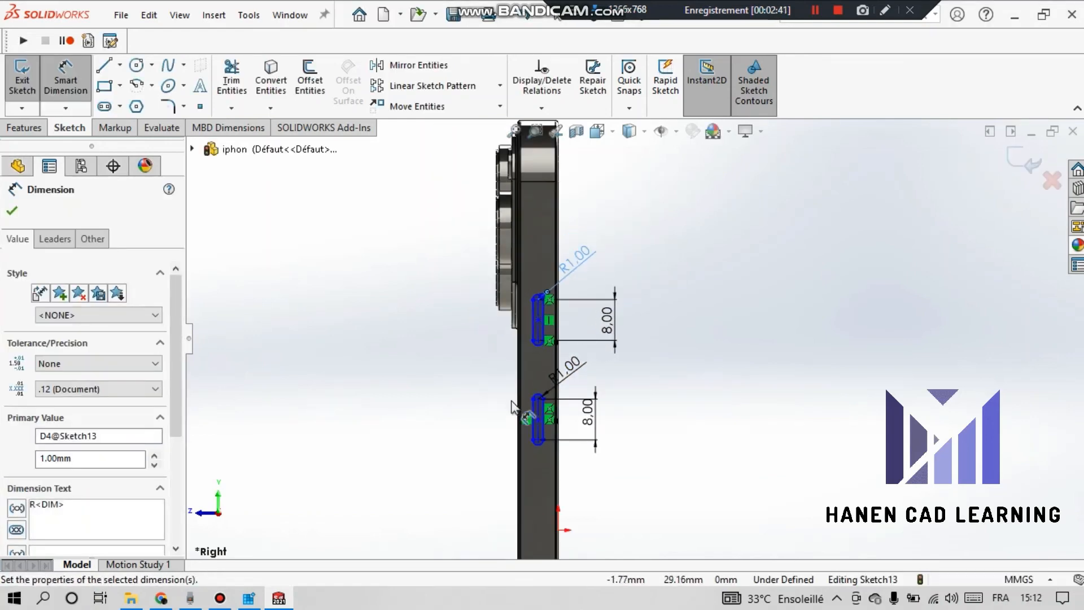
pyautogui.click(544, 429)
pyautogui.scroll(3, 593, 299)
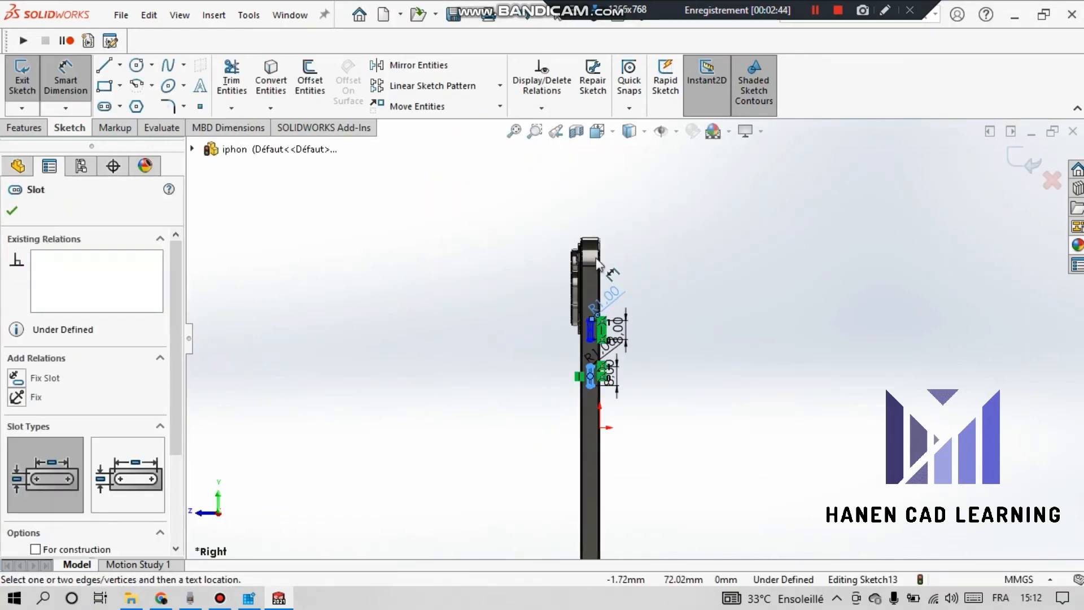
pyautogui.scroll(-6, 601, 259)
pyautogui.click(592, 191)
pyautogui.click(786, 361)
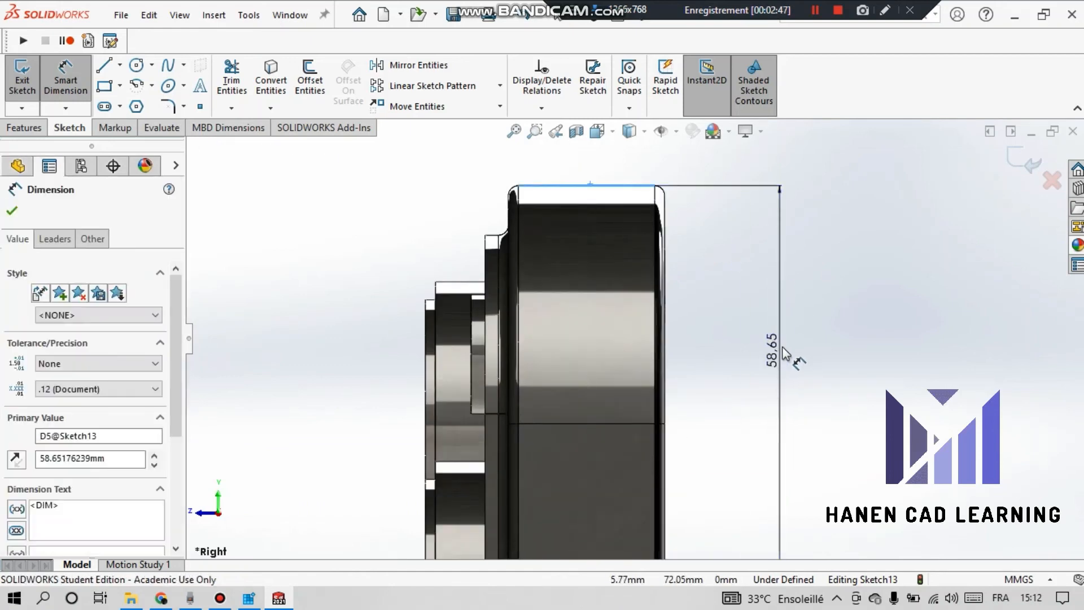
pyautogui.click(713, 324)
# Set the distance from the upper slot's centre to the phone's top edge to 44 mm
pyautogui.scroll(4, 724, 412)
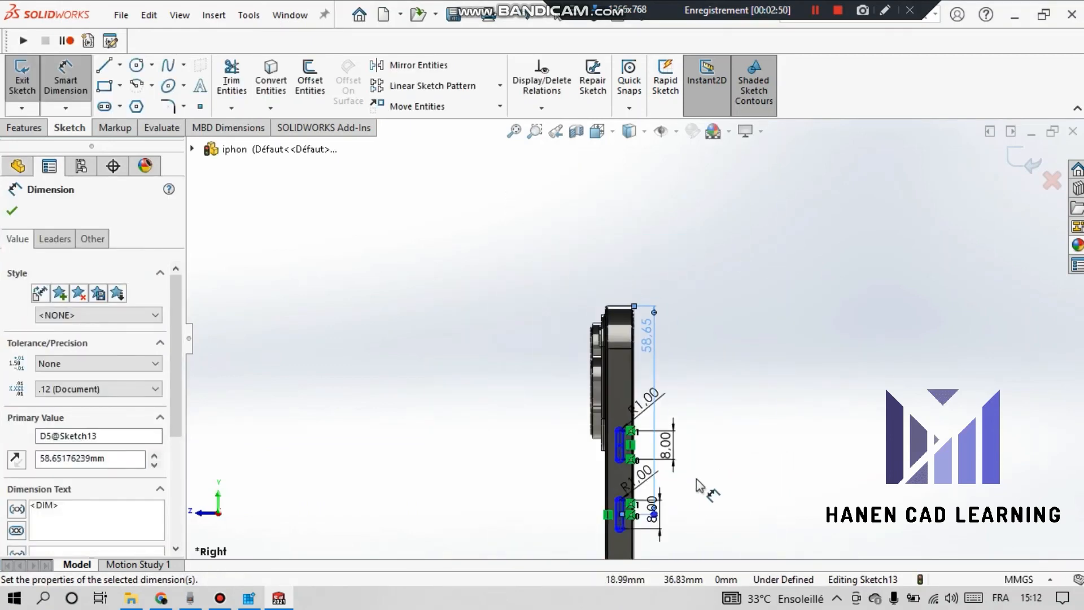
pyautogui.scroll(-6, 684, 483)
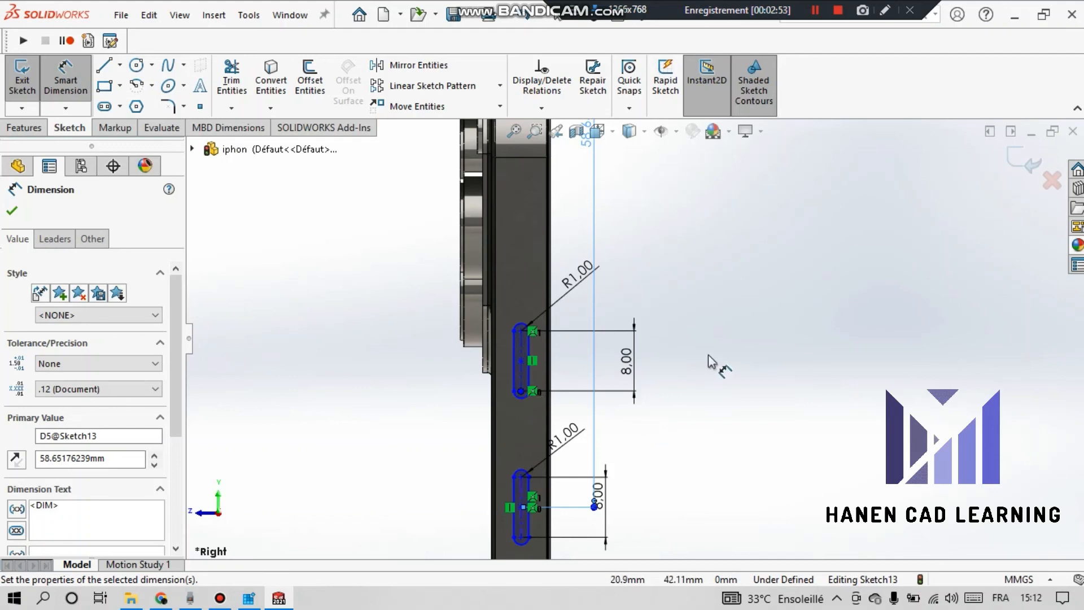
pyautogui.scroll(2, 606, 265)
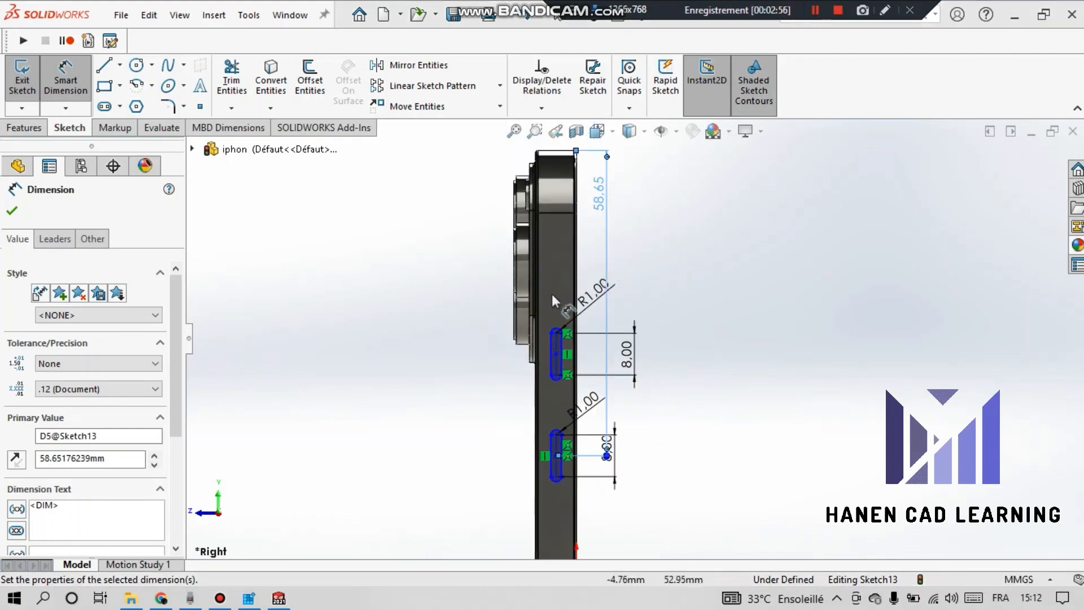
pyautogui.click(561, 356)
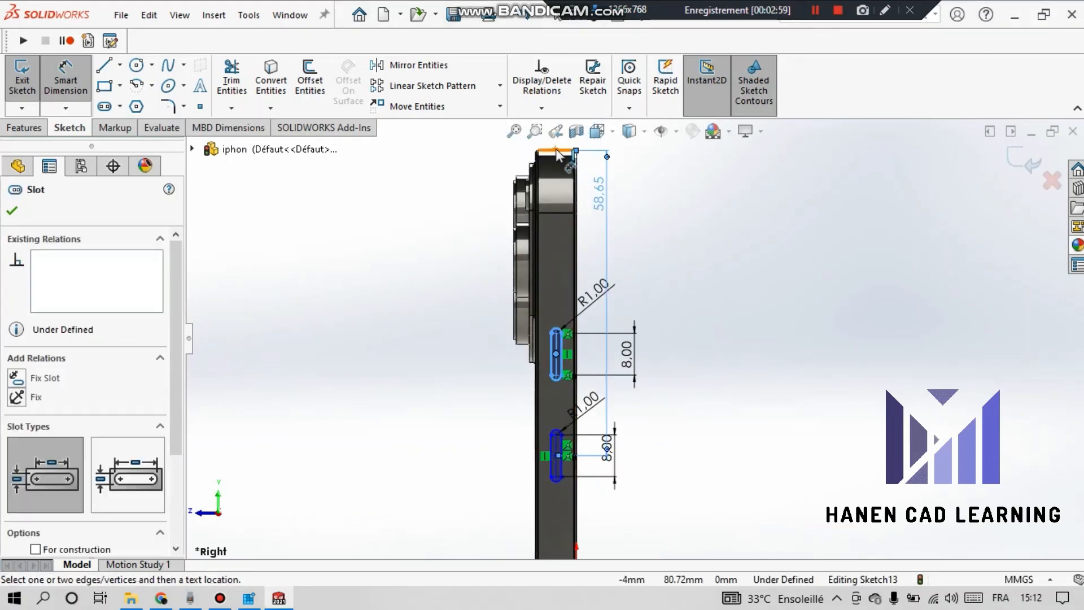
pyautogui.click(558, 152)
pyautogui.click(705, 246)
pyautogui.write('4')
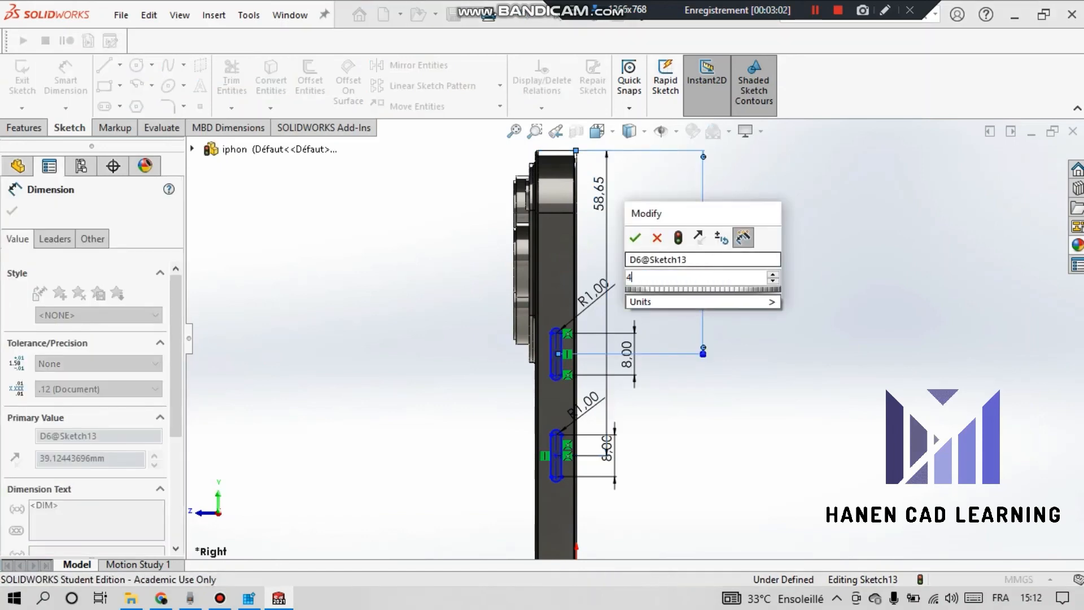
pyautogui.write('4')
pyautogui.press('Return')
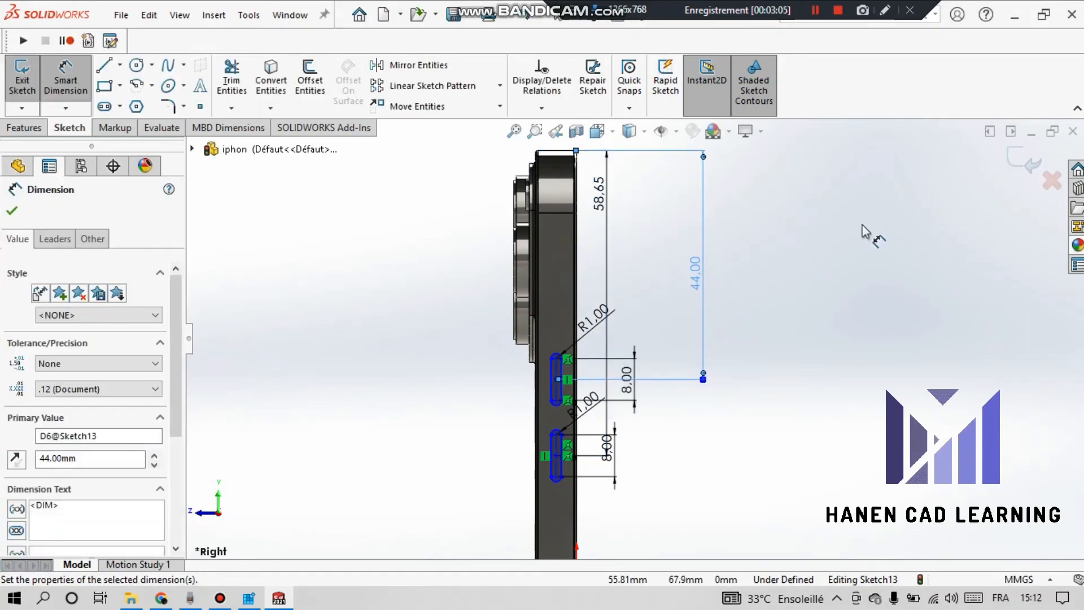
pyautogui.rightClick(826, 255)
pyautogui.click(834, 306)
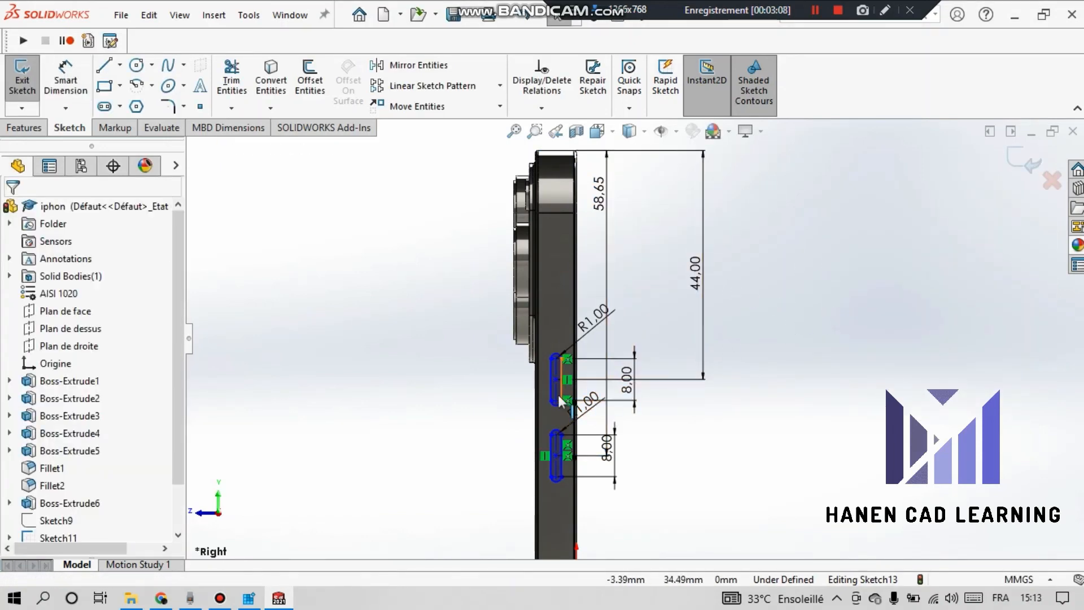
pyautogui.moveTo(558, 379)
pyautogui.mouseDown()
pyautogui.moveTo(490, 413)
pyautogui.moveTo(464, 384)
pyautogui.moveTo(558, 380)
pyautogui.mouseUp()
pyautogui.scroll(-3, 681, 455)
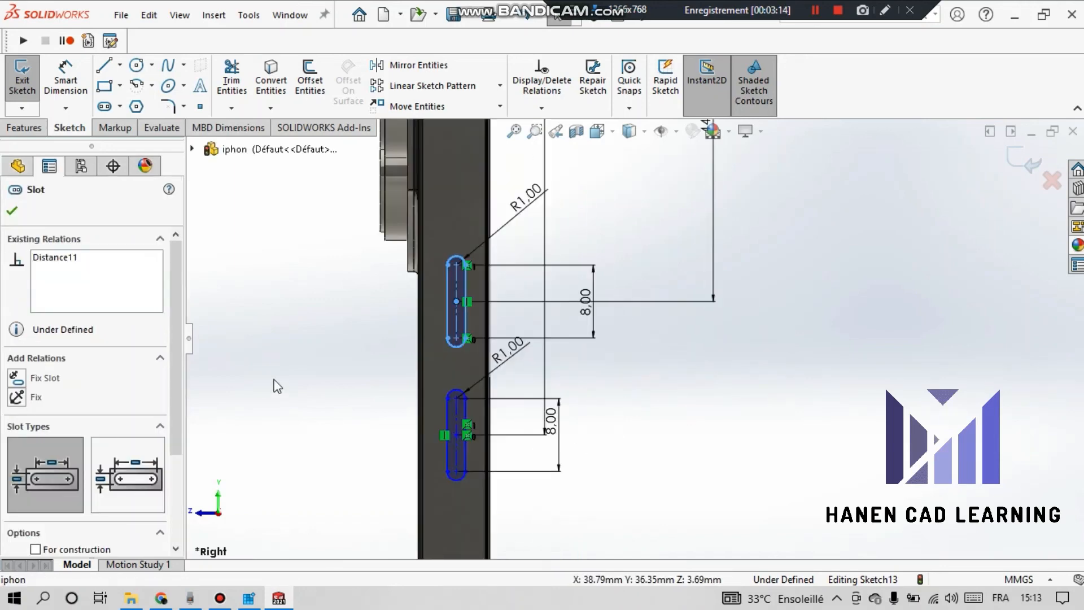
pyautogui.scroll(-5, 275, 380)
pyautogui.scroll(4, 549, 312)
pyautogui.click(550, 312)
pyautogui.click(71, 90)
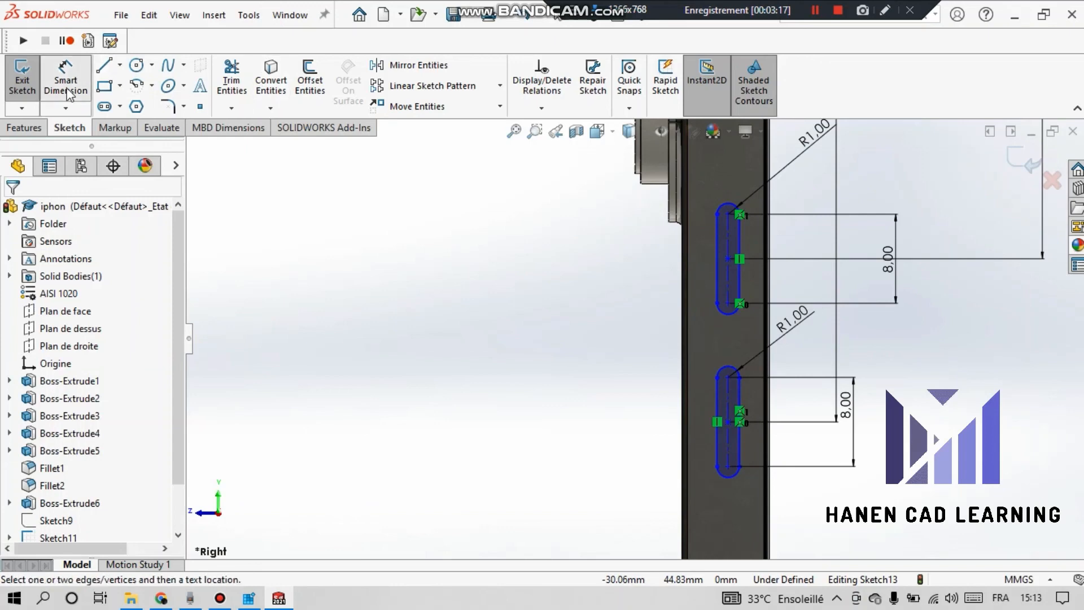
pyautogui.scroll(-1, 765, 306)
pyautogui.click(760, 325)
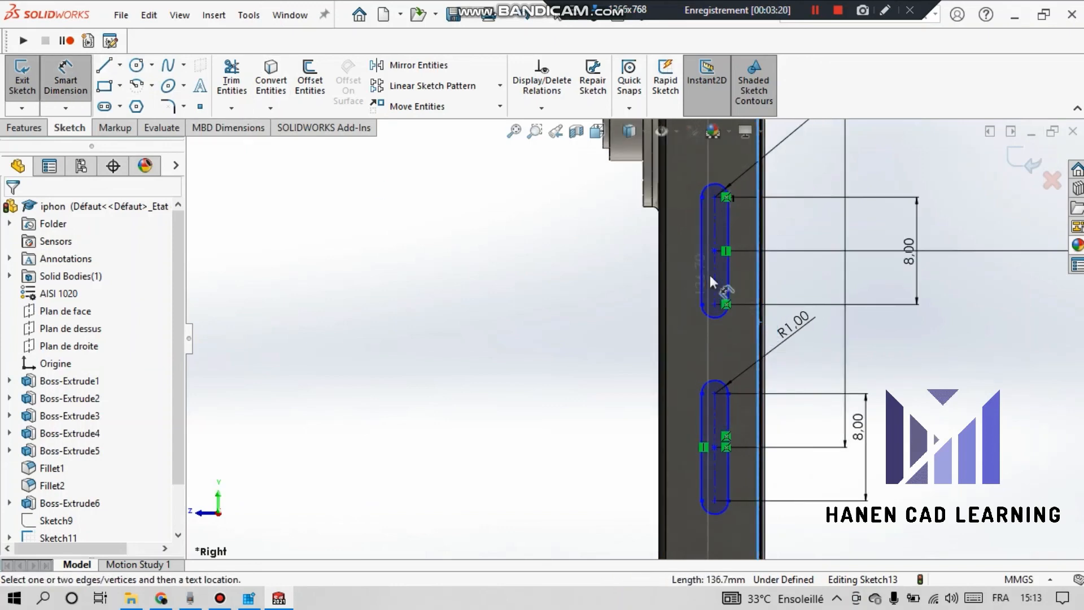
pyautogui.click(720, 293)
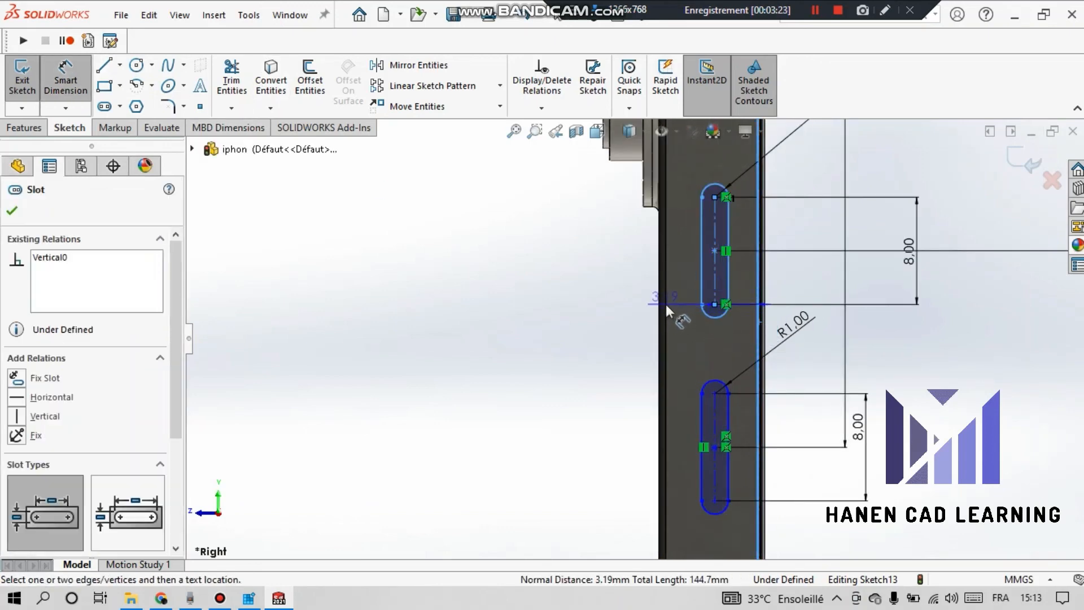
pyautogui.press('Escape')
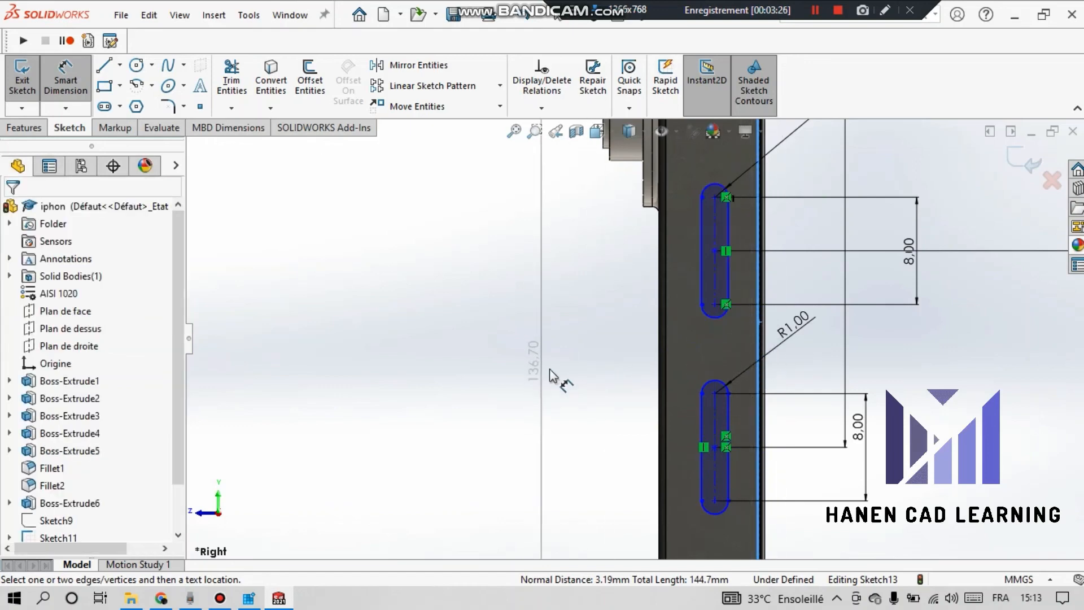
pyautogui.rightClick(469, 364)
# Centre the slots across the thickness by making the side face's two long edges symmetric about the upper slot's centreline
pyautogui.scroll(4, 728, 365)
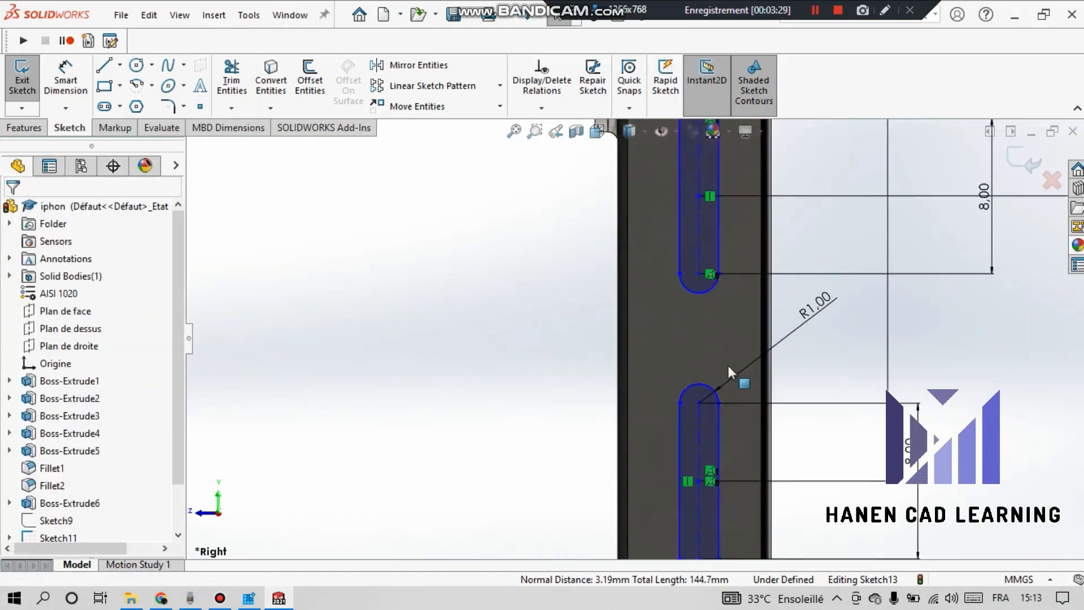
pyautogui.click(648, 221)
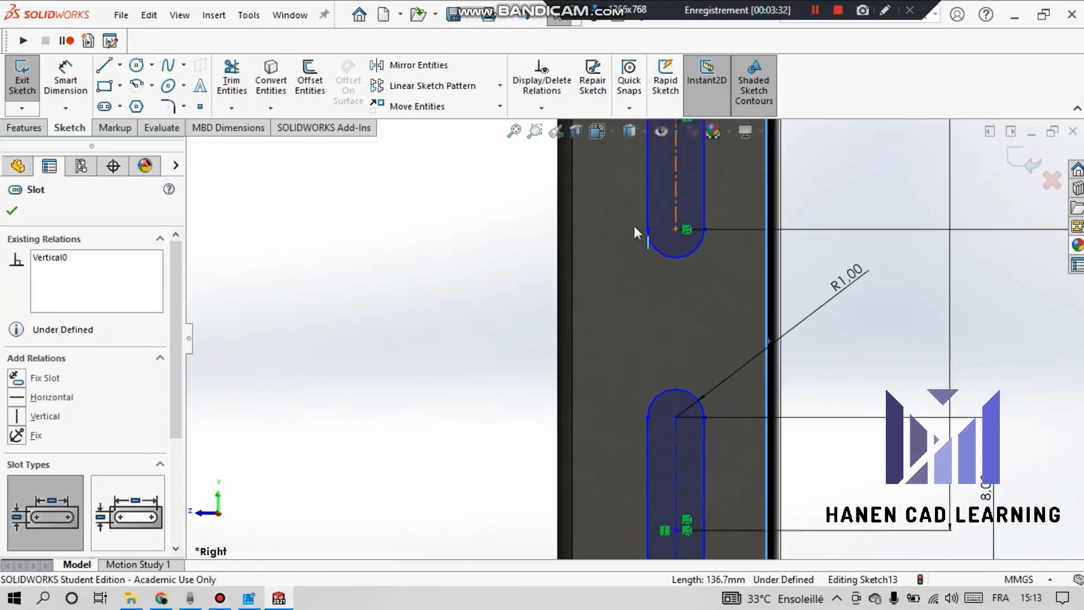
pyautogui.keyDown('ctrl'); pyautogui.click(573, 271); pyautogui.keyUp('ctrl')
pyautogui.keyDown('ctrl'); pyautogui.click(572, 269); pyautogui.keyUp('ctrl')
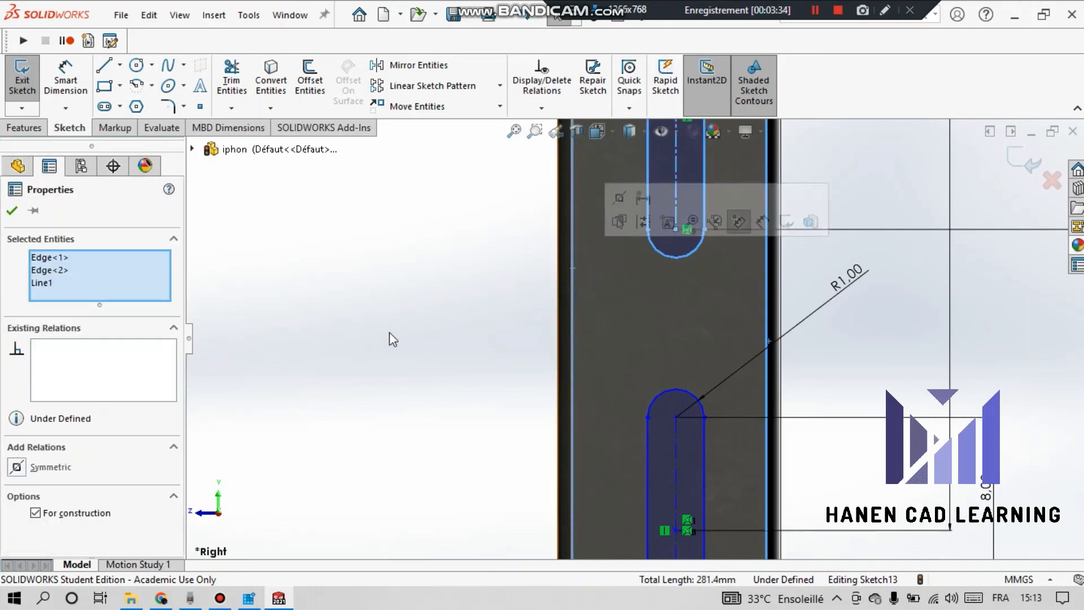
pyautogui.click(40, 469)
pyautogui.click(13, 212)
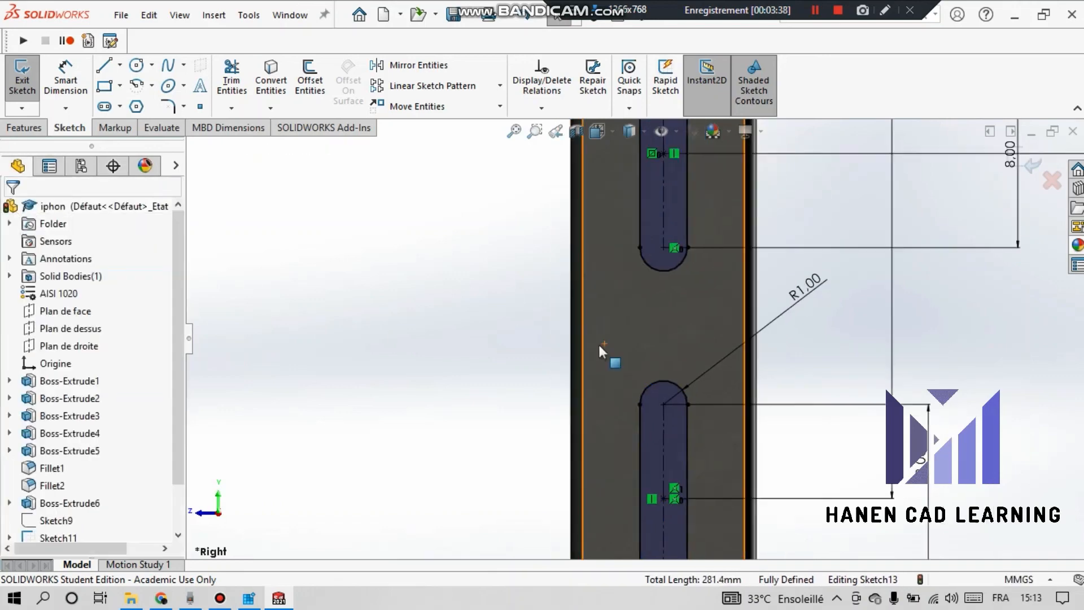
# Extrude both slot profiles as a blind 0.4 mm boss merged with the phone body to form two side buttons
pyautogui.scroll(-6, 603, 353)
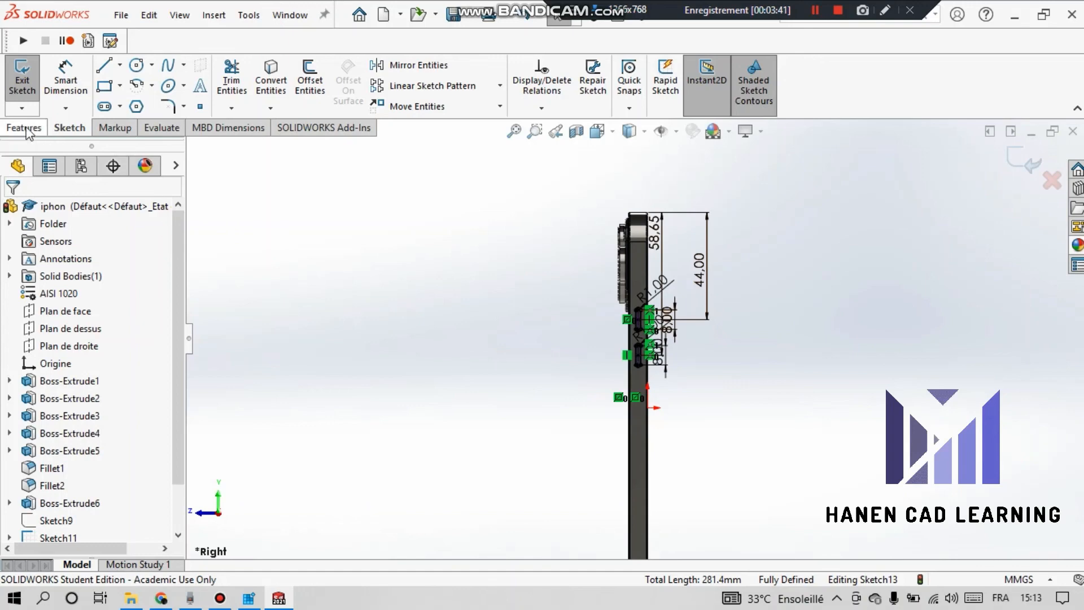
pyautogui.click(51, 89)
pyautogui.moveTo(620, 359); pyautogui.dragTo(669, 353, button='middle')
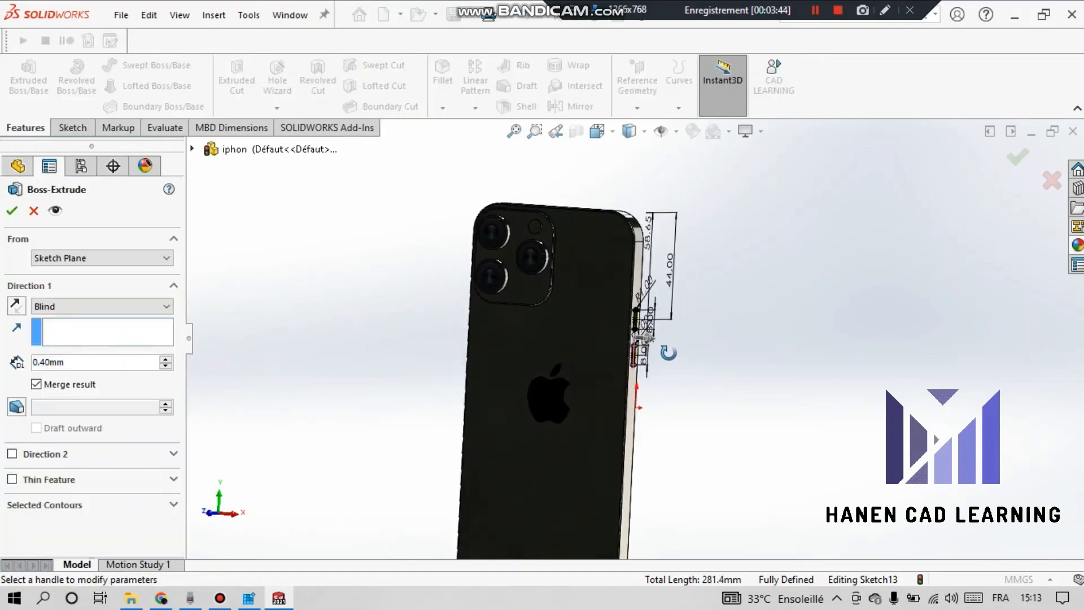
pyautogui.scroll(-9, 669, 354)
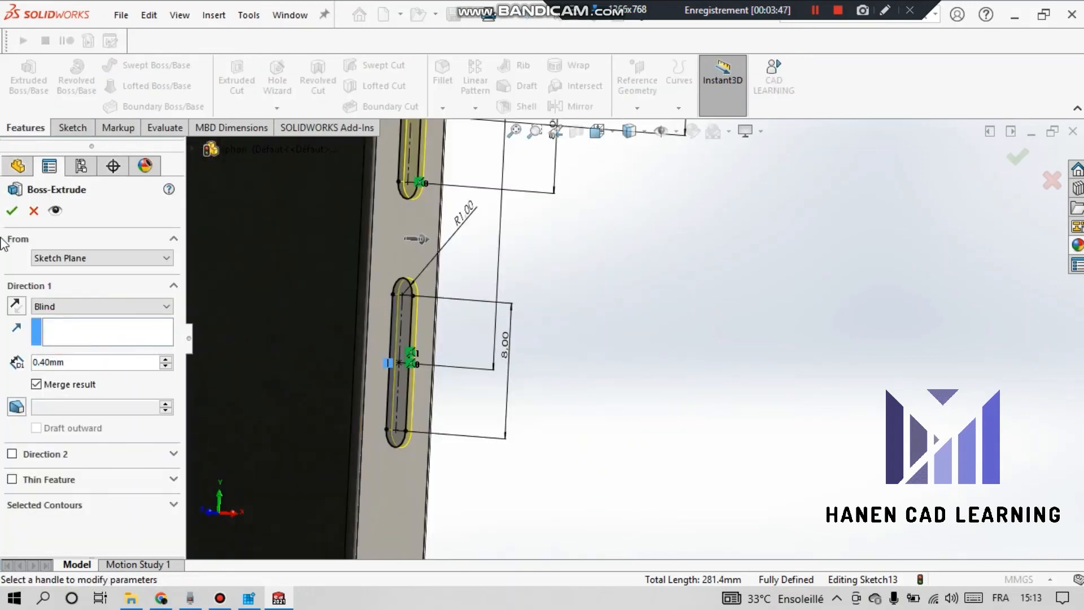
pyautogui.click(11, 211)
# Examine the phone model from several angles, including the side faces with the buttons and the front screen
pyautogui.moveTo(616, 334); pyautogui.dragTo(634, 434, button='middle')
pyautogui.scroll(5, 631, 428)
pyautogui.moveTo(905, 385); pyautogui.dragTo(872, 365, button='middle')
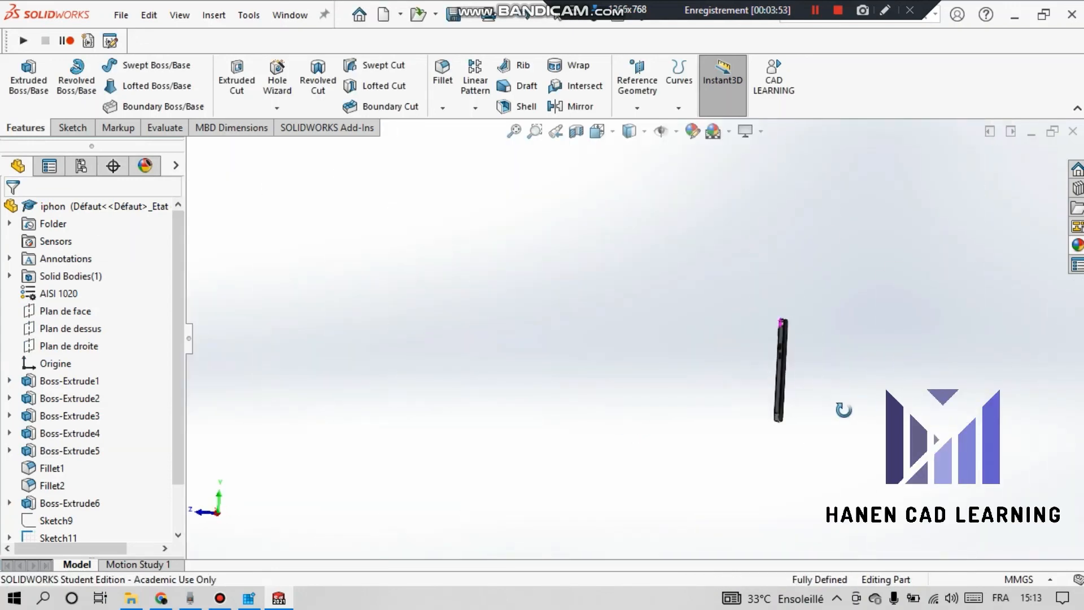
pyautogui.scroll(-6, 772, 372)
pyautogui.moveTo(779, 380); pyautogui.dragTo(679, 470, button='middle')
pyautogui.scroll(5, 725, 390)
pyautogui.scroll(-5, 726, 387)
pyautogui.scroll(3, 470, 245)
pyautogui.scroll(-6, 540, 339)
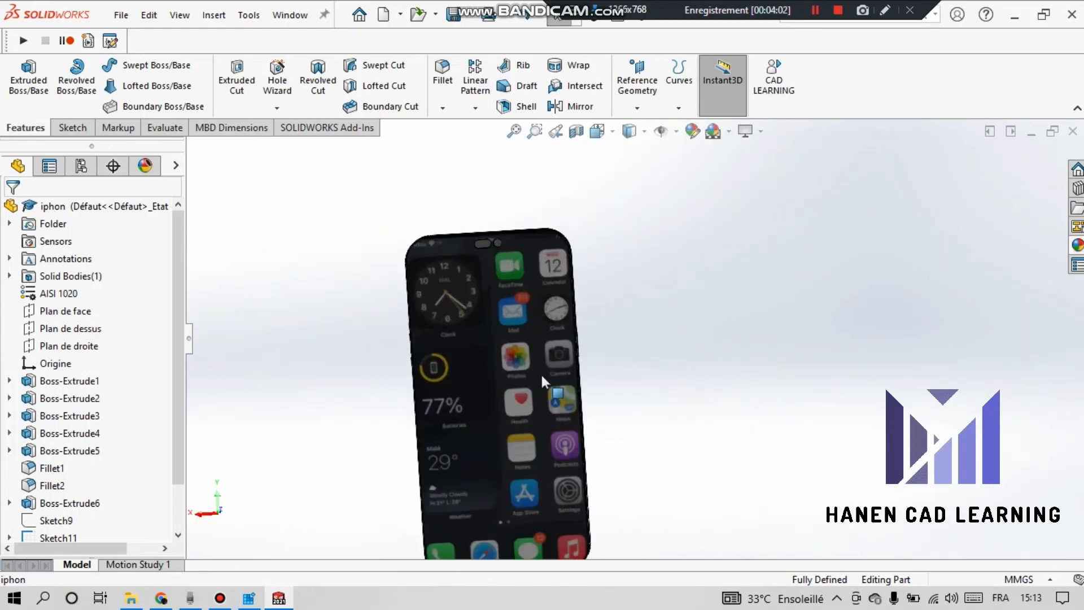
pyautogui.scroll(4, 521, 363)
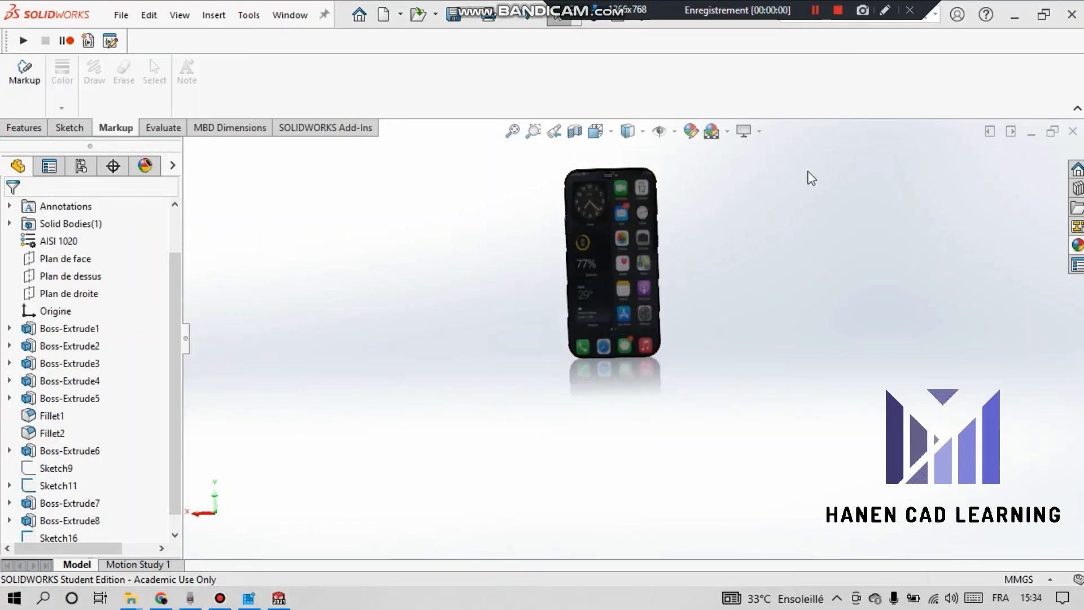
# Inspect the rear camera block with its lenses and the Apple logo up close from an oblique angle
pyautogui.scroll(-4, 808, 177)
pyautogui.scroll(4, 494, 363)
pyautogui.scroll(-2, 536, 406)
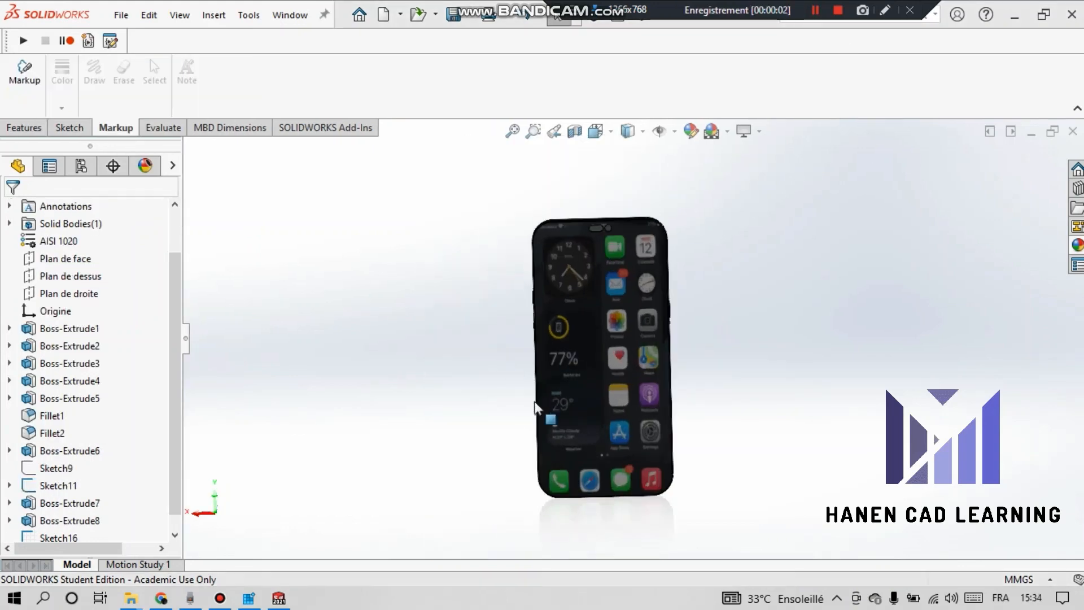
pyautogui.moveTo(536, 406); pyautogui.dragTo(753, 407, button='middle')
pyautogui.scroll(-3, 463, 365)
pyautogui.moveTo(462, 365); pyautogui.dragTo(497, 491, button='middle')
pyautogui.scroll(-5, 581, 220)
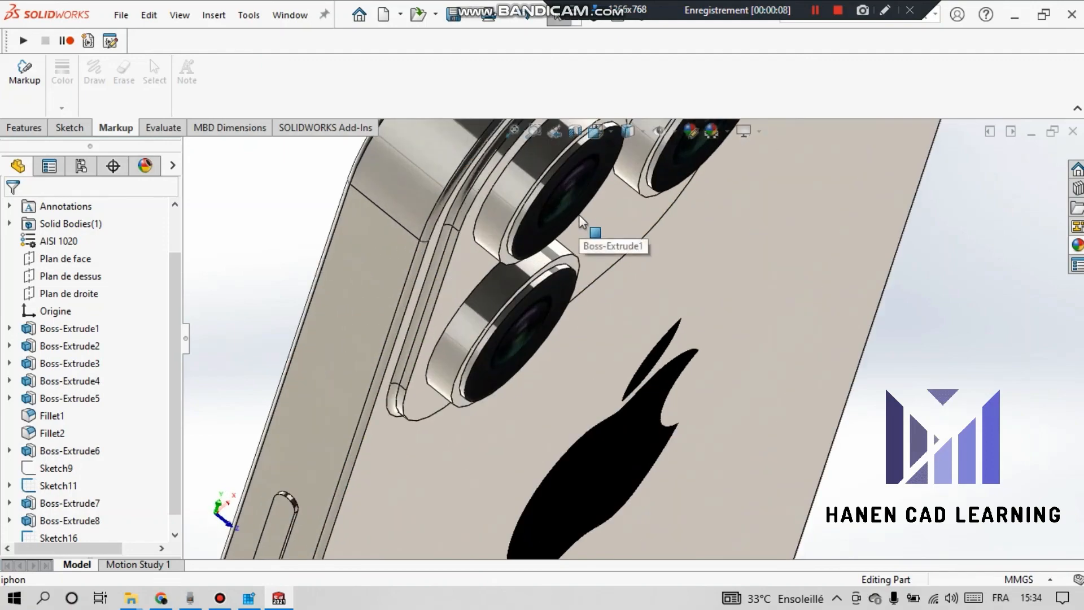
pyautogui.moveTo(582, 220); pyautogui.dragTo(585, 252, button='middle')
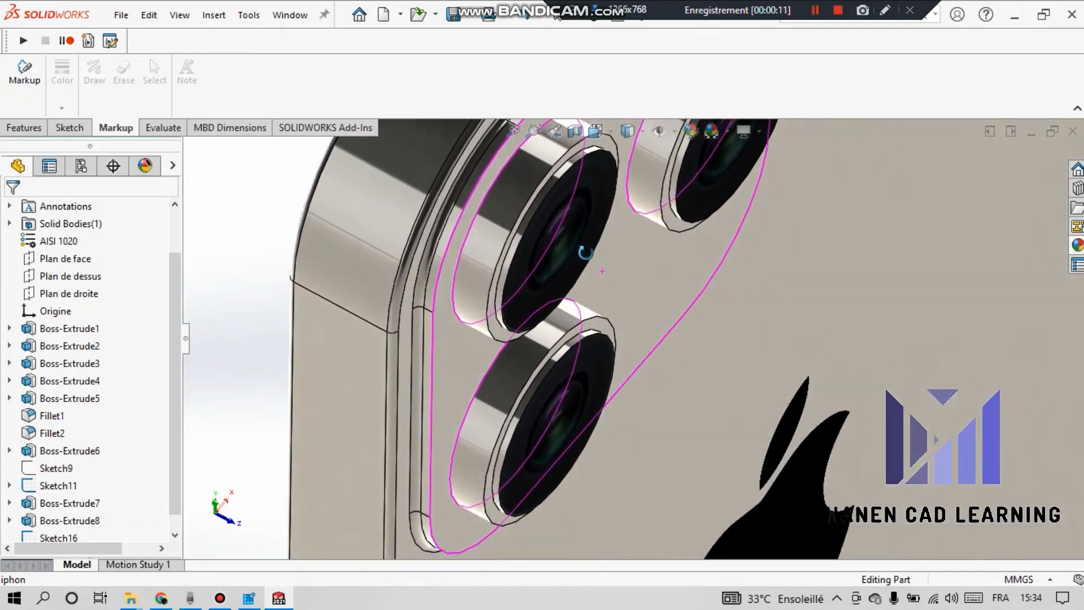
# Inspect the front screen image from its upper to its lower edge, then the whole phone from behind
pyautogui.scroll(5, 690, 373)
pyautogui.moveTo(690, 373); pyautogui.dragTo(756, 370, button='middle')
pyautogui.scroll(-4, 608, 351)
pyautogui.scroll(4, 539, 293)
pyautogui.scroll(-3, 511, 243)
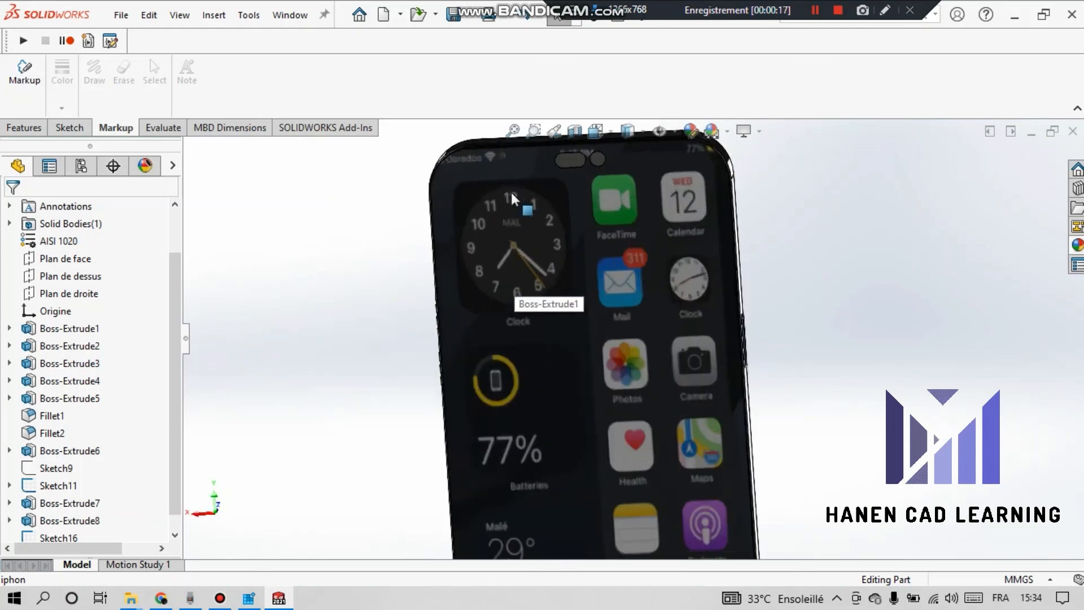
pyautogui.scroll(-3, 513, 199)
pyautogui.scroll(5, 593, 338)
pyautogui.scroll(-6, 678, 511)
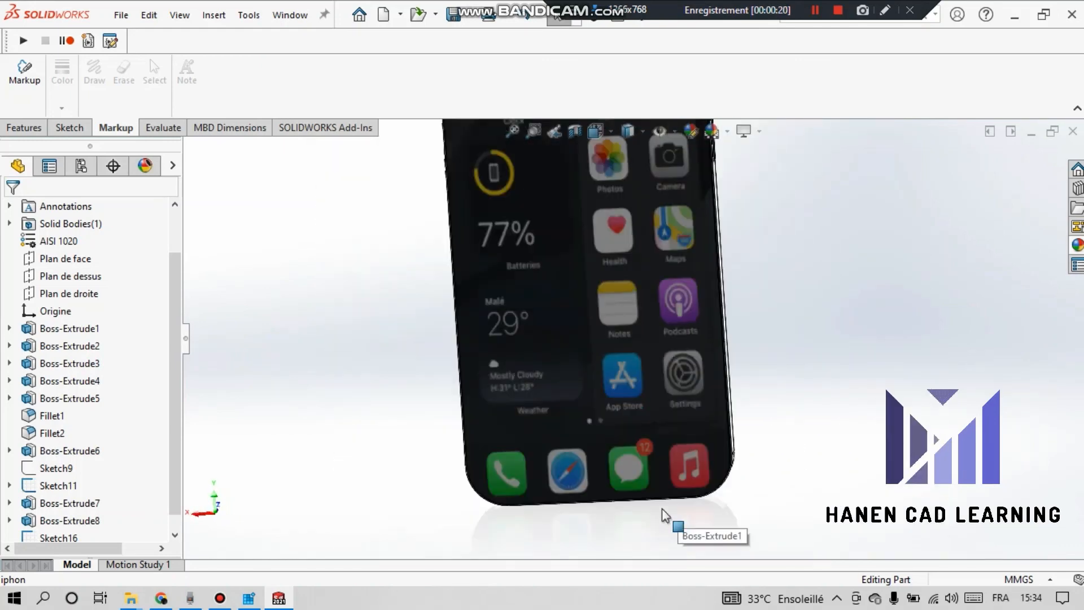
pyautogui.moveTo(666, 515); pyautogui.dragTo(607, 434, button='middle')
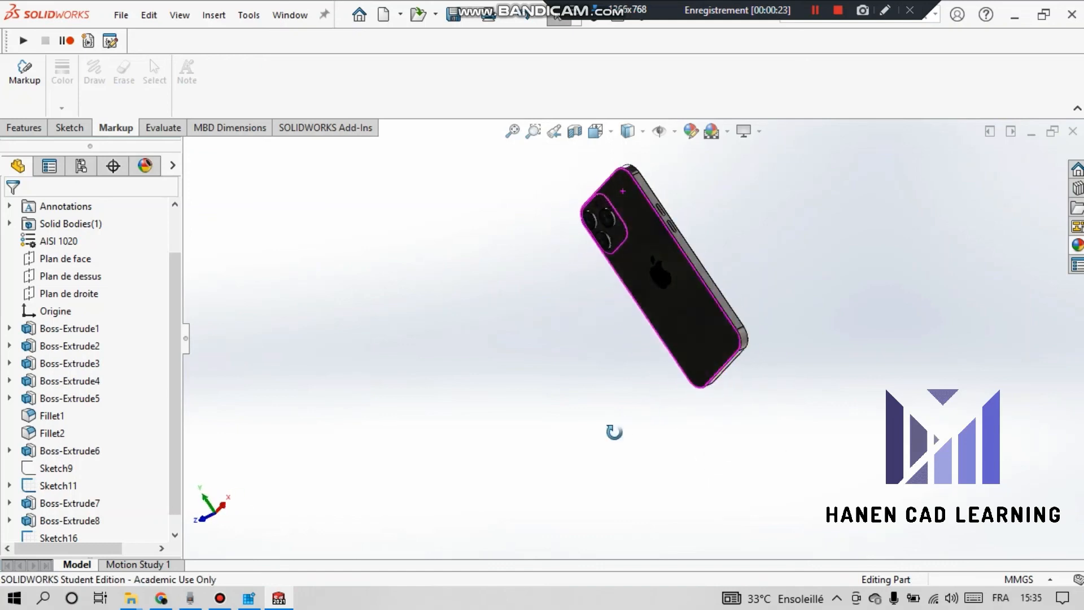